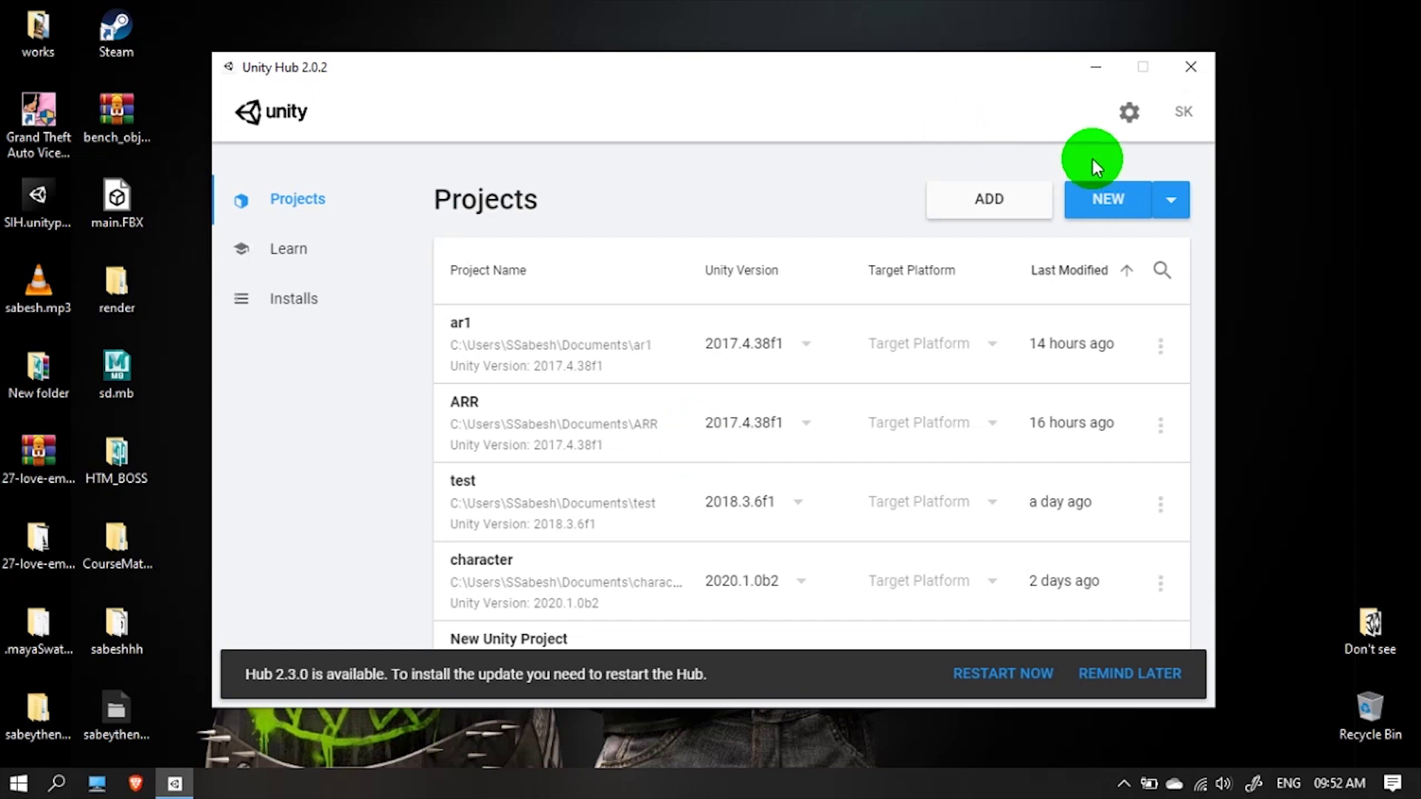
Create the ar_port 3D project with Unity 2017.4.38f1 picked from the version list.
{"action": "left_click", "coordinate": [1169, 211]}
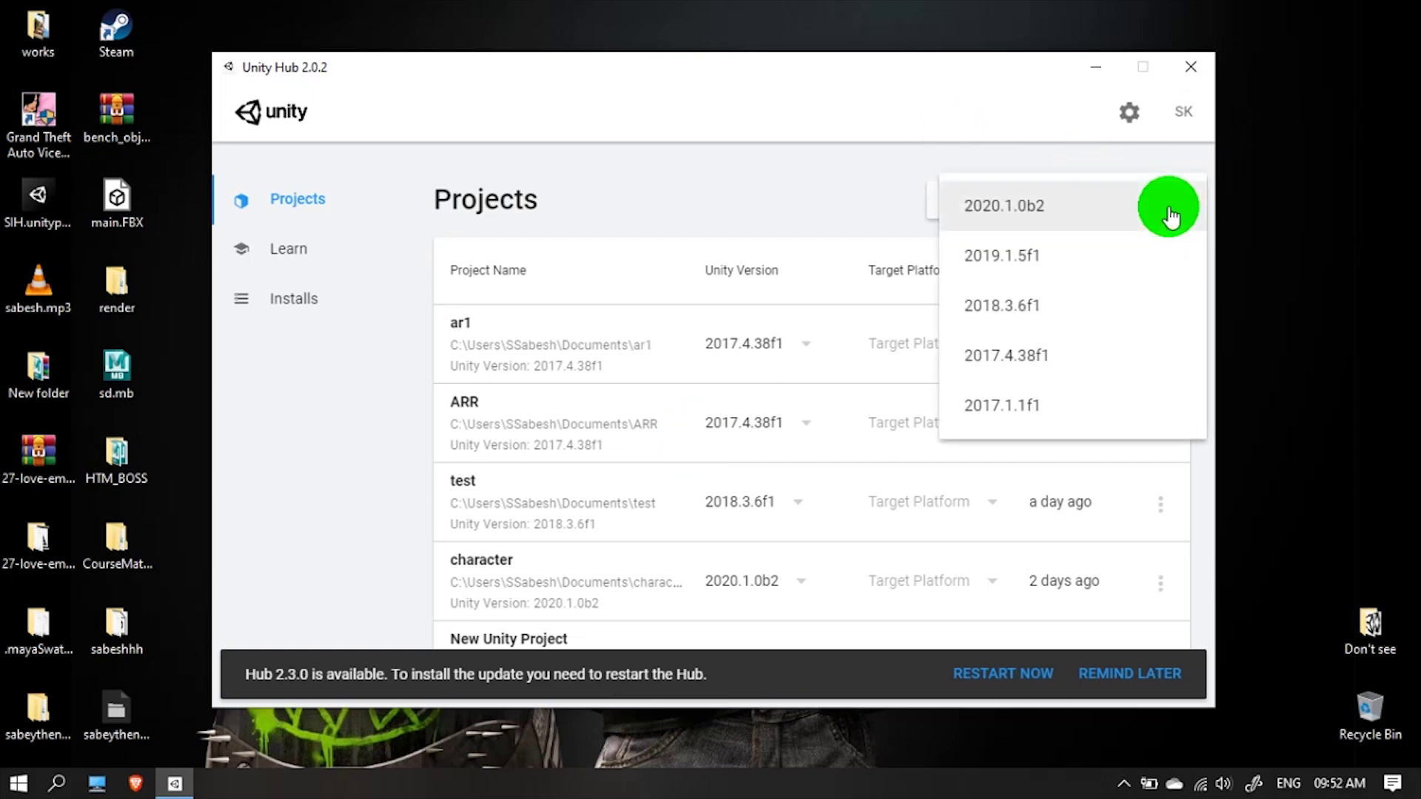
{"action": "left_click", "coordinate": [885, 173]}
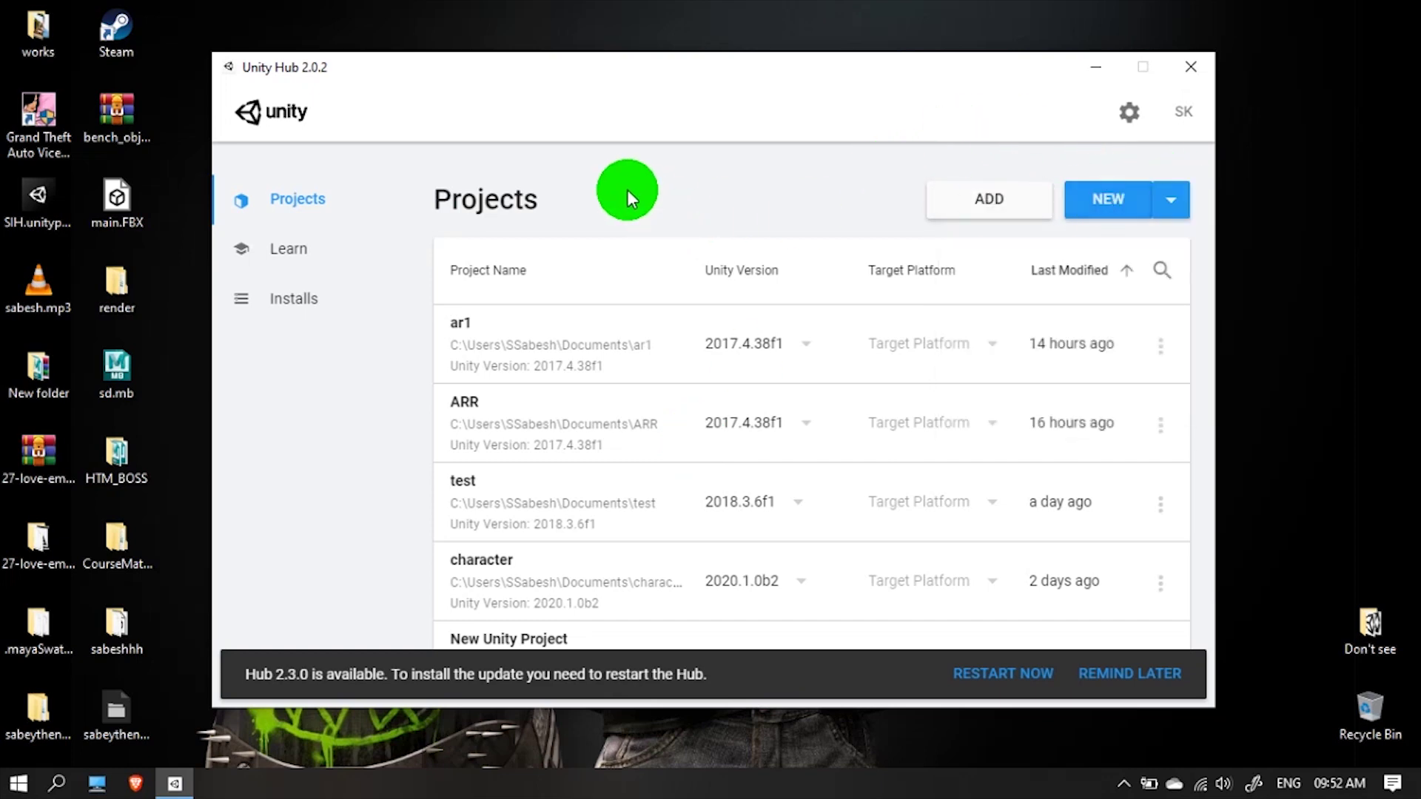
{"action": "left_click", "coordinate": [1171, 198]}
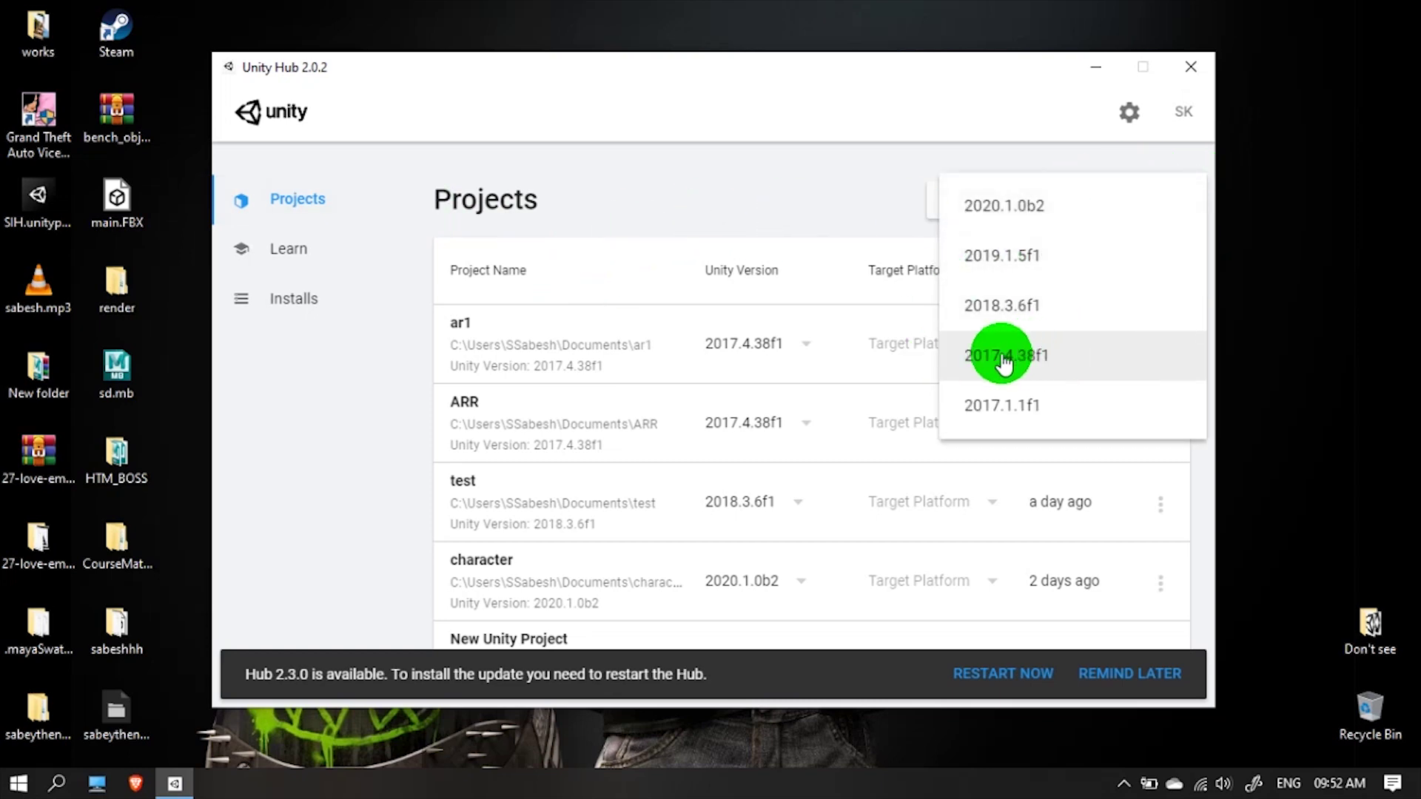
{"action": "left_click", "coordinate": [1026, 370]}
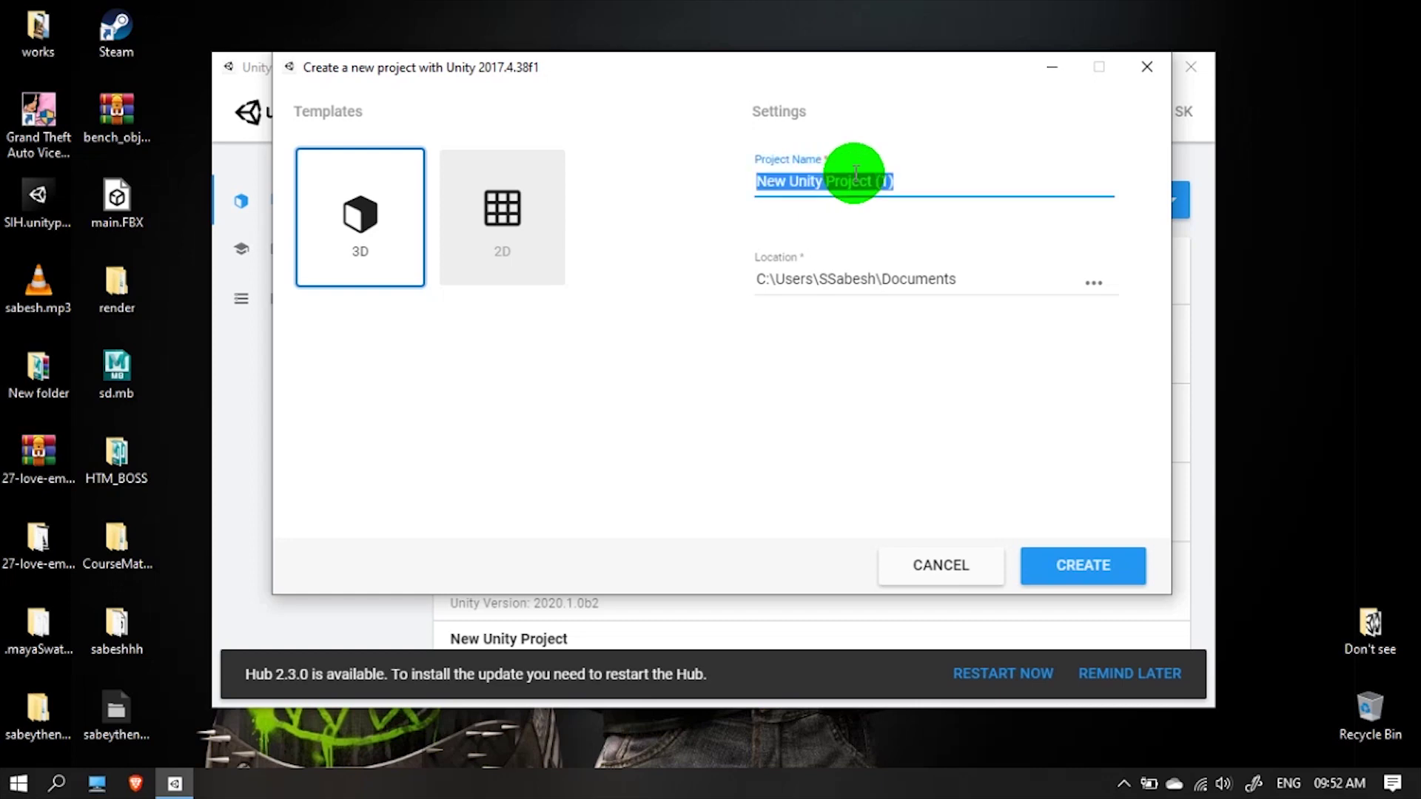
{"action": "type", "text": "ar"}
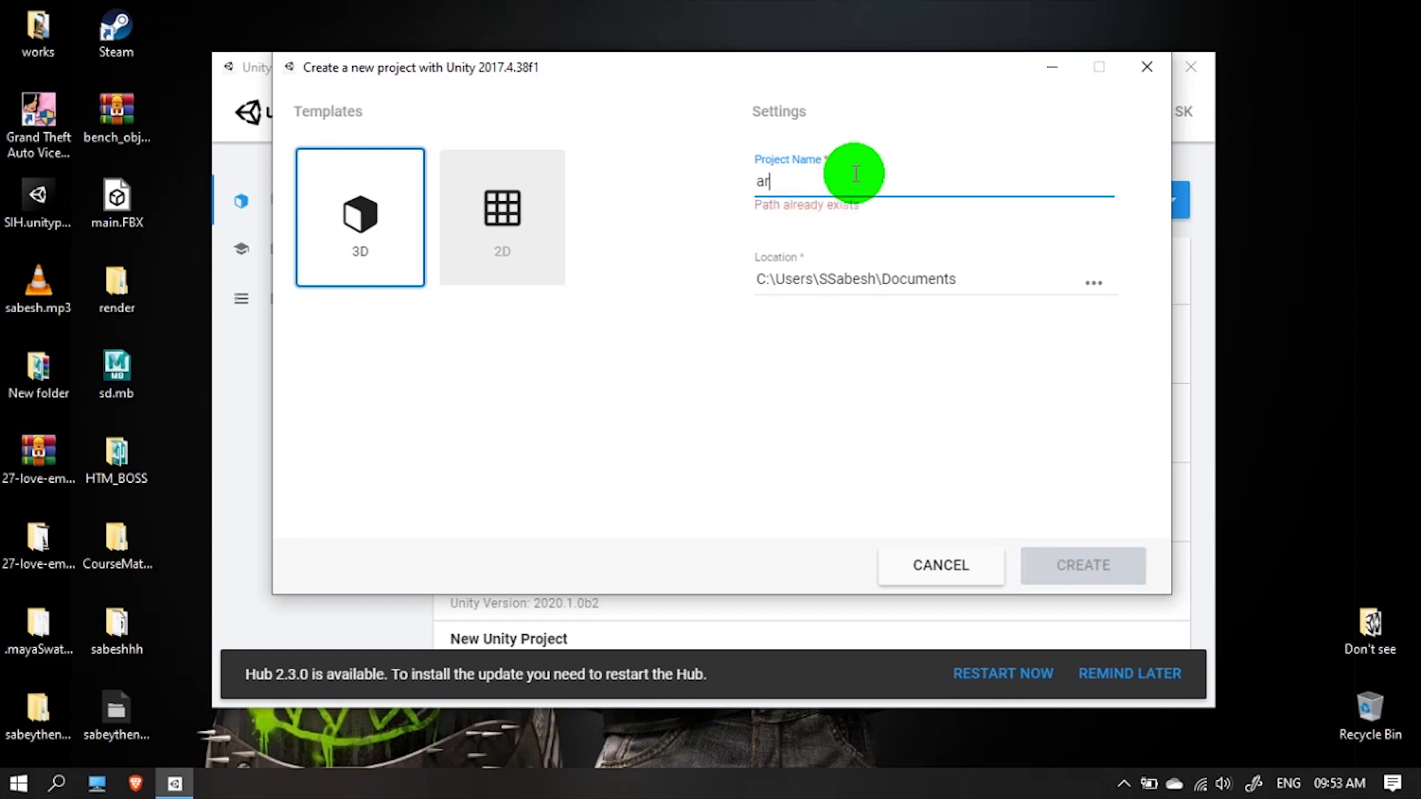
{"action": "type", "text": "_portal"}
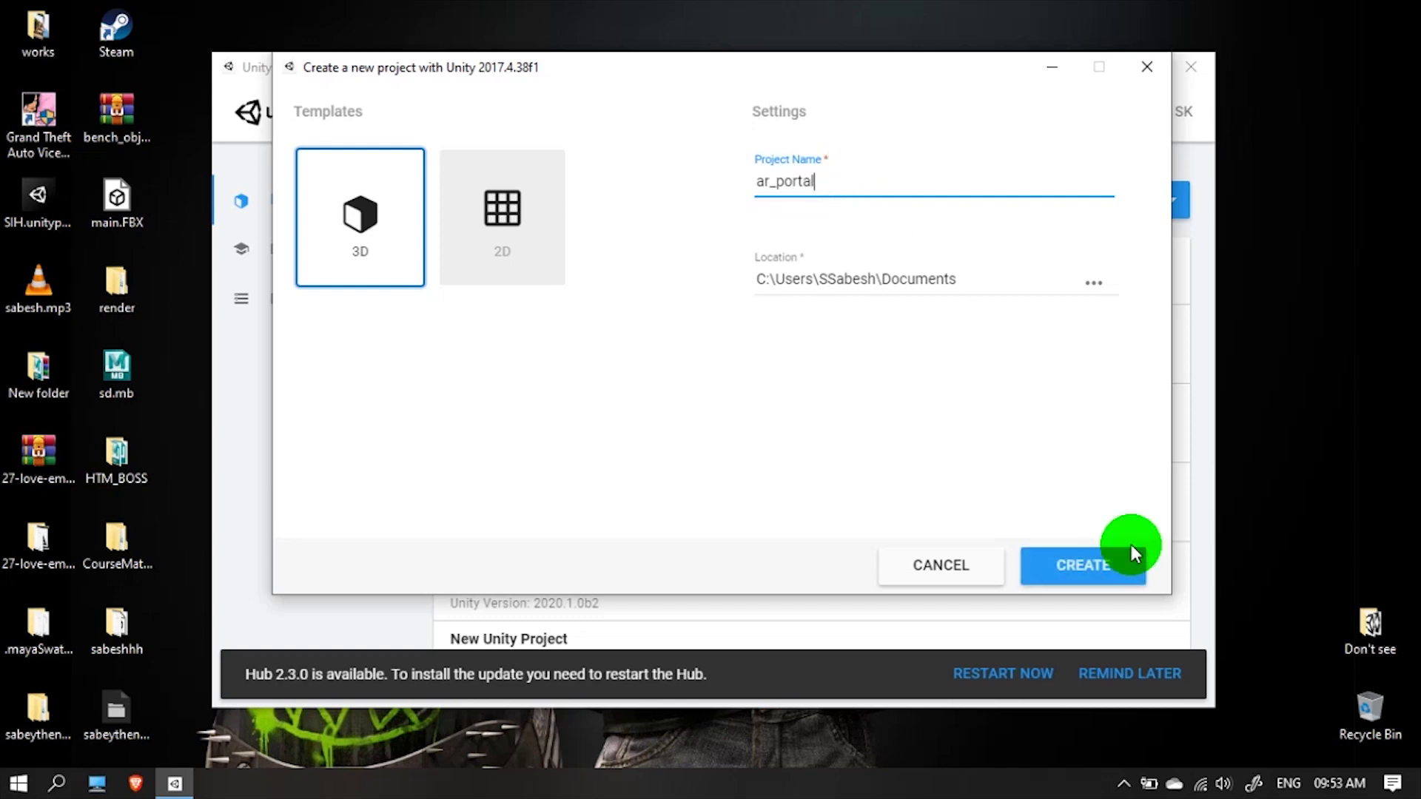
{"action": "left_click", "coordinate": [1099, 565]}
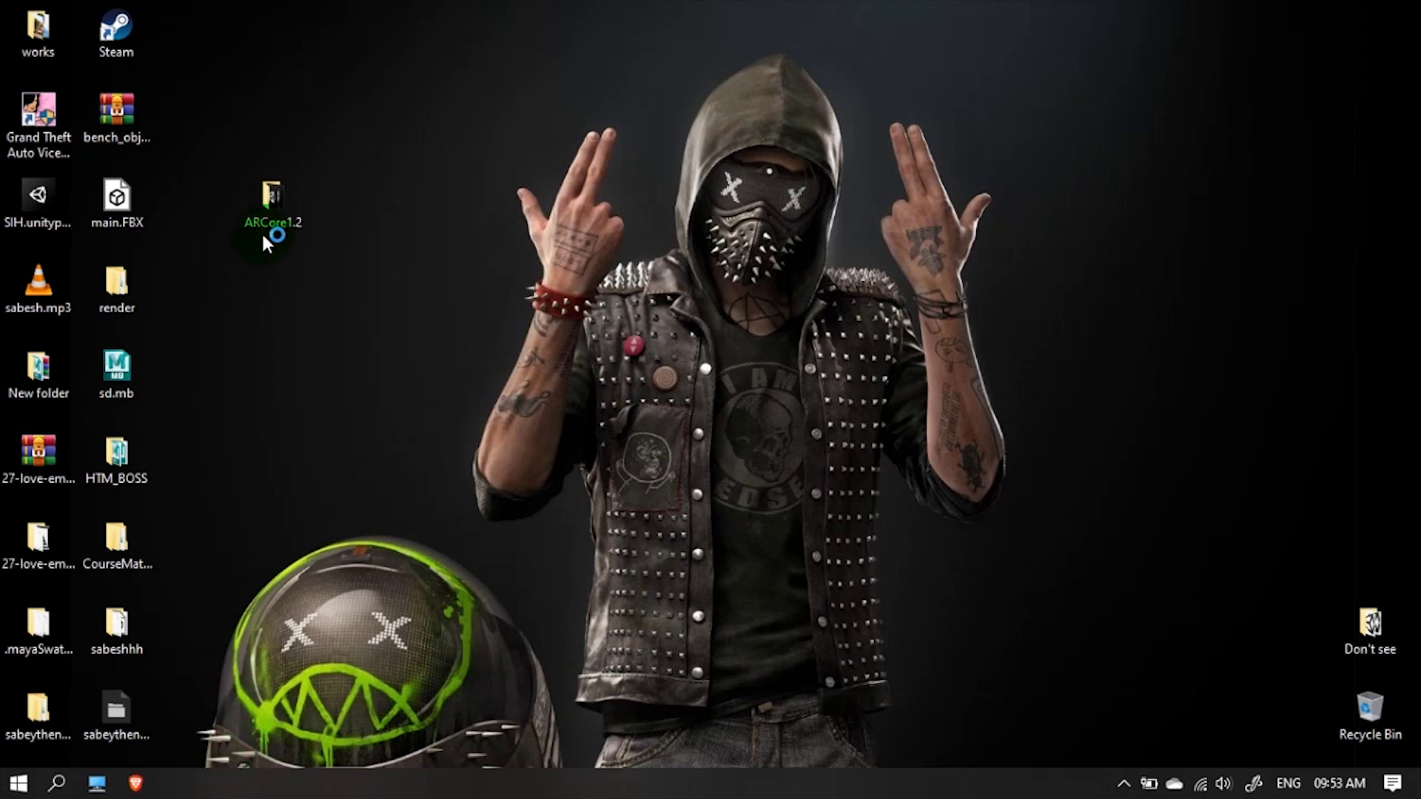
Open the desktop ARCore1.2 folder, look over its ARCore SDK and G_Portal packages, then close it.
{"action": "left_click_drag", "start_coordinate": [247, 250], "coordinate": [299, 169]}
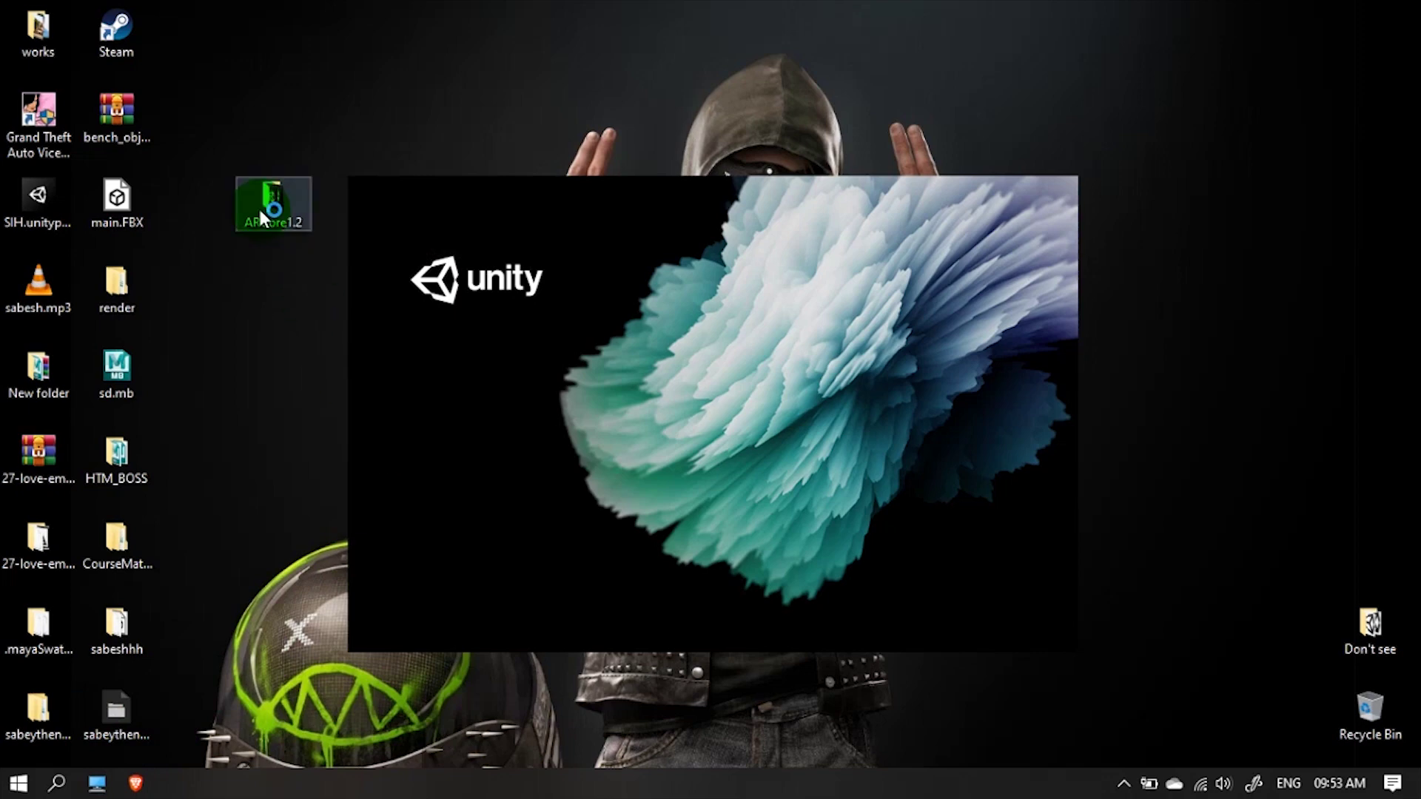
{"action": "left_click_drag", "start_coordinate": [218, 123], "coordinate": [333, 273]}
{"action": "double_click", "coordinate": [286, 207]}
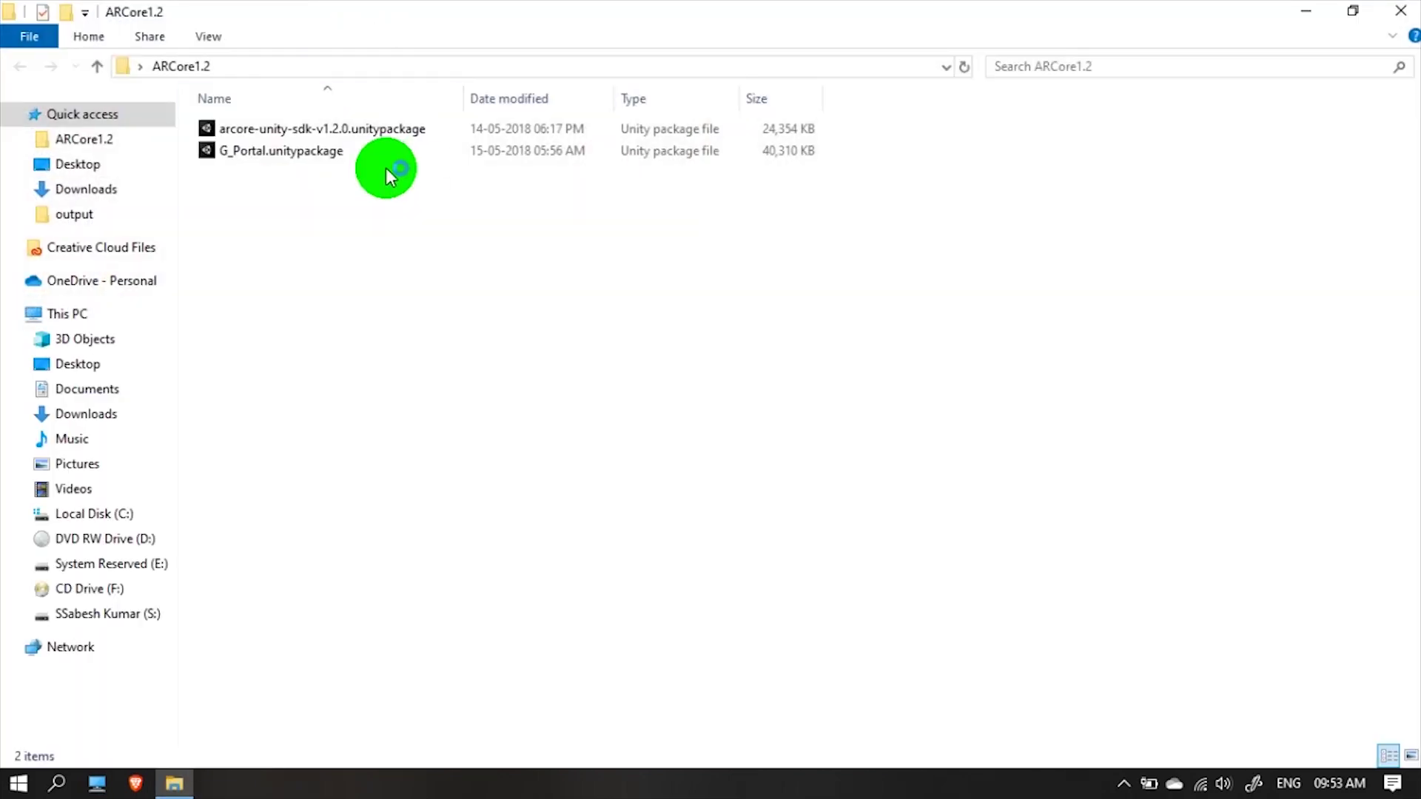
{"action": "left_click_drag", "start_coordinate": [389, 167], "coordinate": [394, 120]}
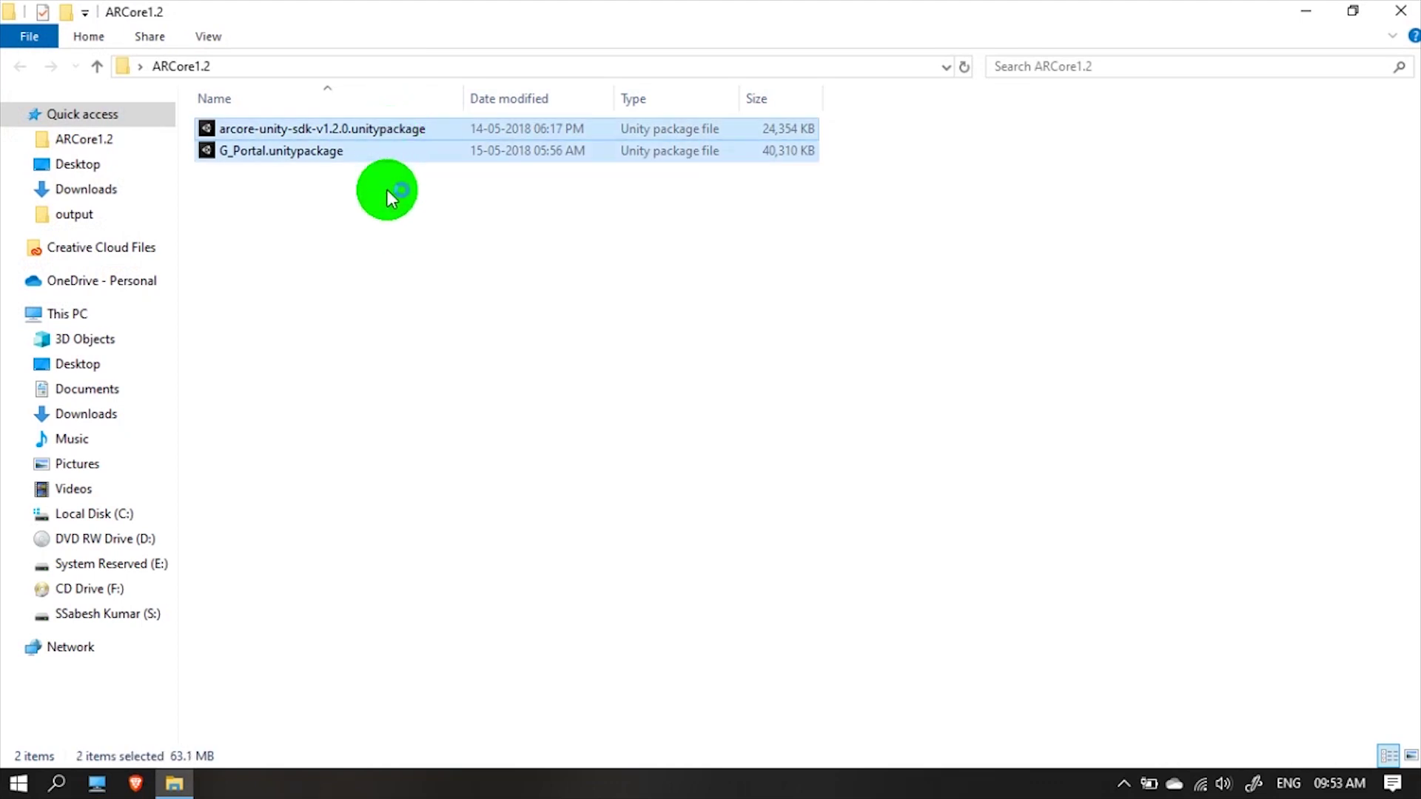
{"action": "left_click", "coordinate": [315, 256]}
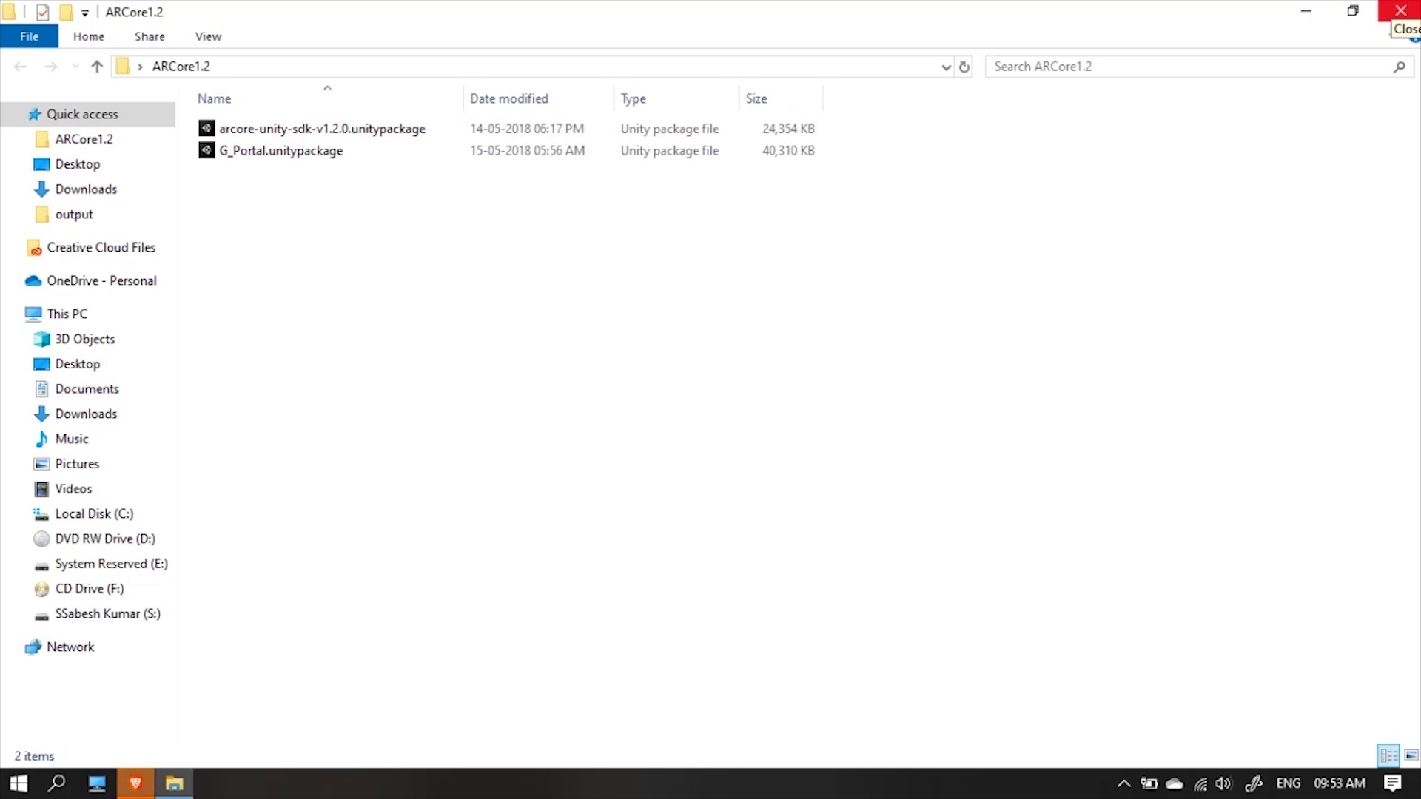
{"action": "left_click", "coordinate": [1401, 10]}
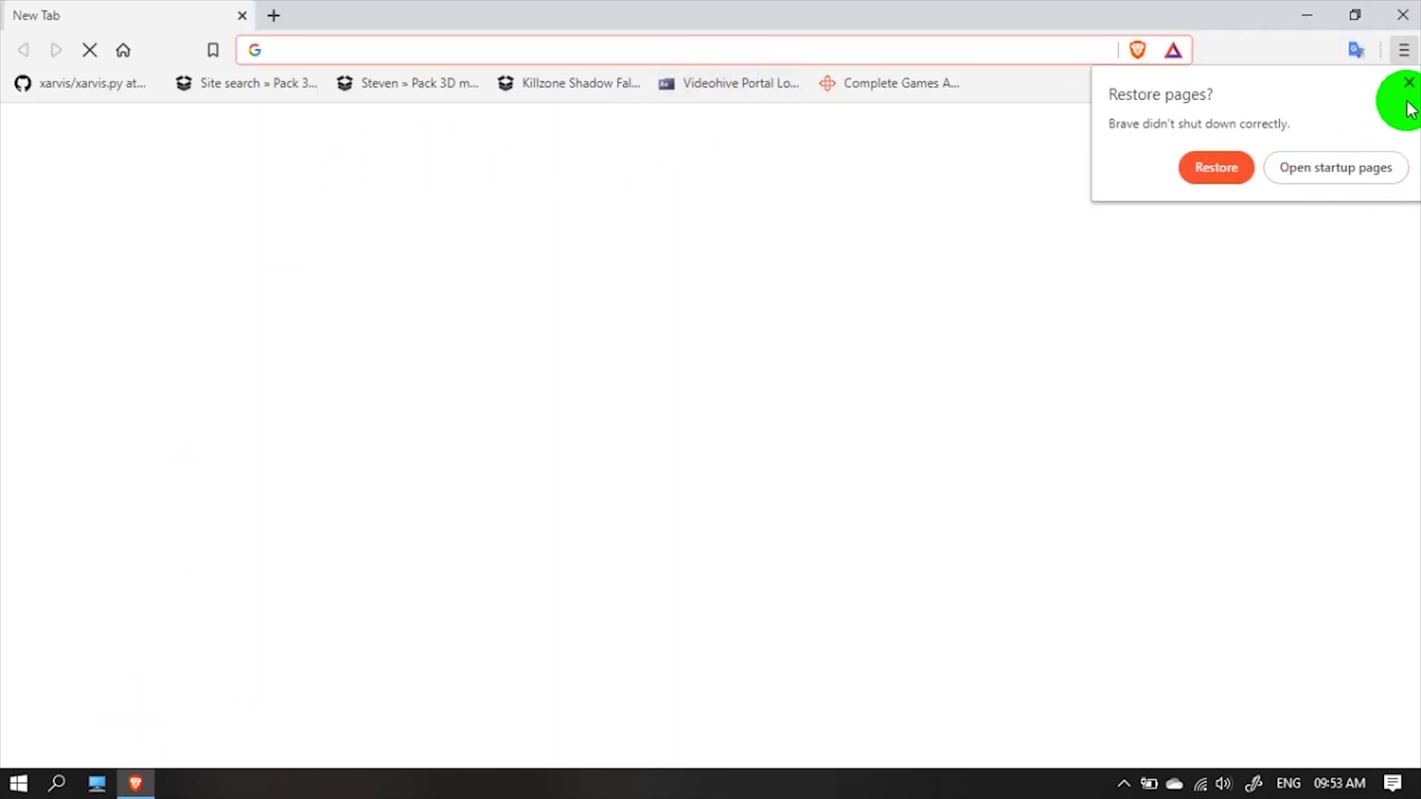
Search Google for arcore and open the ARCore Google Developers site.
{"action": "left_click", "coordinate": [1409, 83]}
{"action": "left_click", "coordinate": [440, 49]}
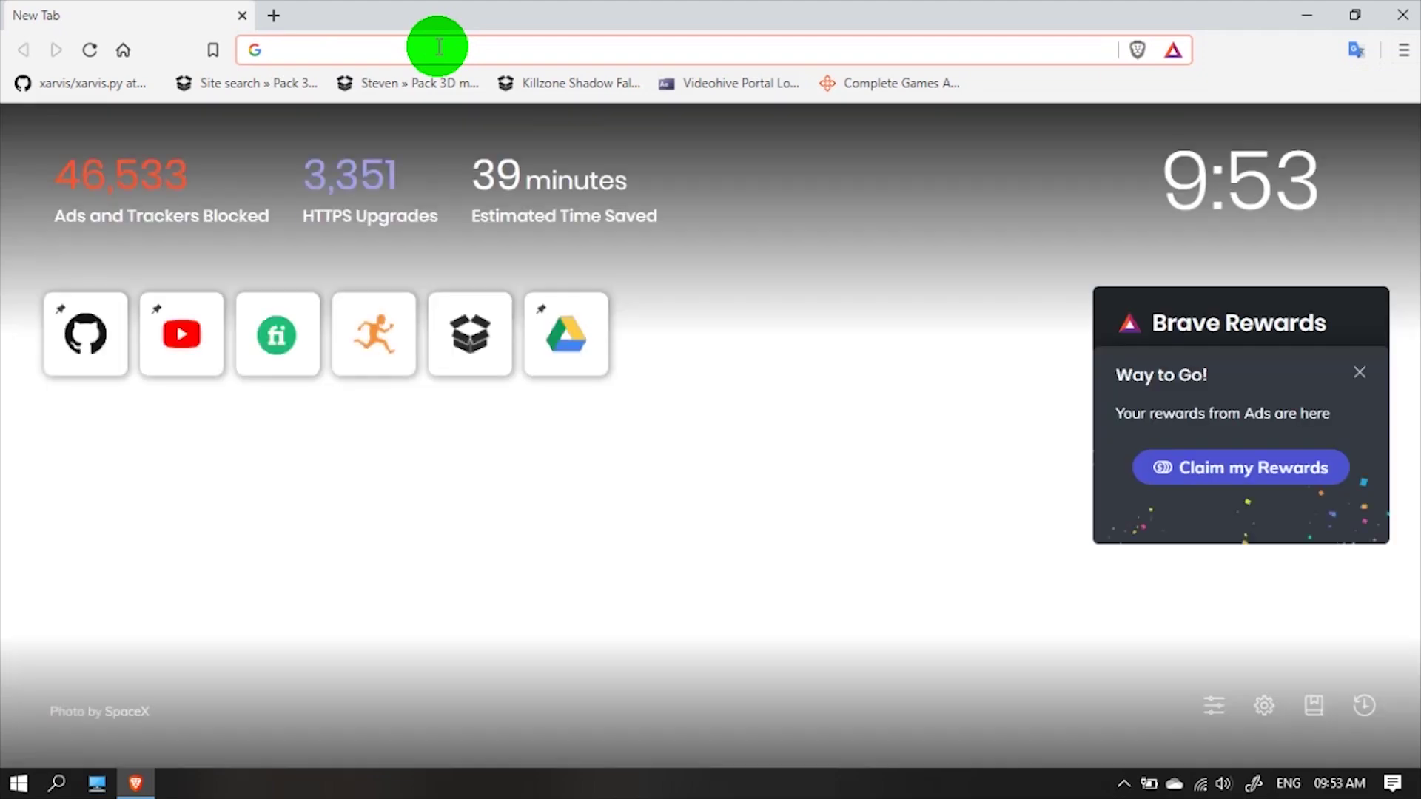
{"action": "type", "text": "arcoe"}
{"action": "key", "text": "BackSpace"}
{"action": "type", "text": "re"}
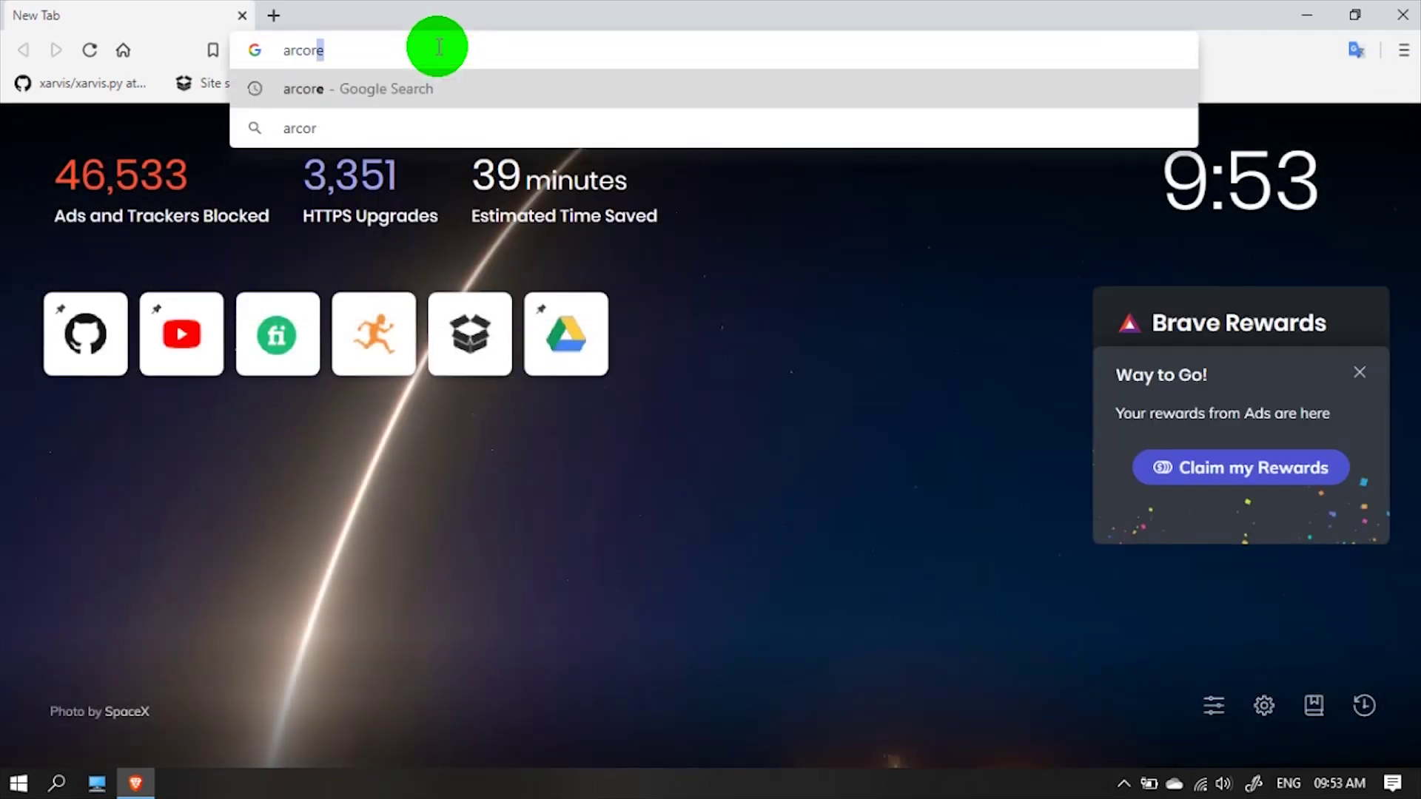
{"action": "key", "text": "Return"}
{"action": "left_click", "coordinate": [364, 294]}
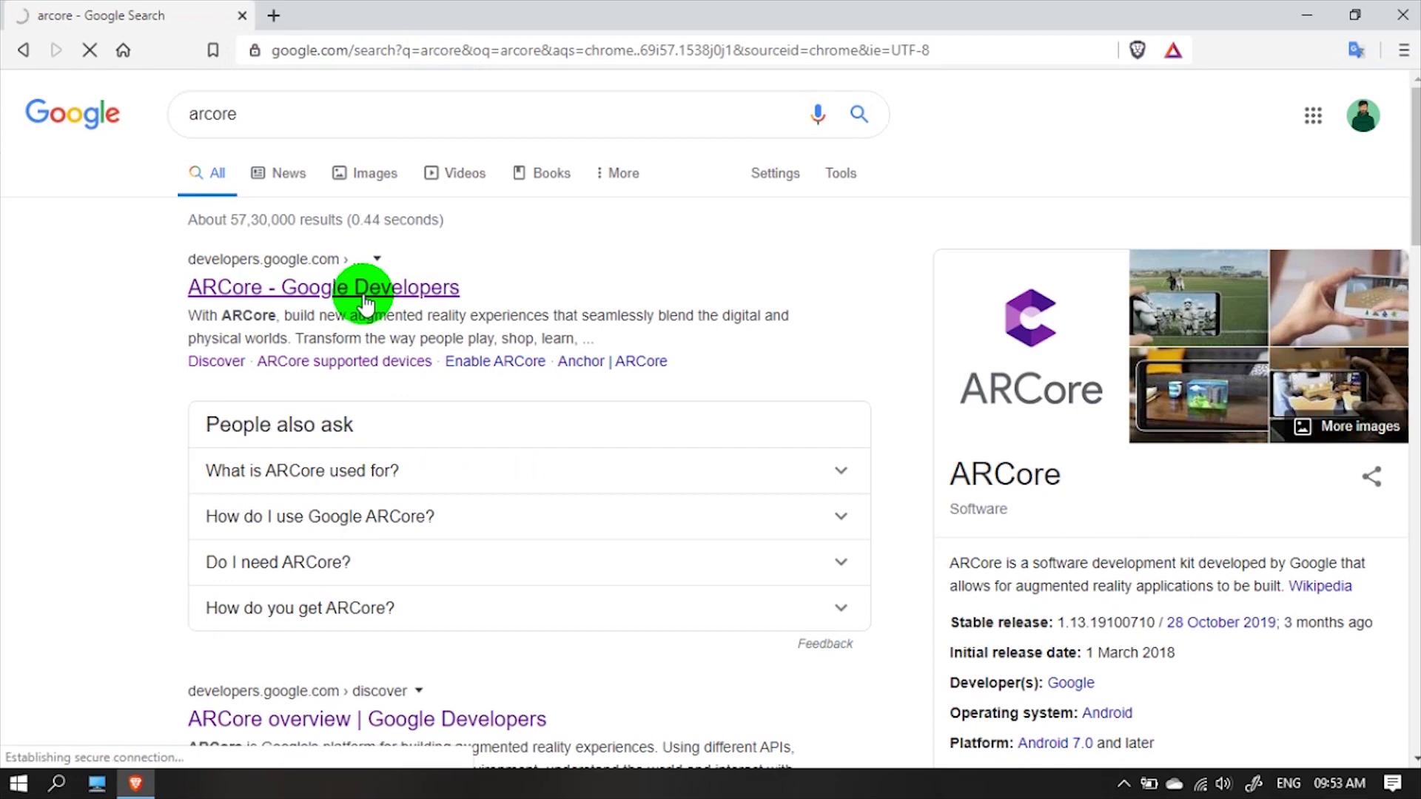
{"action": "left_click", "coordinate": [291, 7]}
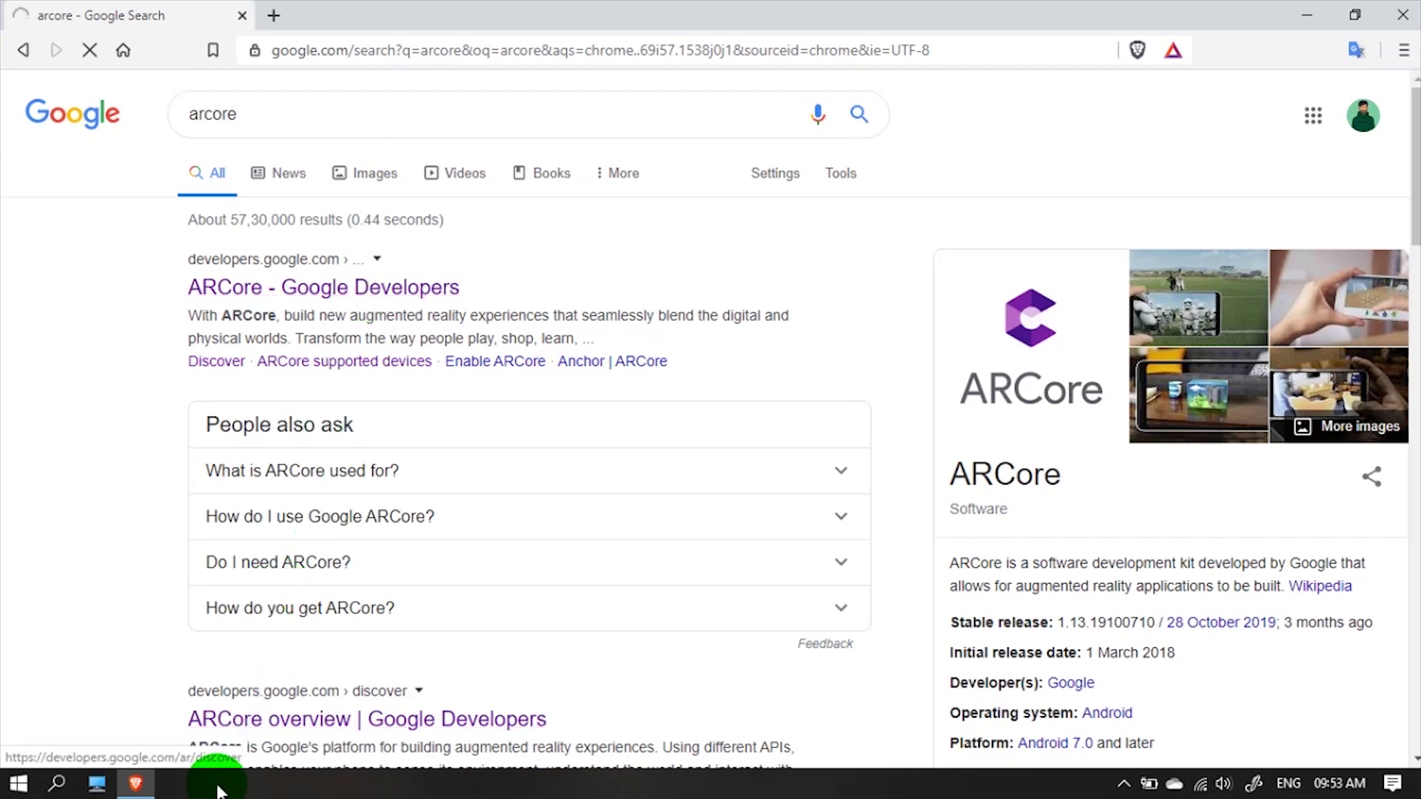
{"action": "left_click", "coordinate": [386, 293]}
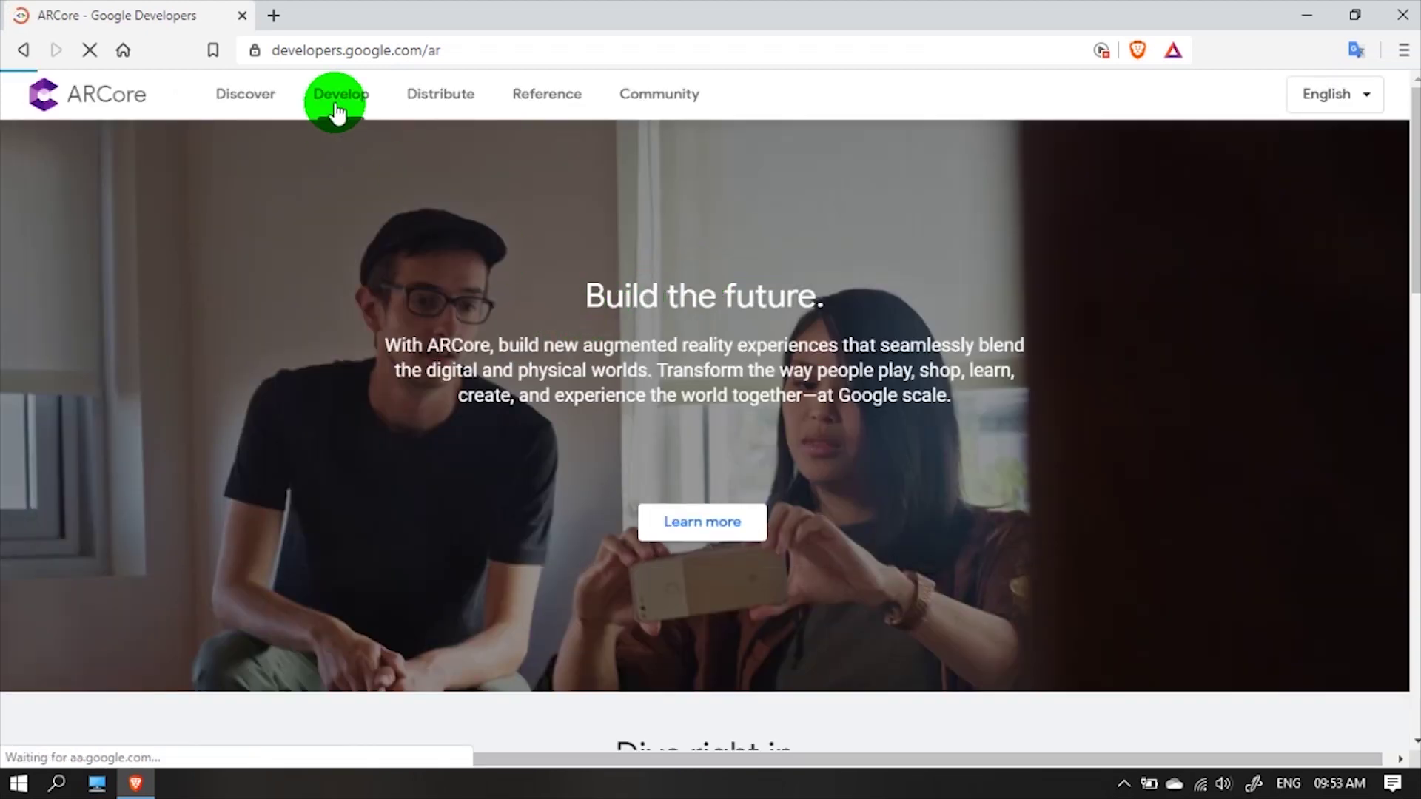
Go to Develop > Unity > ARCore SDK for Unity > Quickstart for Android and view its software requirements.
{"action": "left_click", "coordinate": [337, 113]}
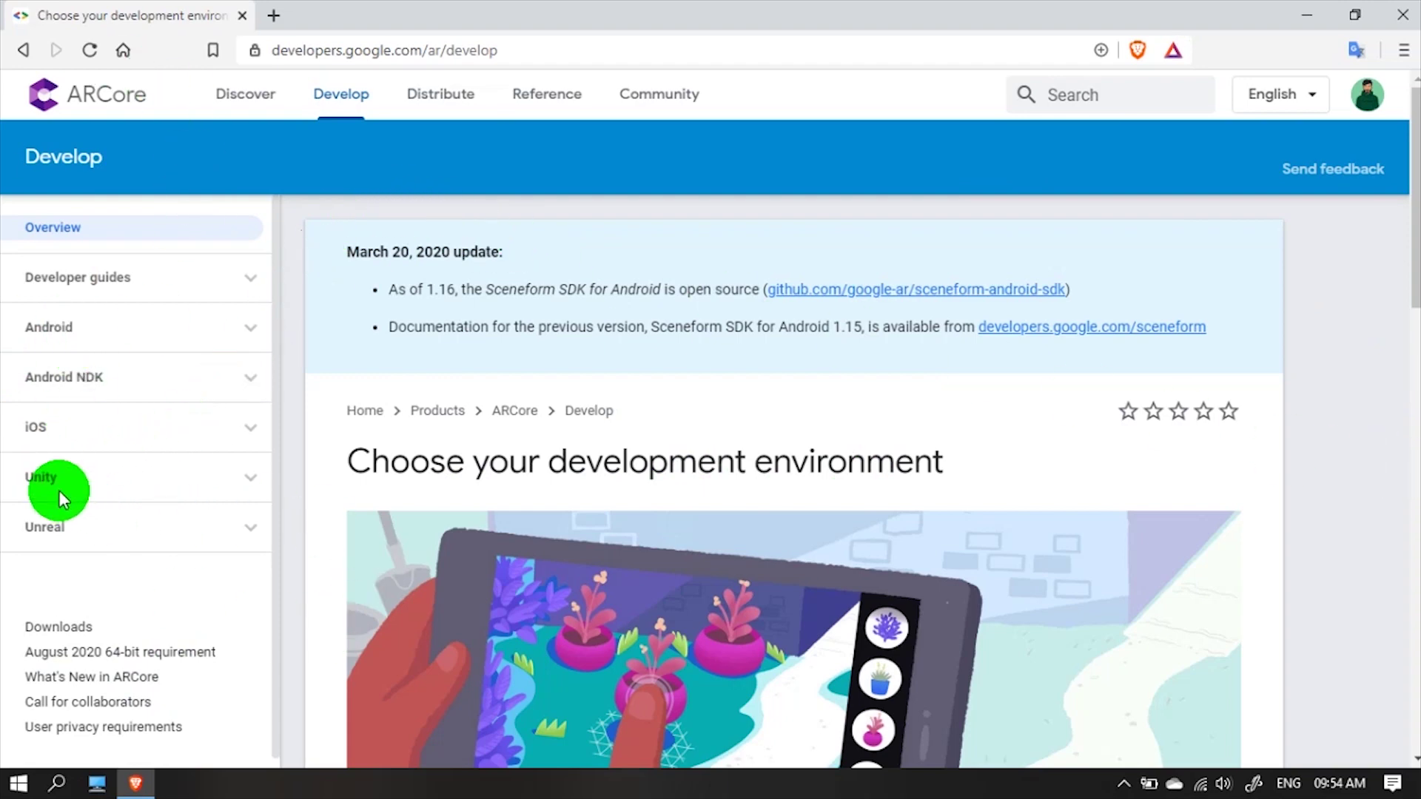
{"action": "left_click", "coordinate": [39, 477]}
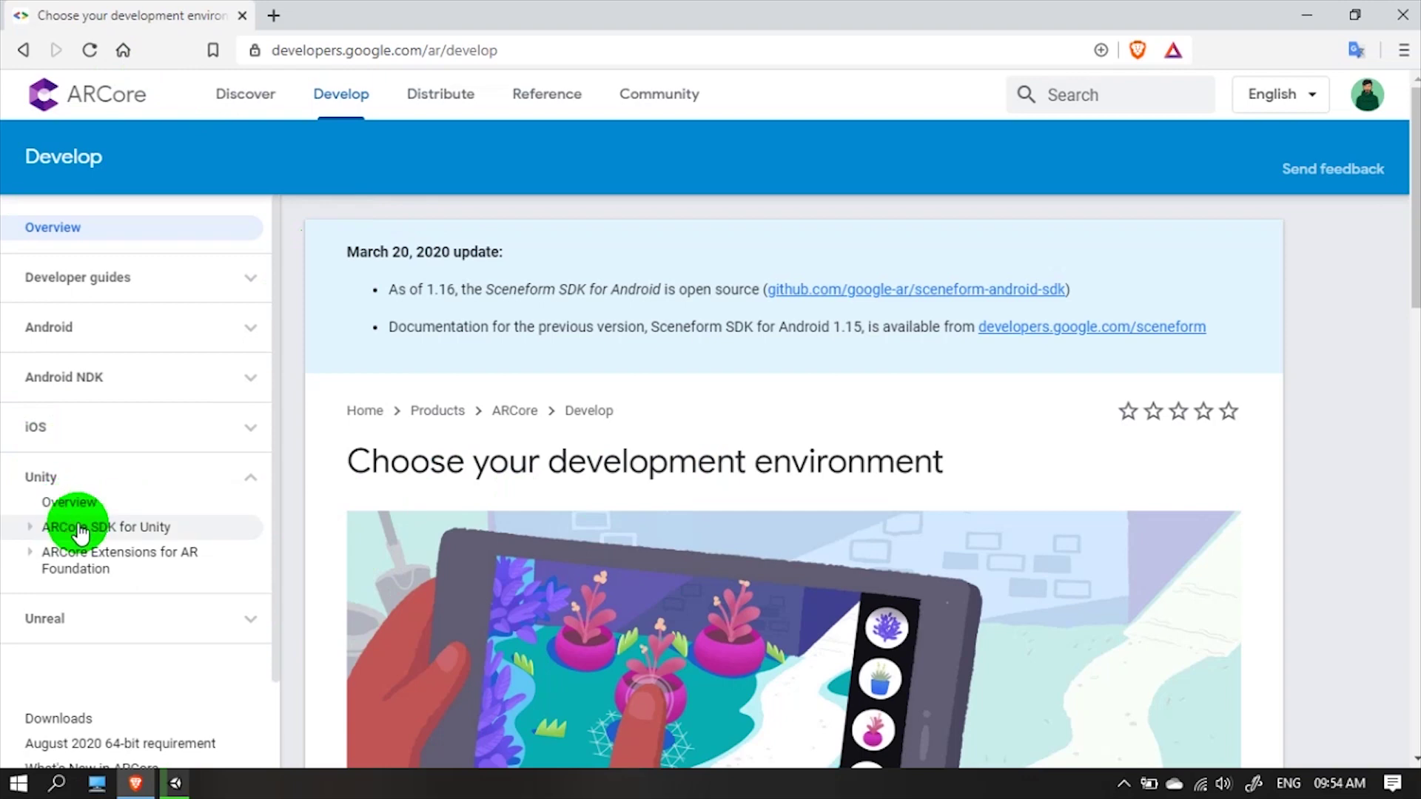
{"action": "left_click", "coordinate": [31, 526]}
{"action": "left_click", "coordinate": [123, 556]}
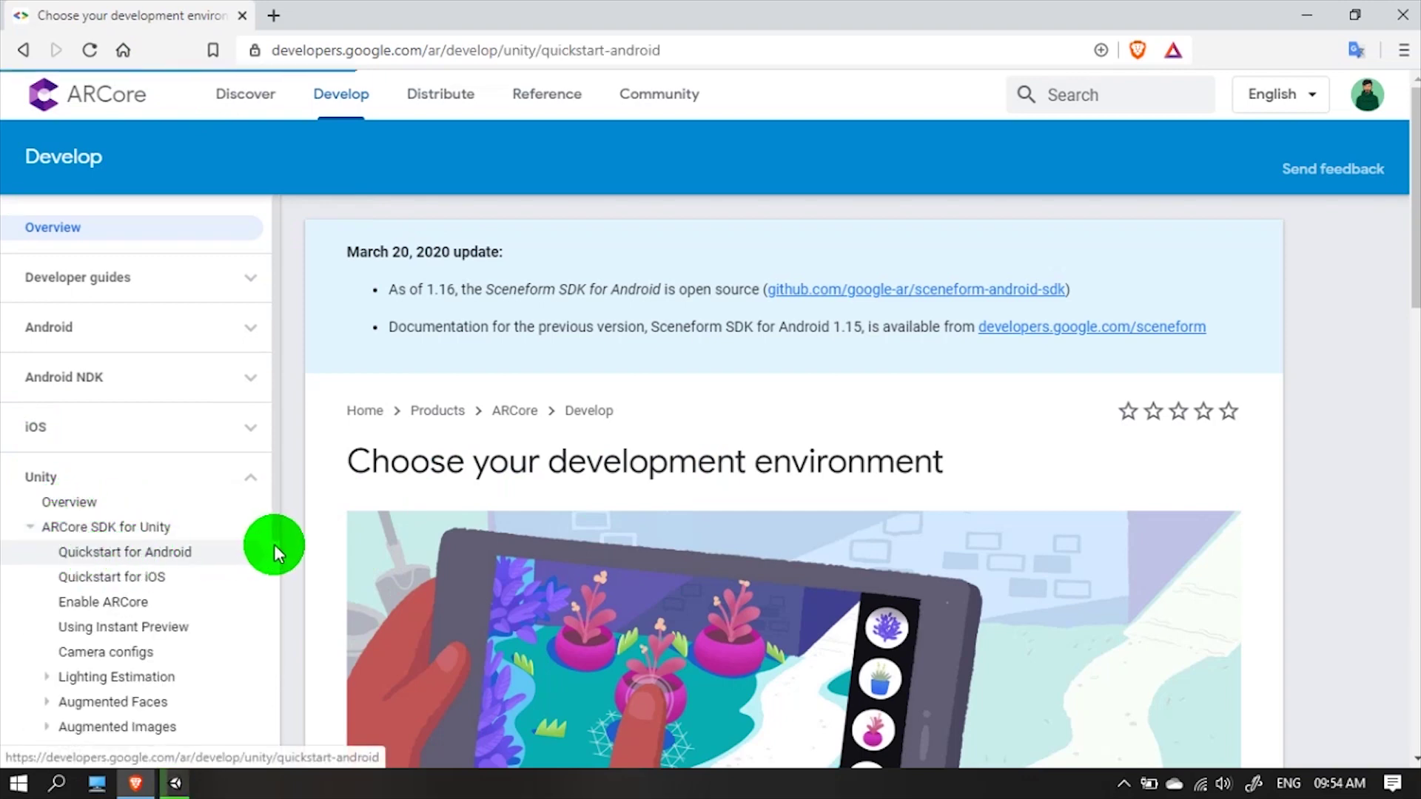
{"action": "scroll", "coordinate": [659, 407], "scroll_direction": "down", "scroll_amount": 3}
{"action": "scroll", "coordinate": [660, 406], "scroll_direction": "down", "scroll_amount": 4}
{"action": "scroll", "coordinate": [660, 406], "scroll_direction": "down", "scroll_amount": 4}
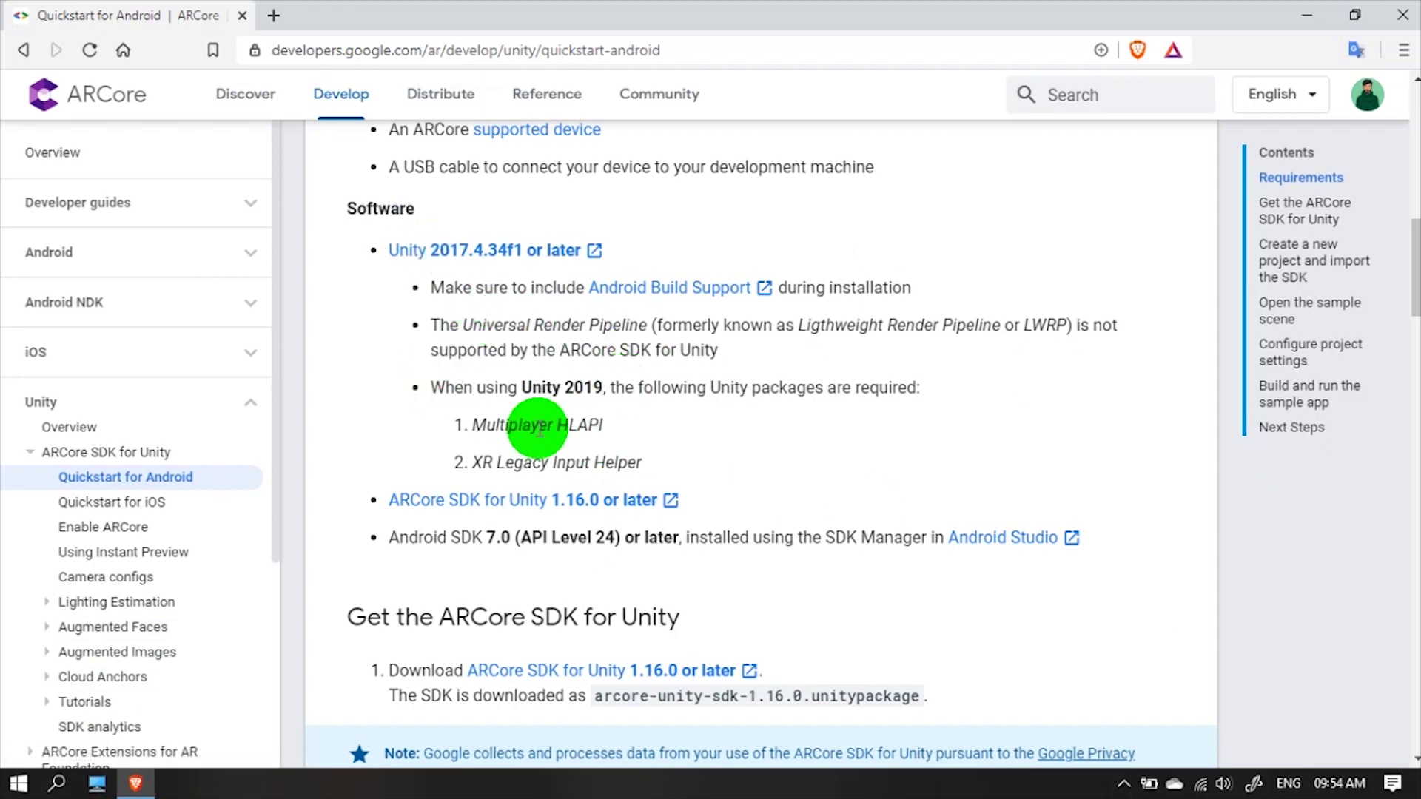
{"action": "middle_click", "coordinate": [493, 506]}
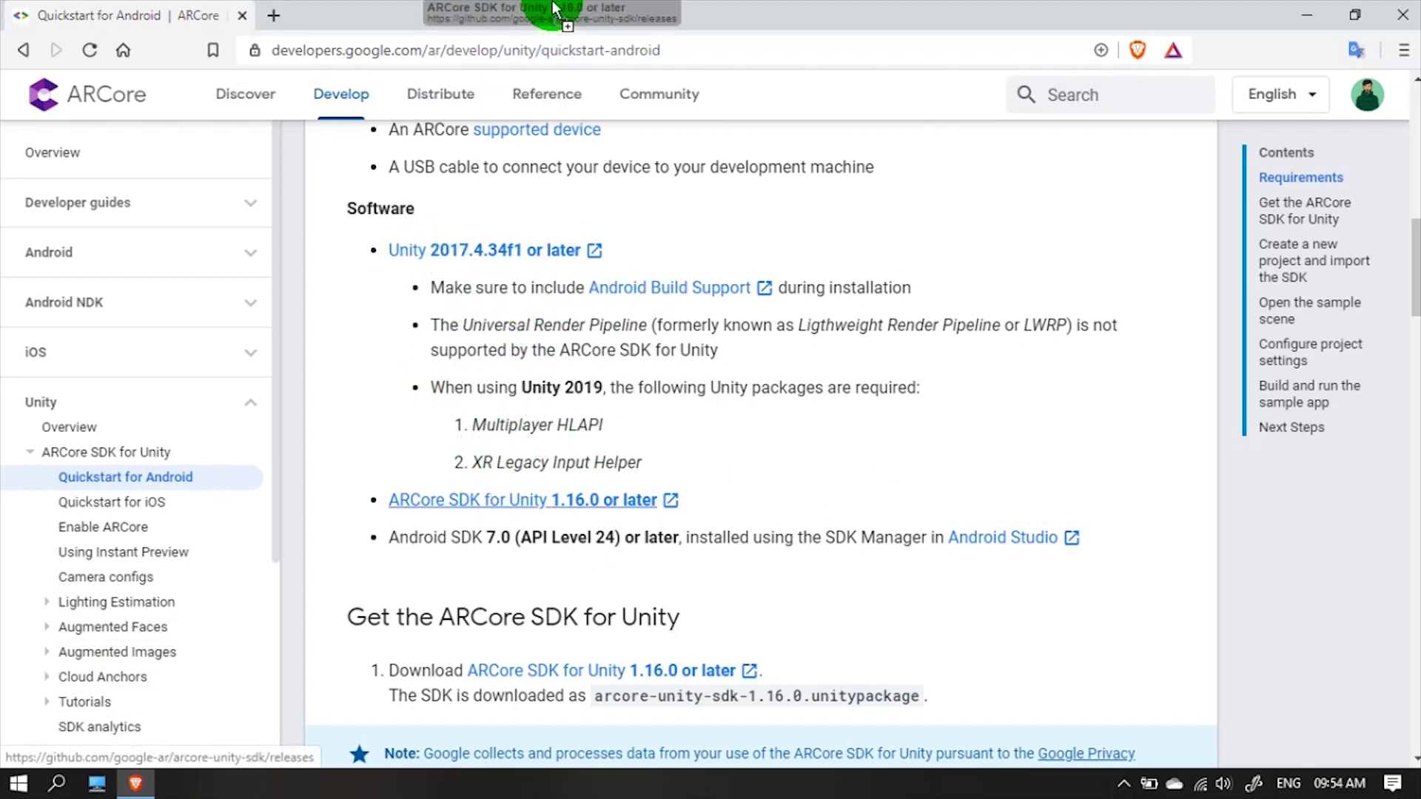
Scroll through the arcore-unity-sdk GitHub releases page toward older versions.
{"action": "left_click", "coordinate": [304, 9]}
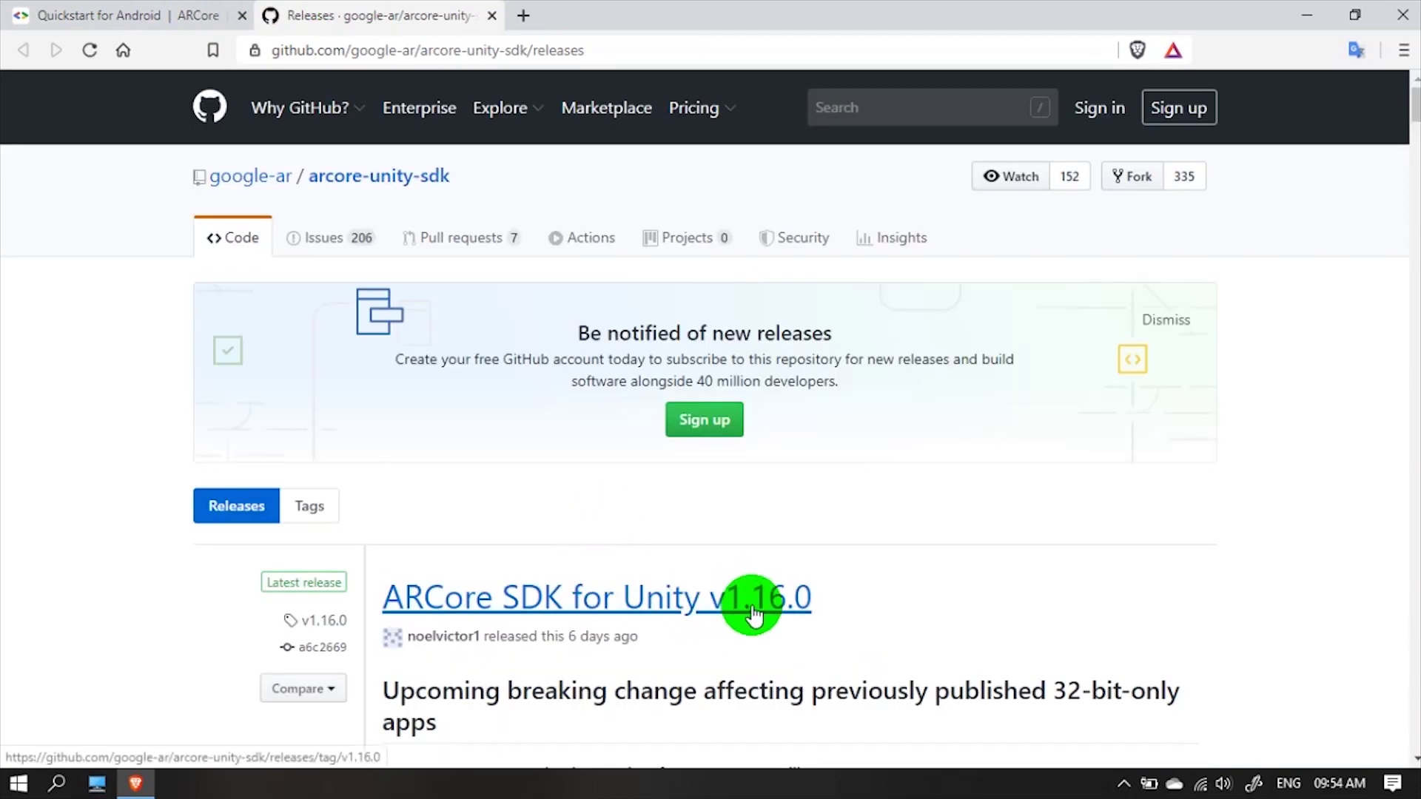
{"action": "scroll", "coordinate": [674, 527], "scroll_direction": "down", "scroll_amount": 3}
{"action": "scroll", "coordinate": [673, 527], "scroll_direction": "down", "scroll_amount": 5}
{"action": "scroll", "coordinate": [673, 527], "scroll_direction": "up", "scroll_amount": 4}
{"action": "scroll", "coordinate": [674, 527], "scroll_direction": "up", "scroll_amount": 2}
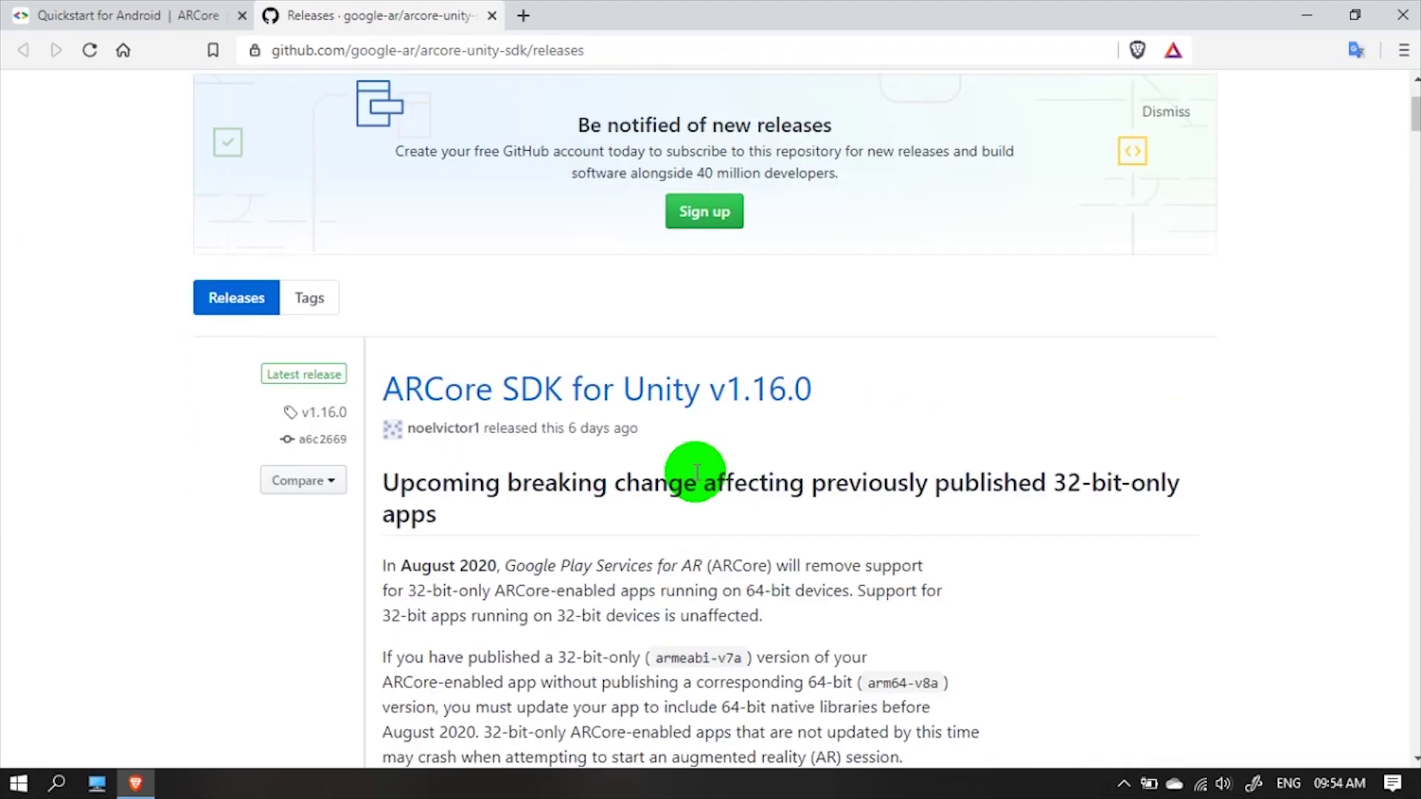
{"action": "scroll", "coordinate": [703, 347], "scroll_direction": "down", "scroll_amount": 2}
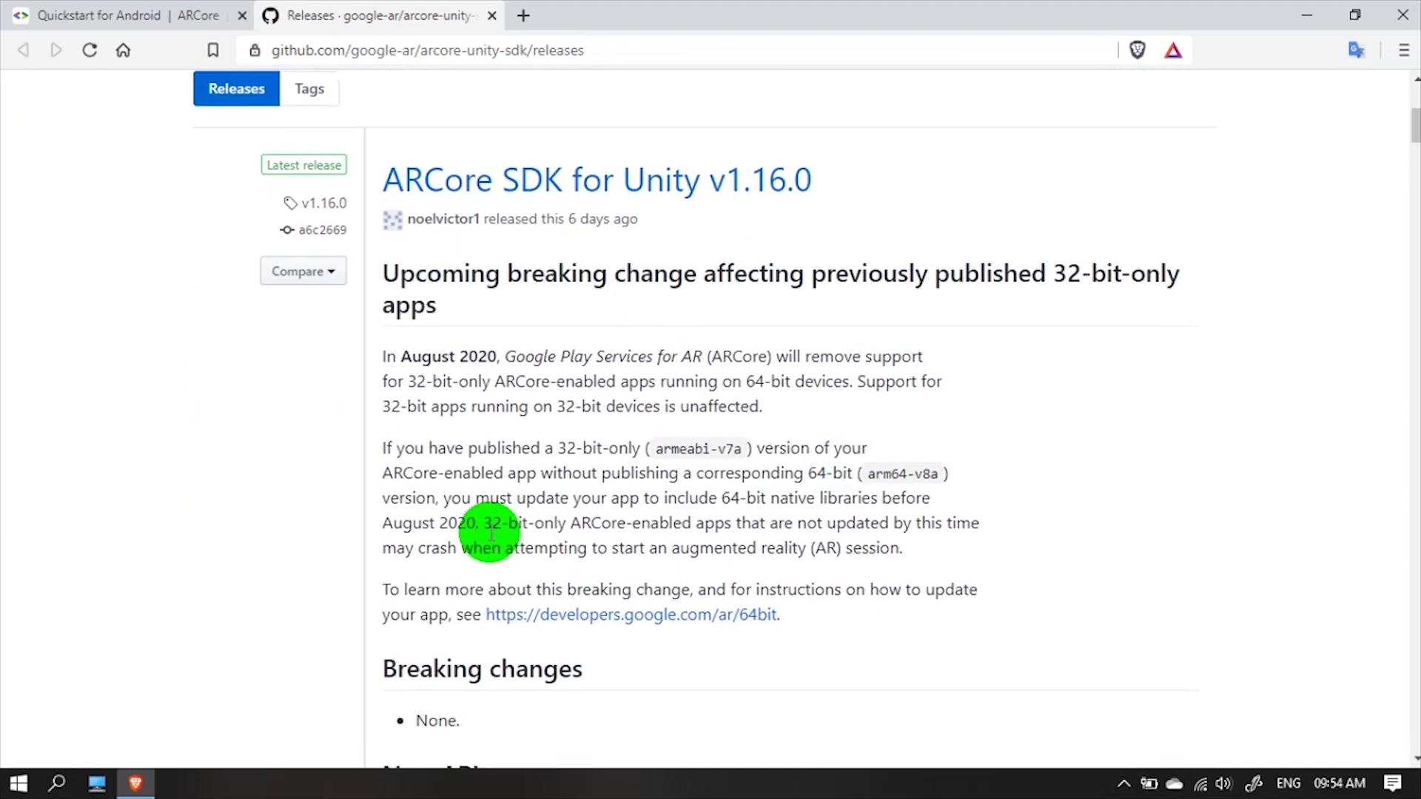
{"action": "scroll", "coordinate": [602, 460], "scroll_direction": "down", "scroll_amount": 4}
{"action": "scroll", "coordinate": [518, 429], "scroll_direction": "down", "scroll_amount": 5}
{"action": "scroll", "coordinate": [429, 400], "scroll_direction": "down", "scroll_amount": 4}
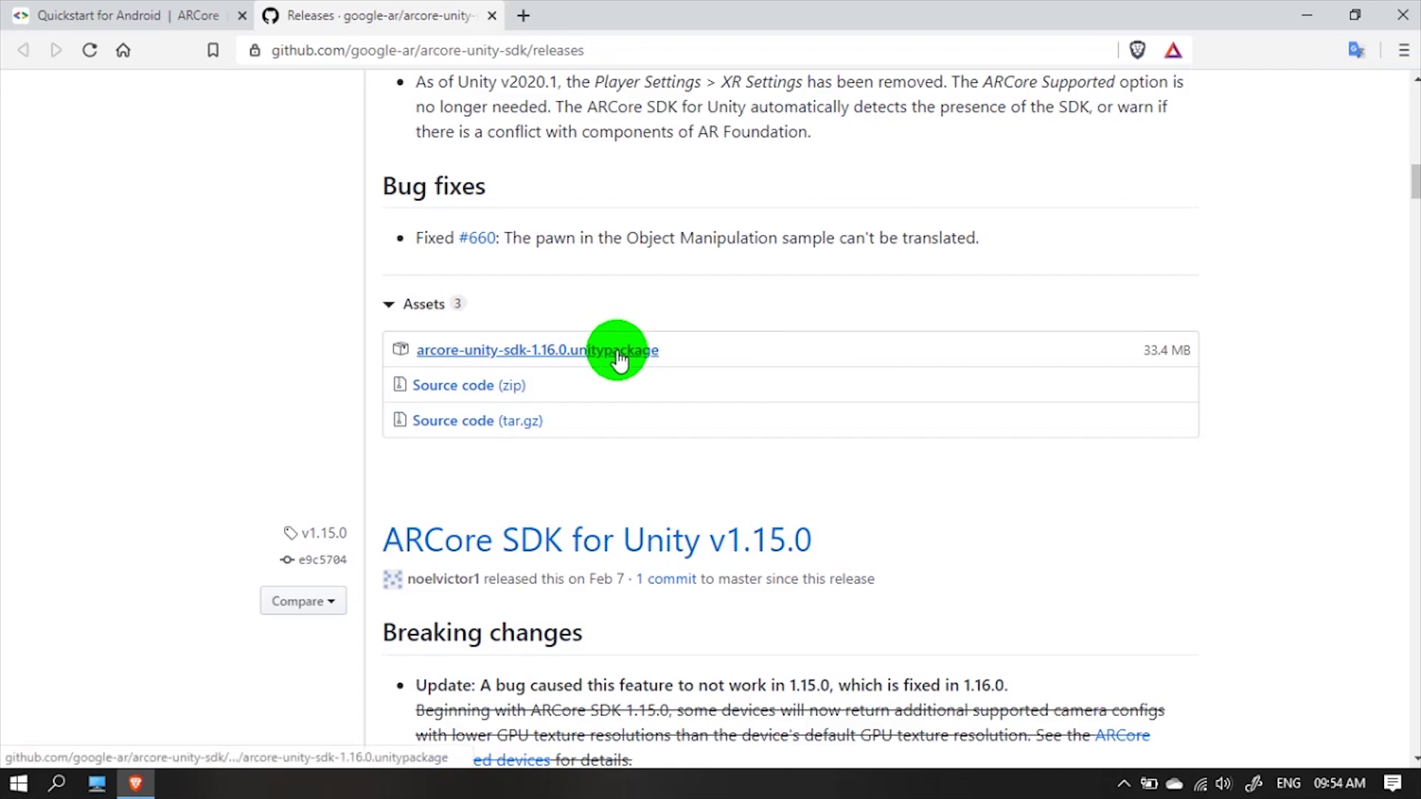
{"action": "scroll", "coordinate": [638, 370], "scroll_direction": "down", "scroll_amount": 5}
{"action": "scroll", "coordinate": [587, 120], "scroll_direction": "down", "scroll_amount": 10}
{"action": "scroll", "coordinate": [691, 482], "scroll_direction": "down", "scroll_amount": 10}
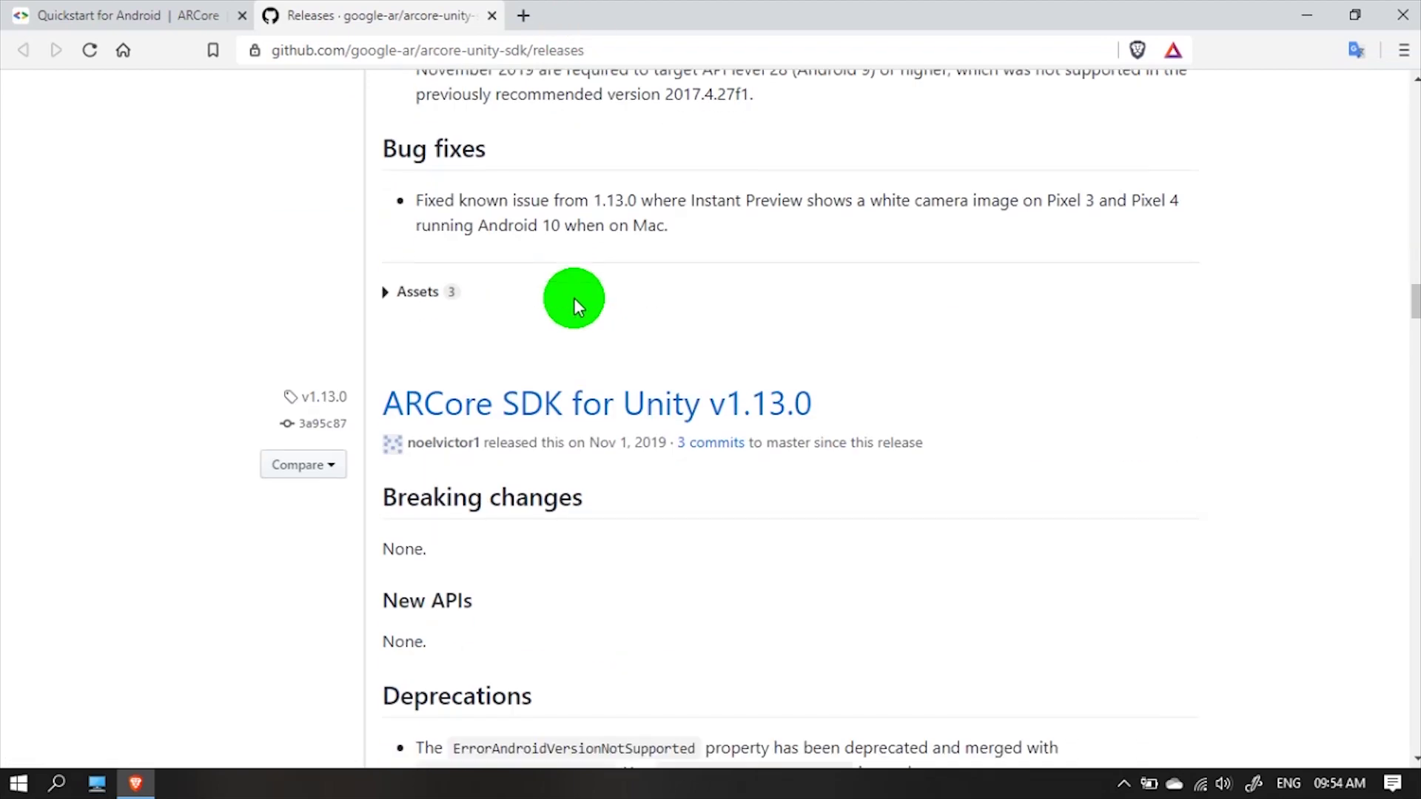
{"action": "scroll", "coordinate": [574, 298], "scroll_direction": "down", "scroll_amount": 8}
{"action": "scroll", "coordinate": [581, 333], "scroll_direction": "down", "scroll_amount": 2}
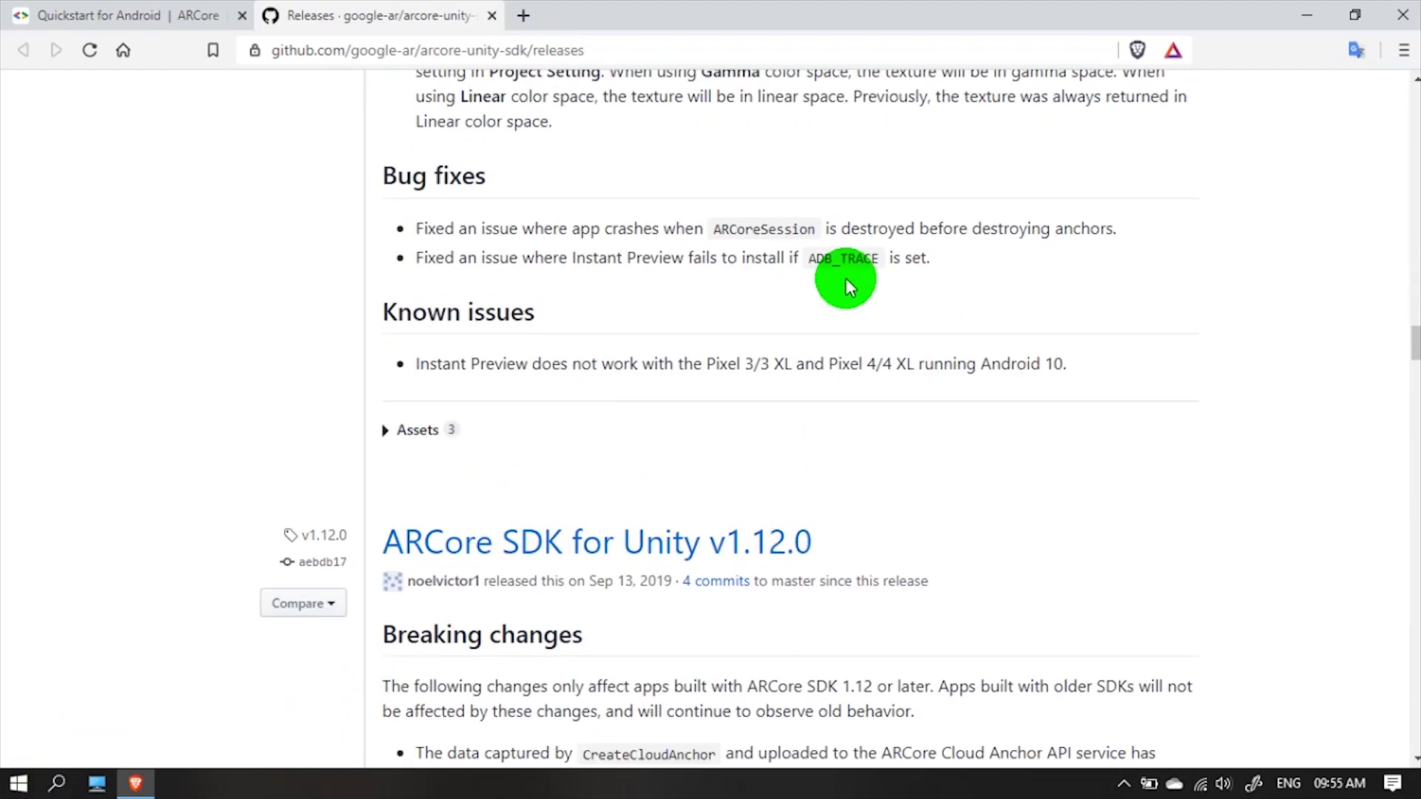
{"action": "scroll", "coordinate": [821, 411], "scroll_direction": "down", "scroll_amount": 10}
{"action": "scroll", "coordinate": [820, 409], "scroll_direction": "down", "scroll_amount": 1}
{"action": "scroll", "coordinate": [821, 409], "scroll_direction": "down", "scroll_amount": 5}
{"action": "scroll", "coordinate": [820, 409], "scroll_direction": "down", "scroll_amount": 8}
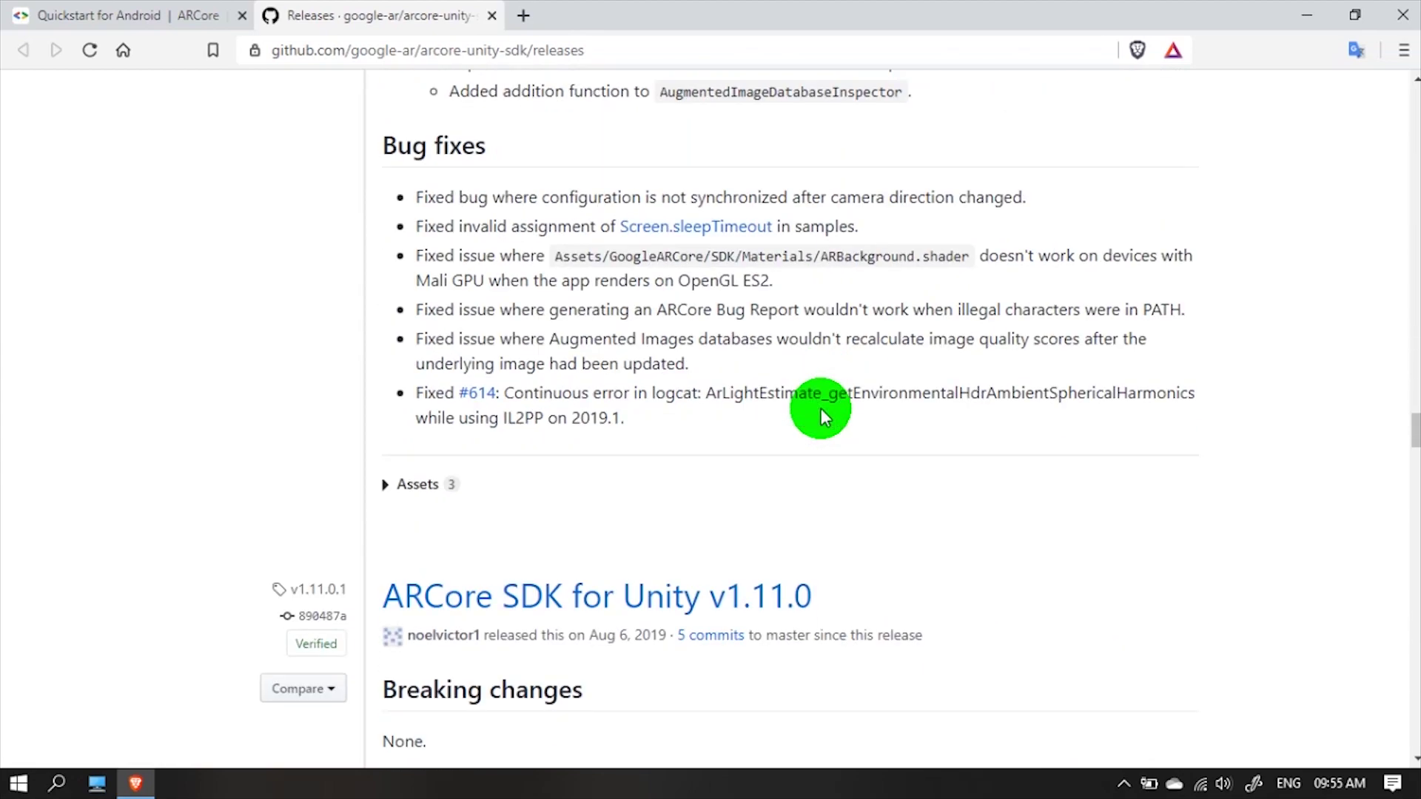
Keep reading the release notes back to v1.8.0, then minimize Brave.
{"action": "left_click", "coordinate": [132, 782]}
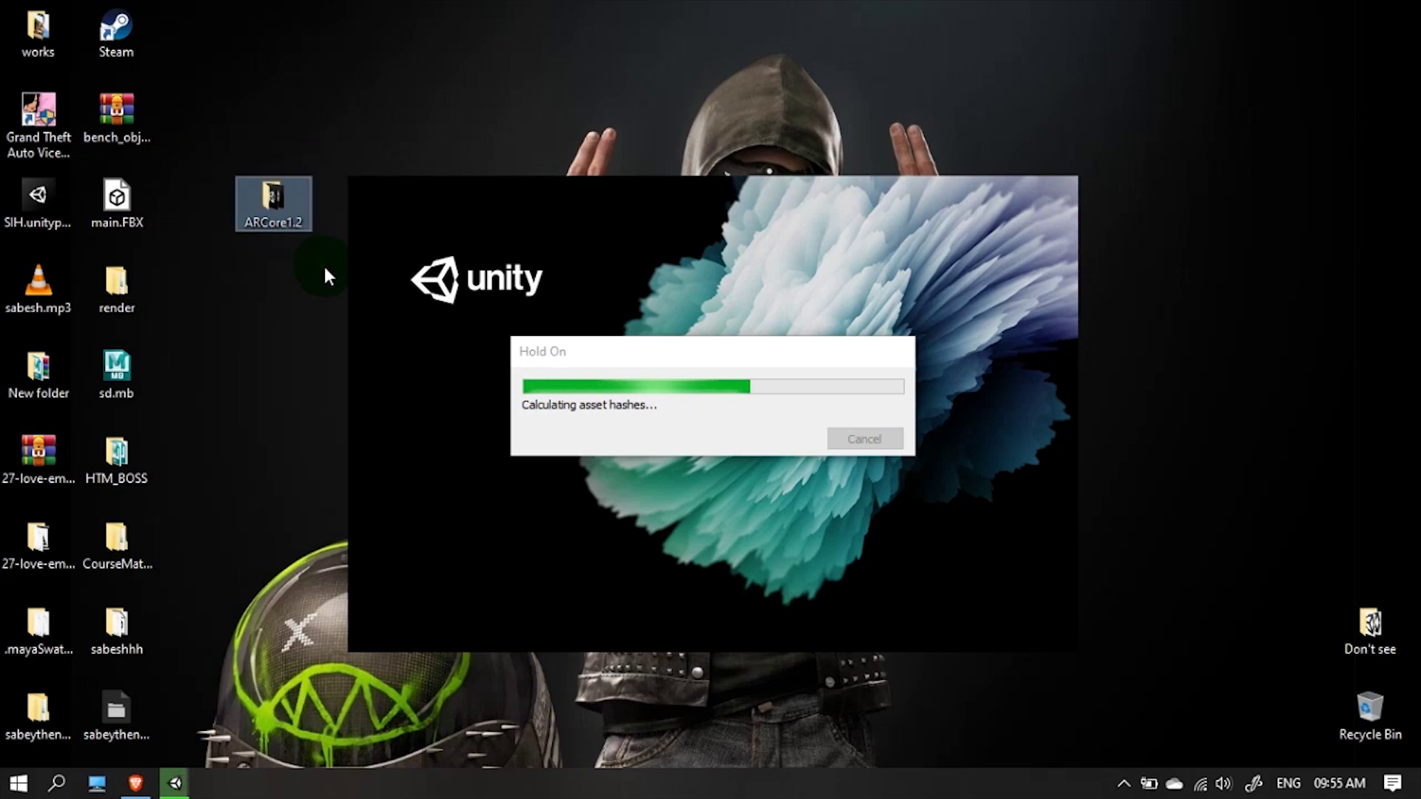
{"action": "left_click", "coordinate": [211, 770]}
{"action": "left_click", "coordinate": [135, 781]}
{"action": "scroll", "coordinate": [606, 351], "scroll_direction": "down", "scroll_amount": 10}
{"action": "scroll", "coordinate": [606, 351], "scroll_direction": "up", "scroll_amount": 10}
{"action": "scroll", "coordinate": [607, 351], "scroll_direction": "up", "scroll_amount": 10}
{"action": "scroll", "coordinate": [607, 351], "scroll_direction": "up", "scroll_amount": 10}
{"action": "scroll", "coordinate": [607, 351], "scroll_direction": "up", "scroll_amount": 10}
{"action": "scroll", "coordinate": [607, 351], "scroll_direction": "up", "scroll_amount": 15}
{"action": "scroll", "coordinate": [607, 350], "scroll_direction": "up", "scroll_amount": 7}
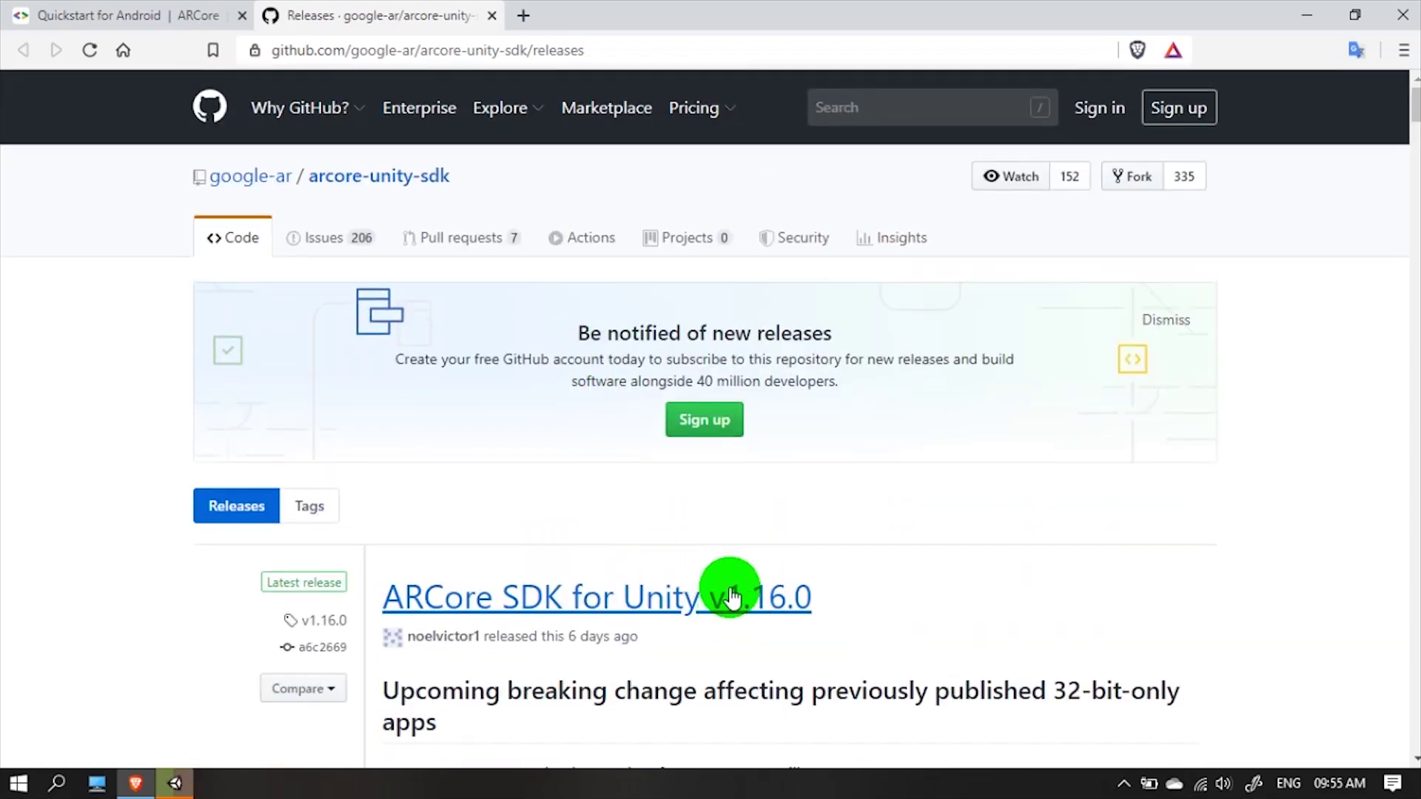
{"action": "scroll", "coordinate": [727, 564], "scroll_direction": "down", "scroll_amount": 10}
{"action": "scroll", "coordinate": [727, 564], "scroll_direction": "down", "scroll_amount": 10}
{"action": "scroll", "coordinate": [727, 564], "scroll_direction": "down", "scroll_amount": 10}
{"action": "scroll", "coordinate": [727, 564], "scroll_direction": "down", "scroll_amount": 10}
{"action": "scroll", "coordinate": [727, 560], "scroll_direction": "down", "scroll_amount": 10}
{"action": "scroll", "coordinate": [727, 561], "scroll_direction": "down", "scroll_amount": 10}
{"action": "scroll", "coordinate": [727, 561], "scroll_direction": "down", "scroll_amount": 10}
{"action": "scroll", "coordinate": [728, 561], "scroll_direction": "down", "scroll_amount": 10}
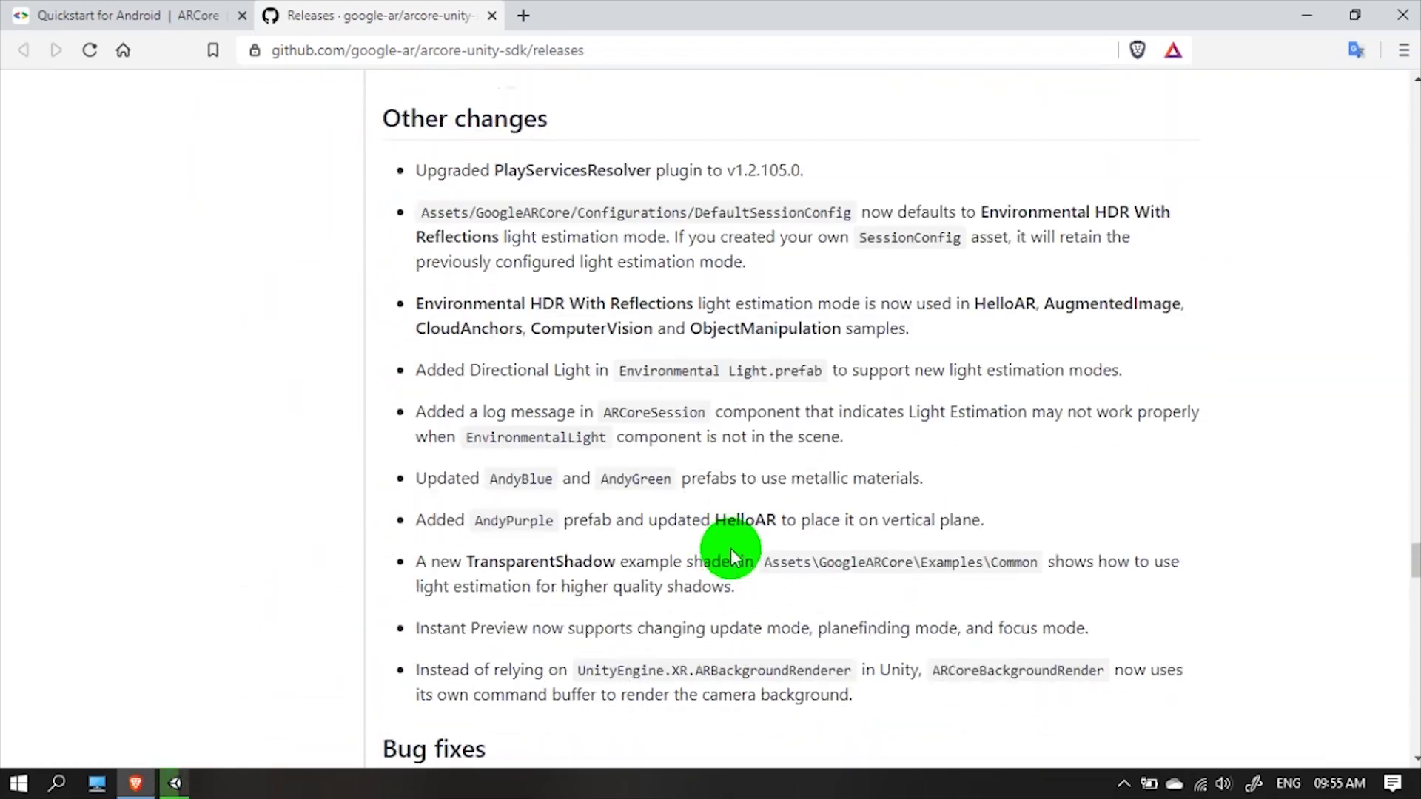
{"action": "scroll", "coordinate": [735, 544], "scroll_direction": "down", "scroll_amount": 10}
{"action": "scroll", "coordinate": [735, 544], "scroll_direction": "down", "scroll_amount": 10}
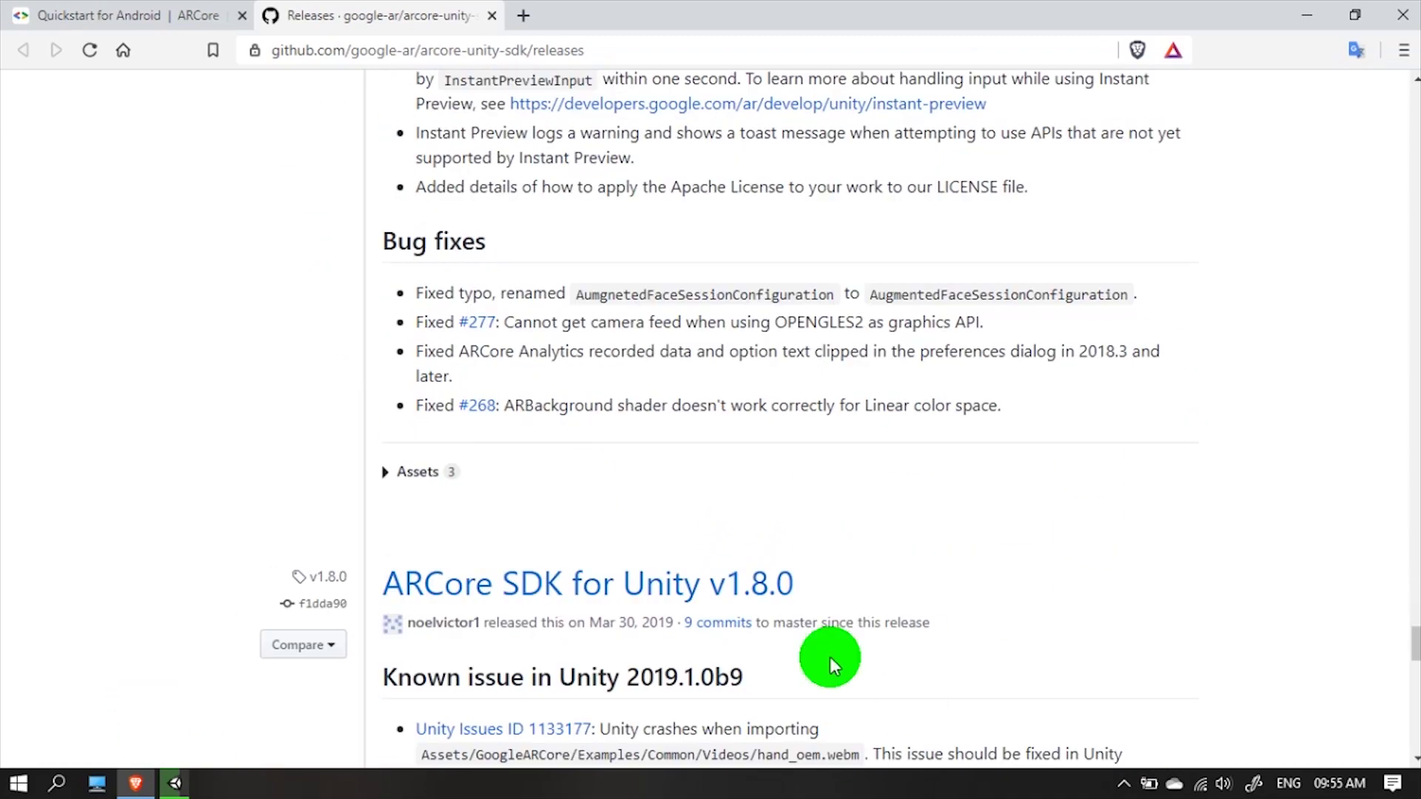
{"action": "scroll", "coordinate": [761, 470], "scroll_direction": "down", "scroll_amount": 10}
{"action": "scroll", "coordinate": [761, 469], "scroll_direction": "down", "scroll_amount": 10}
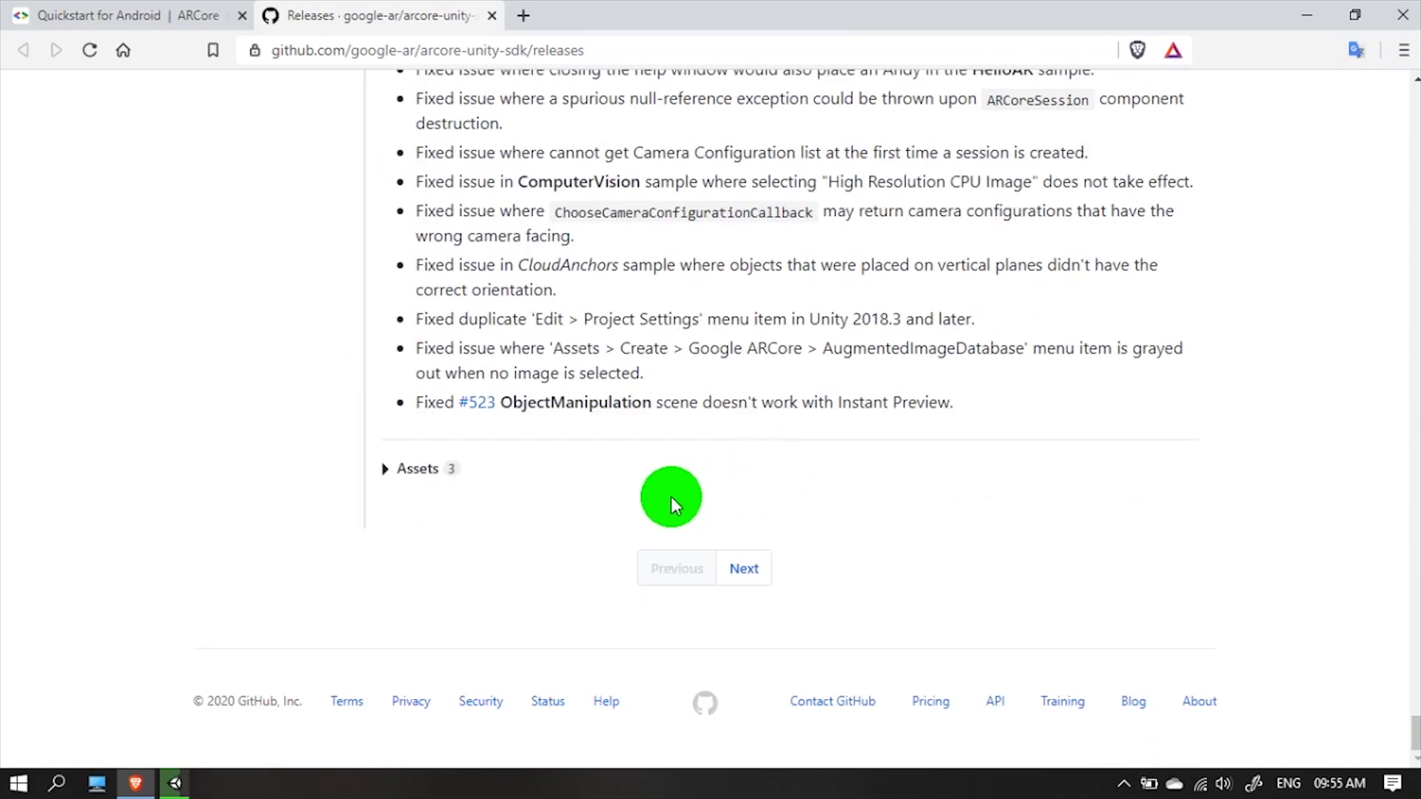
{"action": "scroll", "coordinate": [672, 496], "scroll_direction": "up", "scroll_amount": 8}
{"action": "scroll", "coordinate": [673, 480], "scroll_direction": "up", "scroll_amount": 10}
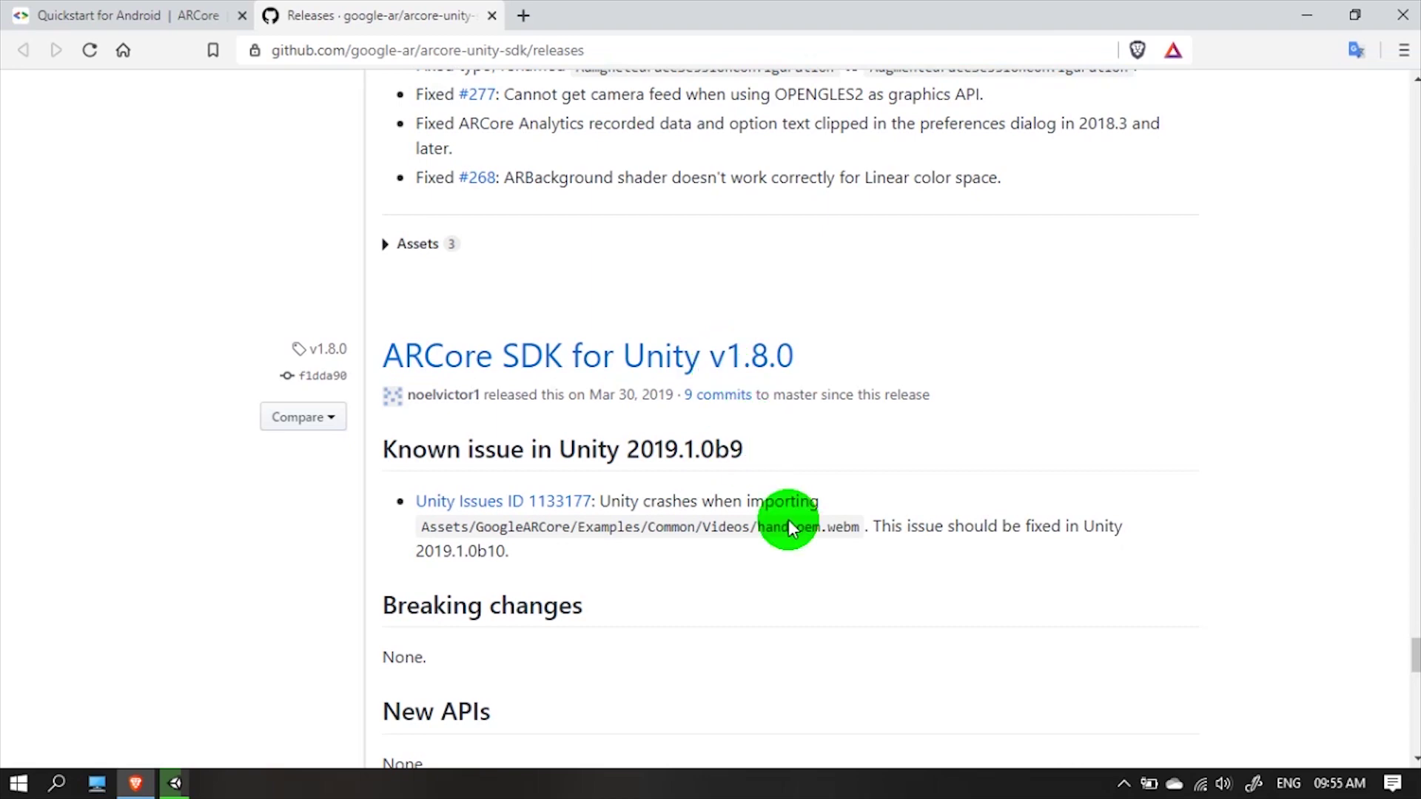
{"action": "scroll", "coordinate": [765, 469], "scroll_direction": "down", "scroll_amount": 8}
{"action": "scroll", "coordinate": [841, 529], "scroll_direction": "down", "scroll_amount": 5}
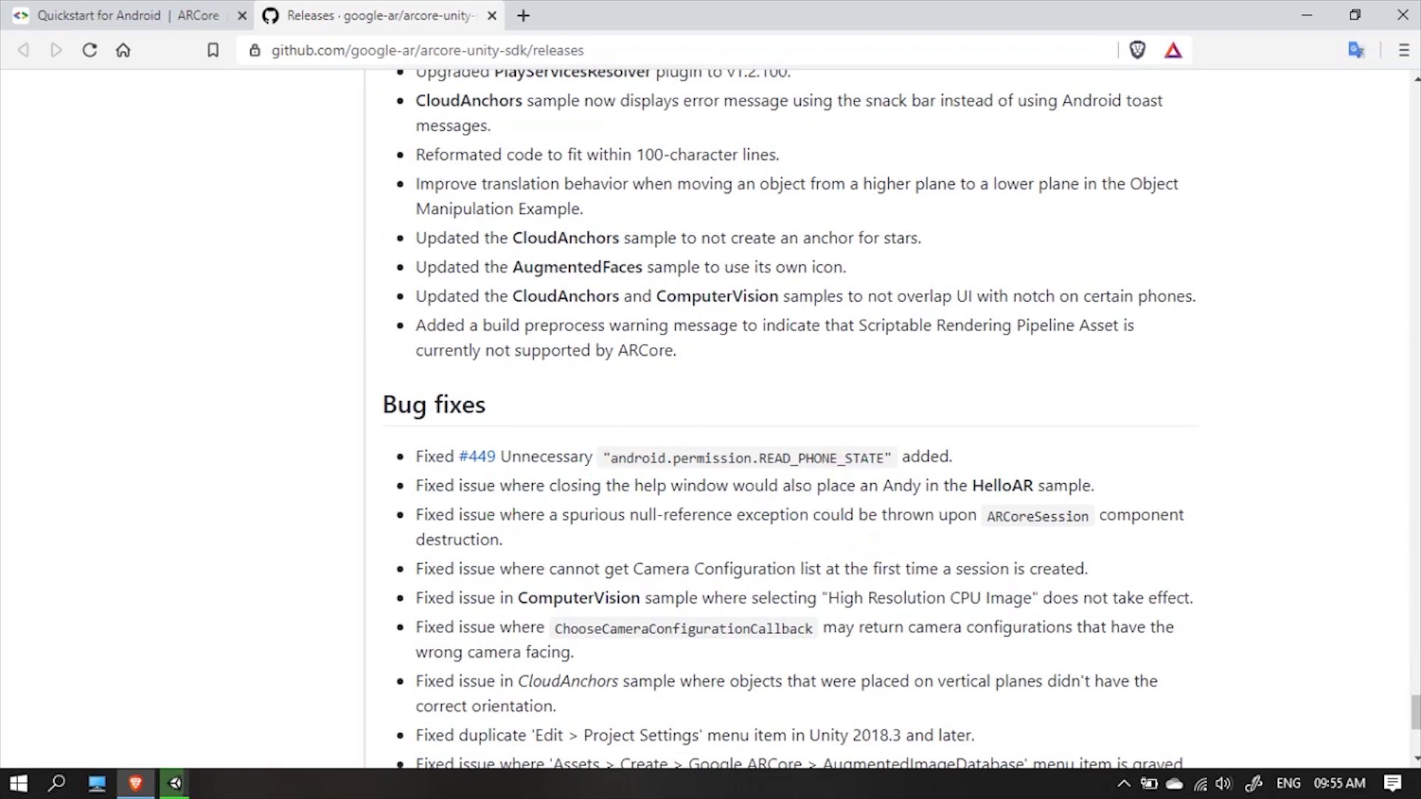
{"action": "left_click", "coordinate": [1288, 14]}
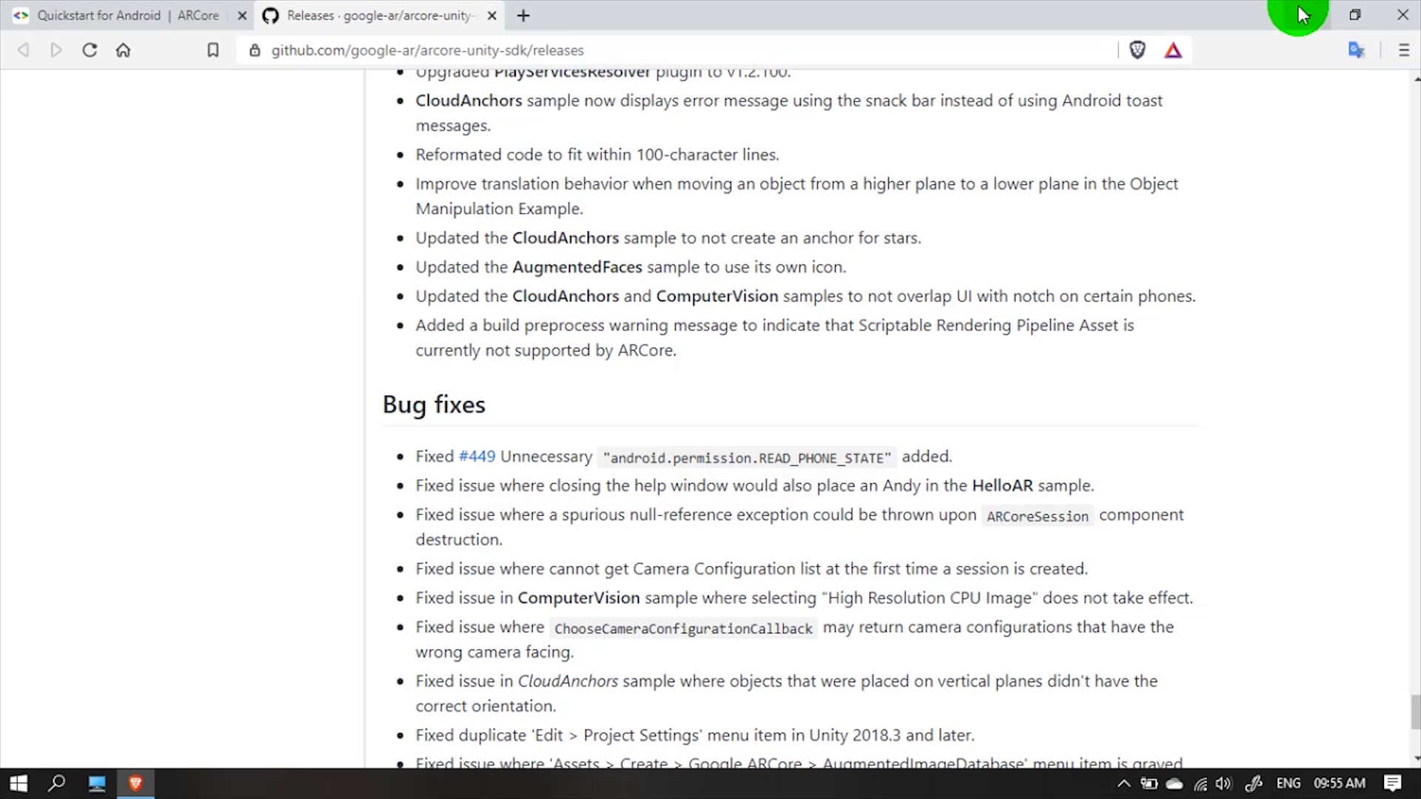
{"action": "left_click", "coordinate": [137, 782]}
Open the ARCore1.2 folder and inspect the G_Portal and arcore-unity-sdk-v1.2.0 packages.
{"action": "double_click", "coordinate": [270, 198]}
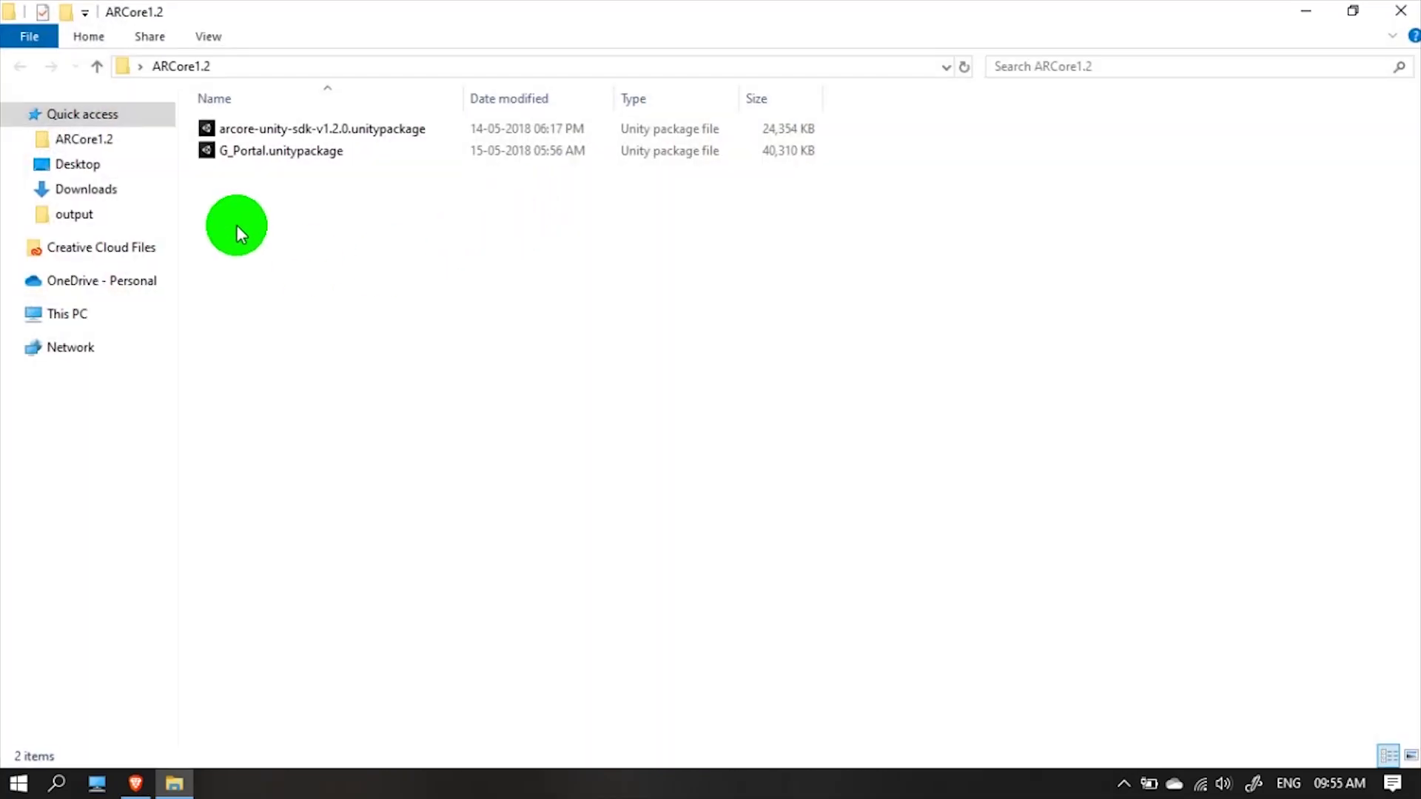
{"action": "left_click_drag", "start_coordinate": [236, 225], "coordinate": [245, 146]}
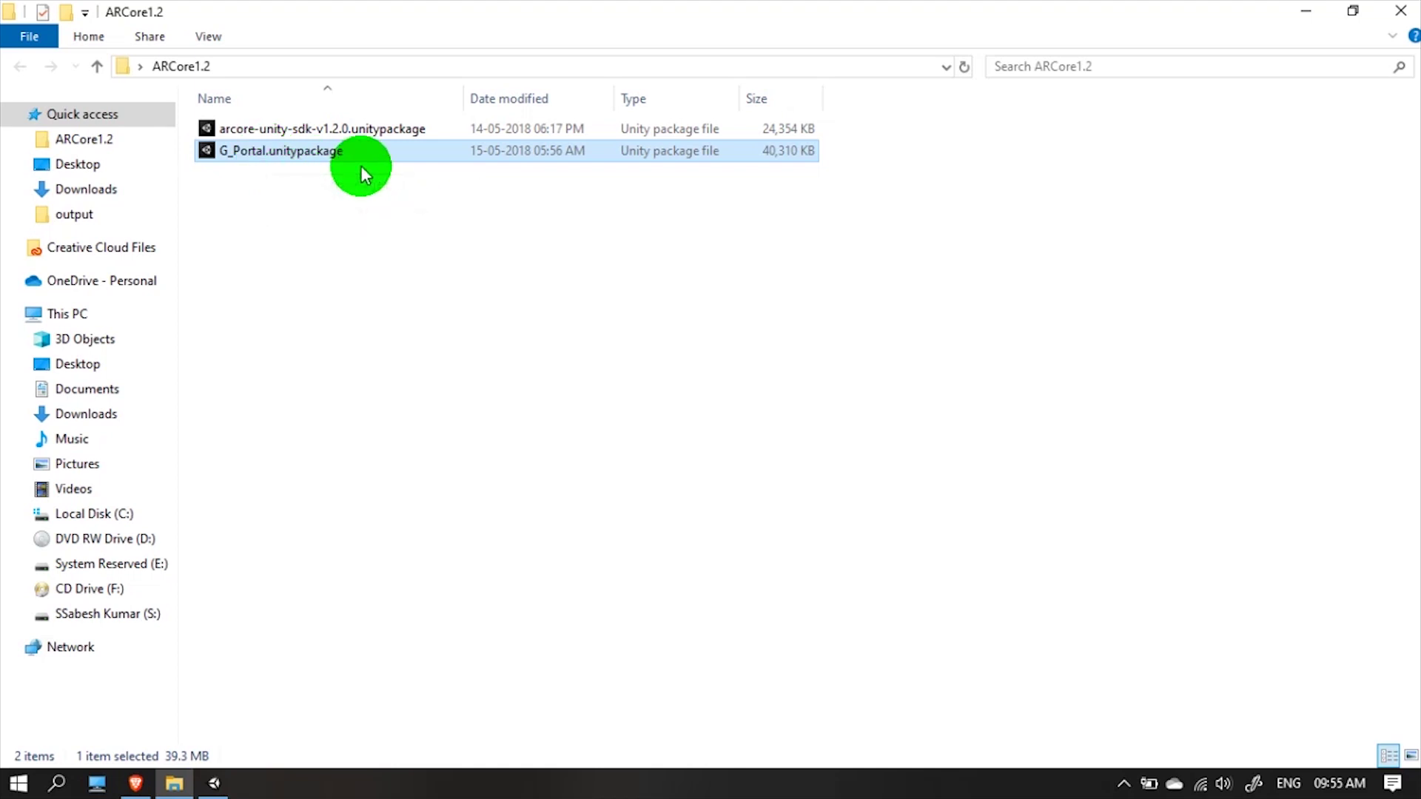
{"action": "left_click", "coordinate": [296, 194]}
{"action": "mouse_move", "coordinate": [278, 212]}
{"action": "left_mouse_down"}
{"action": "mouse_move", "coordinate": [290, 159]}
{"action": "mouse_move", "coordinate": [247, 153]}
{"action": "left_mouse_up"}
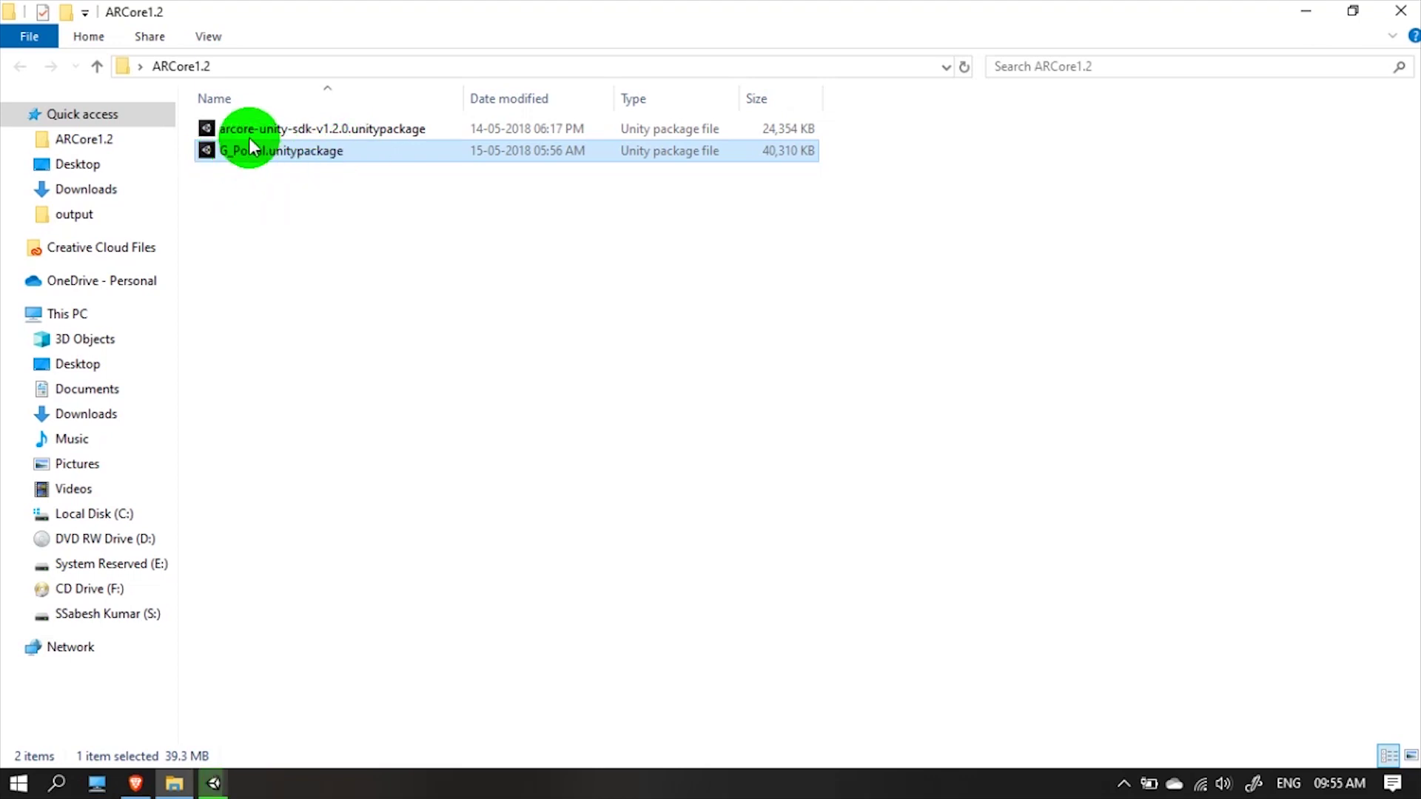
{"action": "left_click", "coordinate": [240, 135]}
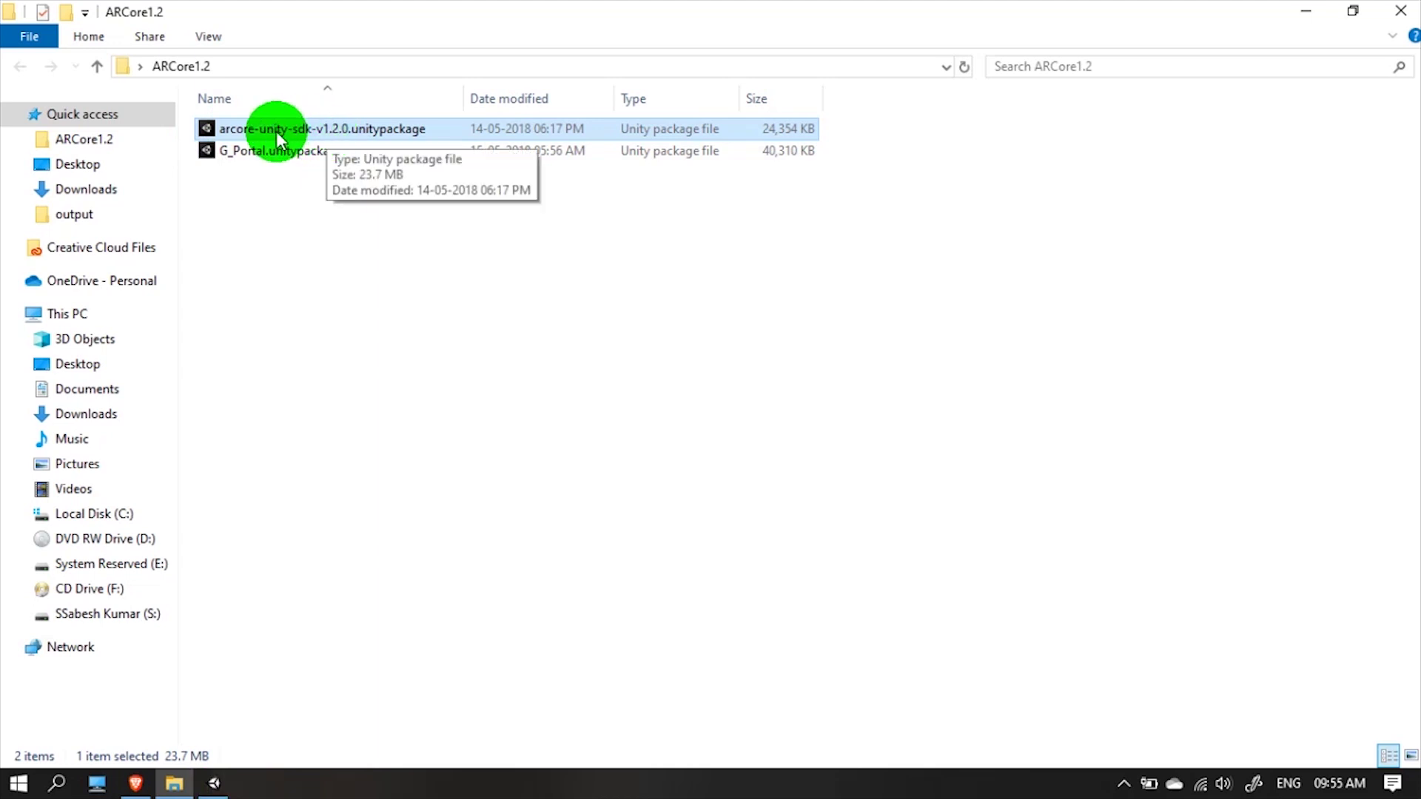
{"action": "left_click", "coordinate": [400, 363]}
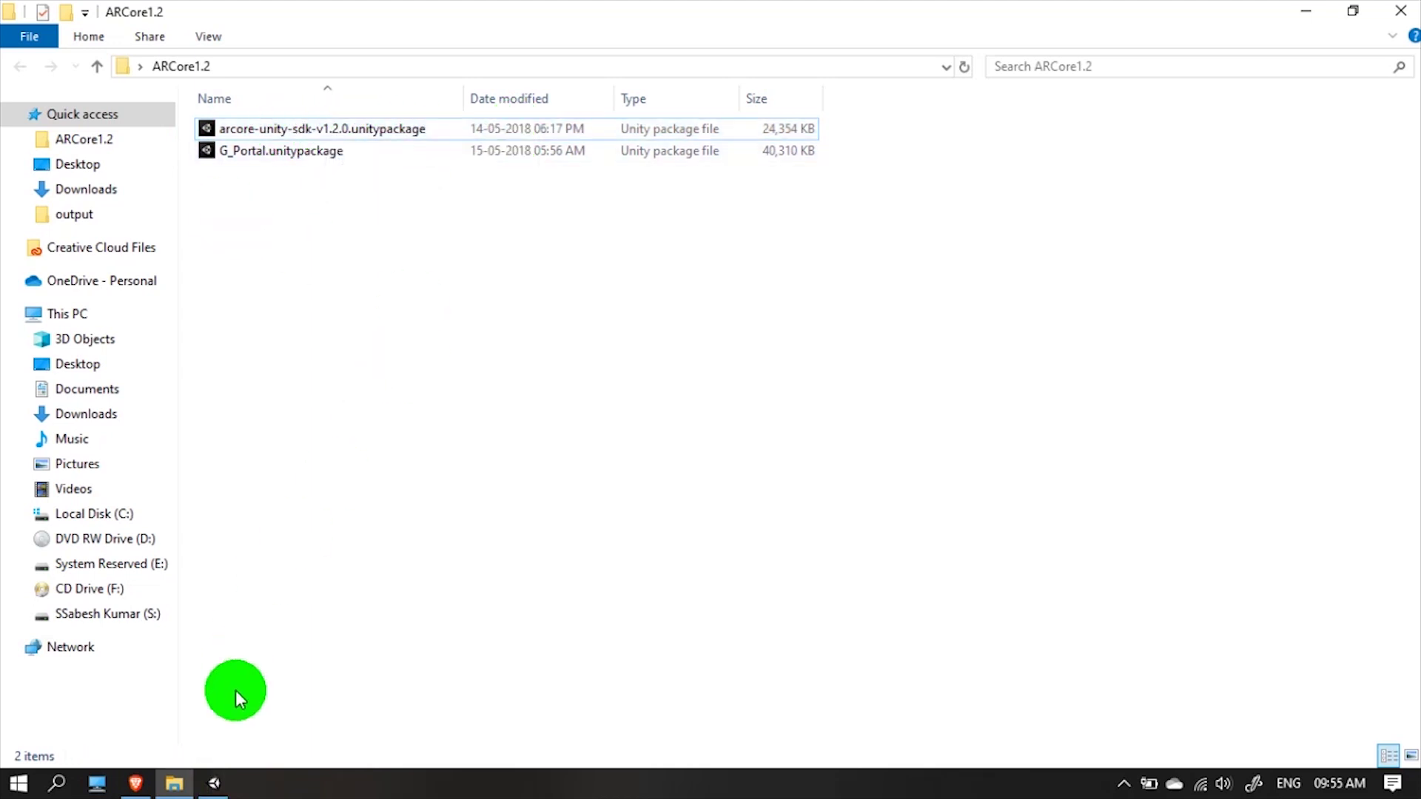
Return to the Unity editor showing the empty ar_portal scene.
{"action": "left_click", "coordinate": [217, 783]}
{"action": "scroll", "coordinate": [601, 436], "scroll_direction": "down", "scroll_amount": 2}
{"action": "mouse_move", "coordinate": [600, 435]}
{"action": "right_mouse_down"}
{"action": "mouse_move", "coordinate": [228, 444]}
{"action": "mouse_move", "coordinate": [494, 451]}
{"action": "right_mouse_up"}
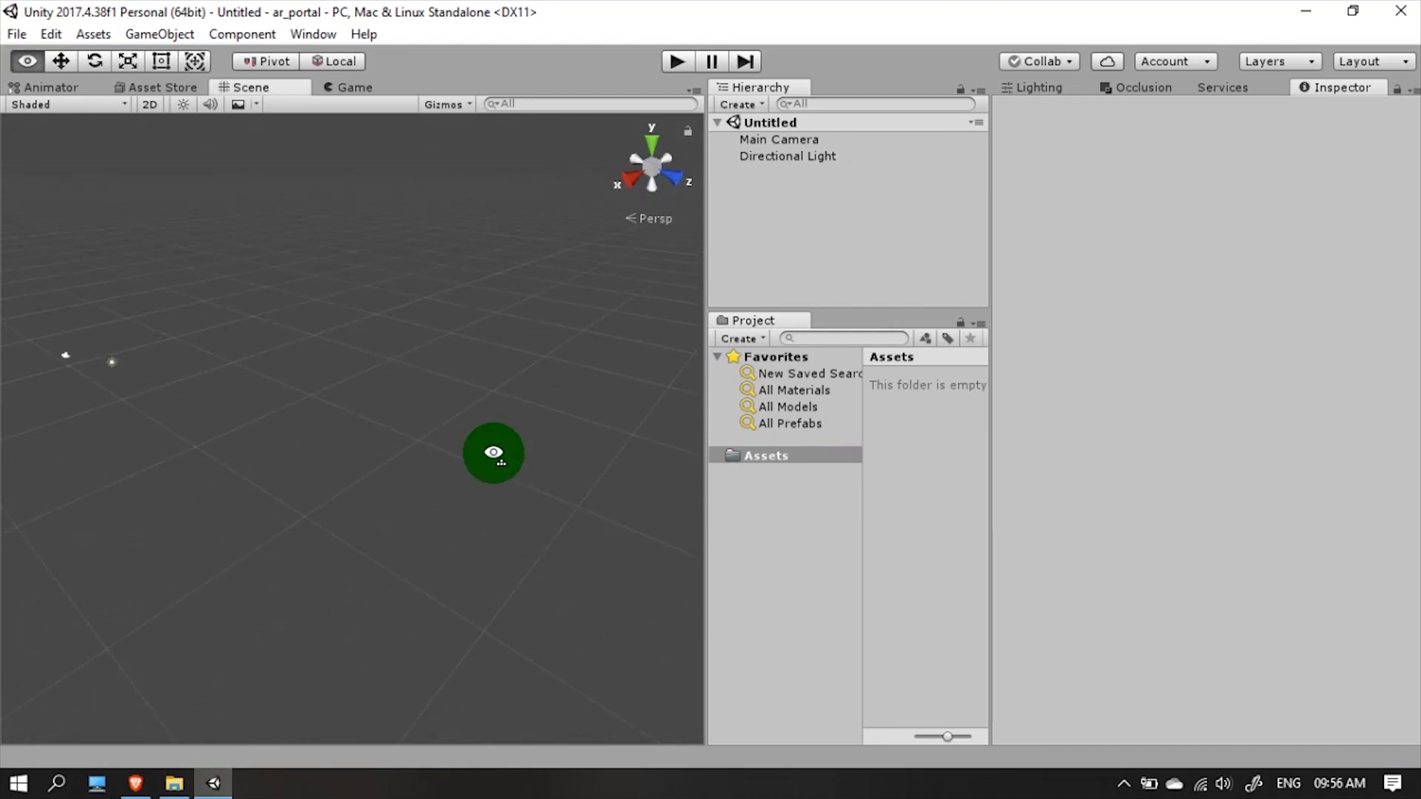
Switch the ar_portal project's build platform to Android in Build Settings.
{"action": "left_click", "coordinate": [17, 34]}
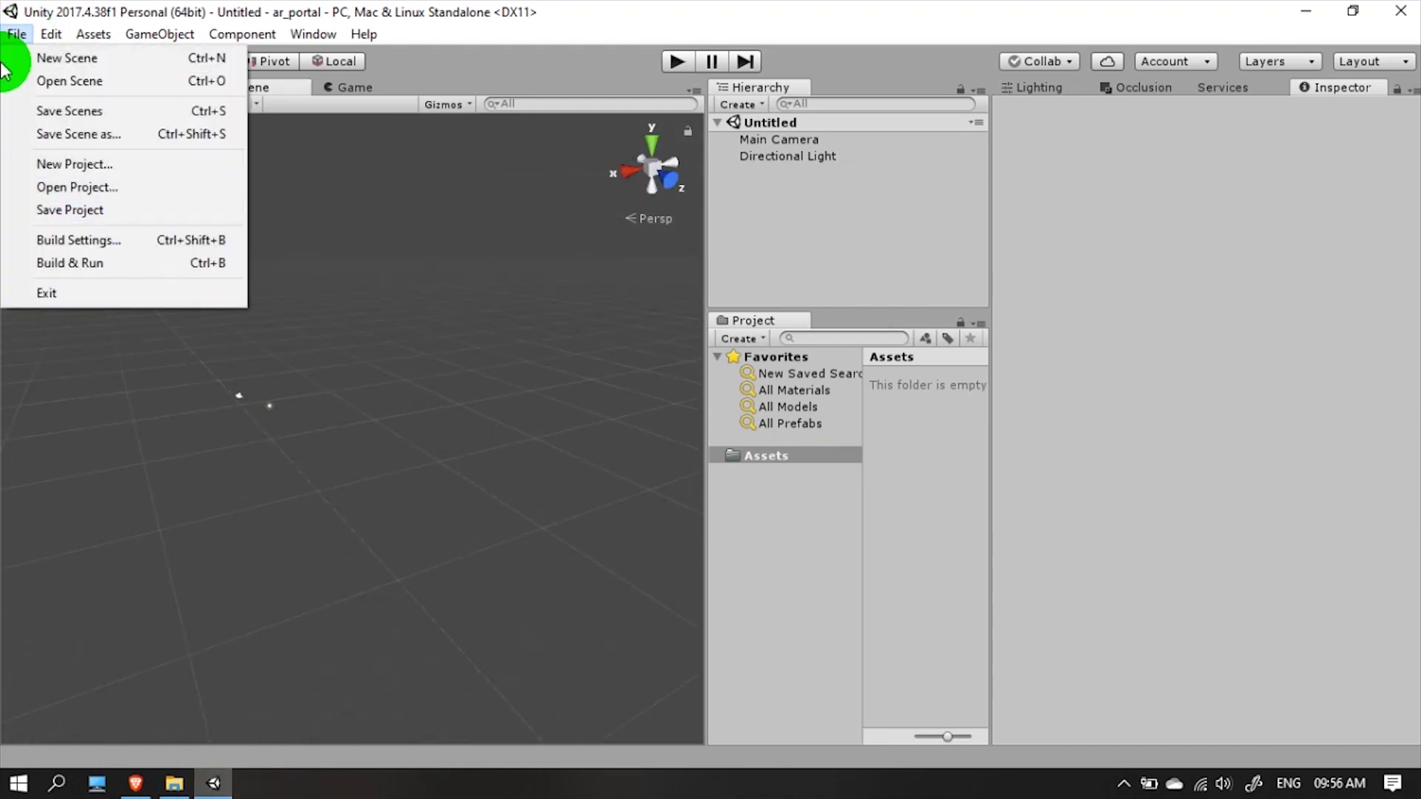
{"action": "left_click", "coordinate": [113, 239]}
{"action": "left_click", "coordinate": [134, 434]}
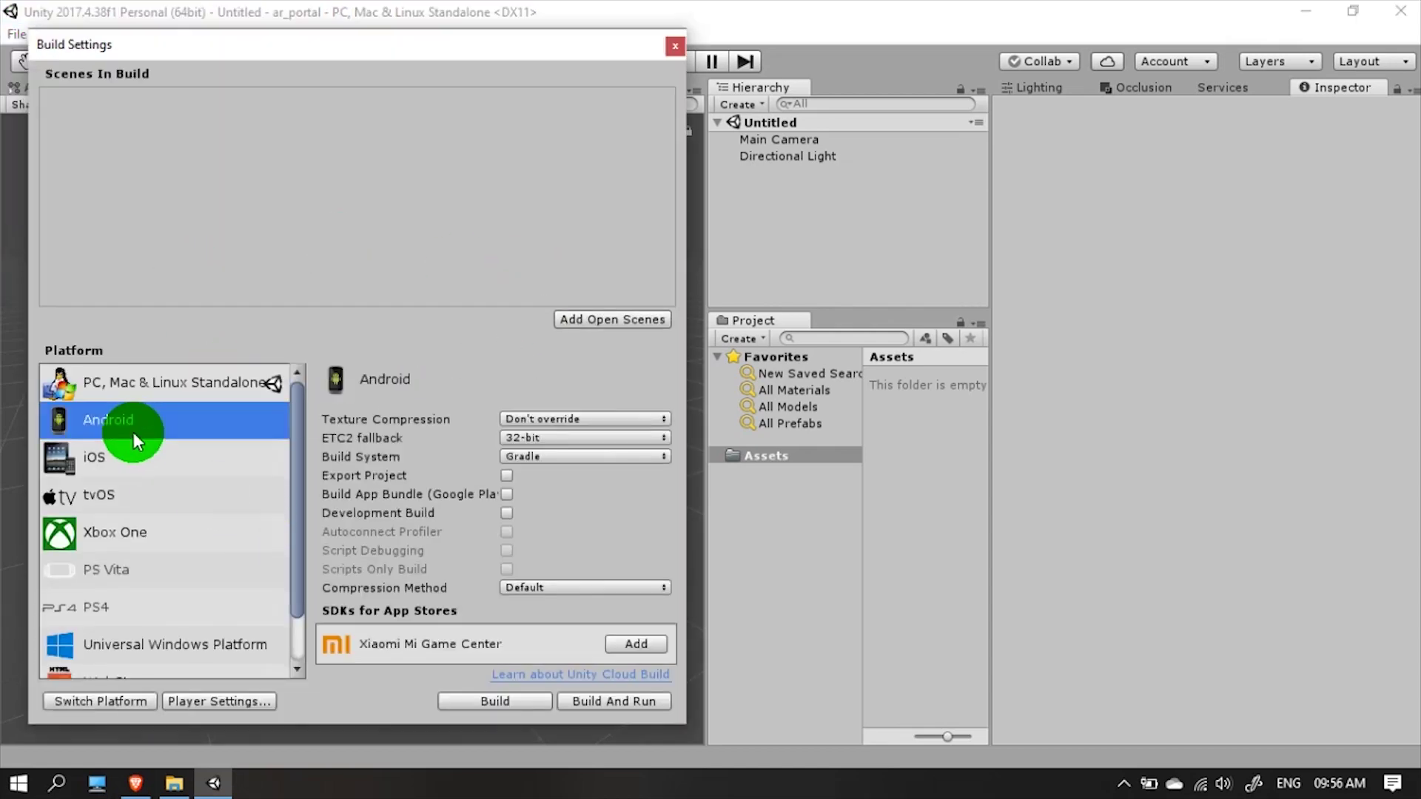
{"action": "left_click", "coordinate": [131, 703]}
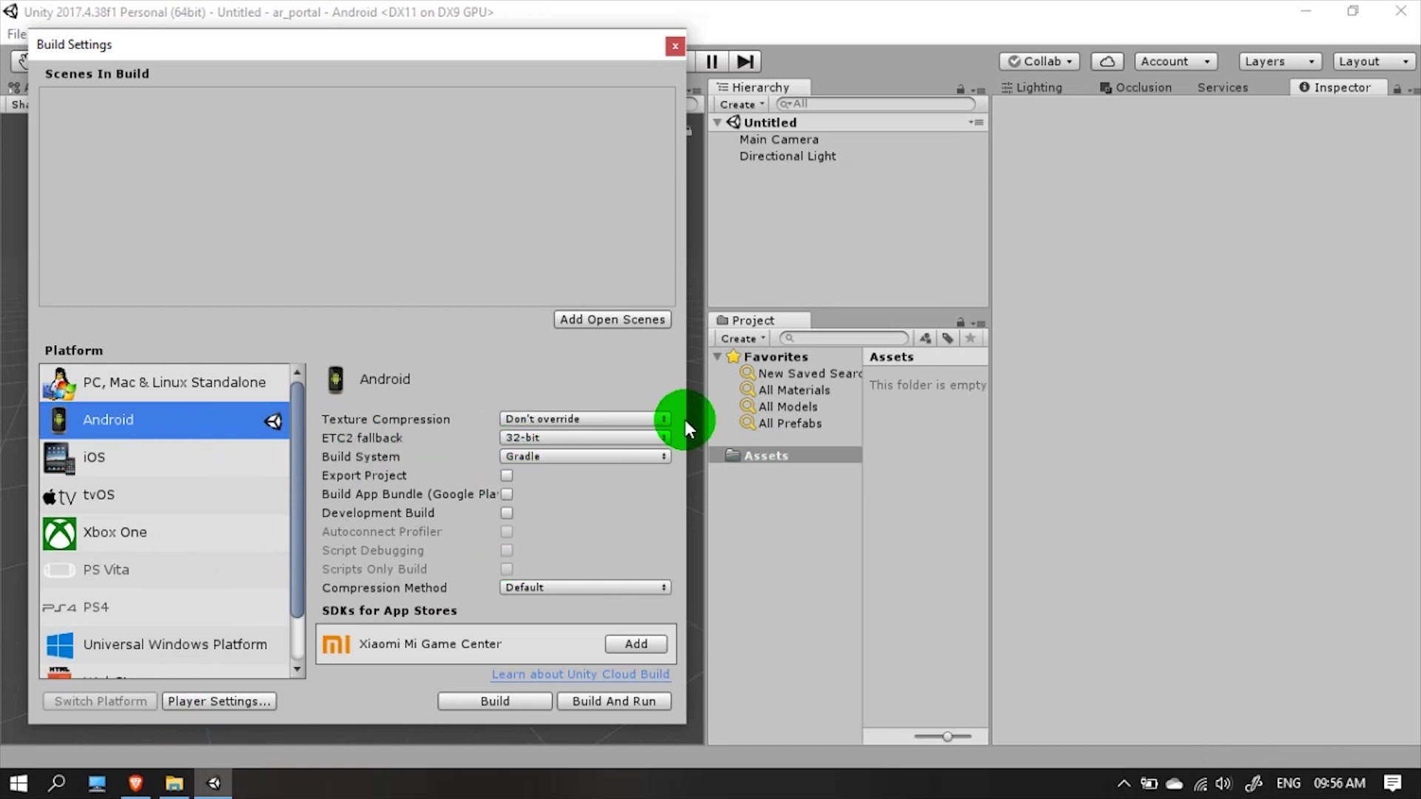
{"action": "left_click", "coordinate": [675, 46]}
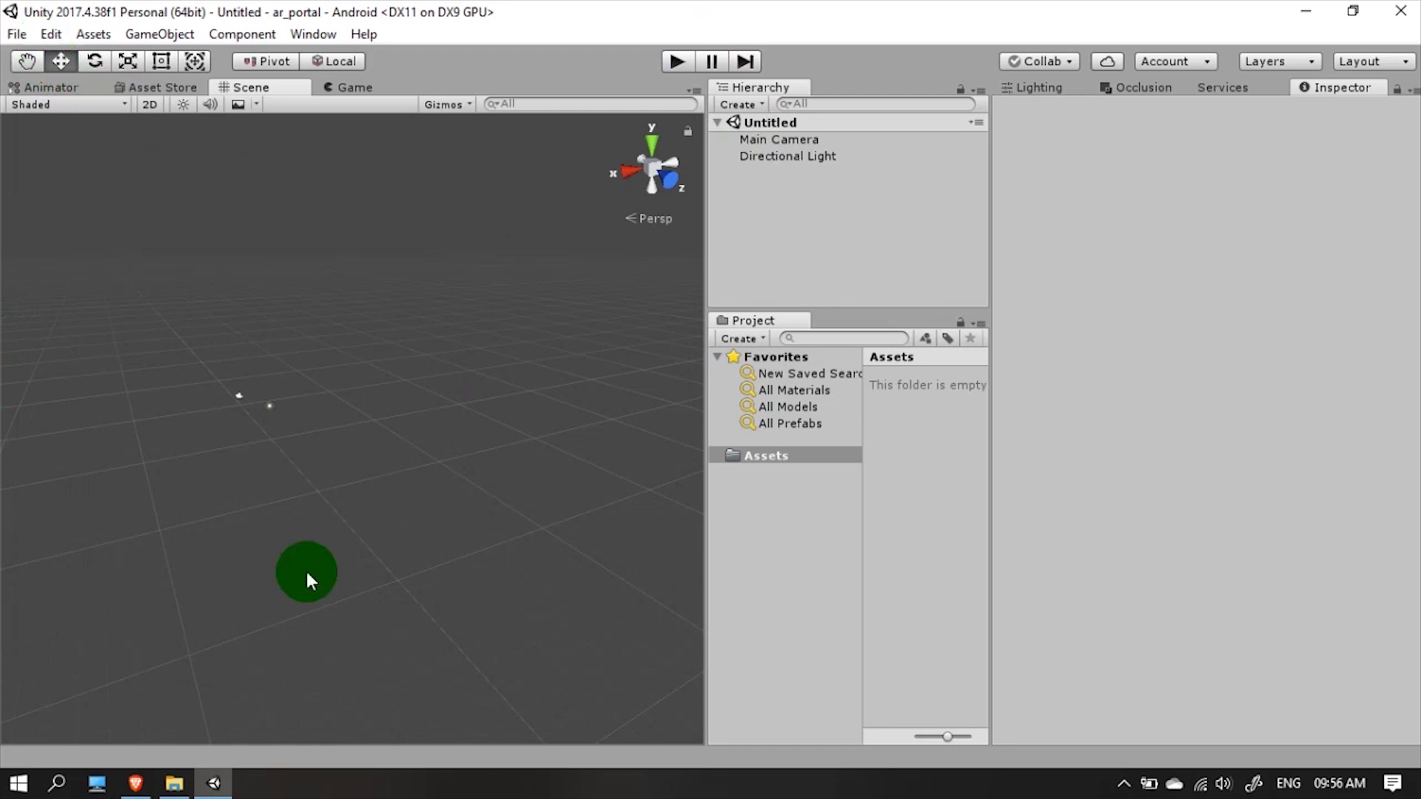
Open arcore-unity-sdk-v1.2.0.unitypackage from the ARCore1.2 folder for import.
{"action": "left_click", "coordinate": [174, 784]}
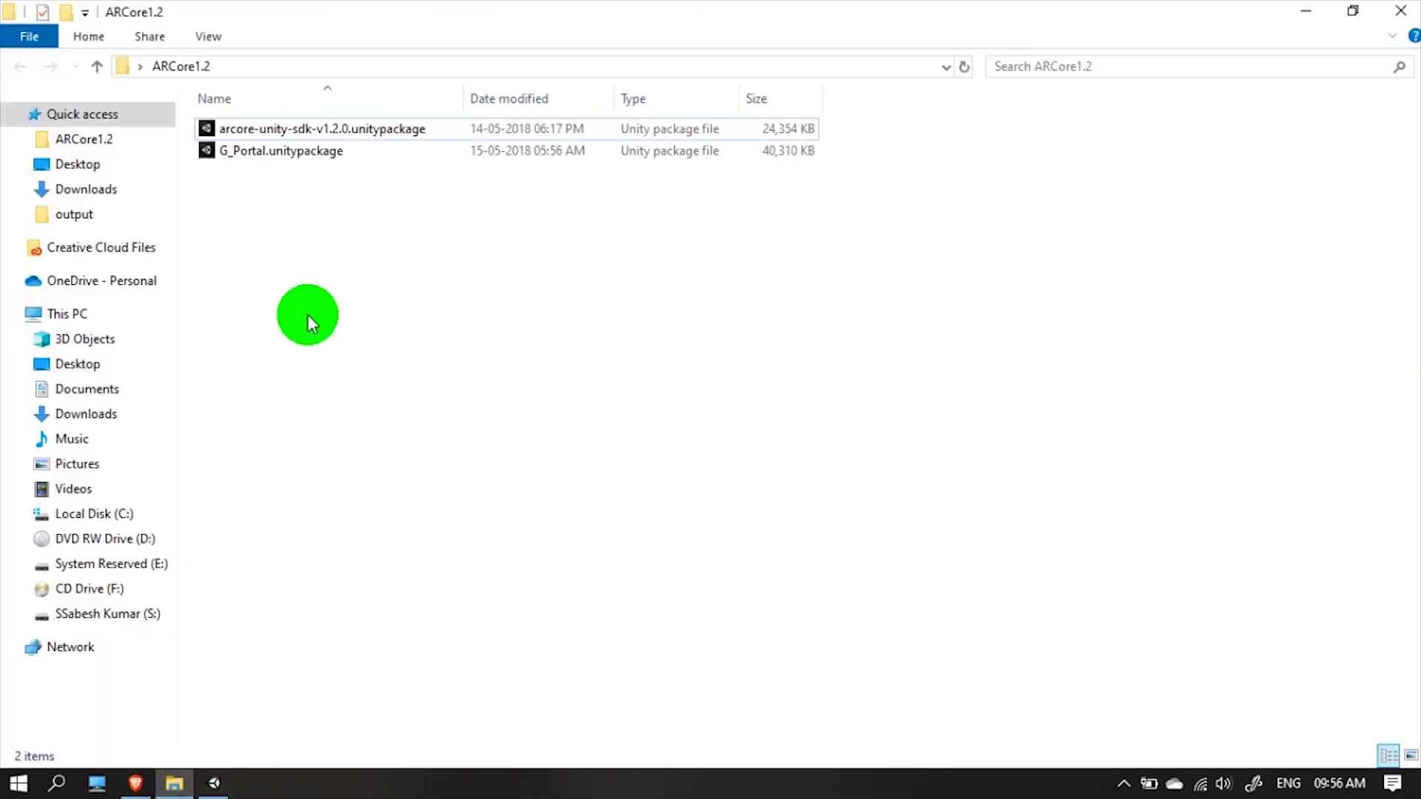
{"action": "left_click", "coordinate": [248, 132]}
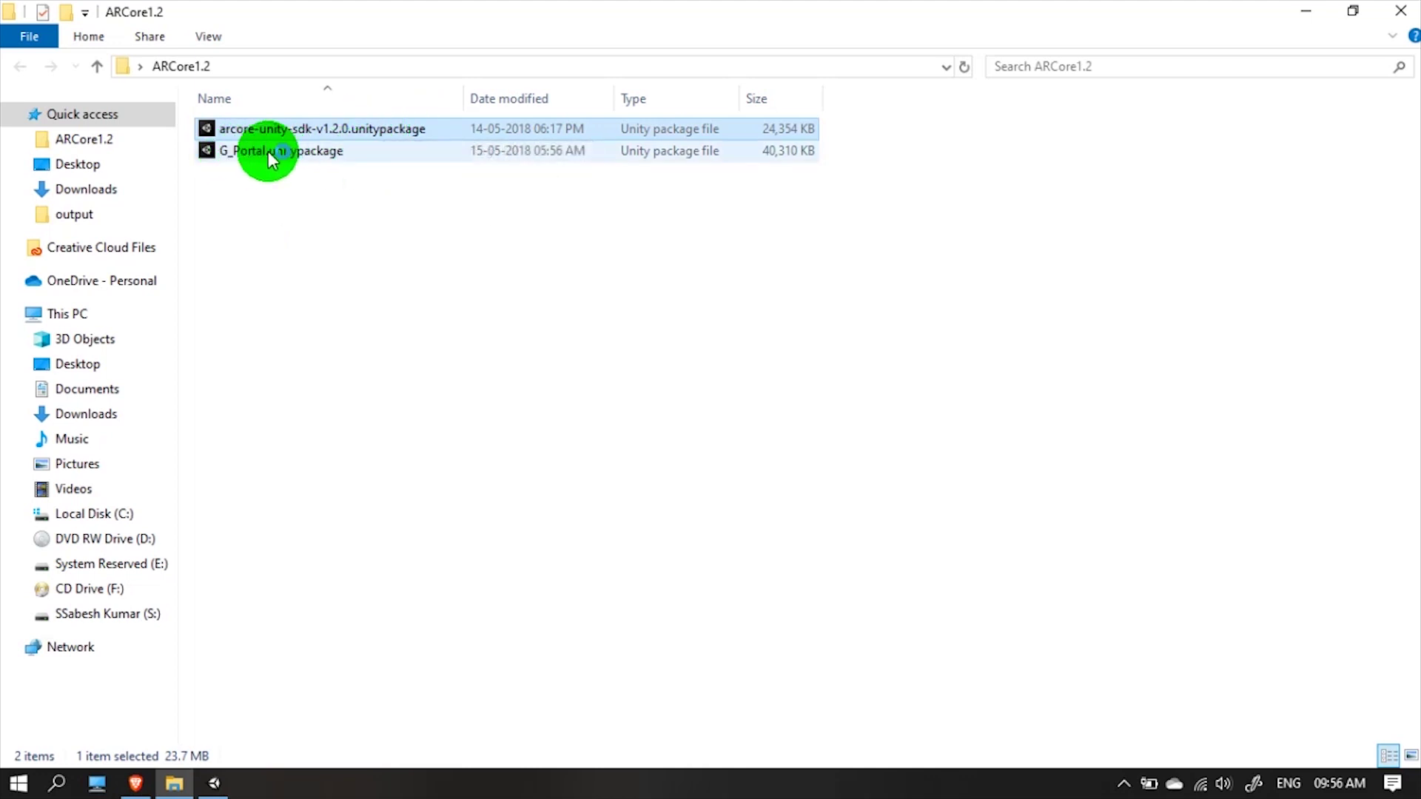
{"action": "double_click", "coordinate": [407, 151]}
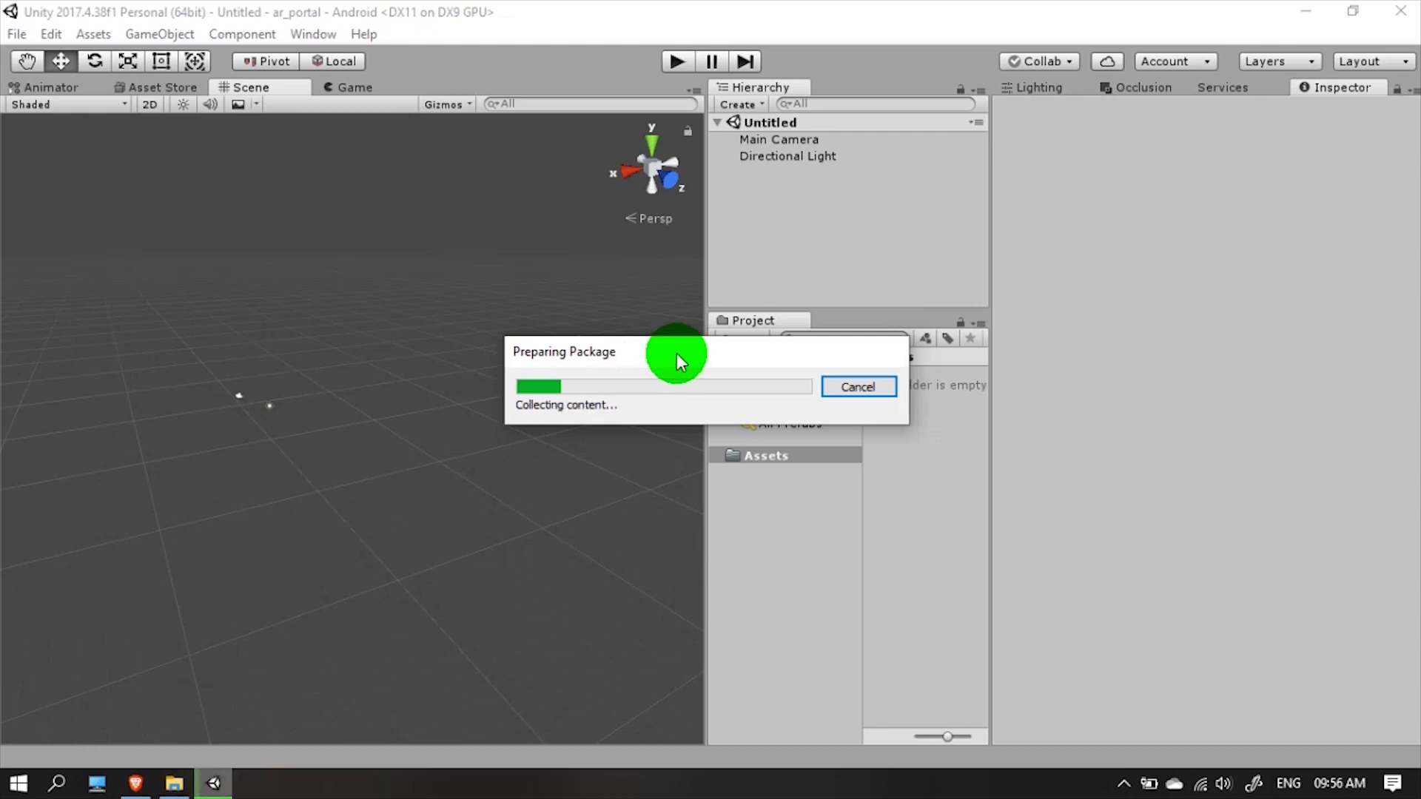
Review the ARCore SDK import list and import all of its contents.
{"action": "scroll", "coordinate": [301, 415], "scroll_direction": "down", "scroll_amount": 5}
{"action": "scroll", "coordinate": [301, 406], "scroll_direction": "down", "scroll_amount": 10}
{"action": "scroll", "coordinate": [301, 404], "scroll_direction": "down", "scroll_amount": 10}
{"action": "scroll", "coordinate": [301, 400], "scroll_direction": "down", "scroll_amount": 10}
{"action": "scroll", "coordinate": [301, 400], "scroll_direction": "down", "scroll_amount": 10}
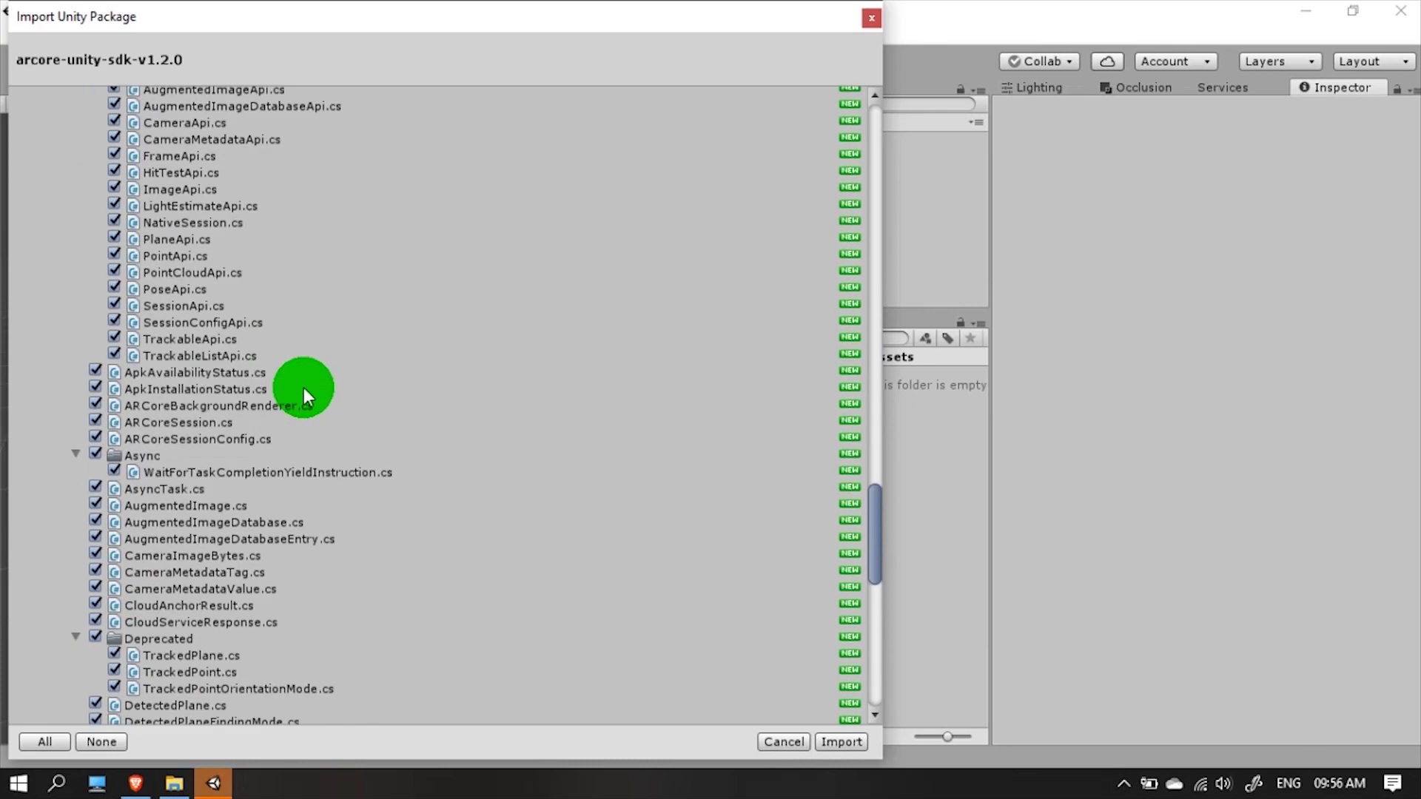
{"action": "scroll", "coordinate": [303, 388], "scroll_direction": "down", "scroll_amount": 10}
{"action": "left_click_drag", "start_coordinate": [878, 662], "coordinate": [869, 118]}
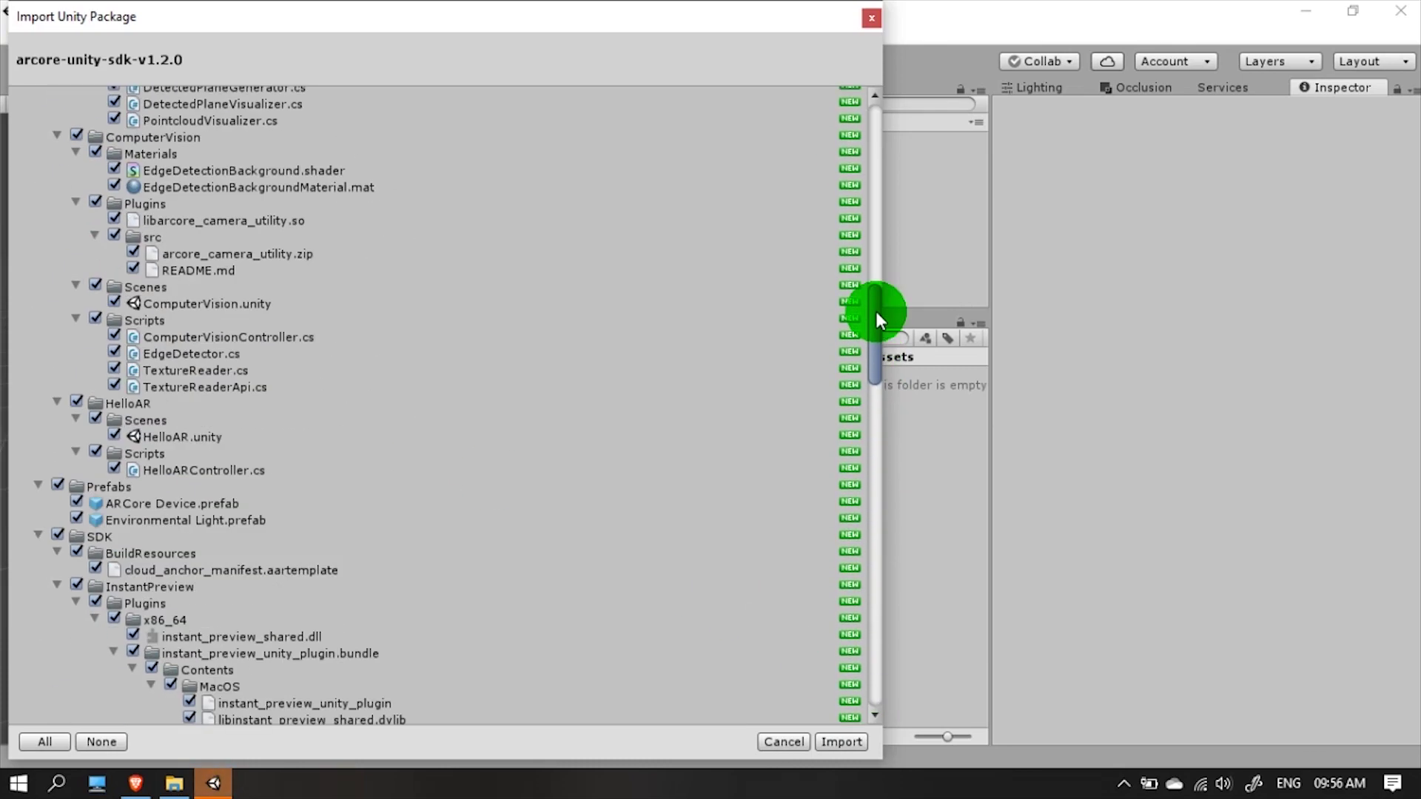
{"action": "left_click", "coordinate": [21, 97]}
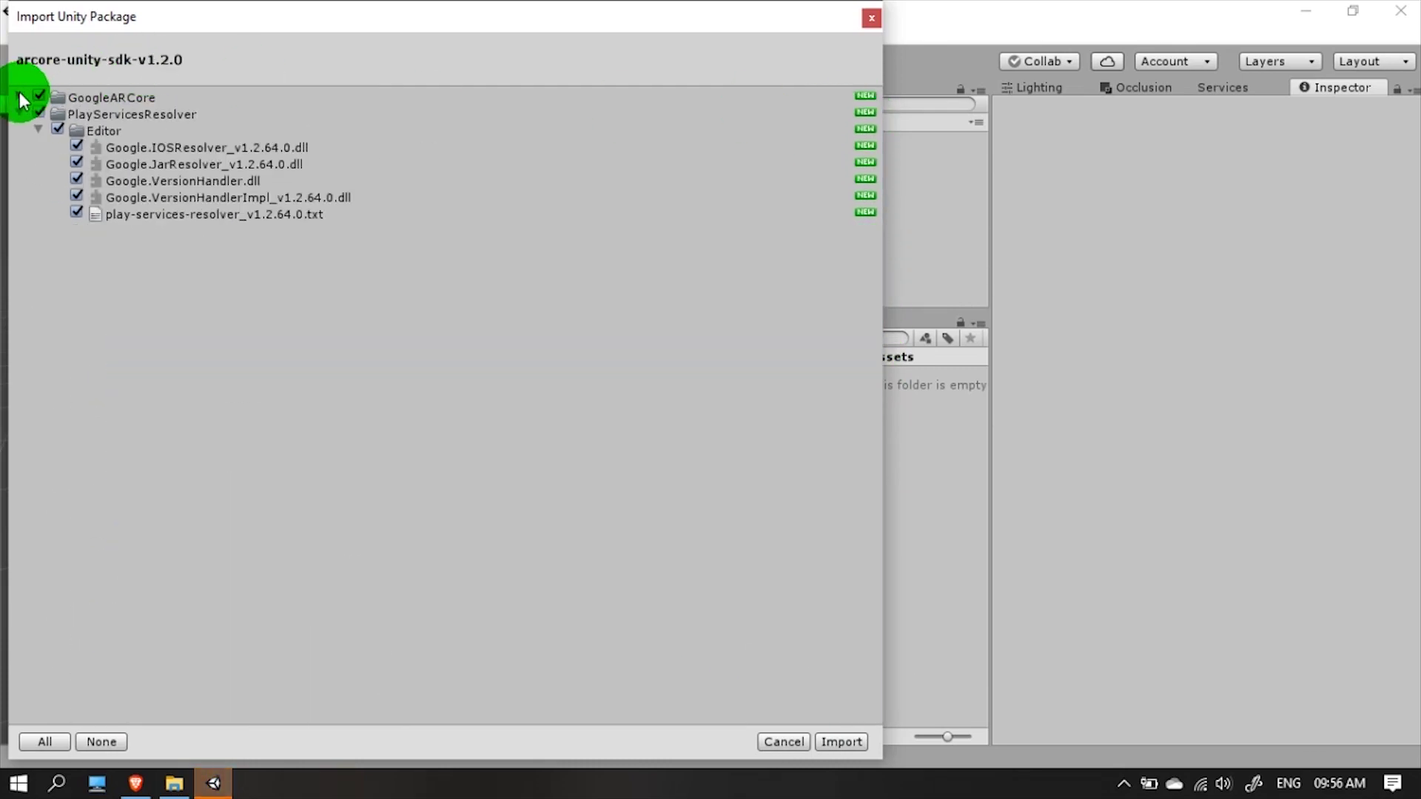
{"action": "left_click", "coordinate": [19, 115]}
{"action": "left_click", "coordinate": [42, 117]}
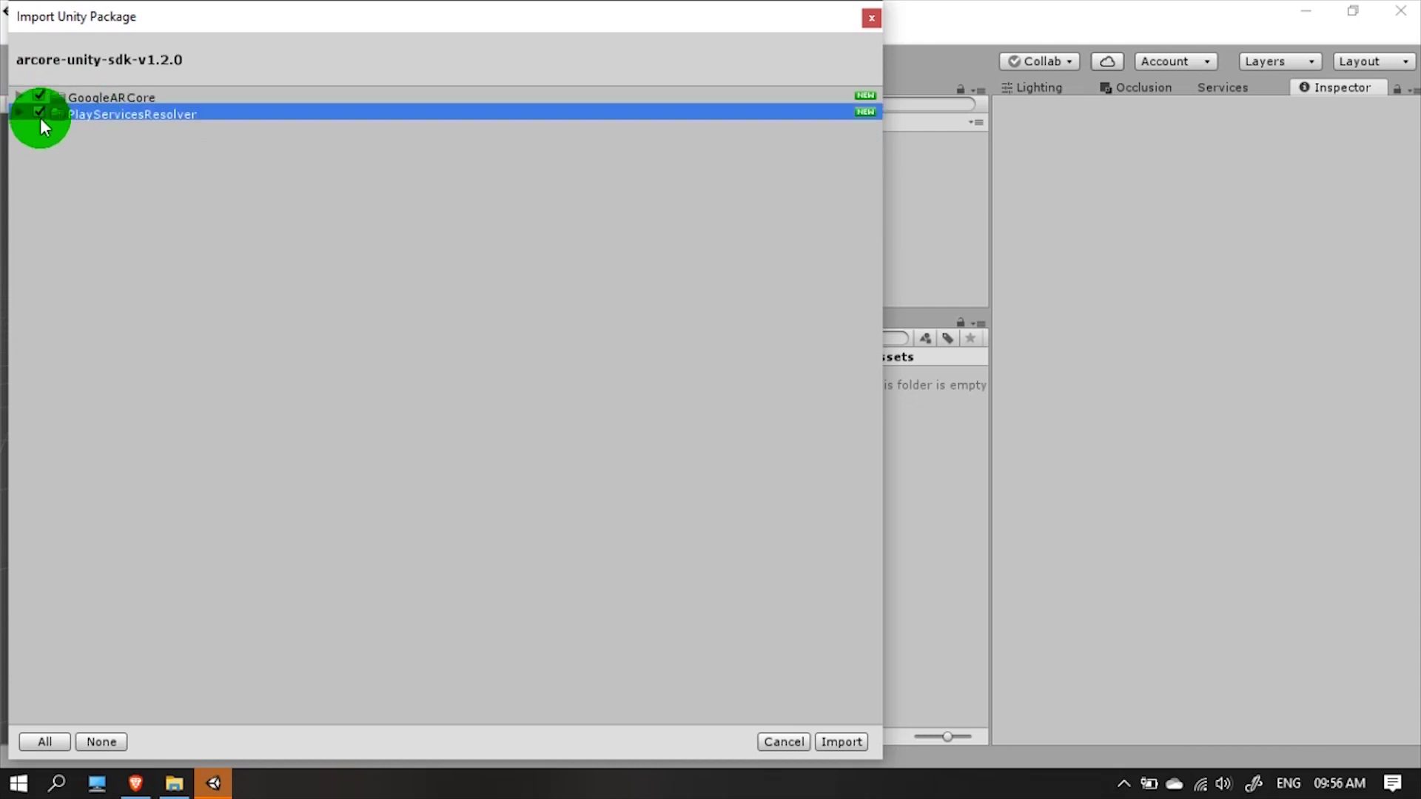
{"action": "left_click", "coordinate": [20, 113]}
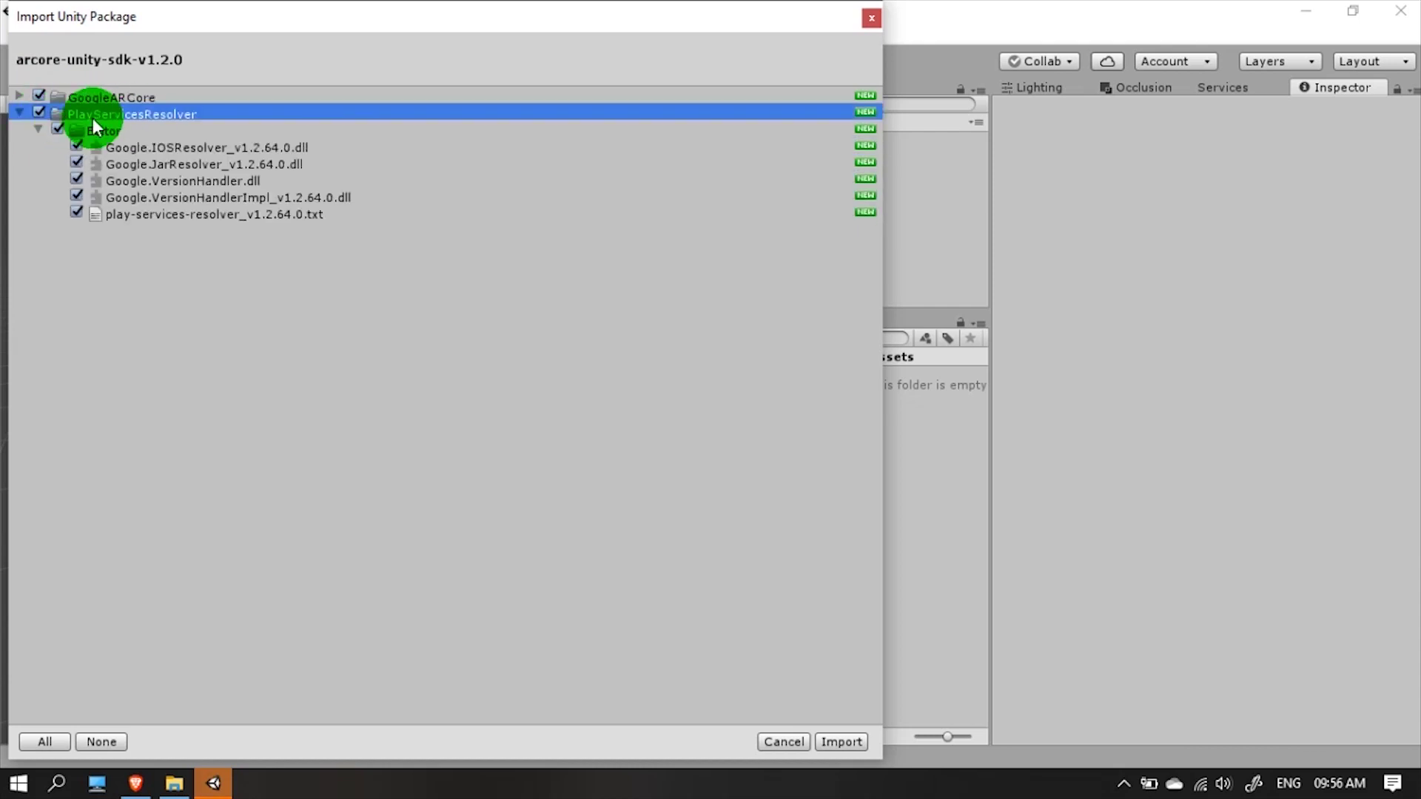
{"action": "left_click", "coordinate": [53, 96]}
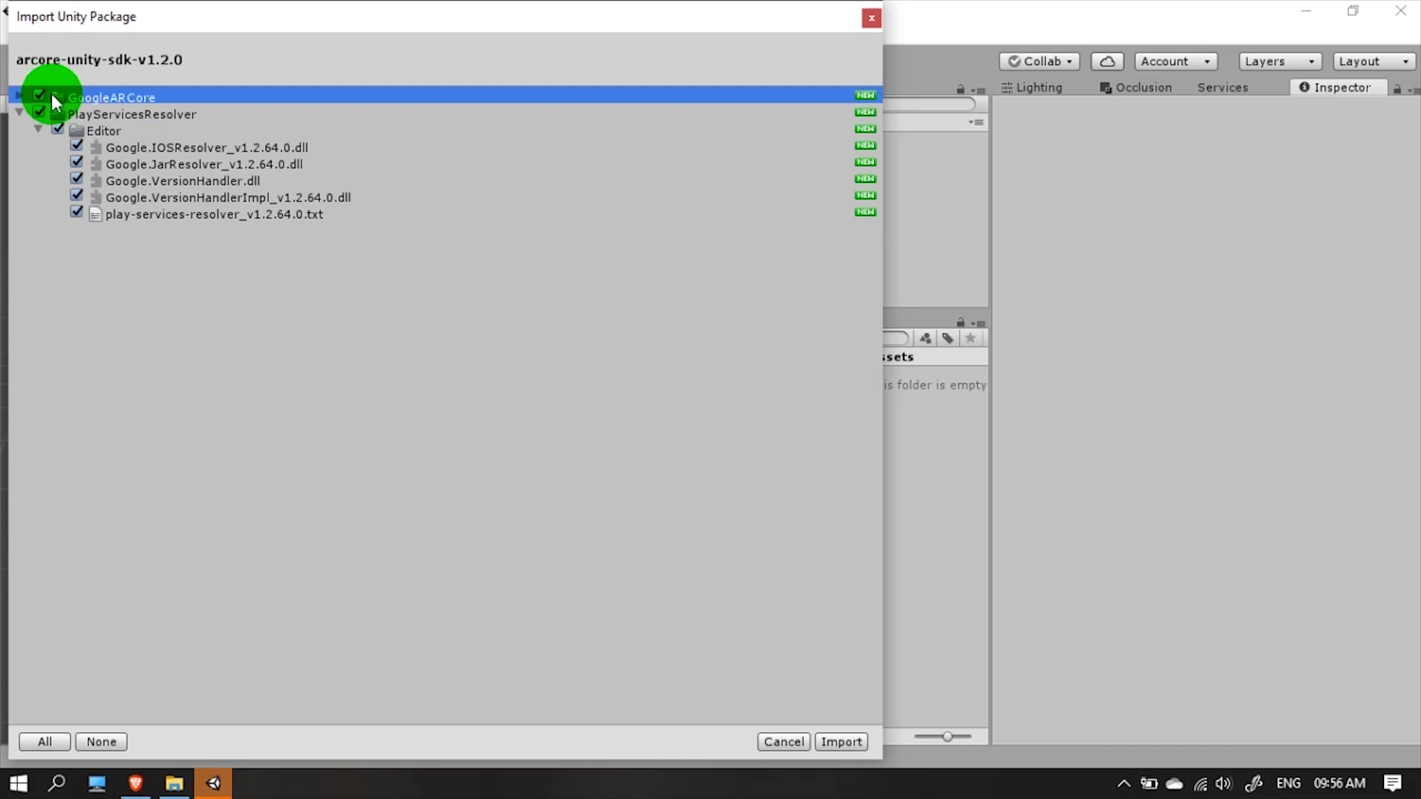
{"action": "left_click", "coordinate": [844, 742]}
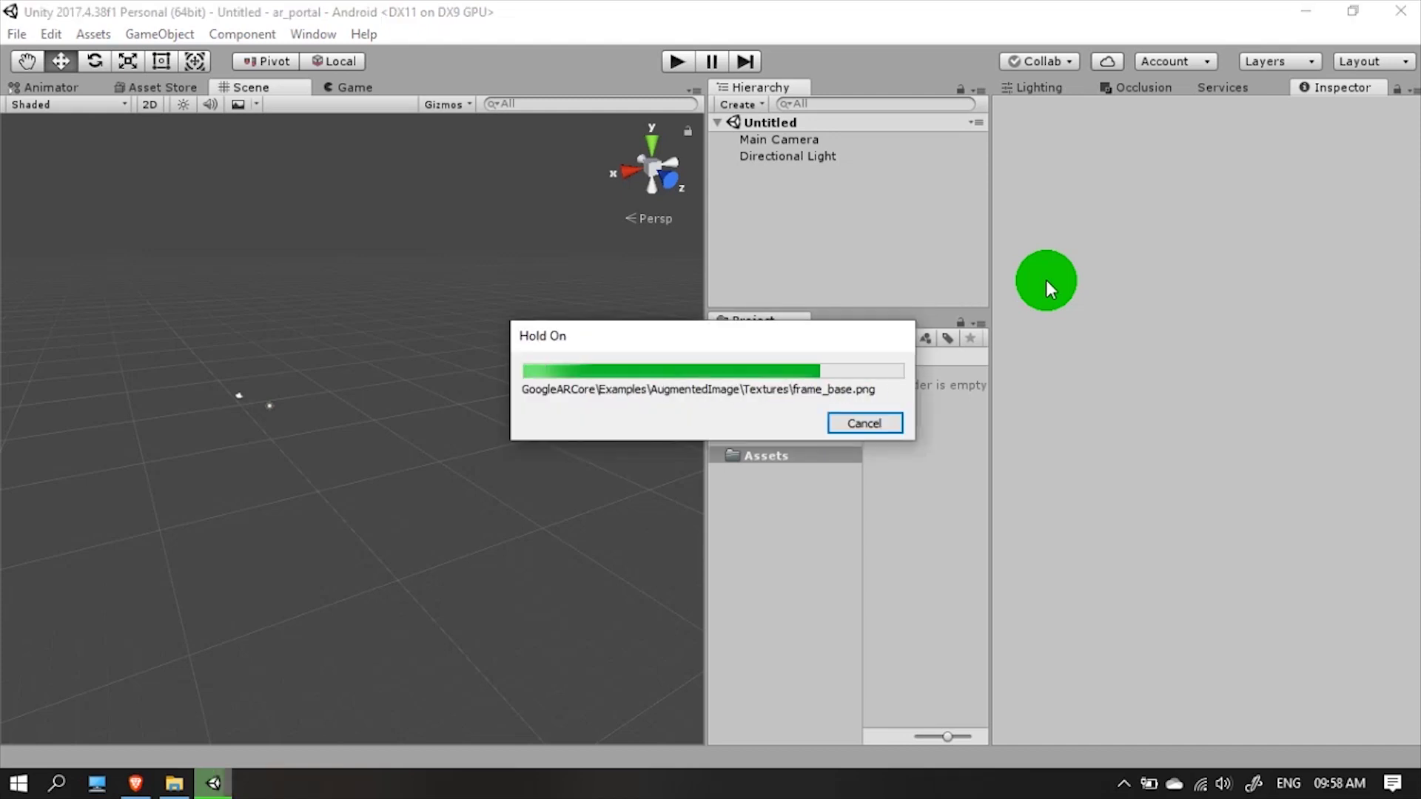
Browse the imported GoogleARCore folder and its Prefabs in the Project window.
{"action": "left_click", "coordinate": [792, 475]}
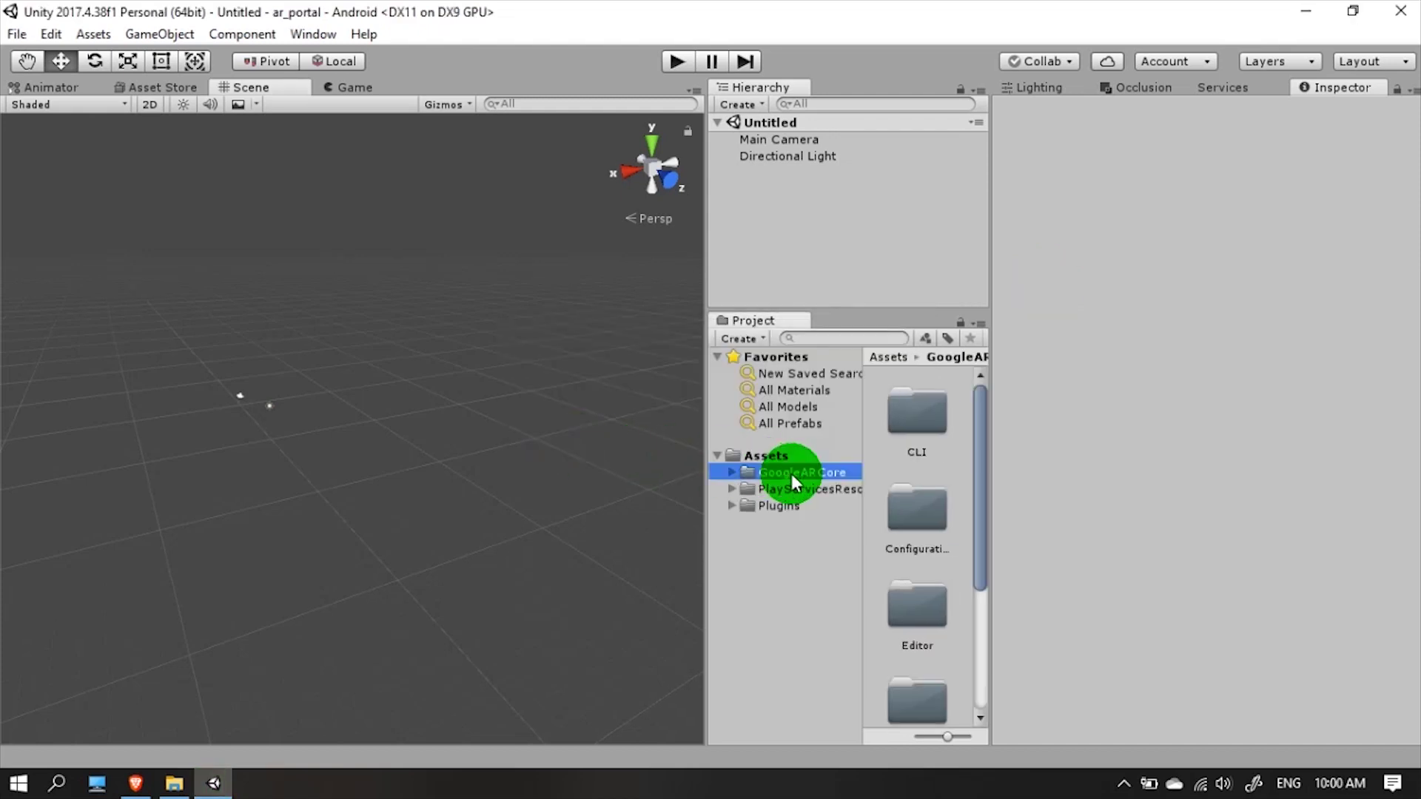
{"action": "scroll", "coordinate": [953, 552], "scroll_direction": "down", "scroll_amount": 3}
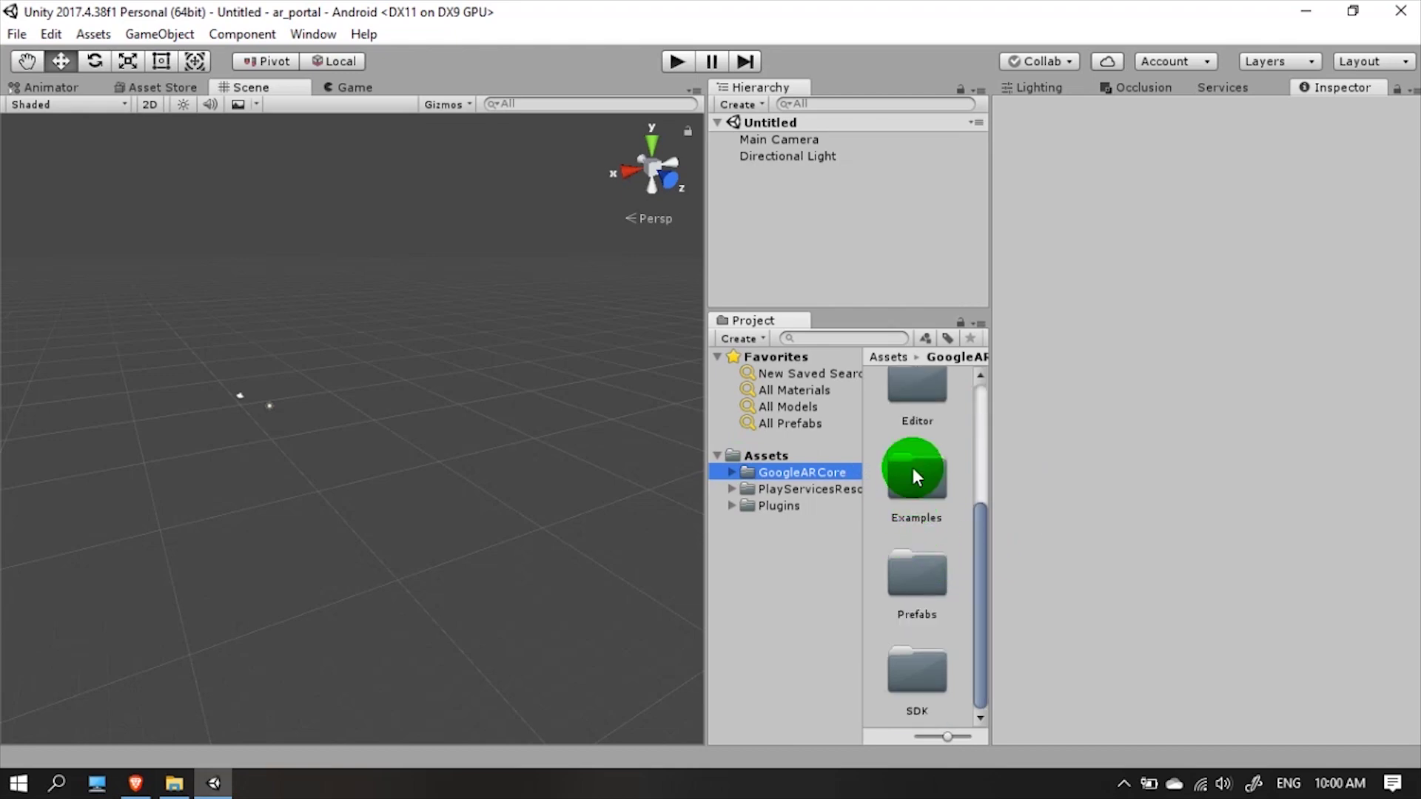
{"action": "double_click", "coordinate": [903, 598]}
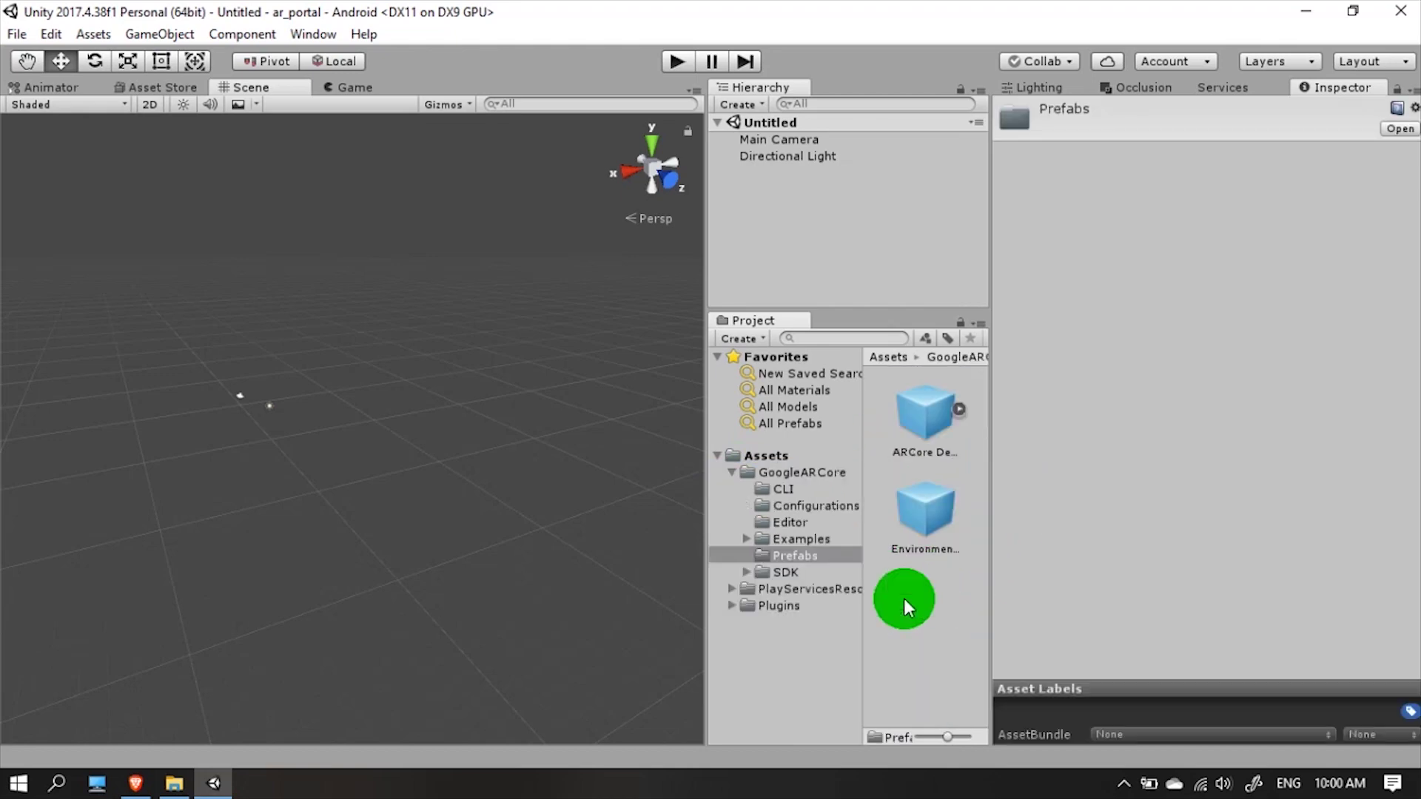
{"action": "double_click", "coordinate": [735, 476]}
{"action": "left_click", "coordinate": [784, 458]}
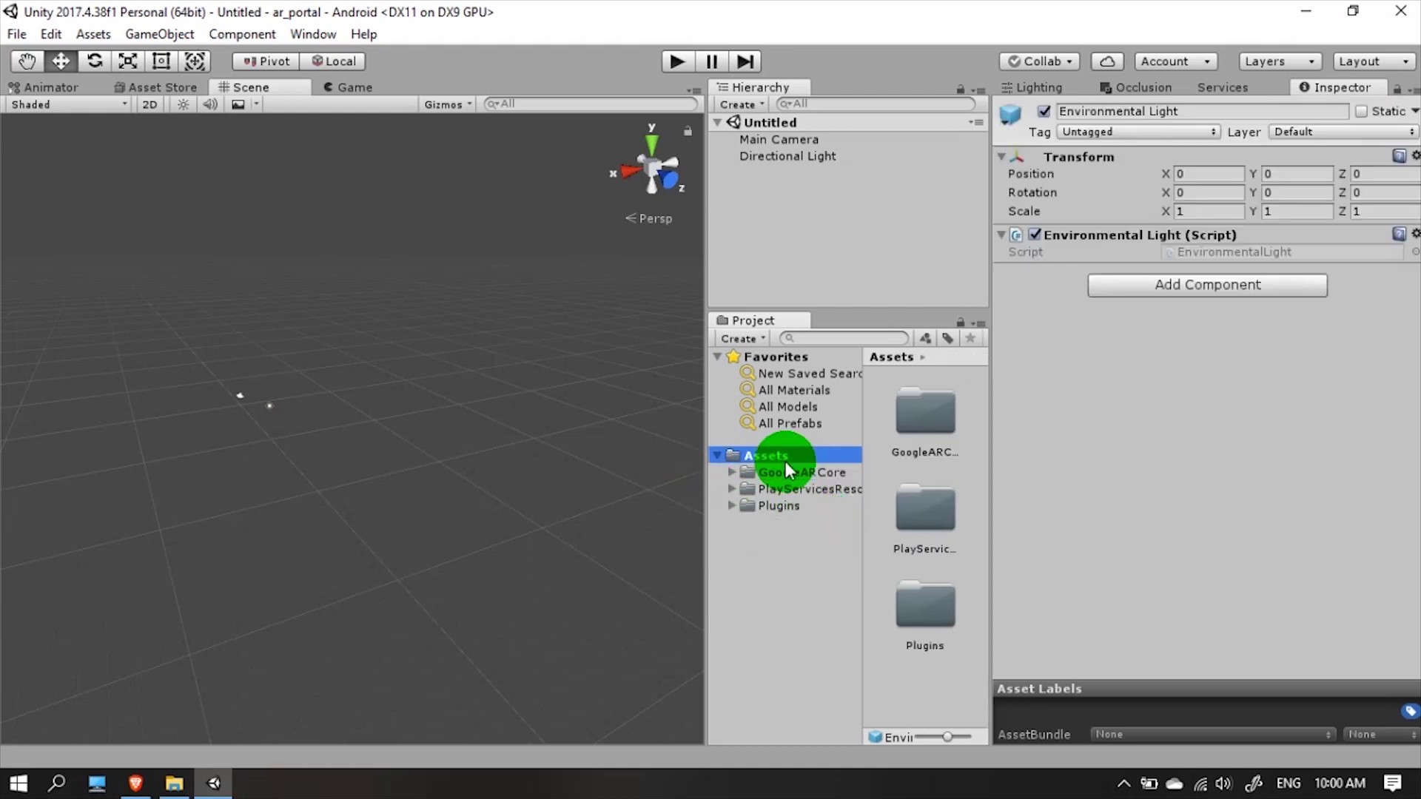
Open G_Portal.unitypackage from the ARCore1.2 folder to import it into Unity.
{"action": "left_click", "coordinate": [178, 783]}
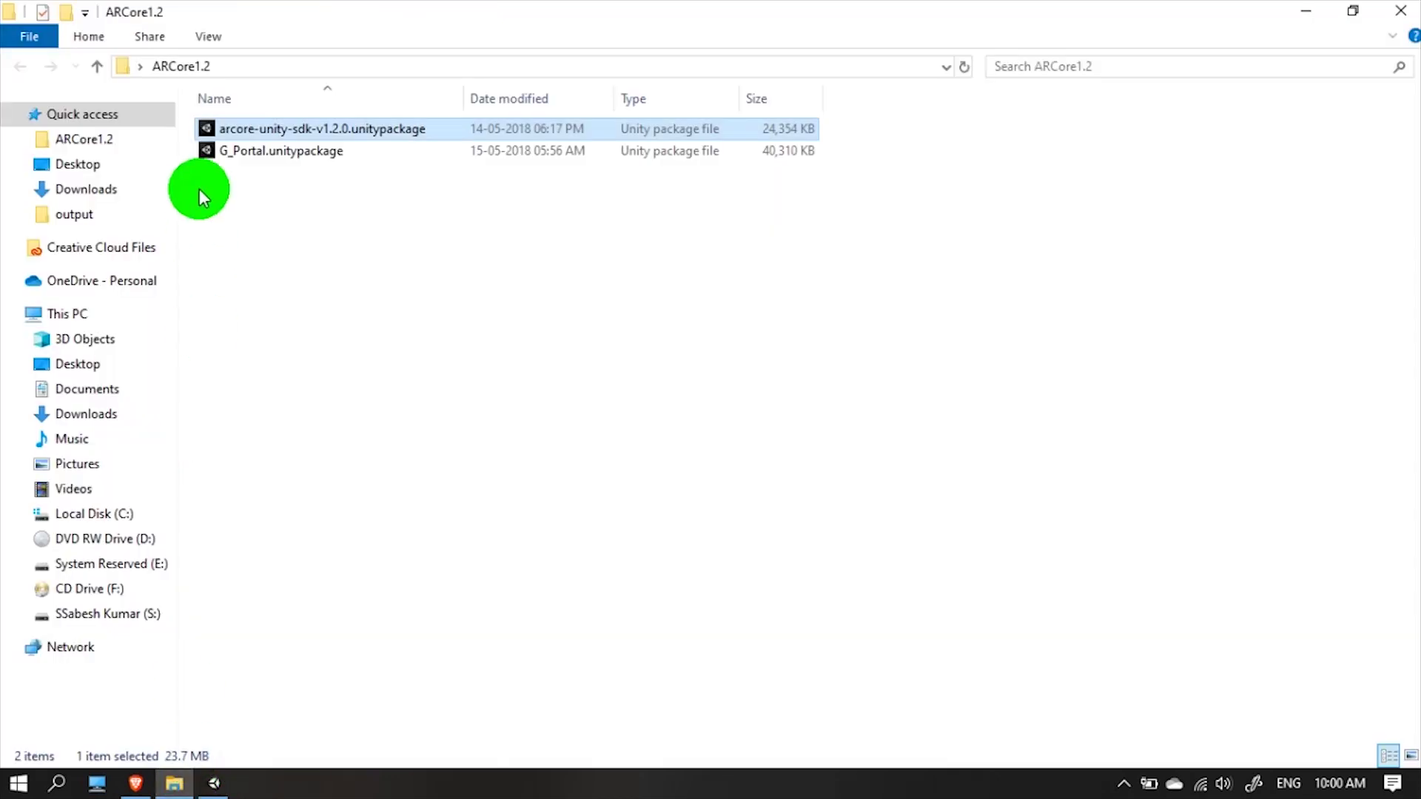
{"action": "left_click", "coordinate": [274, 152]}
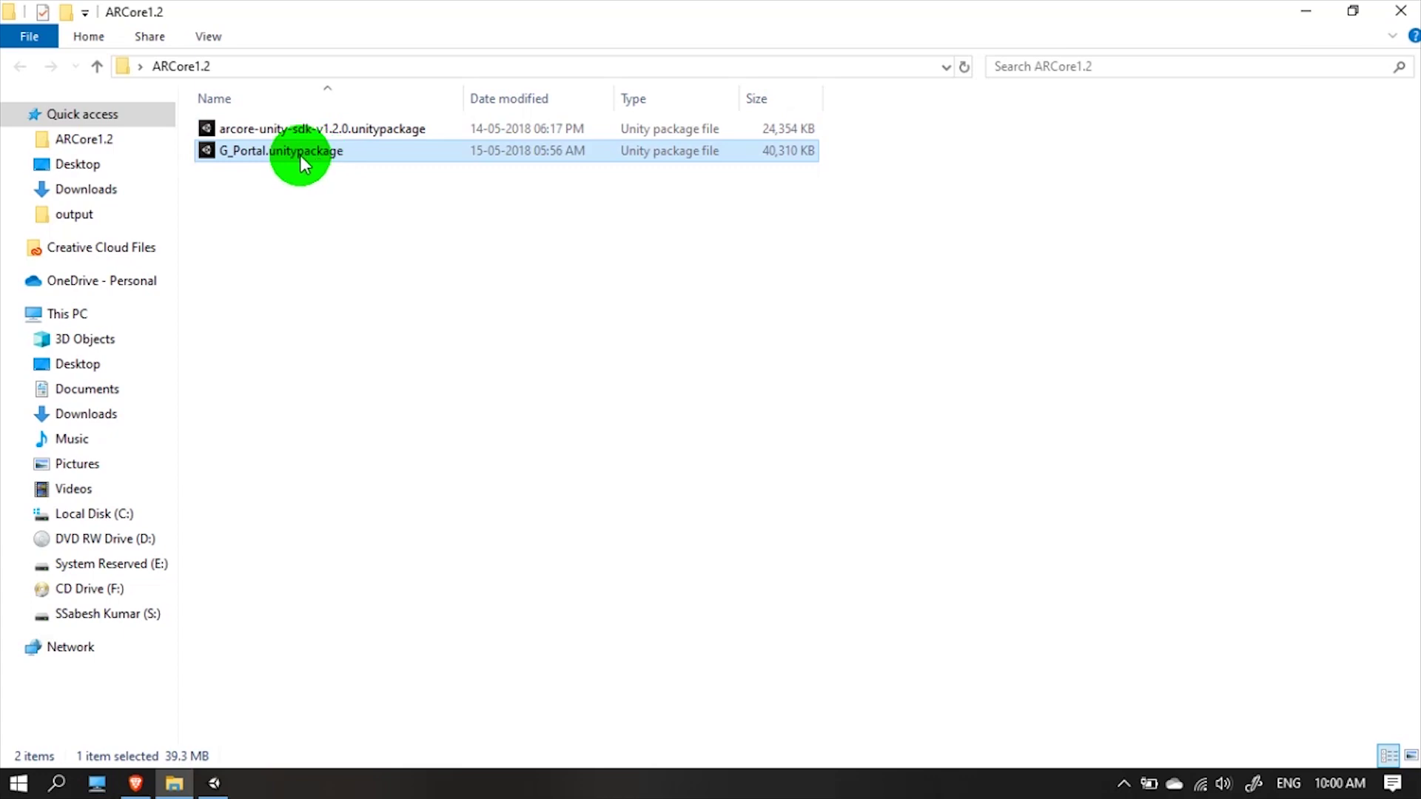
{"action": "double_click", "coordinate": [300, 154]}
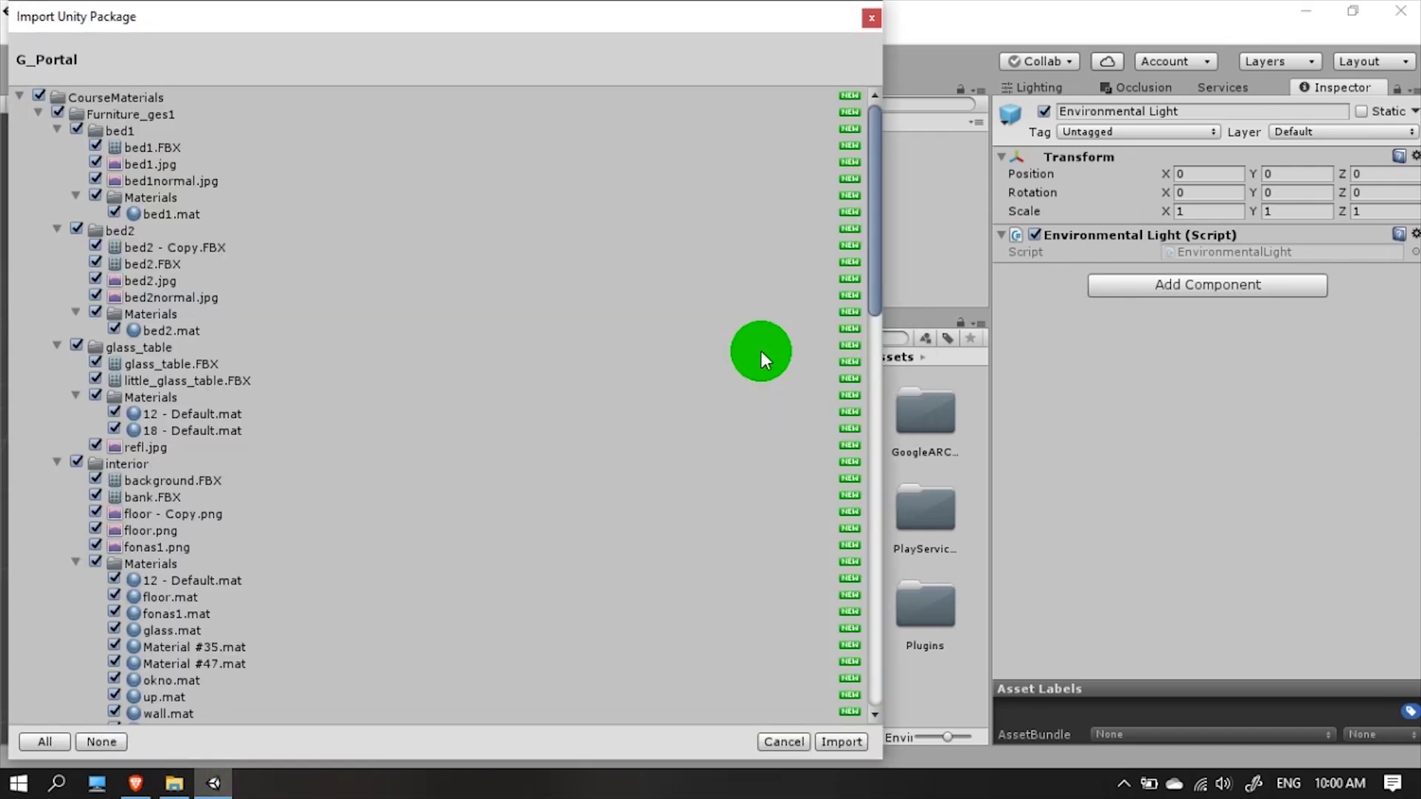
Import every file from the G_Portal package, adding CourseMaterials to Assets.
{"action": "scroll", "coordinate": [681, 433], "scroll_direction": "down", "scroll_amount": 10}
{"action": "scroll", "coordinate": [839, 707], "scroll_direction": "down", "scroll_amount": 10}
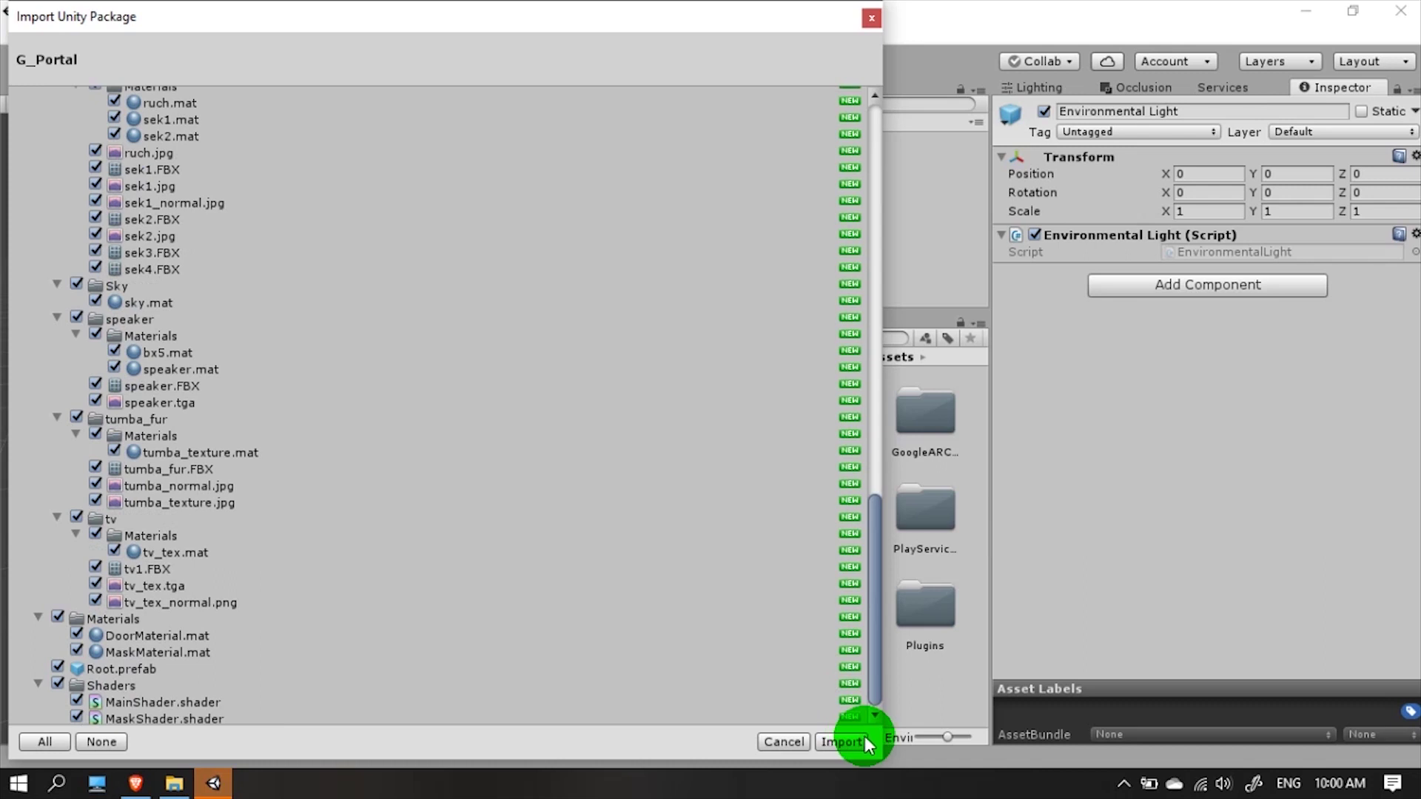
{"action": "left_click", "coordinate": [843, 742]}
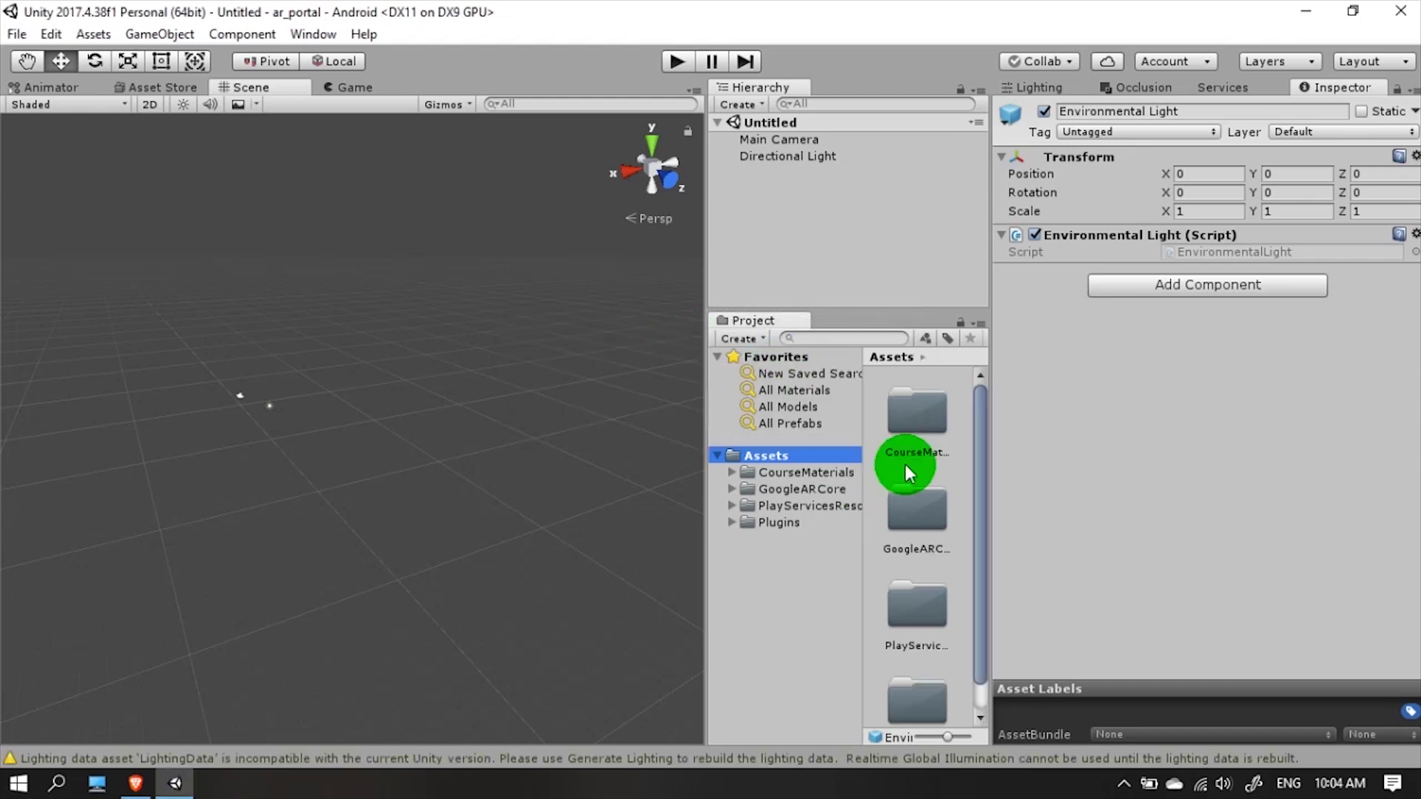
Clear the import warnings in the Console and close it.
{"action": "right_click_drag", "start_coordinate": [293, 461], "coordinate": [175, 781]}
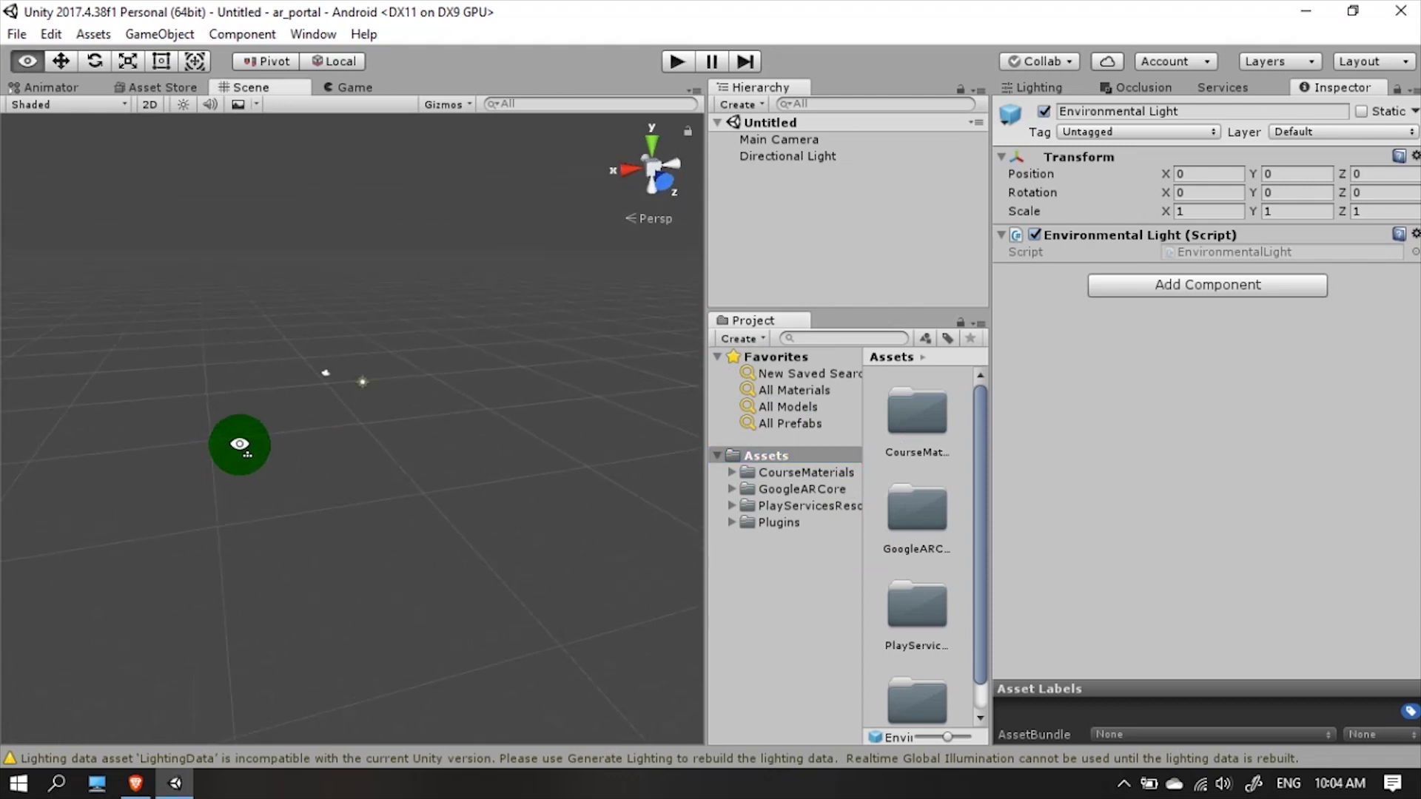
{"action": "left_click", "coordinate": [175, 781]}
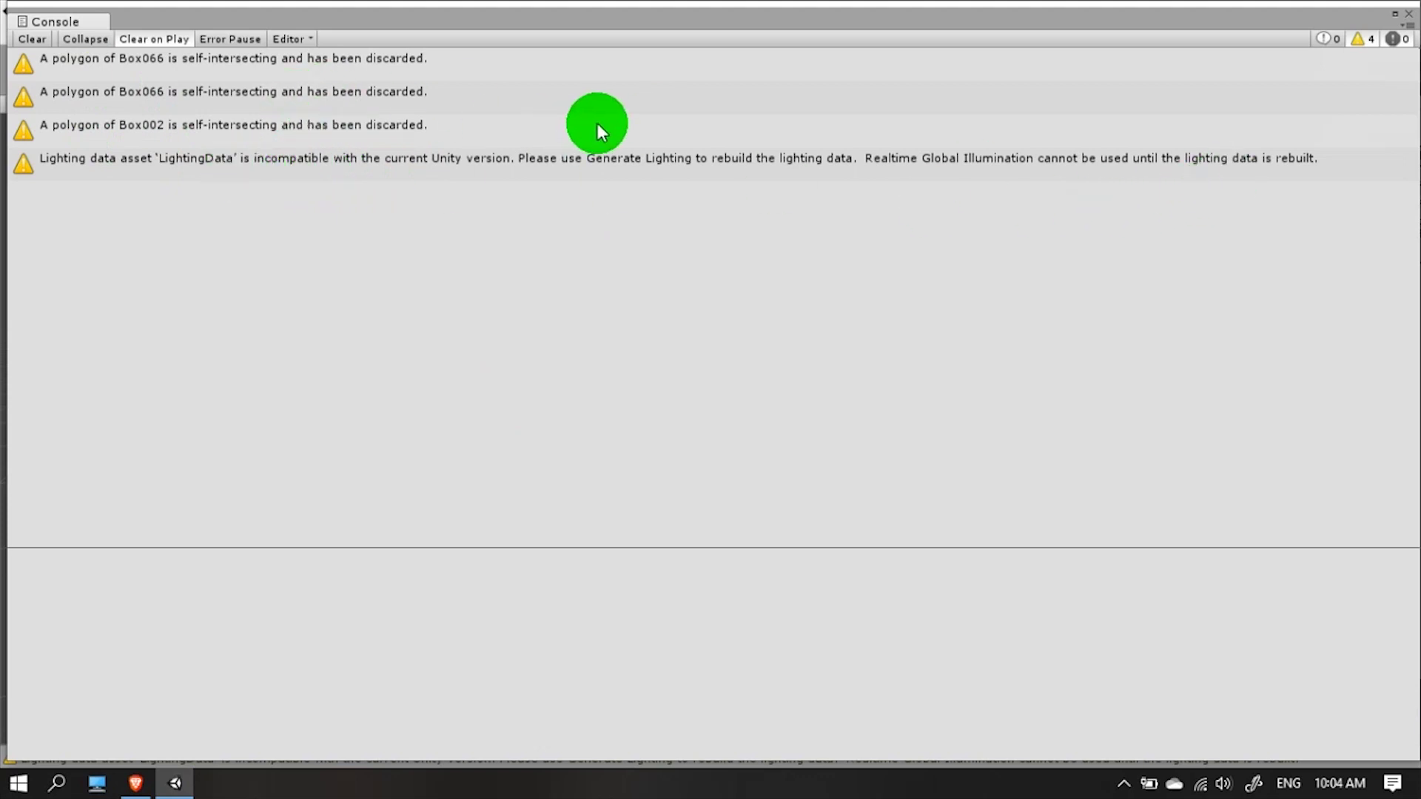
{"action": "left_click", "coordinate": [33, 39]}
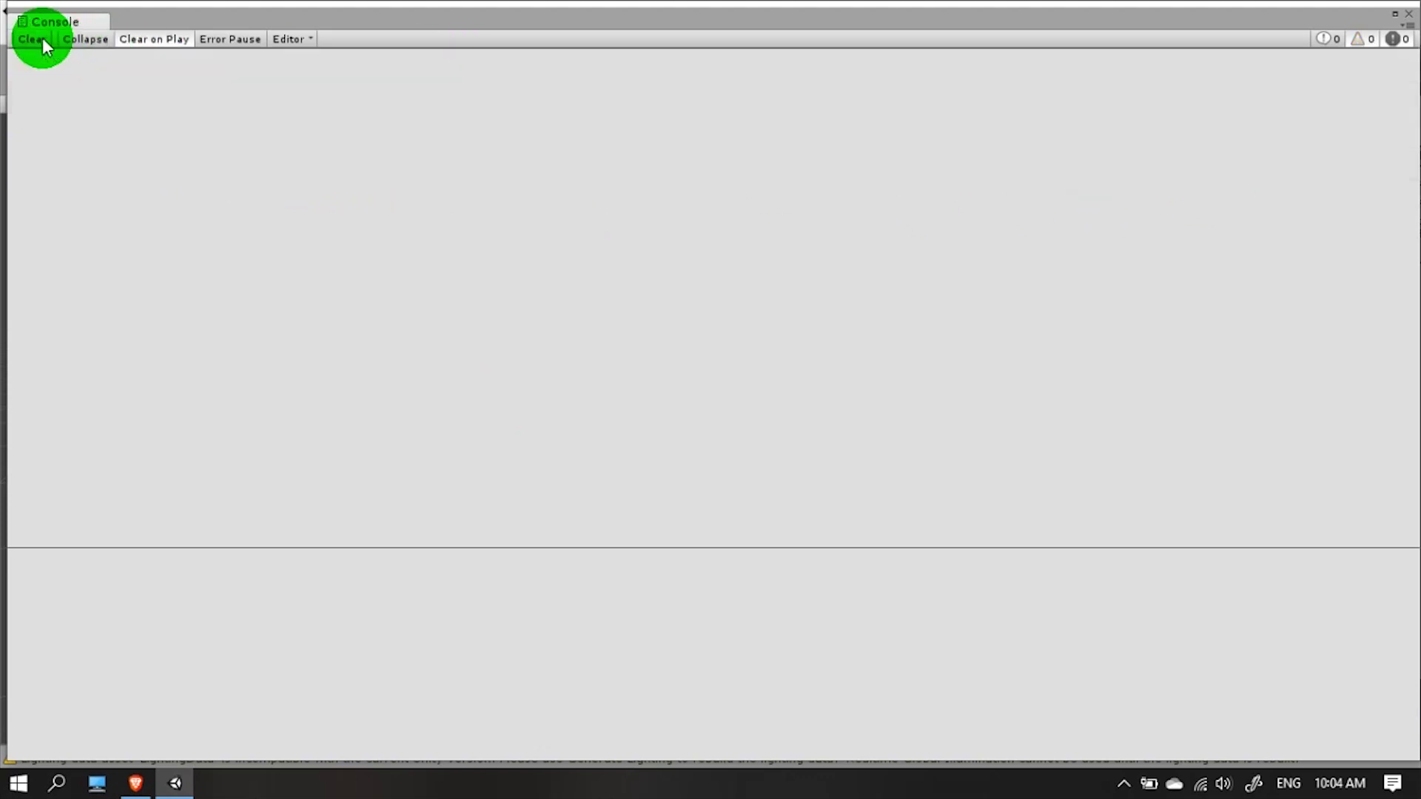
{"action": "left_click", "coordinate": [1408, 15]}
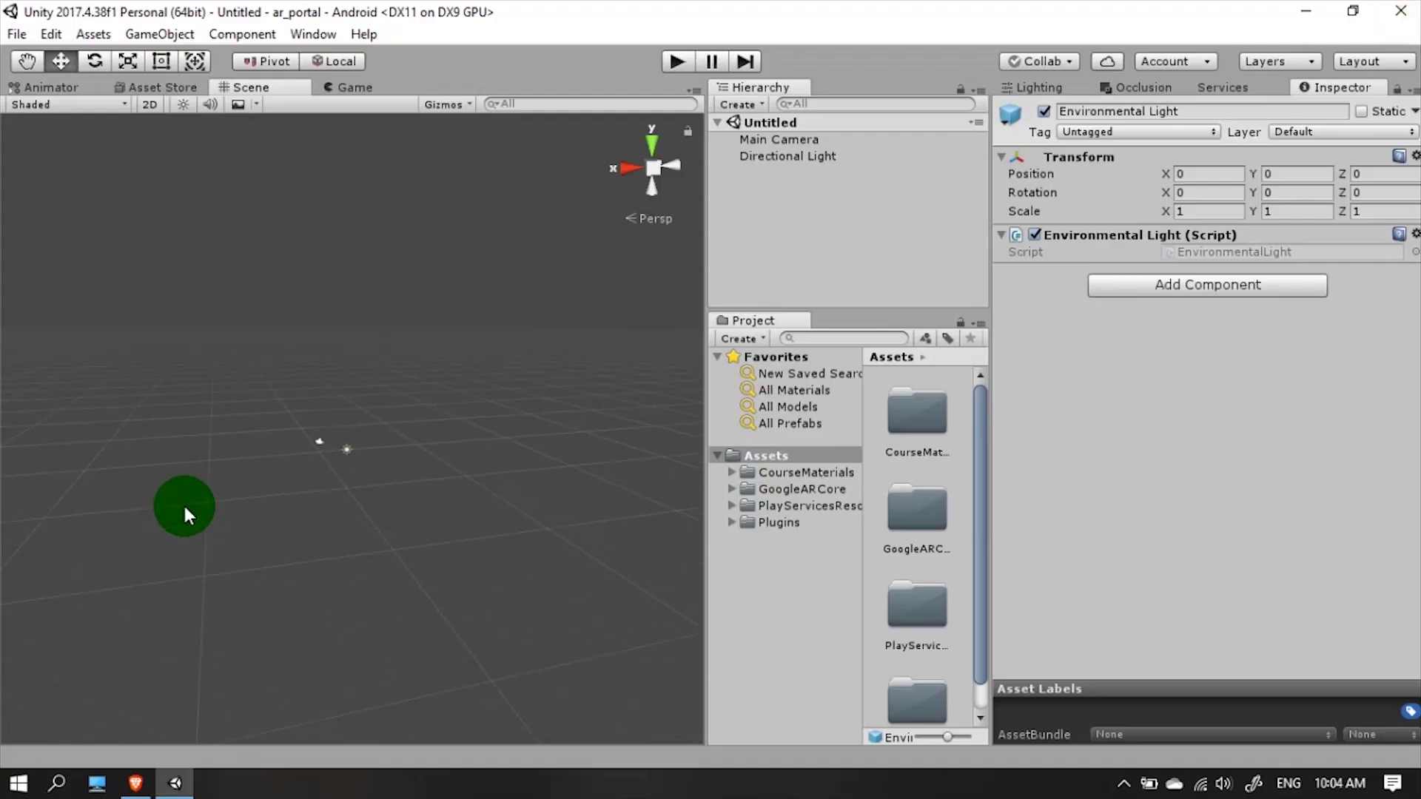
Open the HelloAR scene from GoogleARCore > Examples > HelloAR > Scenes.
{"action": "left_click", "coordinate": [797, 490]}
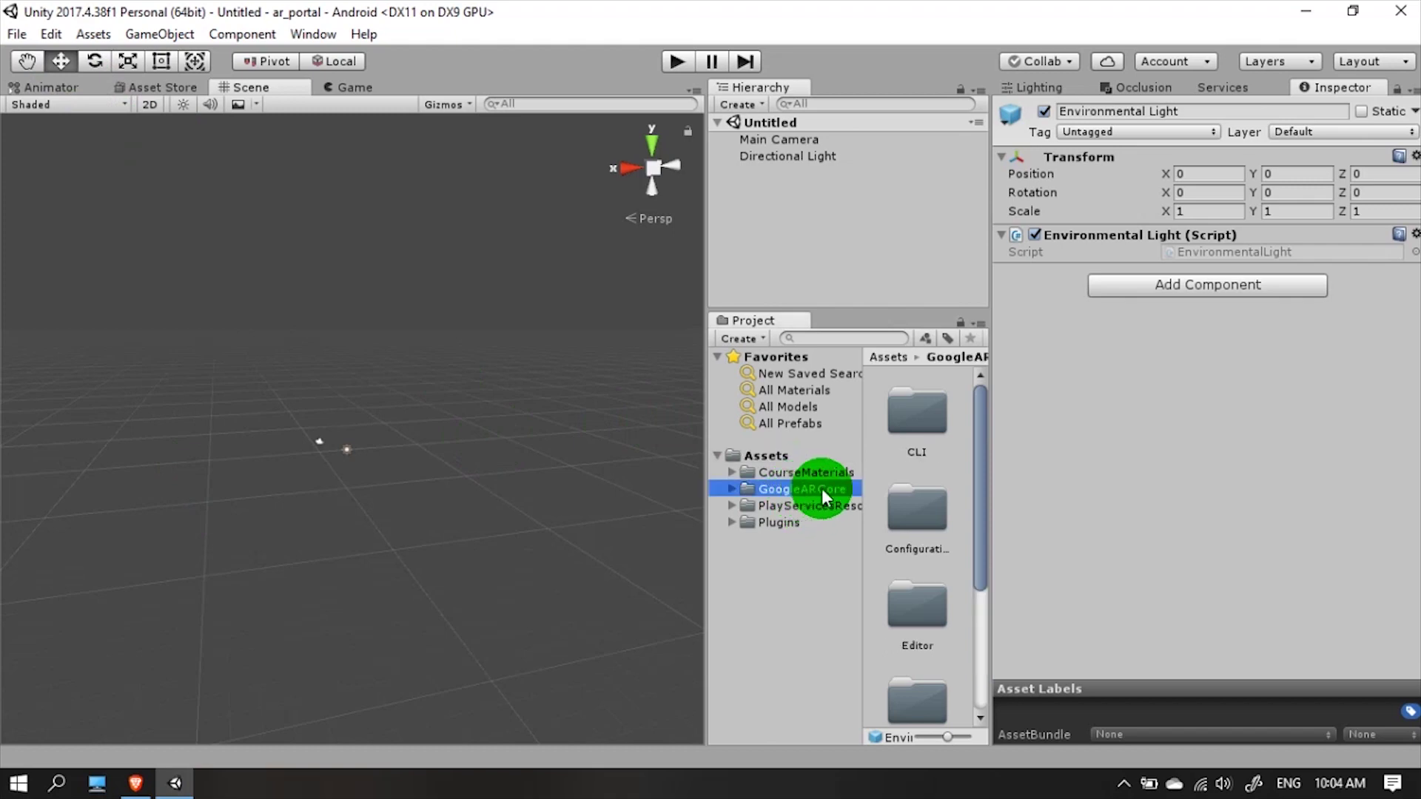
{"action": "scroll", "coordinate": [903, 577], "scroll_direction": "down", "scroll_amount": 1}
{"action": "scroll", "coordinate": [910, 563], "scroll_direction": "down", "scroll_amount": 2}
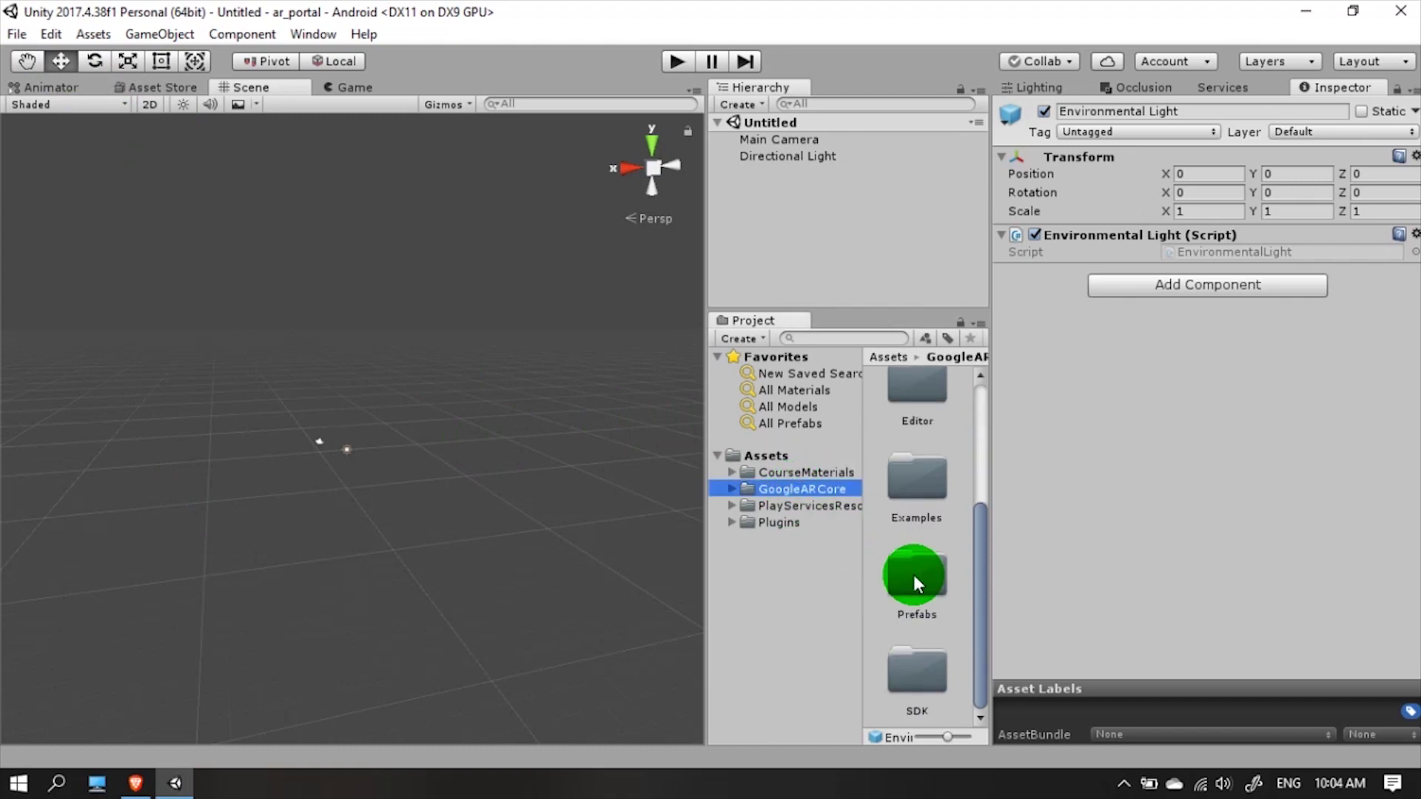
{"action": "double_click", "coordinate": [894, 509]}
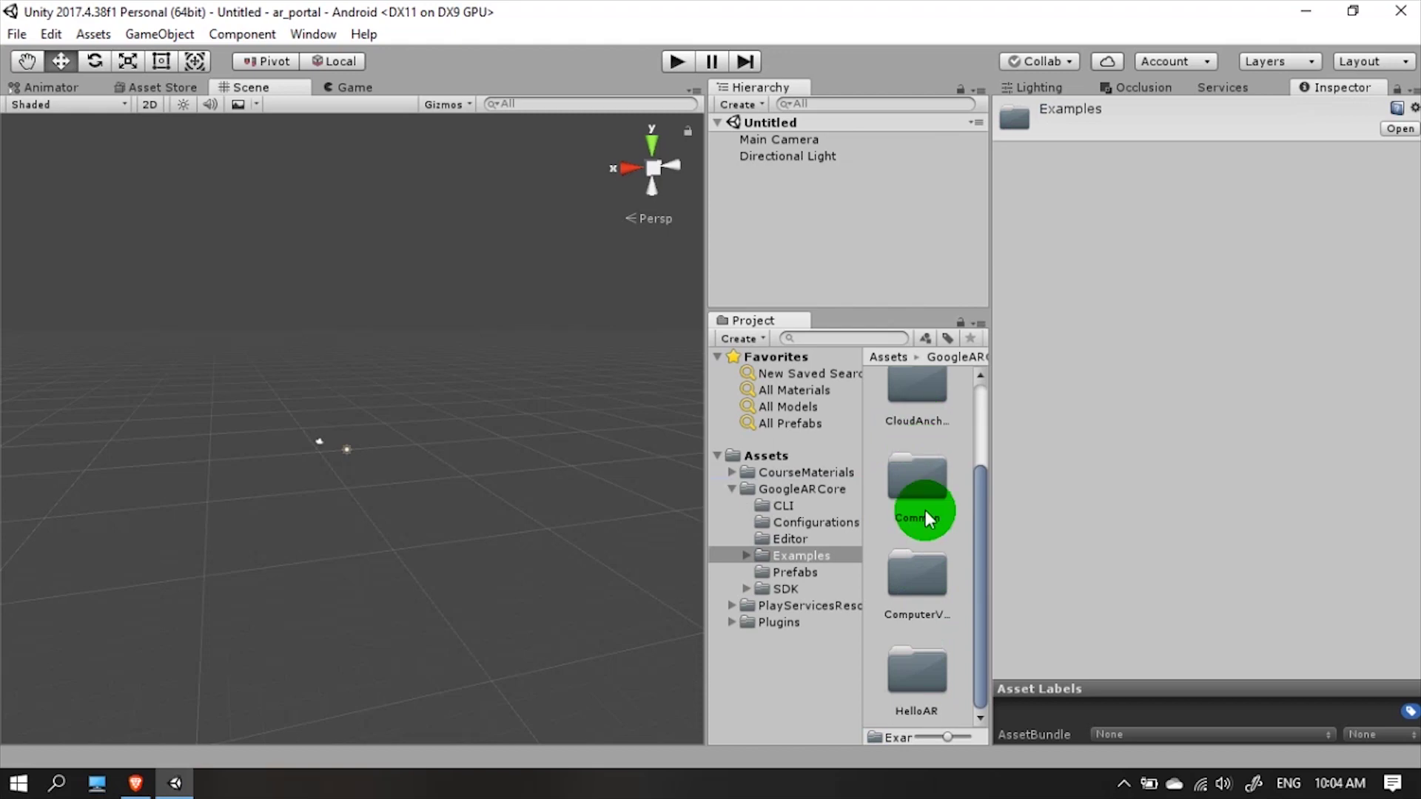
{"action": "double_click", "coordinate": [925, 687]}
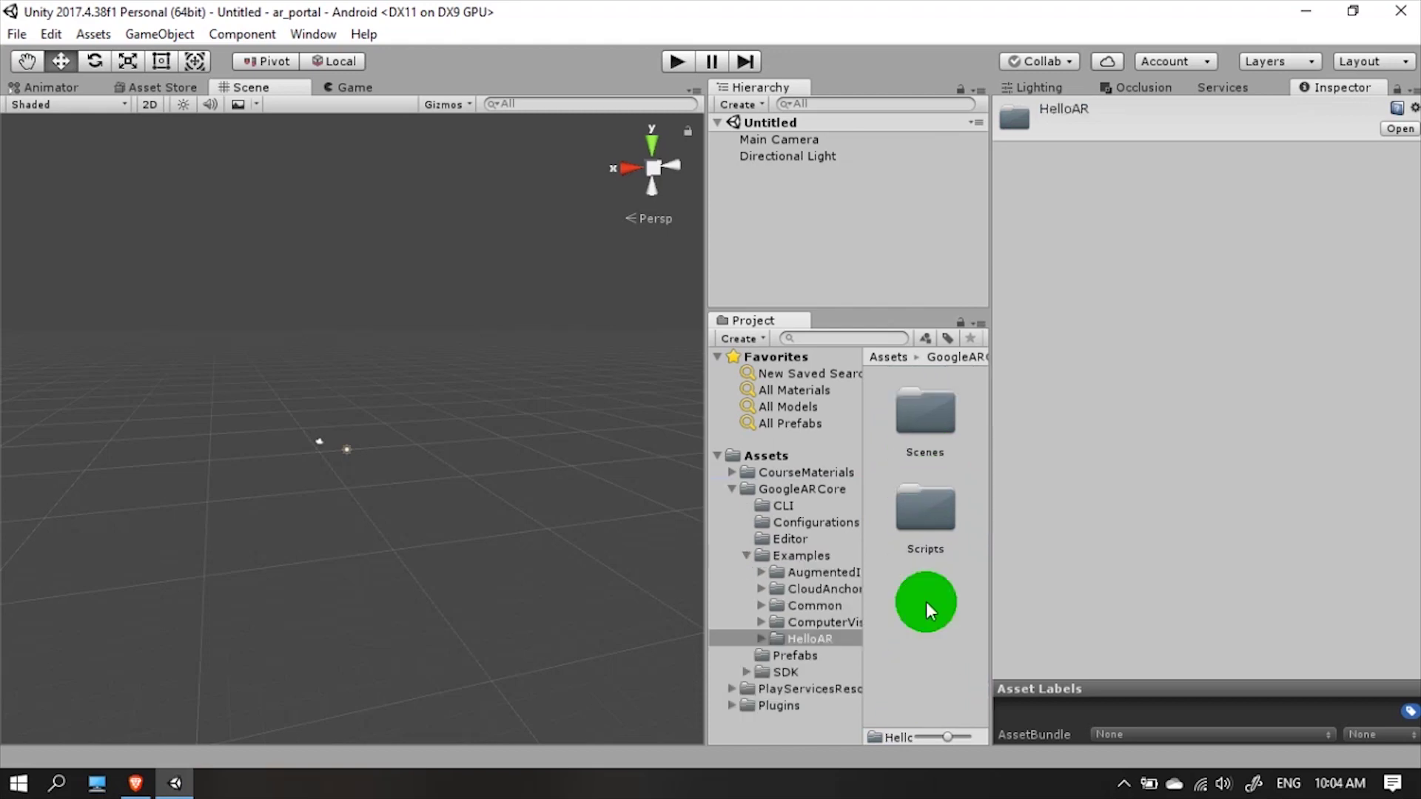
{"action": "double_click", "coordinate": [939, 438]}
{"action": "double_click", "coordinate": [925, 433]}
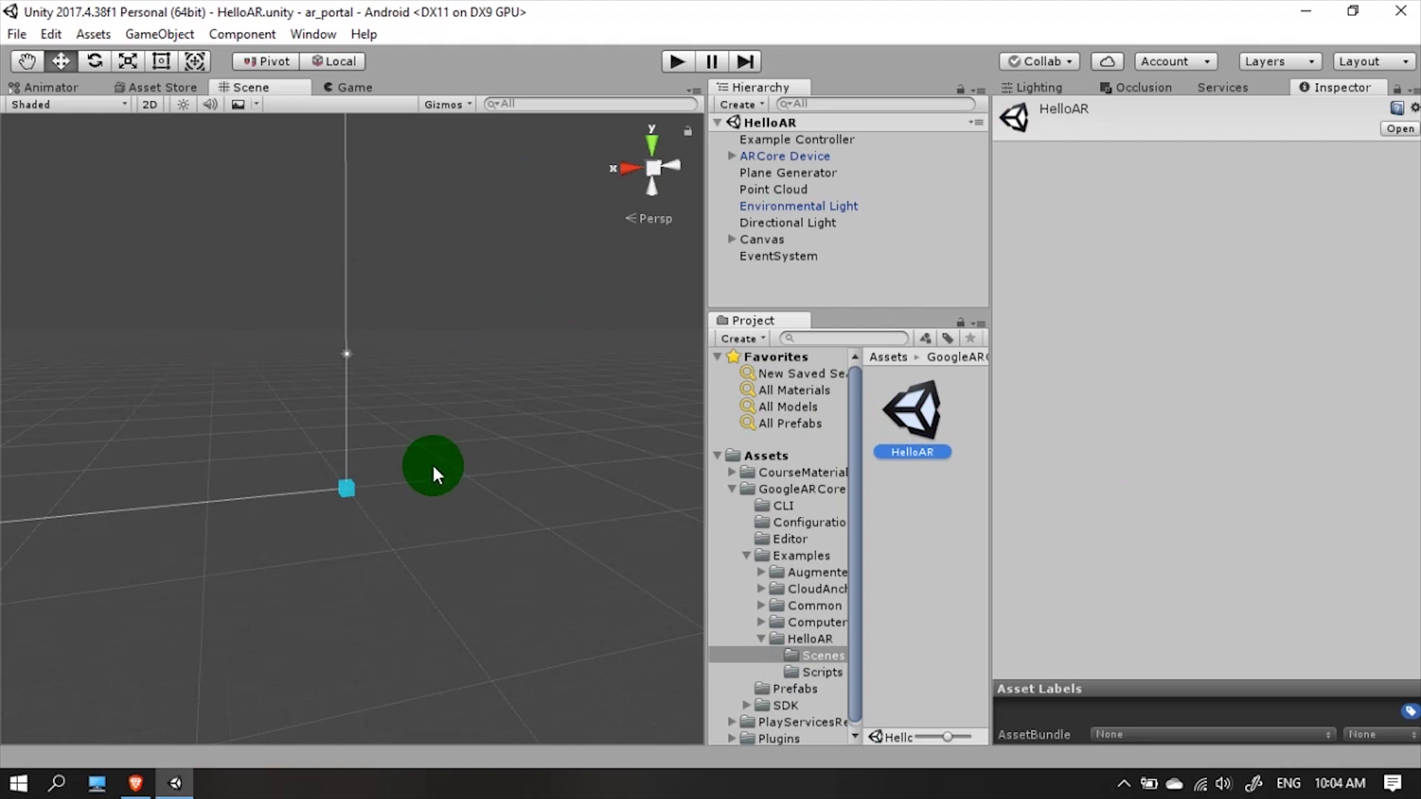
{"action": "left_click_drag", "start_coordinate": [432, 466], "coordinate": [742, 197], "text": "alt"}
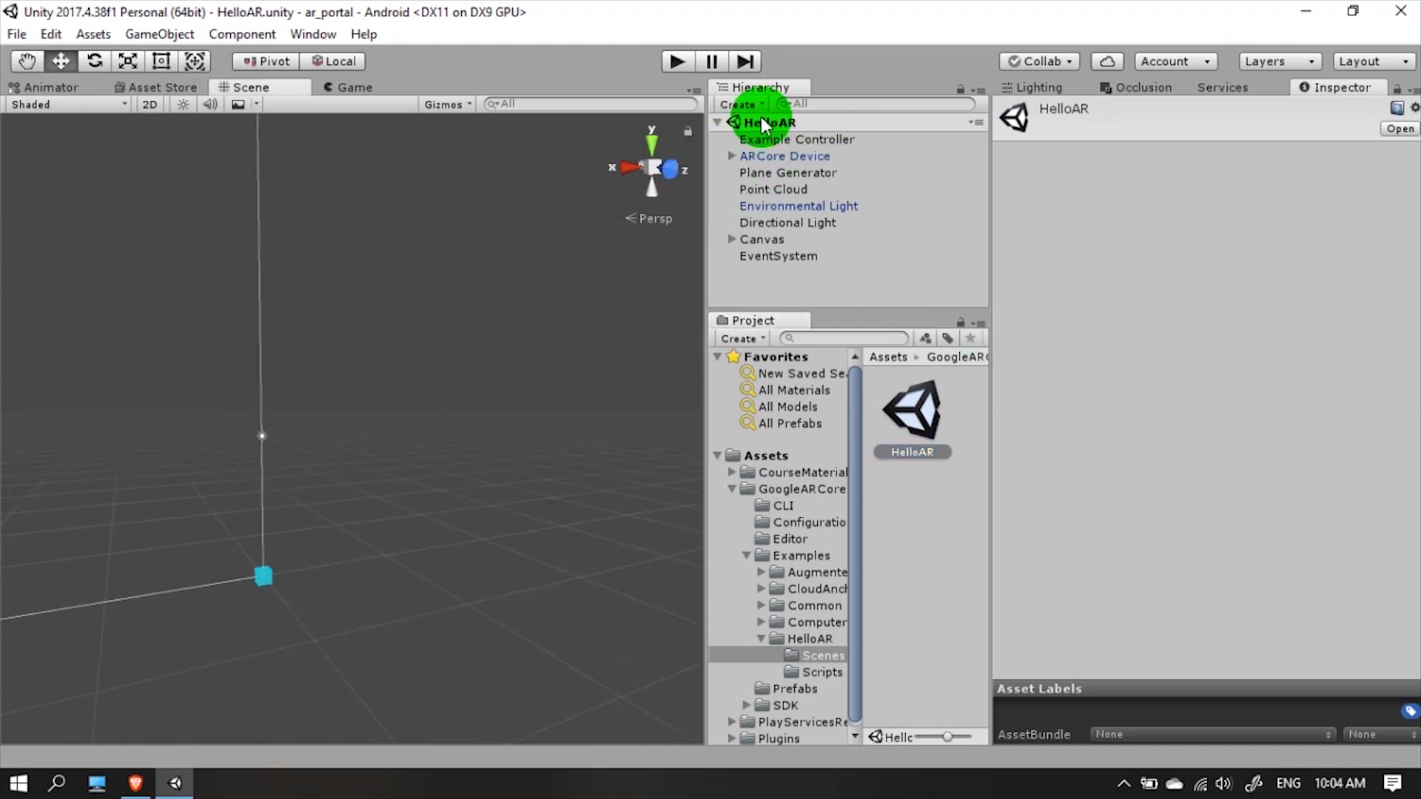
Review the Example Controller's camera, Detected Plane, Andy Android and Searching For Plane UI fields.
{"action": "left_click", "coordinate": [784, 157]}
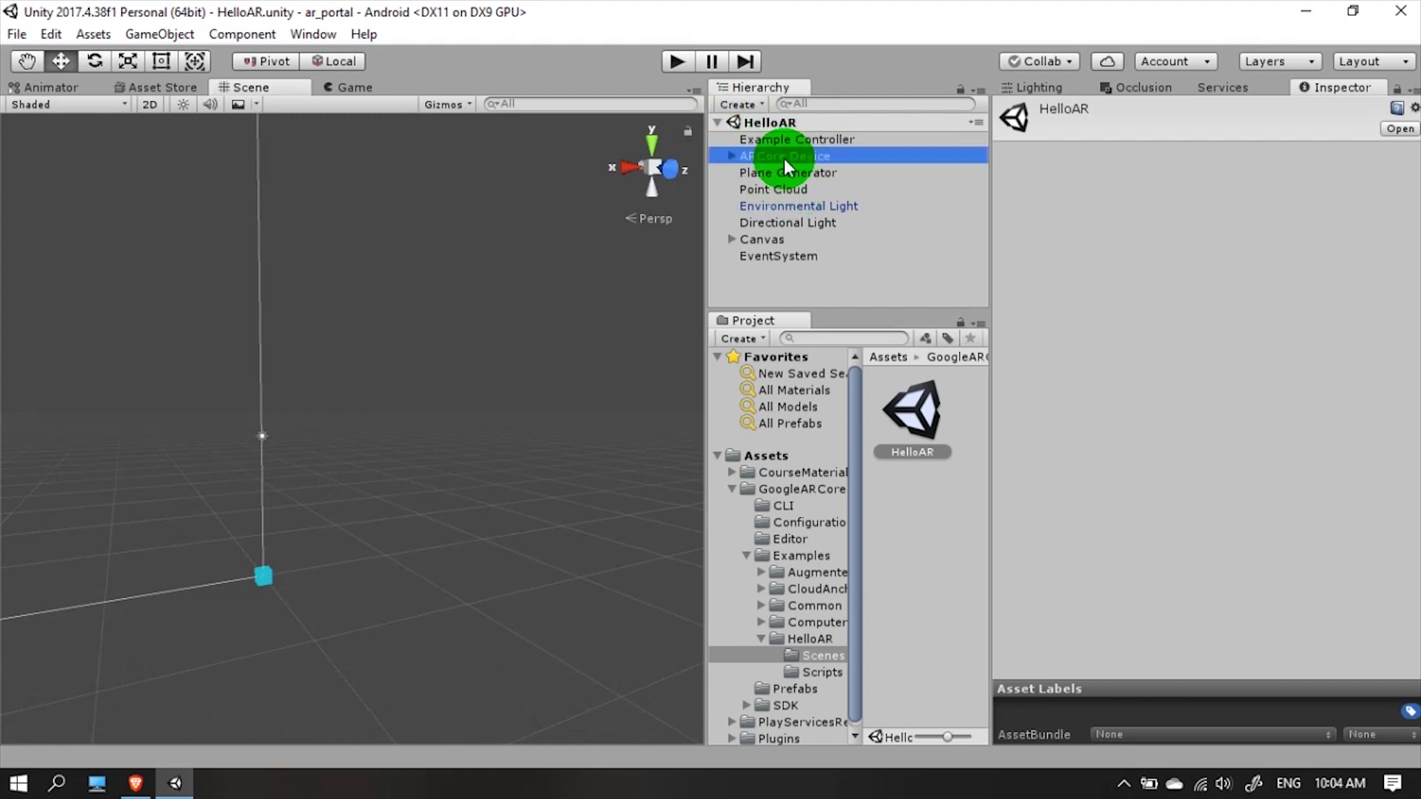
{"action": "left_click", "coordinate": [779, 141]}
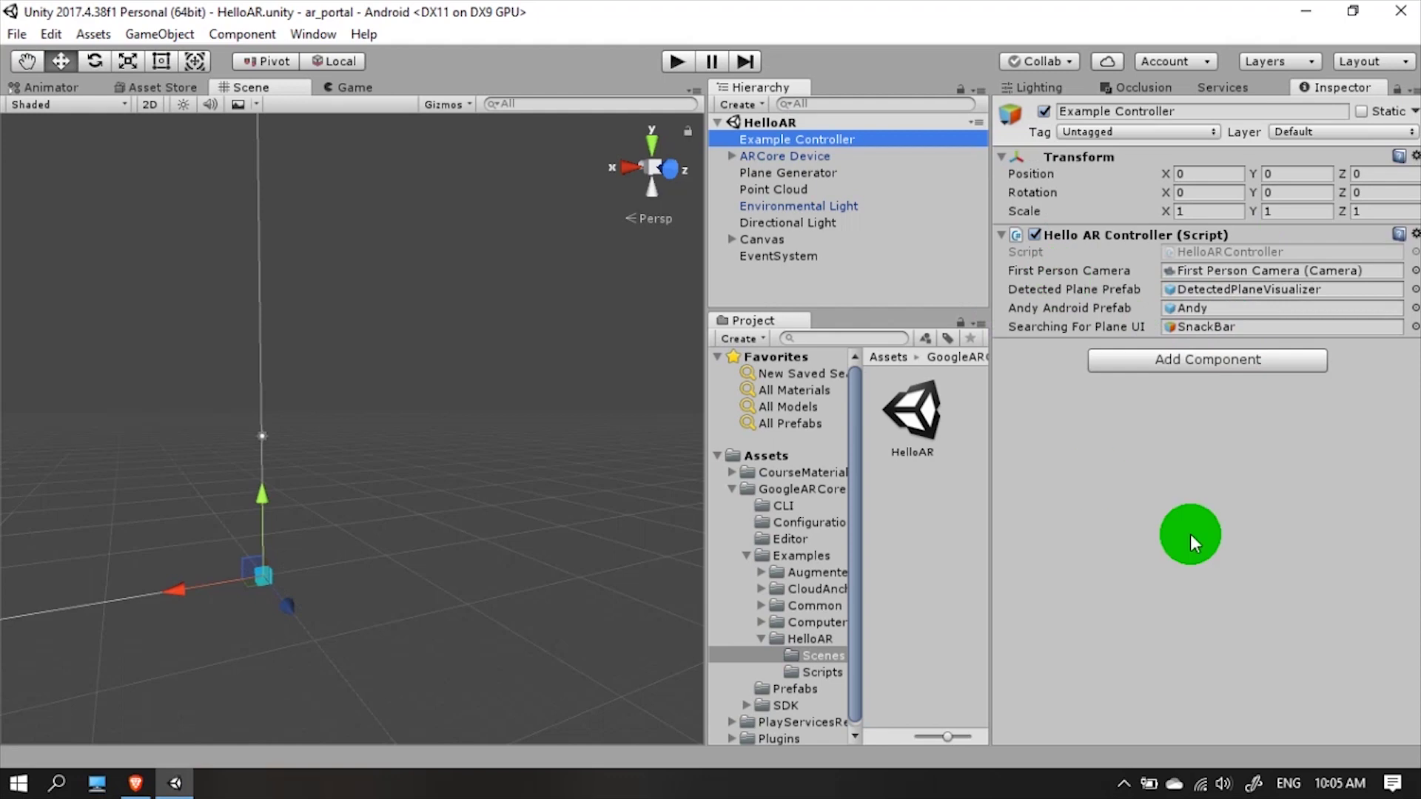
{"action": "left_click", "coordinate": [1199, 269]}
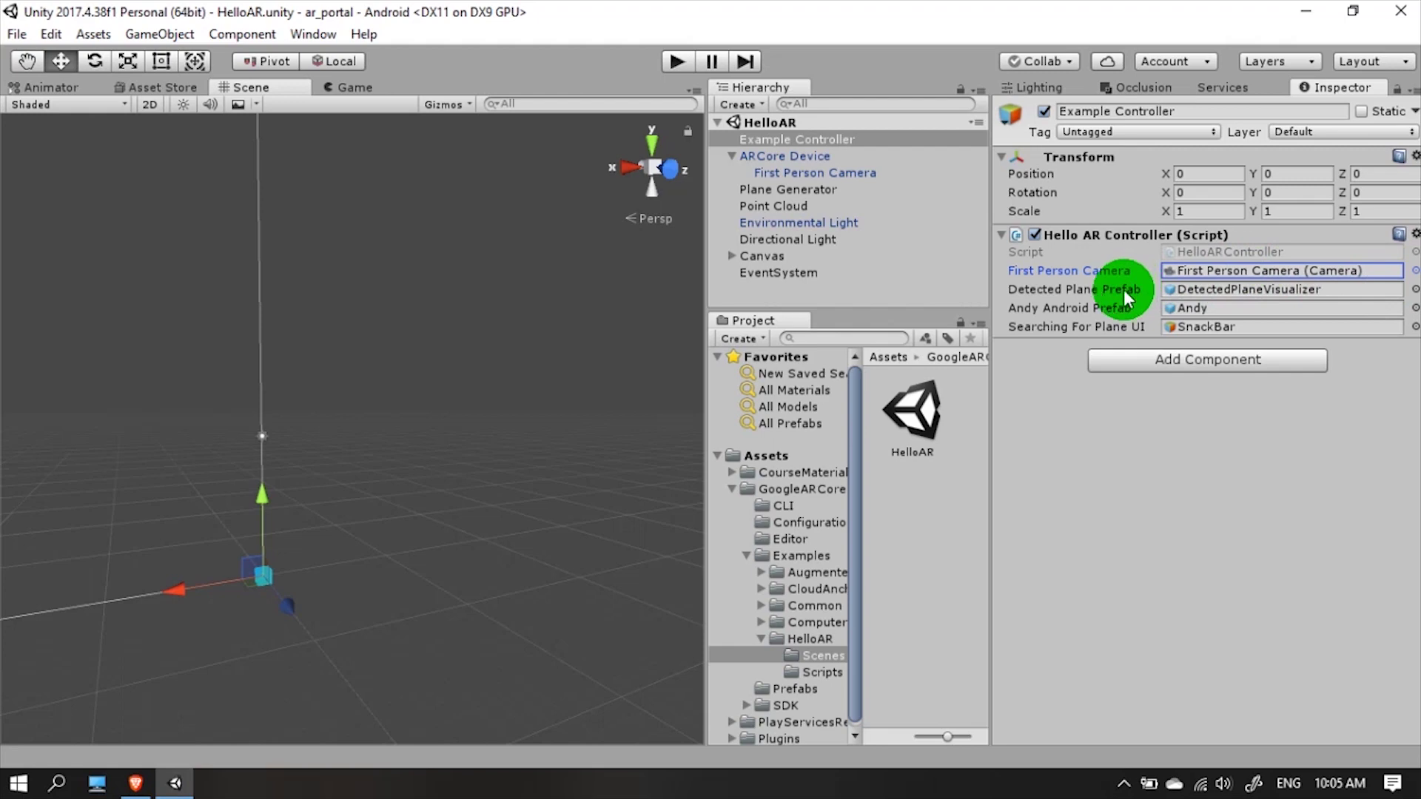
{"action": "left_click", "coordinate": [1150, 287]}
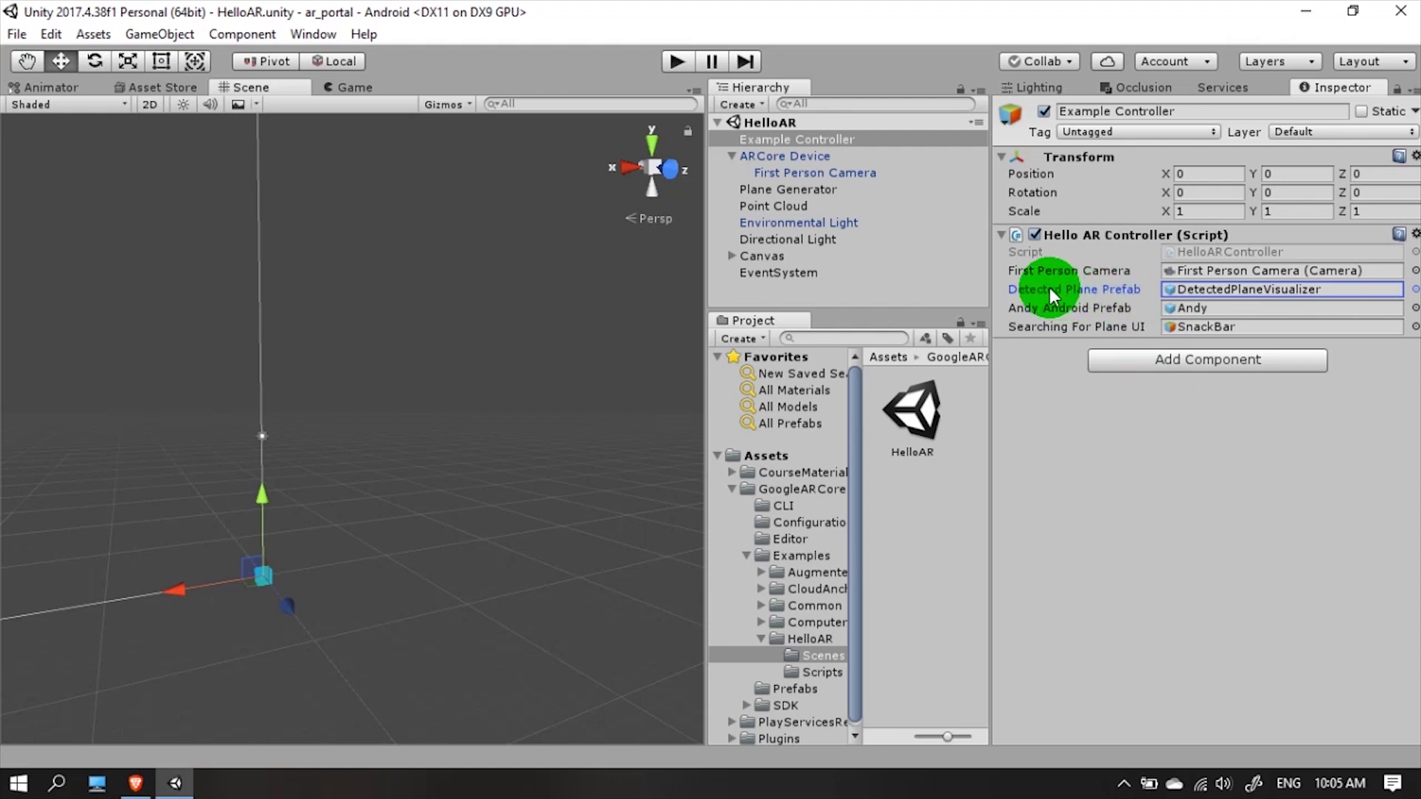
{"action": "left_click", "coordinate": [1057, 310]}
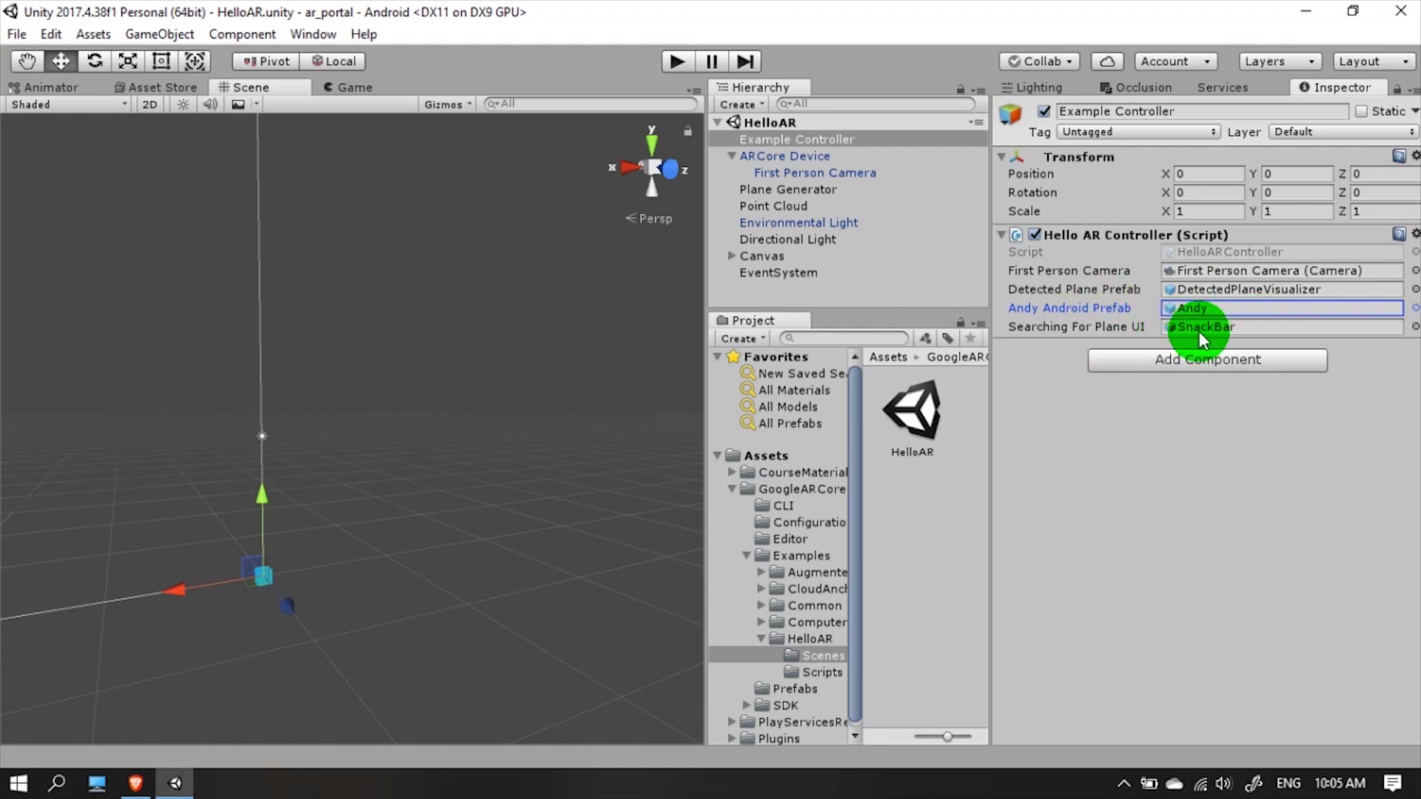
{"action": "left_click", "coordinate": [1049, 329]}
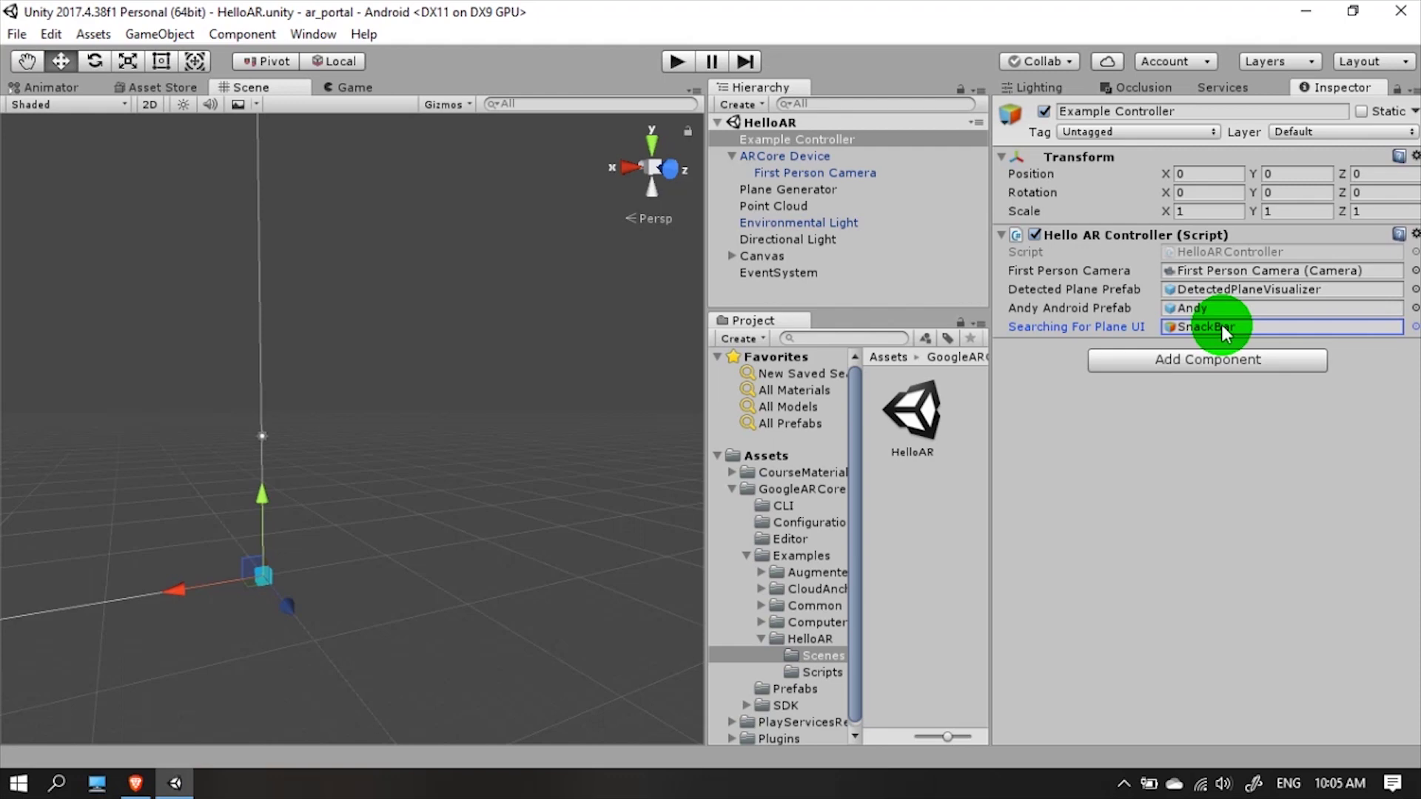
{"action": "left_click", "coordinate": [1121, 326]}
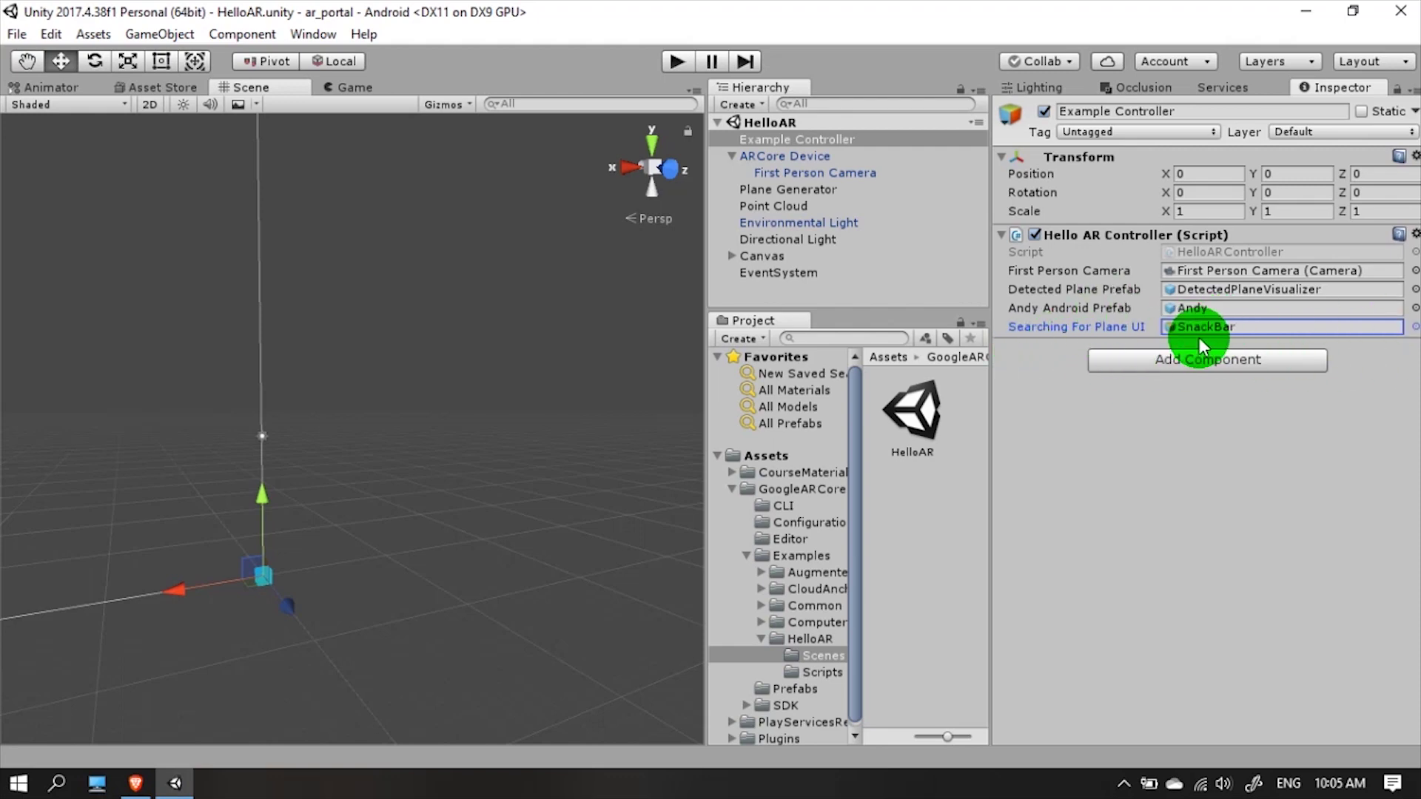
{"action": "left_click", "coordinate": [919, 382]}
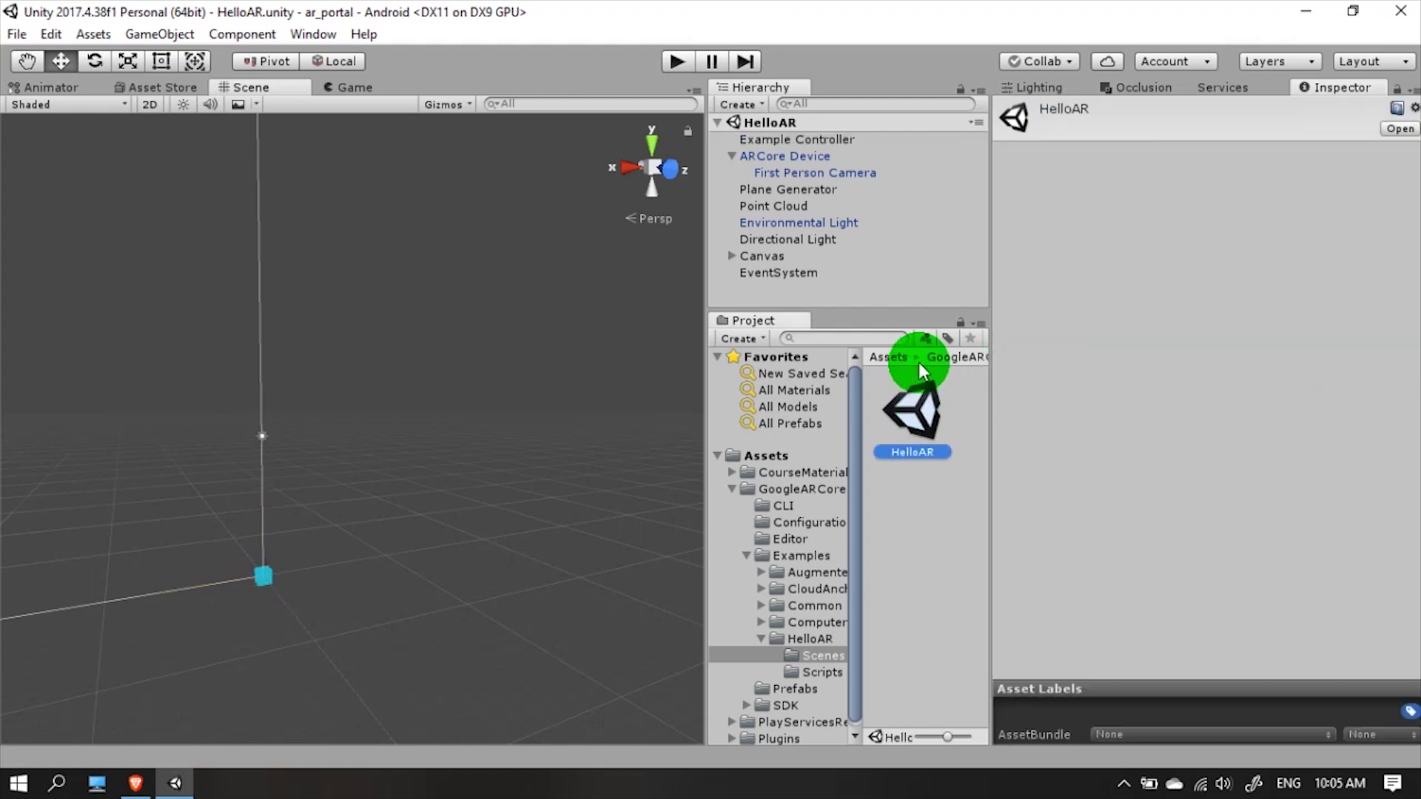
In Player Settings, replace the default company name with a custom name.
{"action": "left_click", "coordinate": [761, 155]}
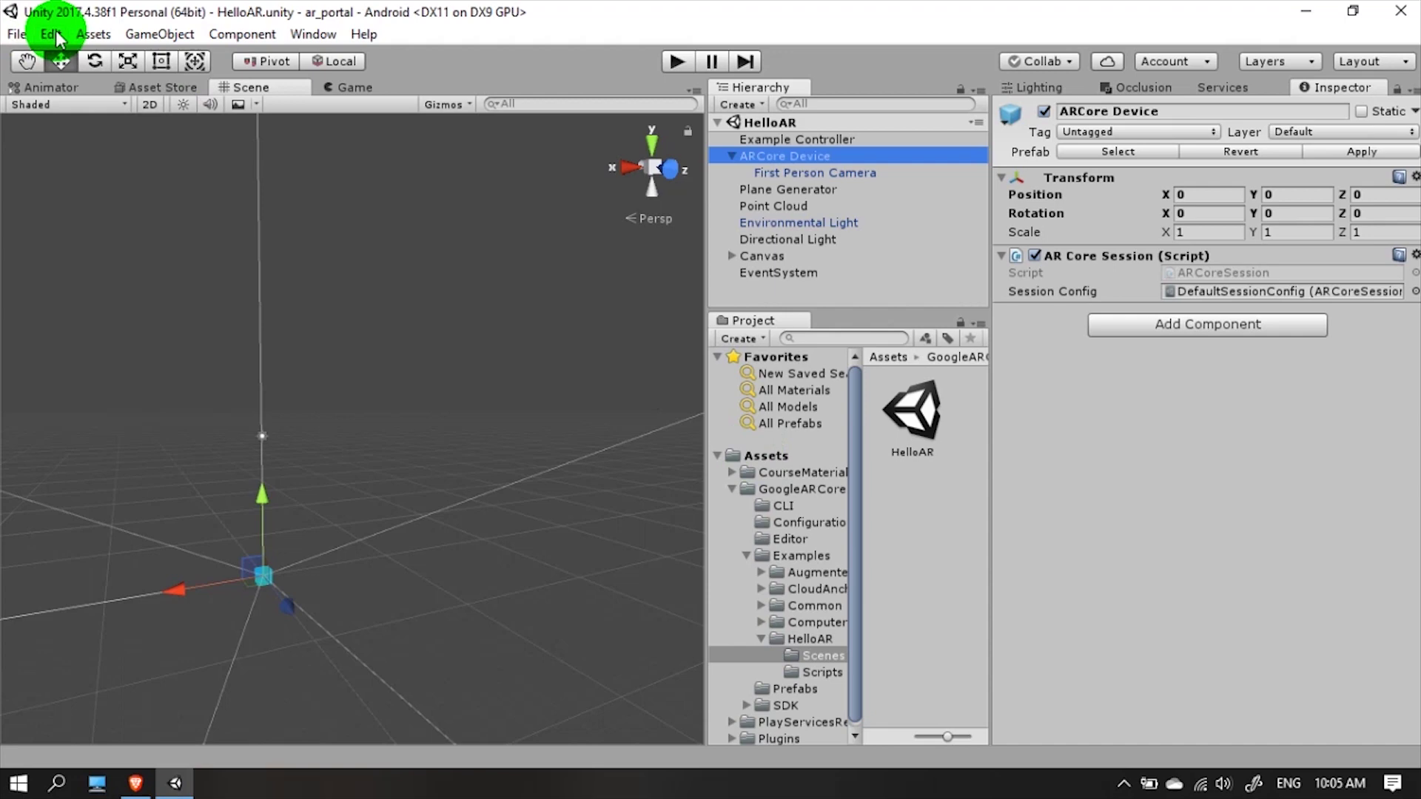
{"action": "left_click", "coordinate": [51, 34]}
{"action": "mouse_move", "coordinate": [122, 553]}
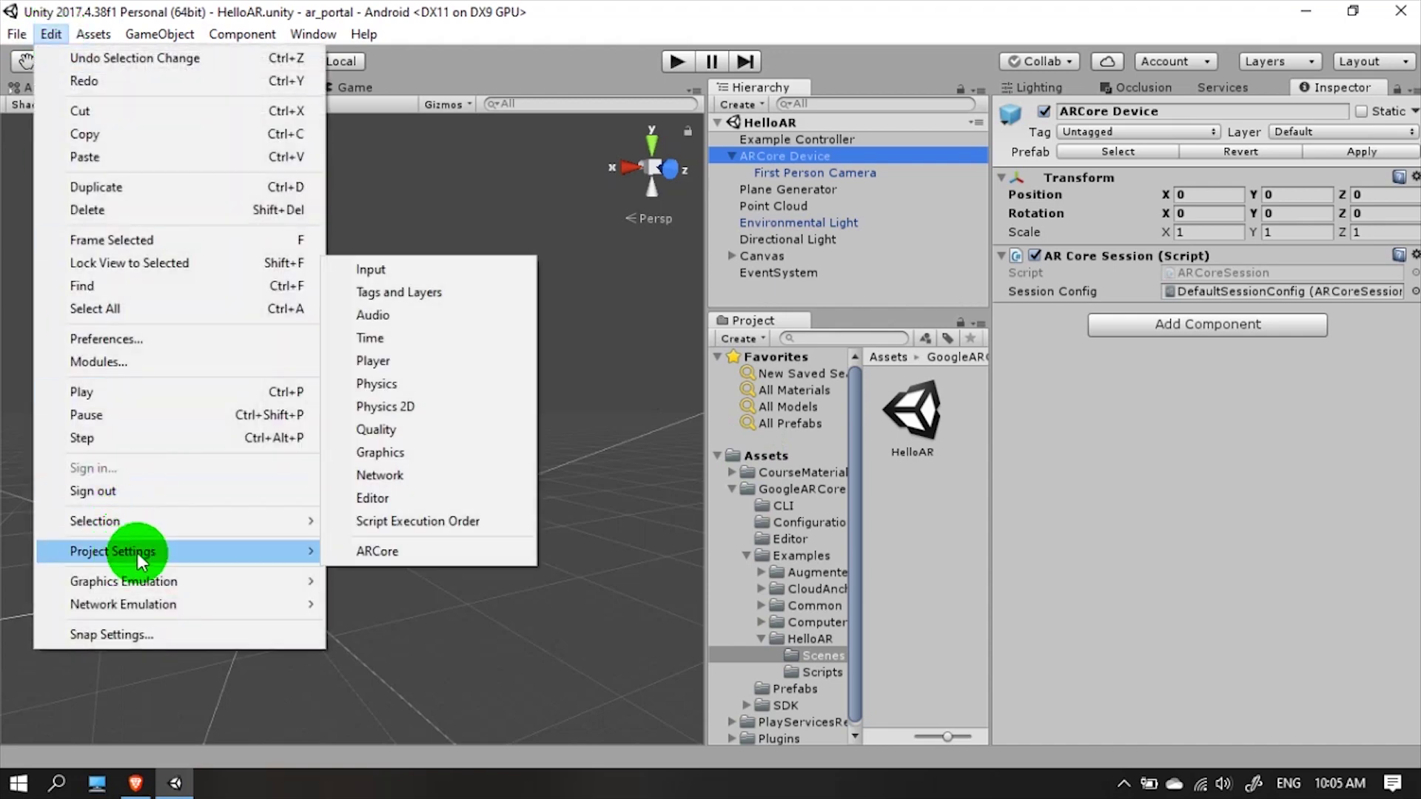
{"action": "left_click", "coordinate": [381, 366]}
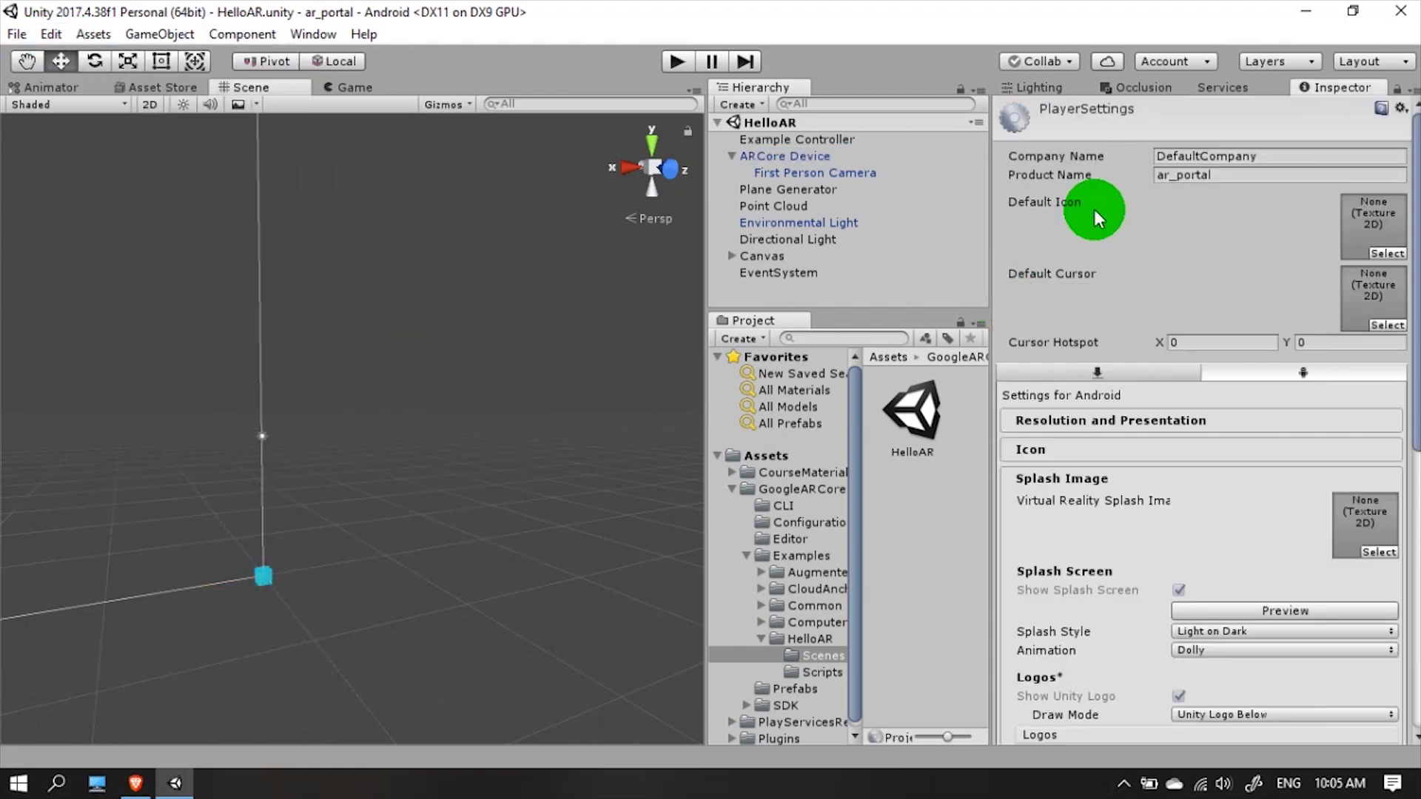
{"action": "left_click", "coordinate": [1234, 155]}
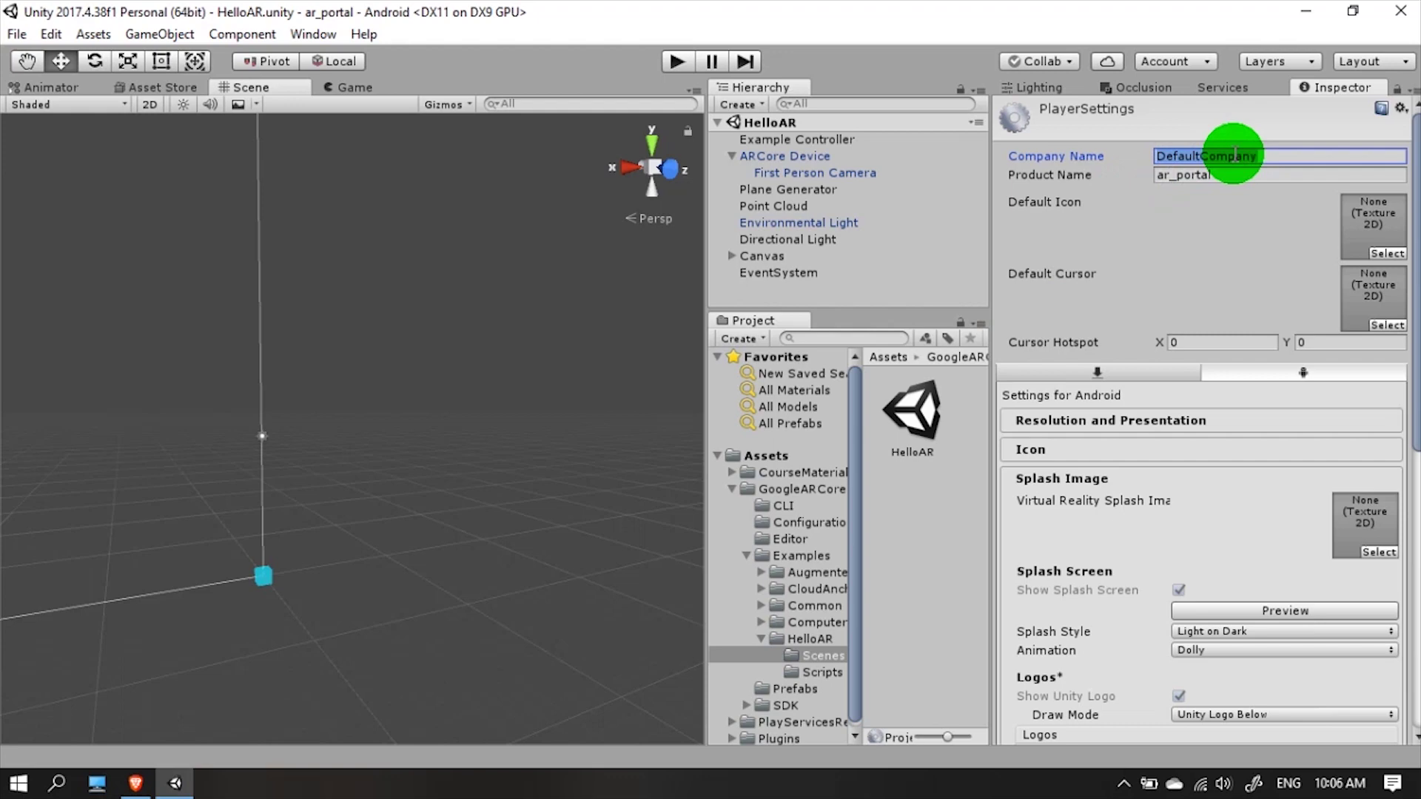
{"action": "type", "text": "sabeythe"}
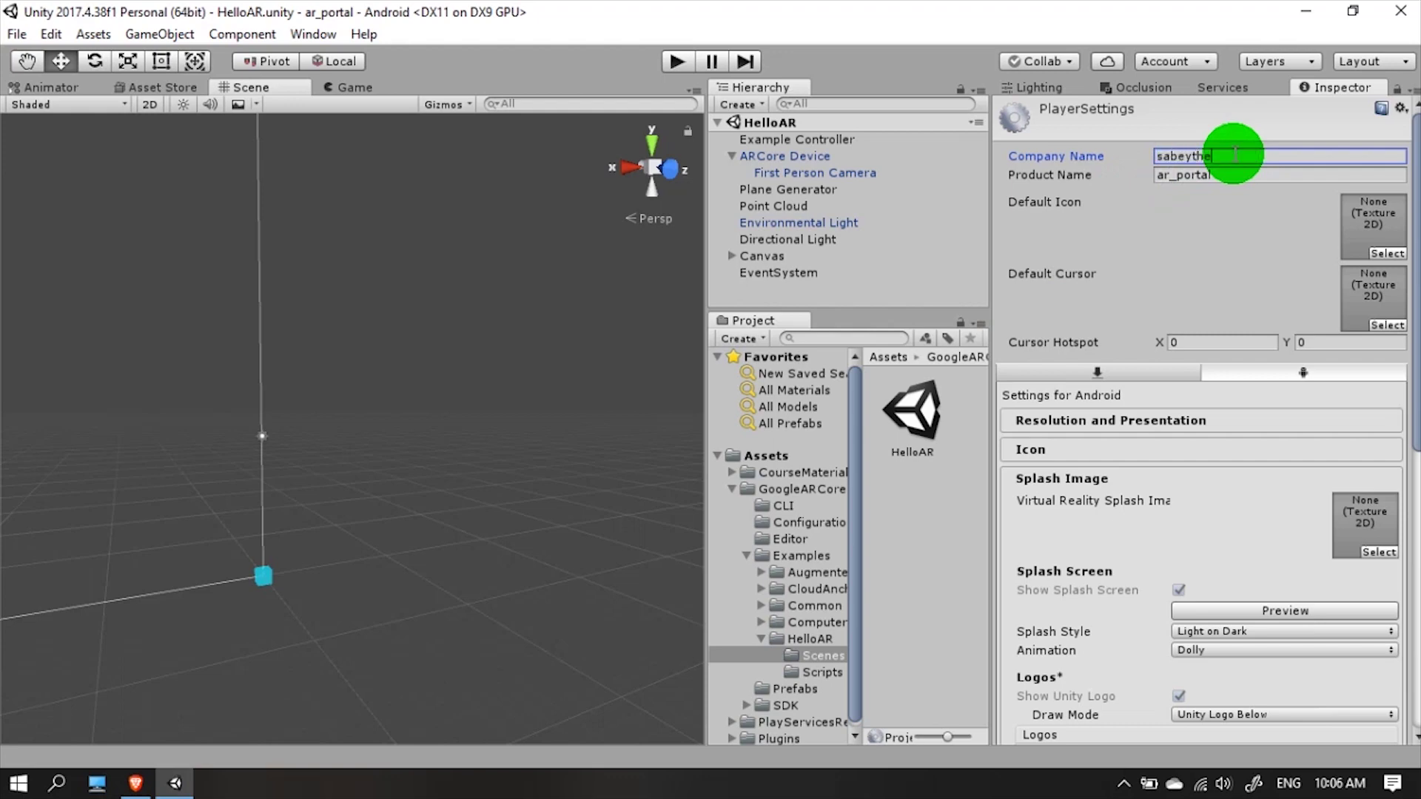
{"action": "type", "text": "noob"}
Disable Android TV Compatibility and Android Game, and set Minimum API Level to 5.1 Lollipop (22).
{"action": "scroll", "coordinate": [1342, 343], "scroll_direction": "down", "scroll_amount": 3}
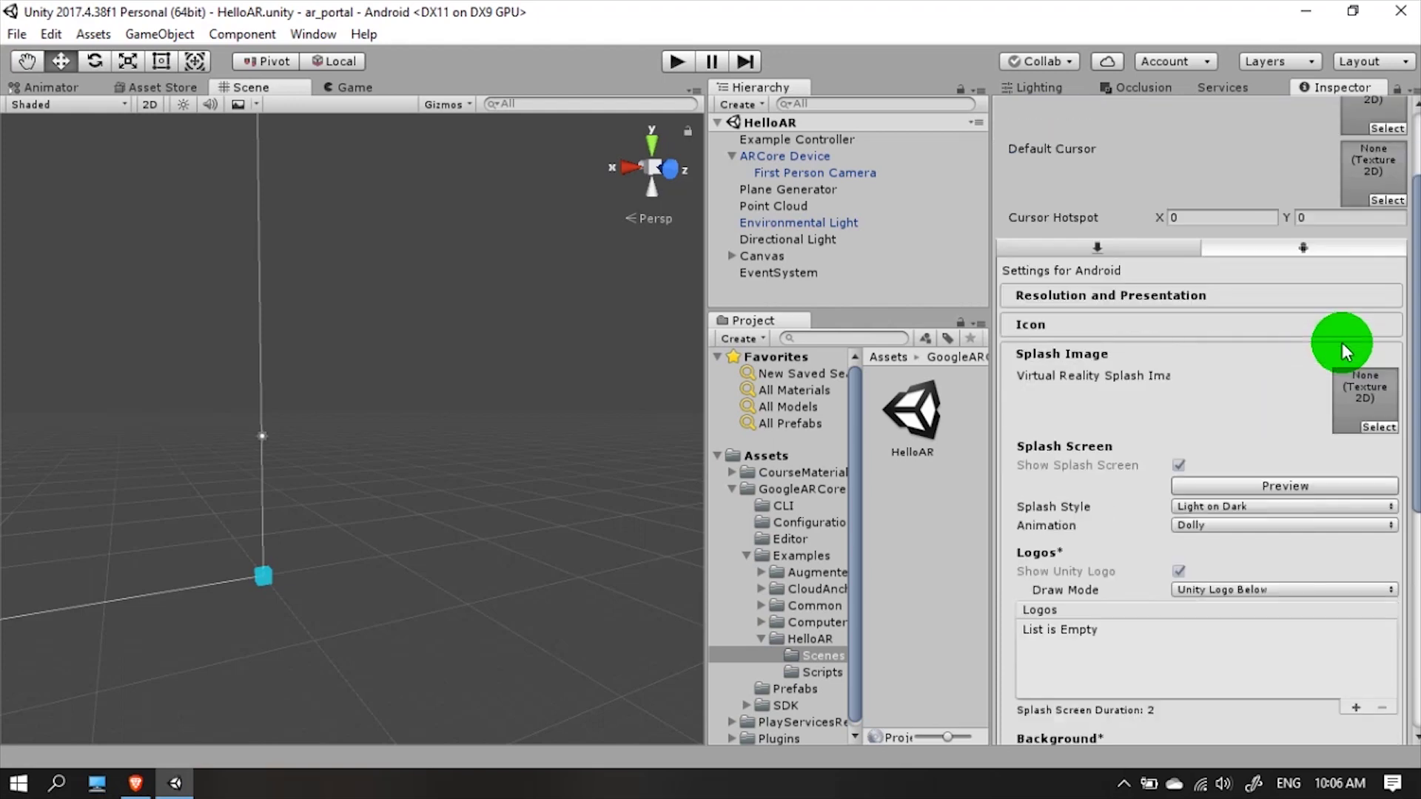
{"action": "scroll", "coordinate": [1207, 402], "scroll_direction": "down", "scroll_amount": 3}
{"action": "scroll", "coordinate": [1313, 447], "scroll_direction": "down", "scroll_amount": 2}
{"action": "scroll", "coordinate": [1313, 447], "scroll_direction": "down", "scroll_amount": 4}
{"action": "scroll", "coordinate": [1223, 365], "scroll_direction": "up", "scroll_amount": 8}
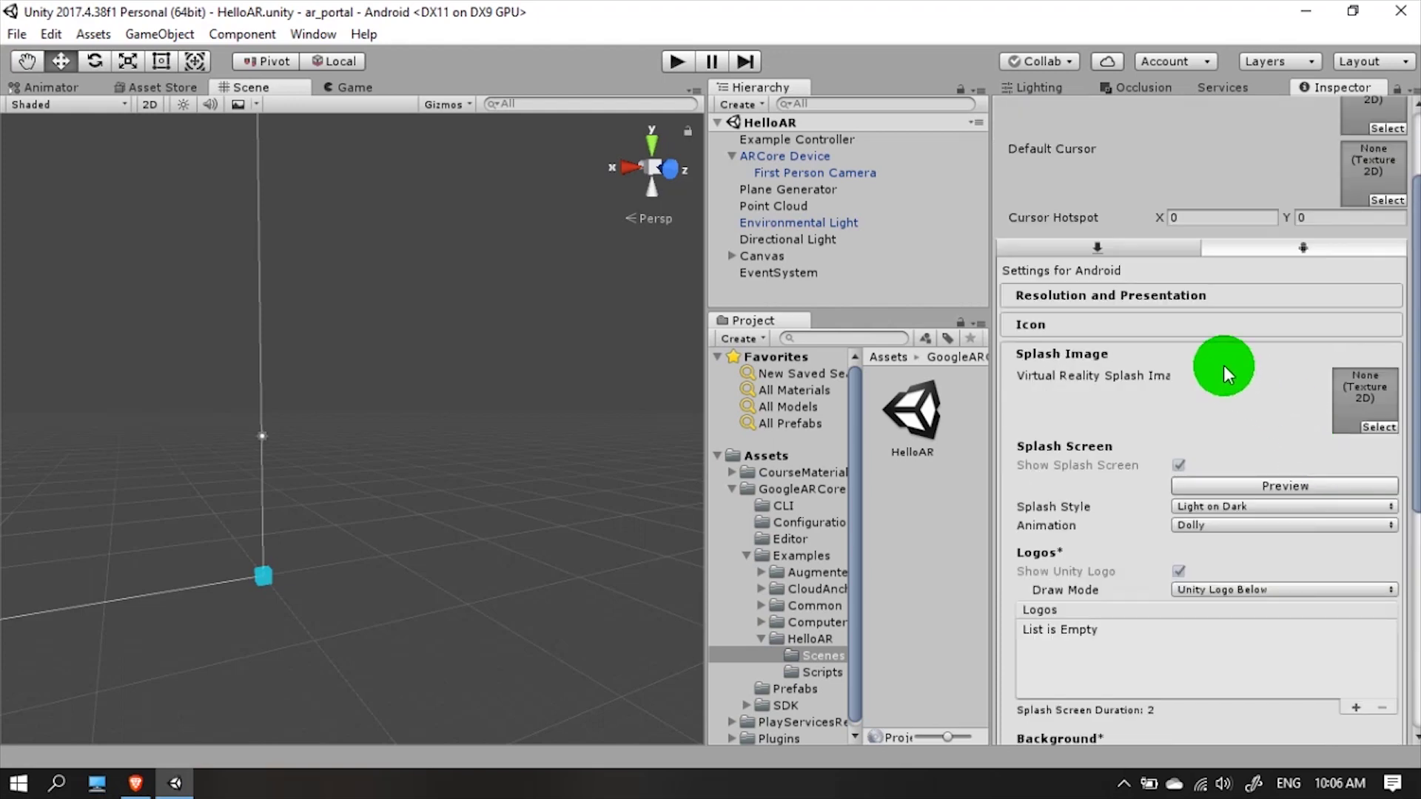
{"action": "scroll", "coordinate": [1220, 472], "scroll_direction": "down", "scroll_amount": 10}
{"action": "scroll", "coordinate": [1321, 477], "scroll_direction": "down", "scroll_amount": 2}
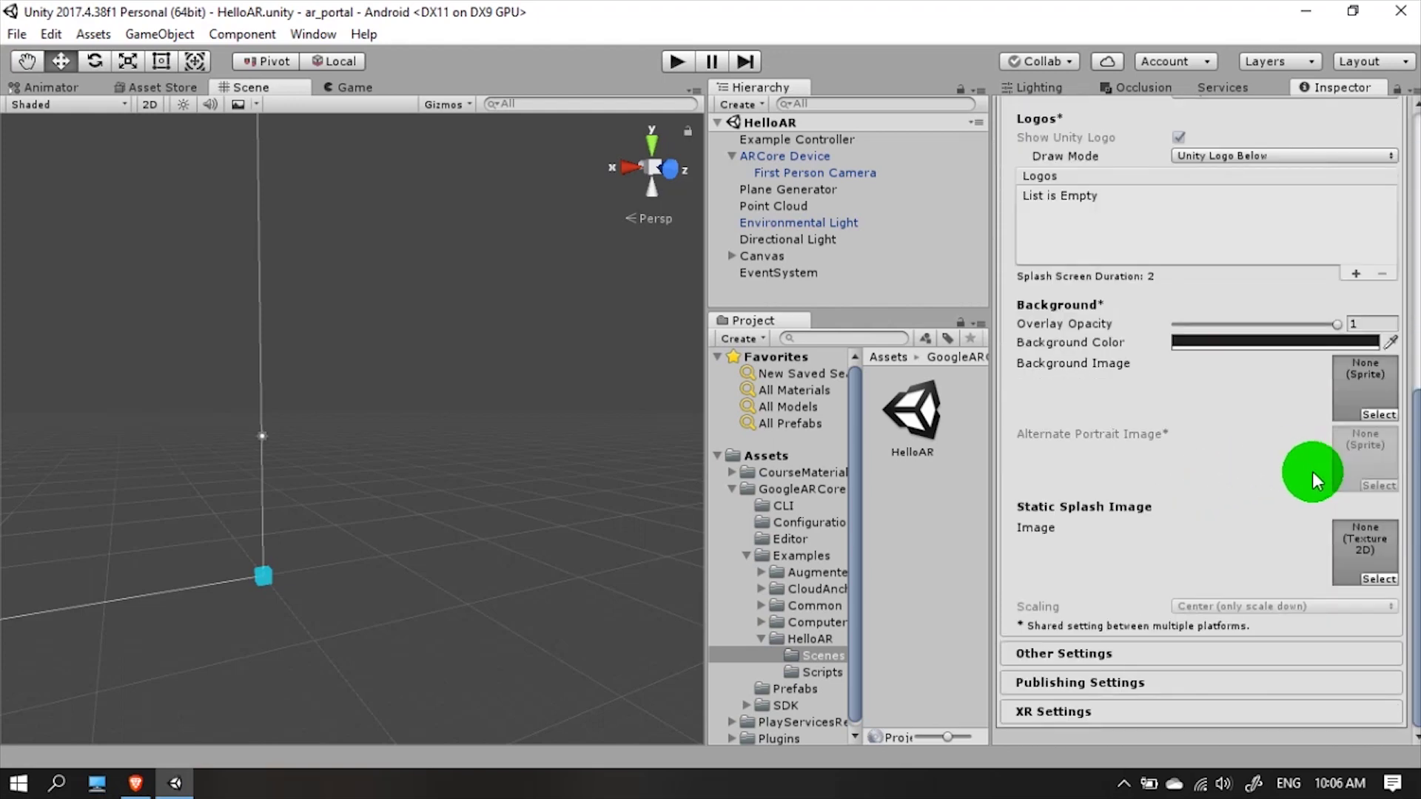
{"action": "left_click", "coordinate": [1146, 653]}
{"action": "scroll", "coordinate": [1145, 622], "scroll_direction": "down", "scroll_amount": 3}
{"action": "scroll", "coordinate": [1154, 562], "scroll_direction": "down", "scroll_amount": 15}
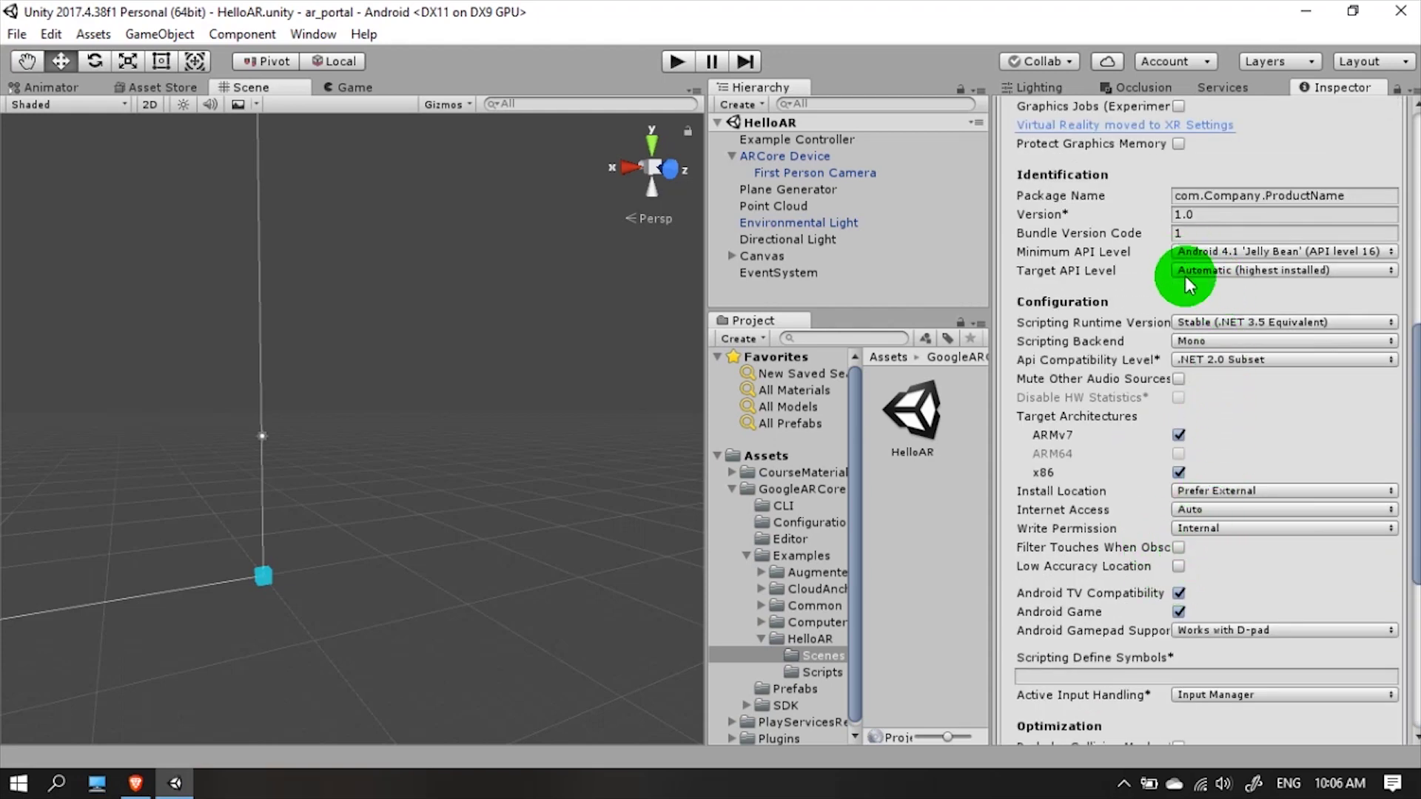
{"action": "left_click", "coordinate": [1179, 593]}
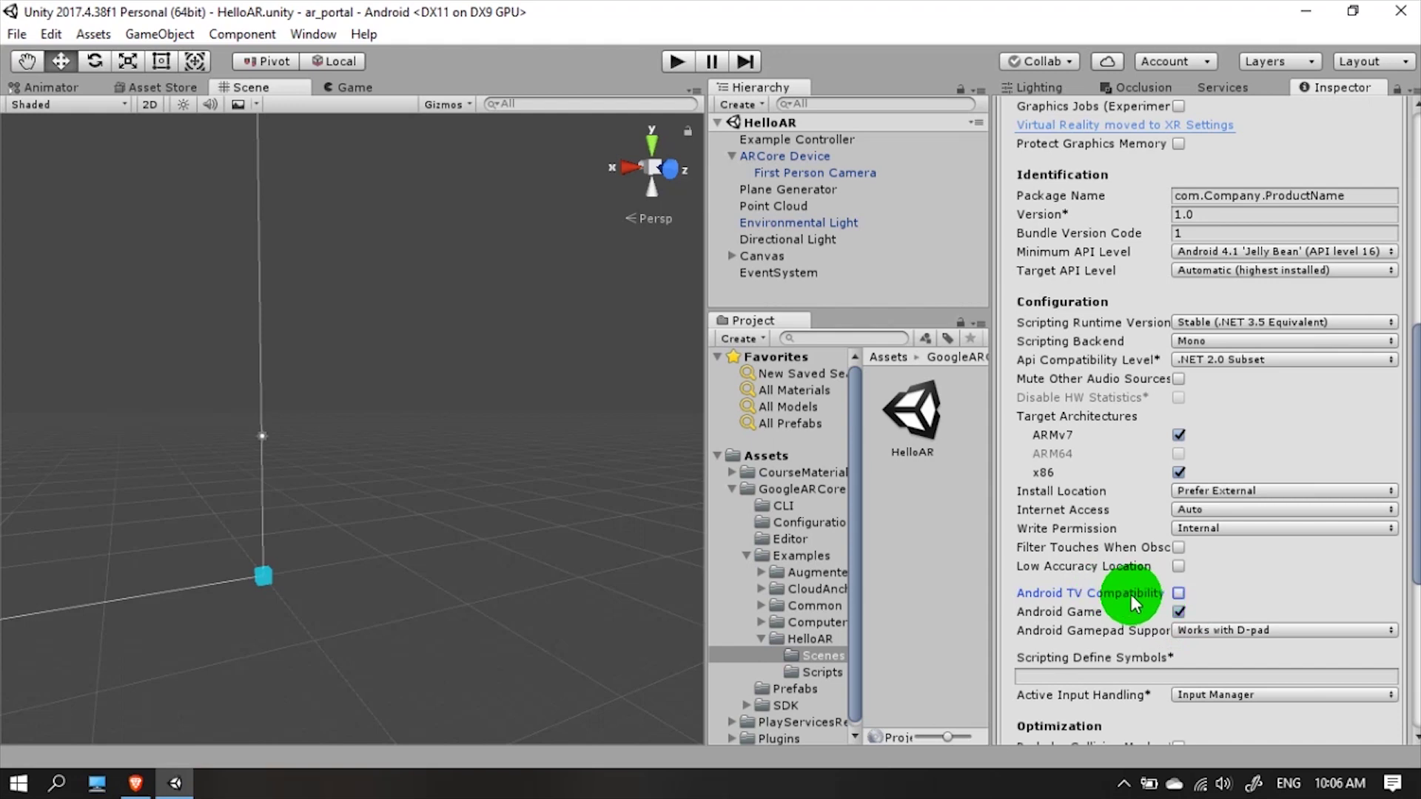
{"action": "left_click", "coordinate": [1181, 611]}
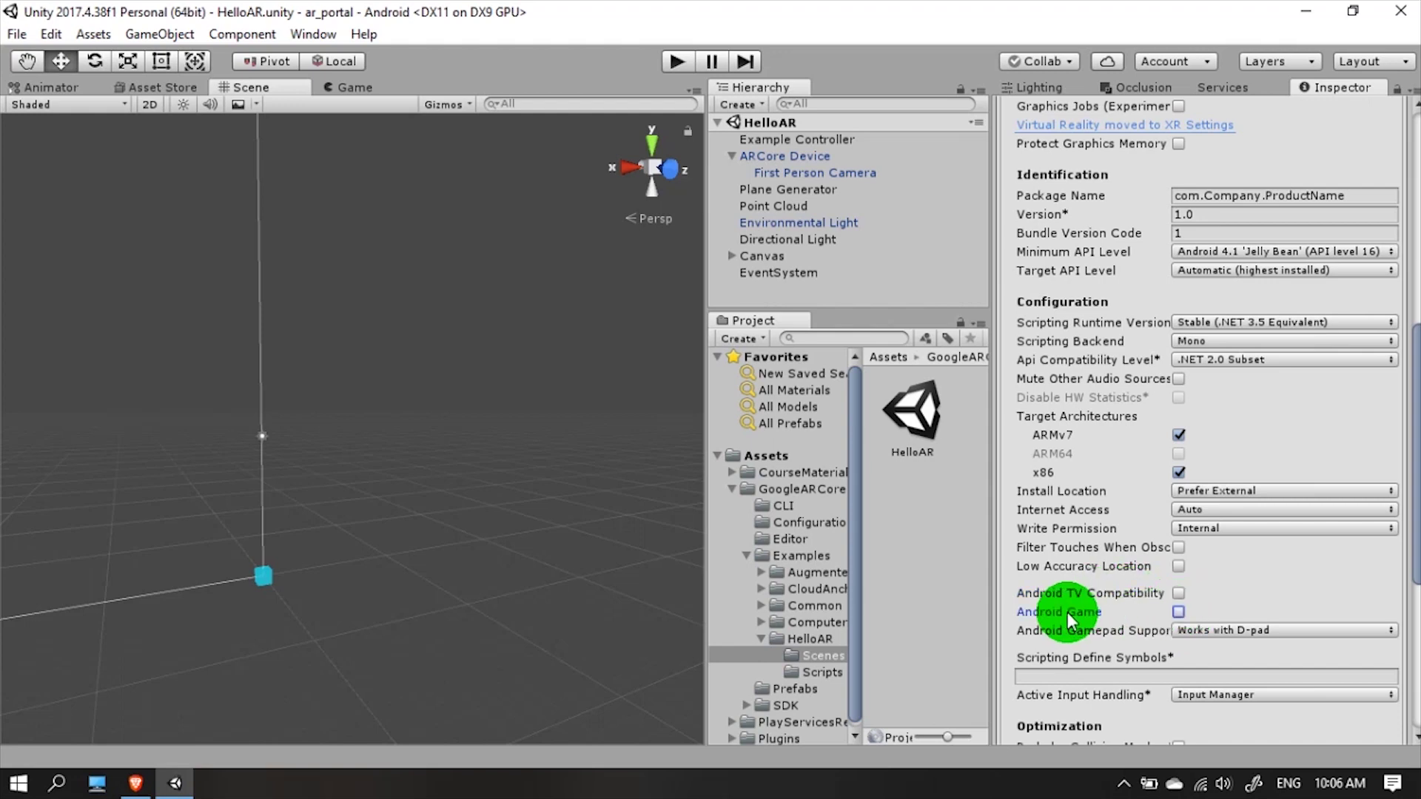
{"action": "left_click", "coordinate": [1245, 265]}
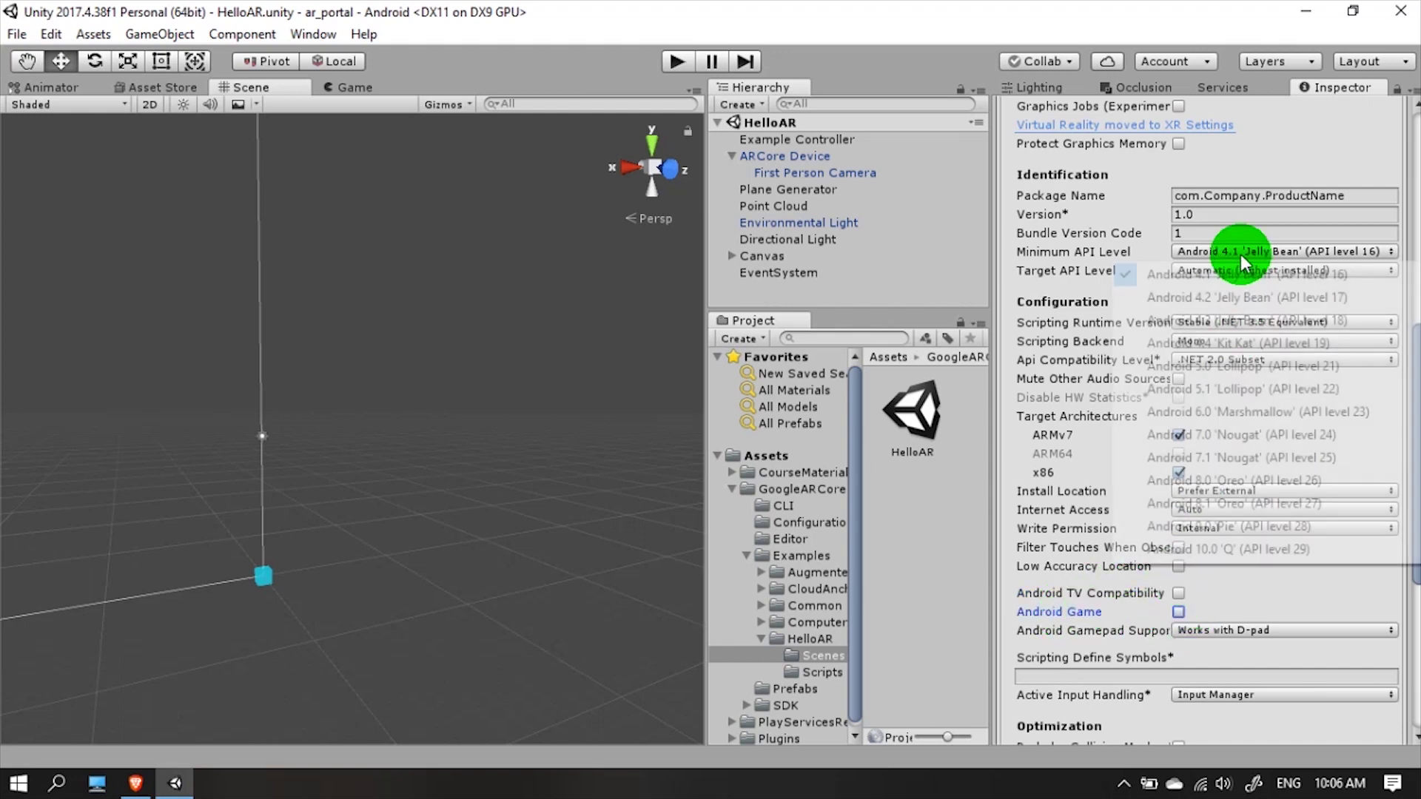
{"action": "left_click", "coordinate": [1231, 386]}
Change the package name from com.Company.ProductName to a custom name ending in AR_Portal.
{"action": "scroll", "coordinate": [1124, 389], "scroll_direction": "down", "scroll_amount": 2}
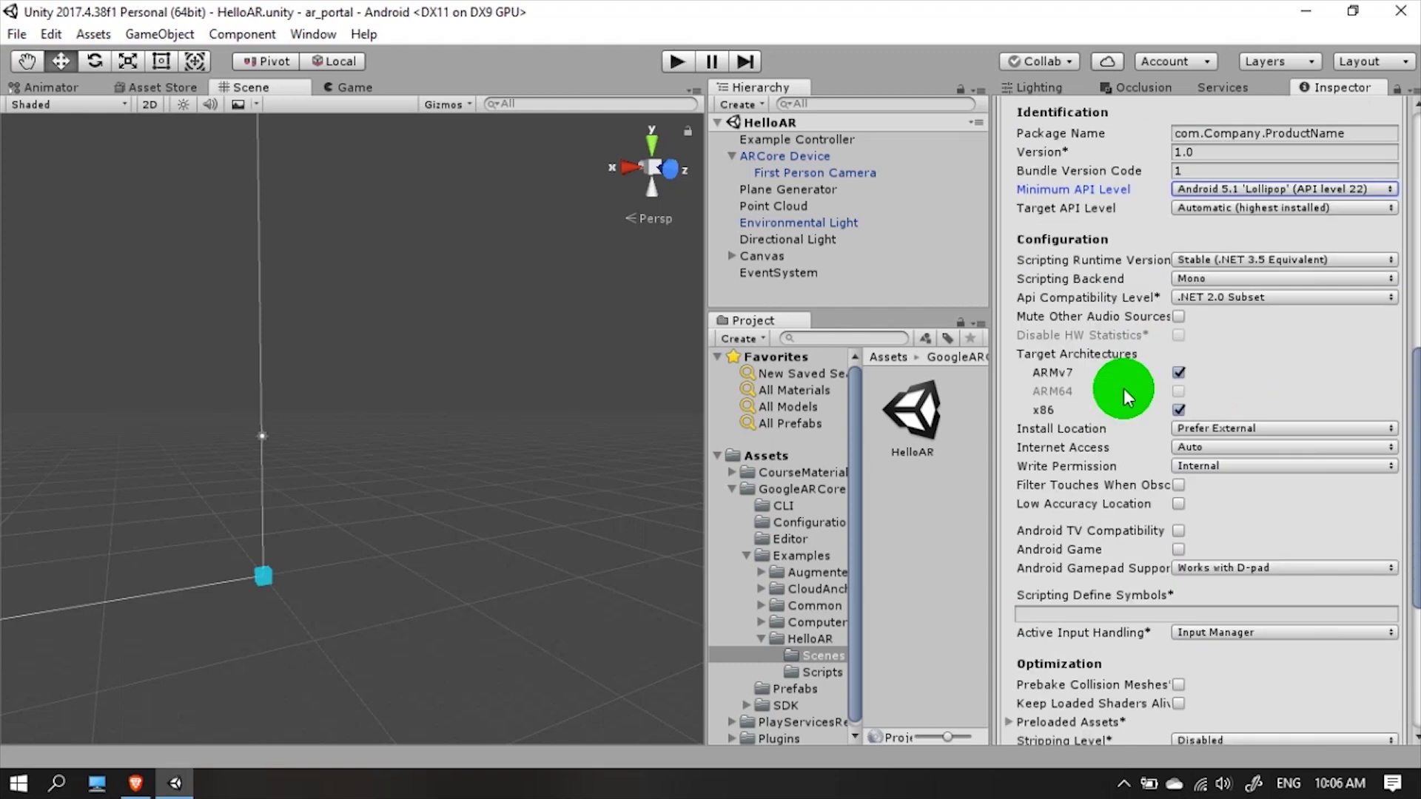
{"action": "left_click", "coordinate": [1326, 133]}
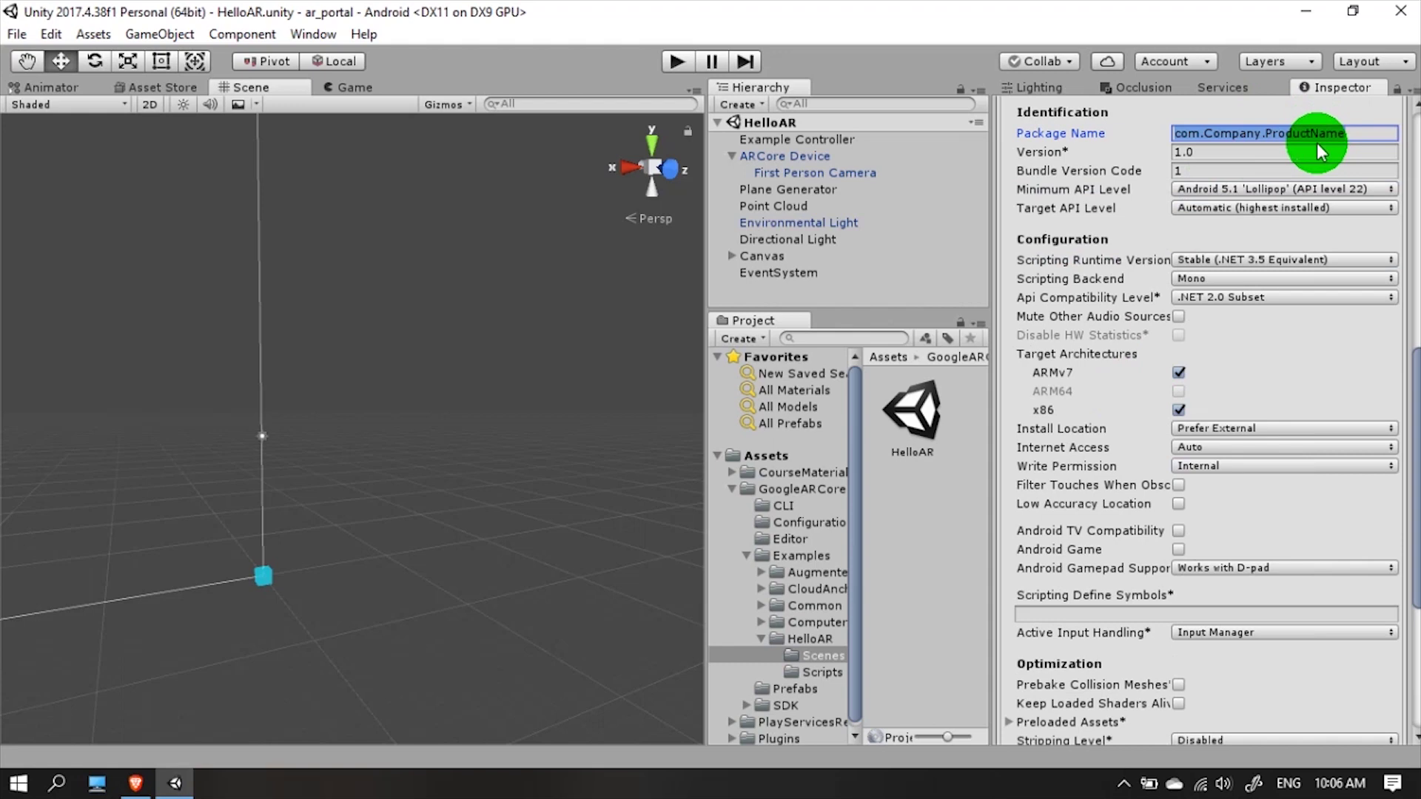
{"action": "left_click", "coordinate": [1349, 134]}
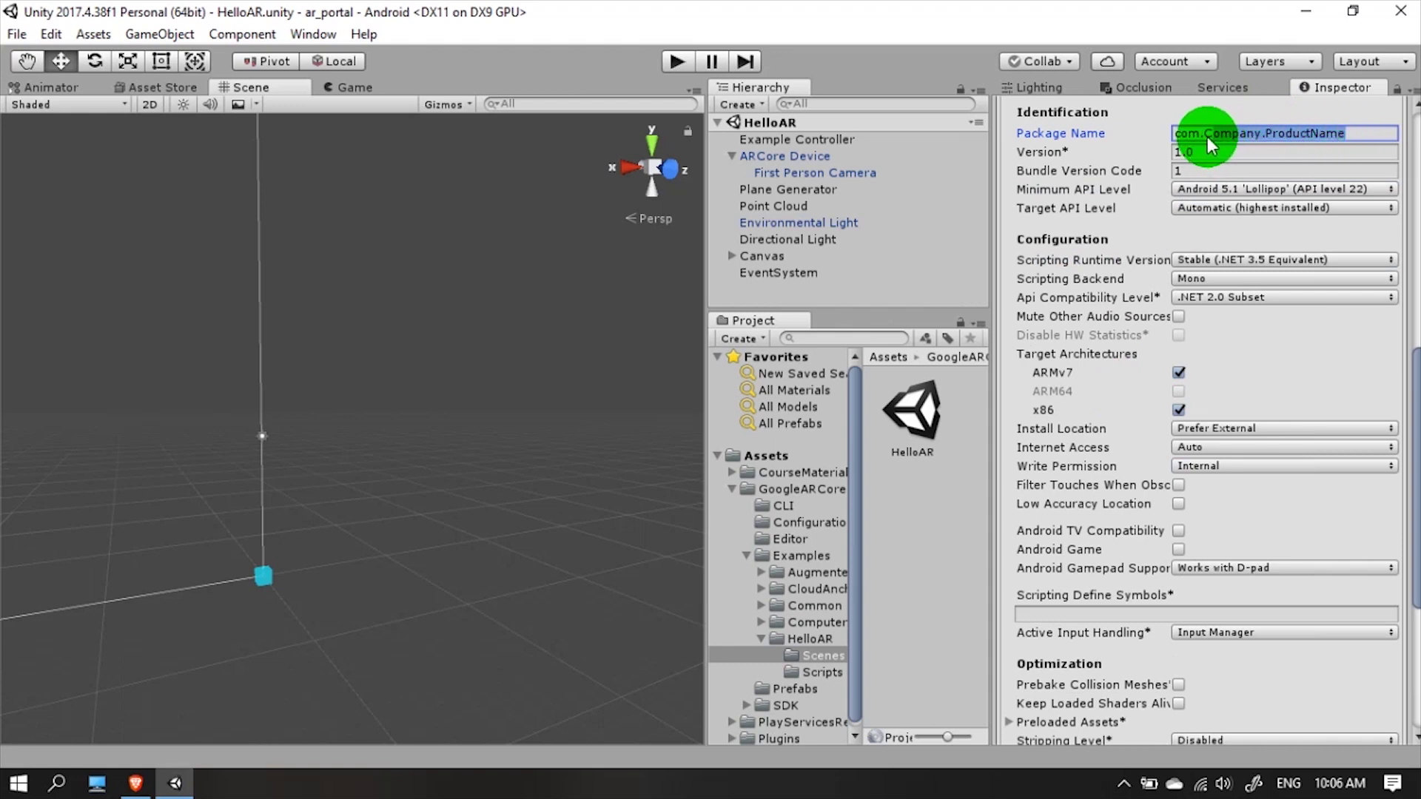
{"action": "type", "text": "sabeythenoob"}
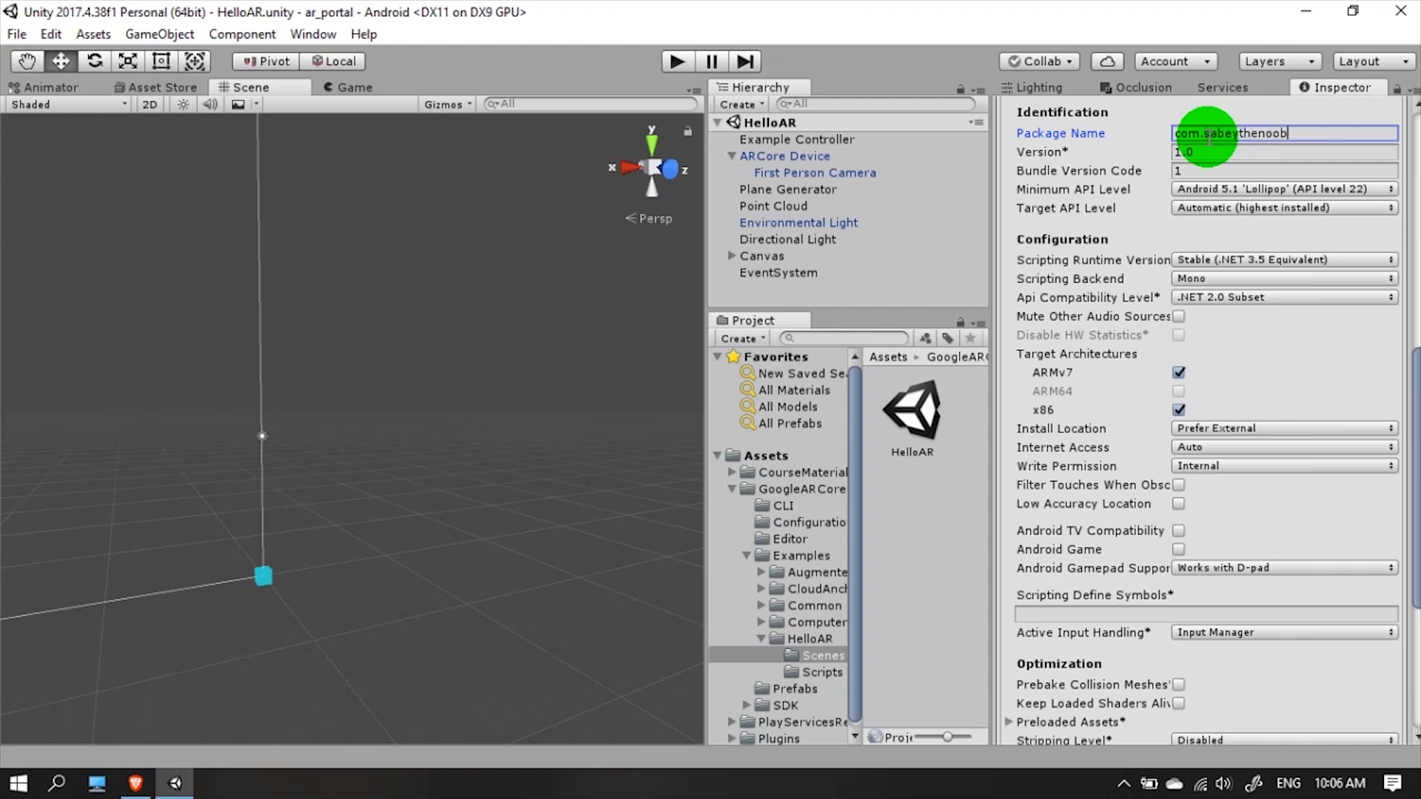
{"action": "type", "text": ".AR_Portal"}
{"action": "scroll", "coordinate": [1056, 588], "scroll_direction": "down", "scroll_amount": 2}
{"action": "scroll", "coordinate": [1110, 518], "scroll_direction": "down", "scroll_amount": 2}
{"action": "scroll", "coordinate": [1128, 499], "scroll_direction": "down", "scroll_amount": 5}
{"action": "scroll", "coordinate": [1169, 422], "scroll_direction": "down", "scroll_amount": 1}
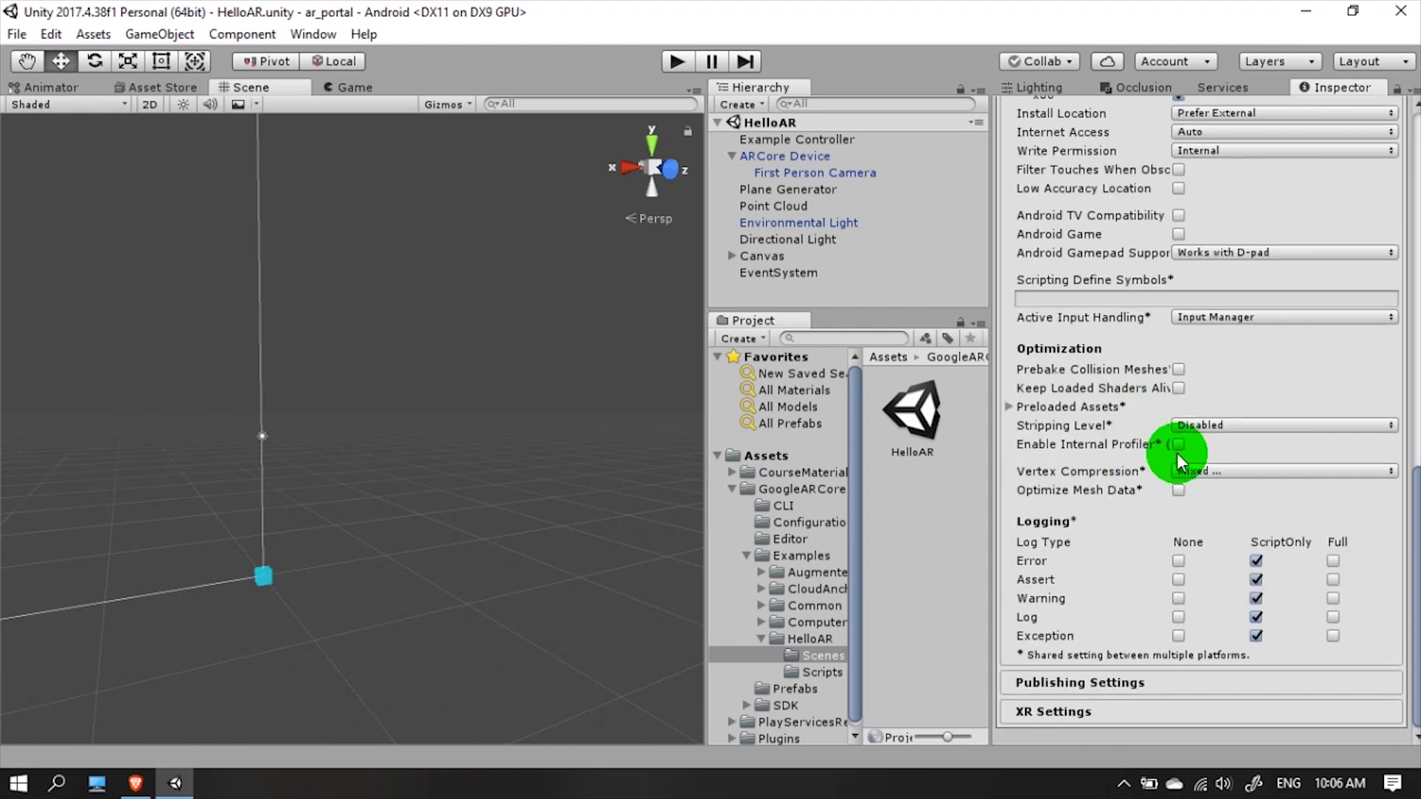
Tick ARCore Supported in the Android XR Settings.
{"action": "left_click", "coordinate": [1116, 684]}
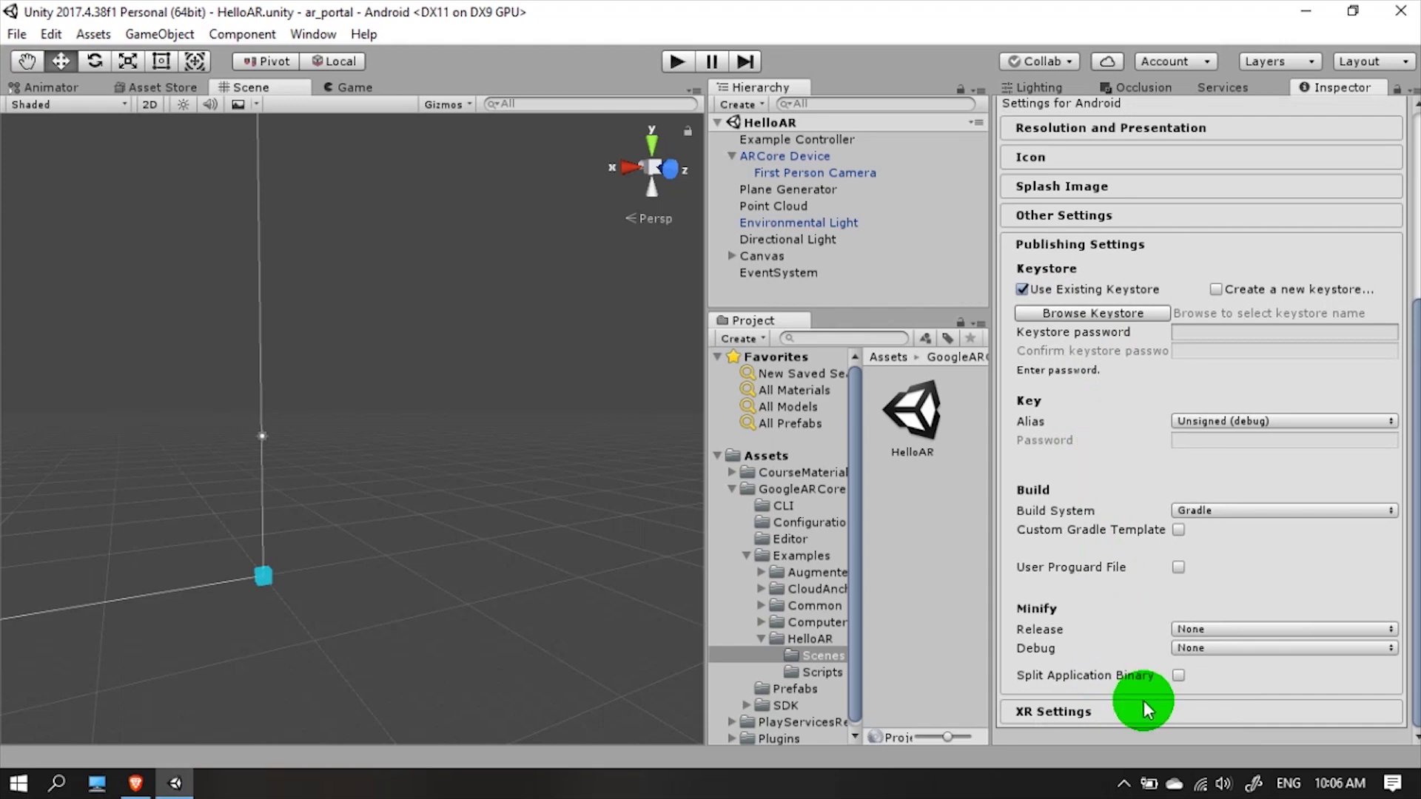
{"action": "left_click", "coordinate": [1106, 712]}
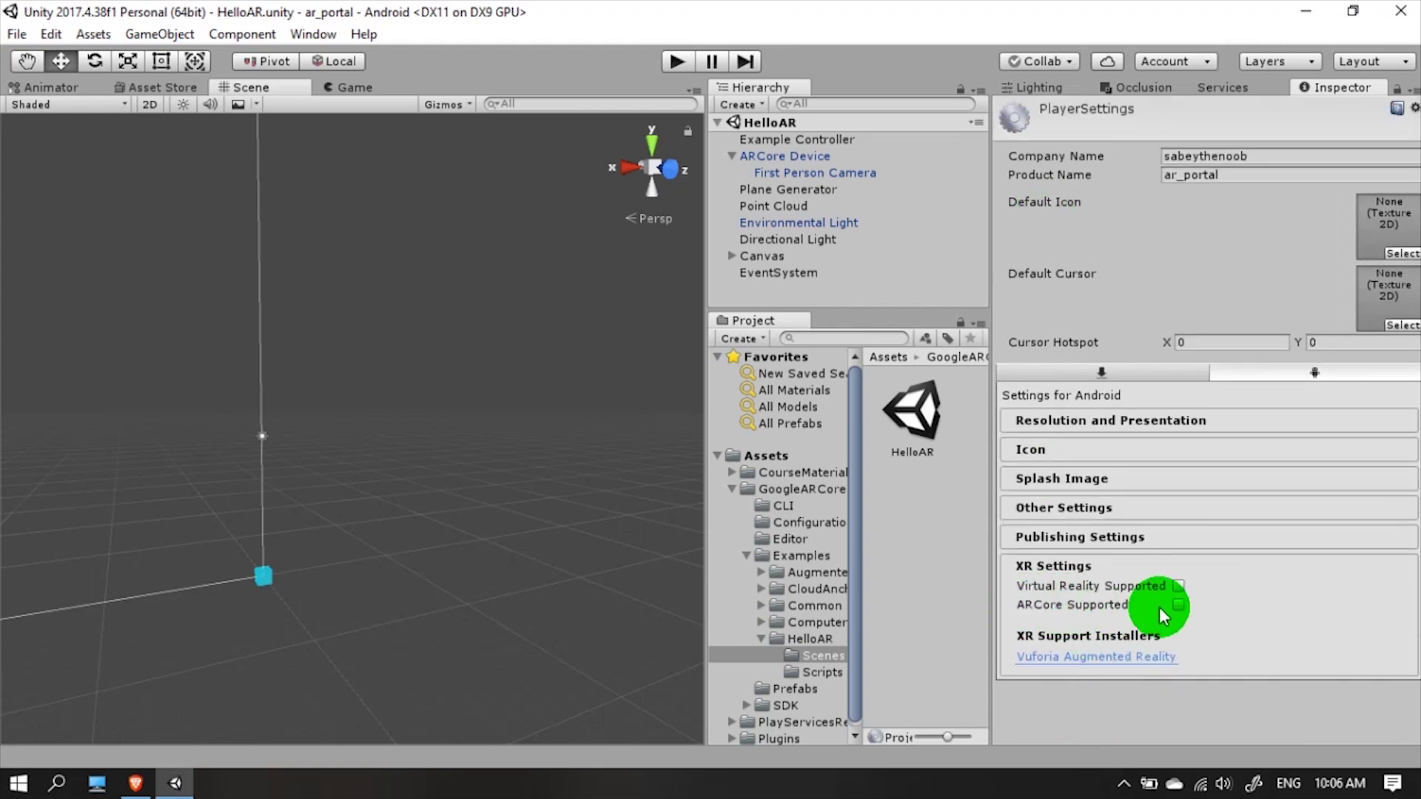
{"action": "left_click", "coordinate": [1178, 607]}
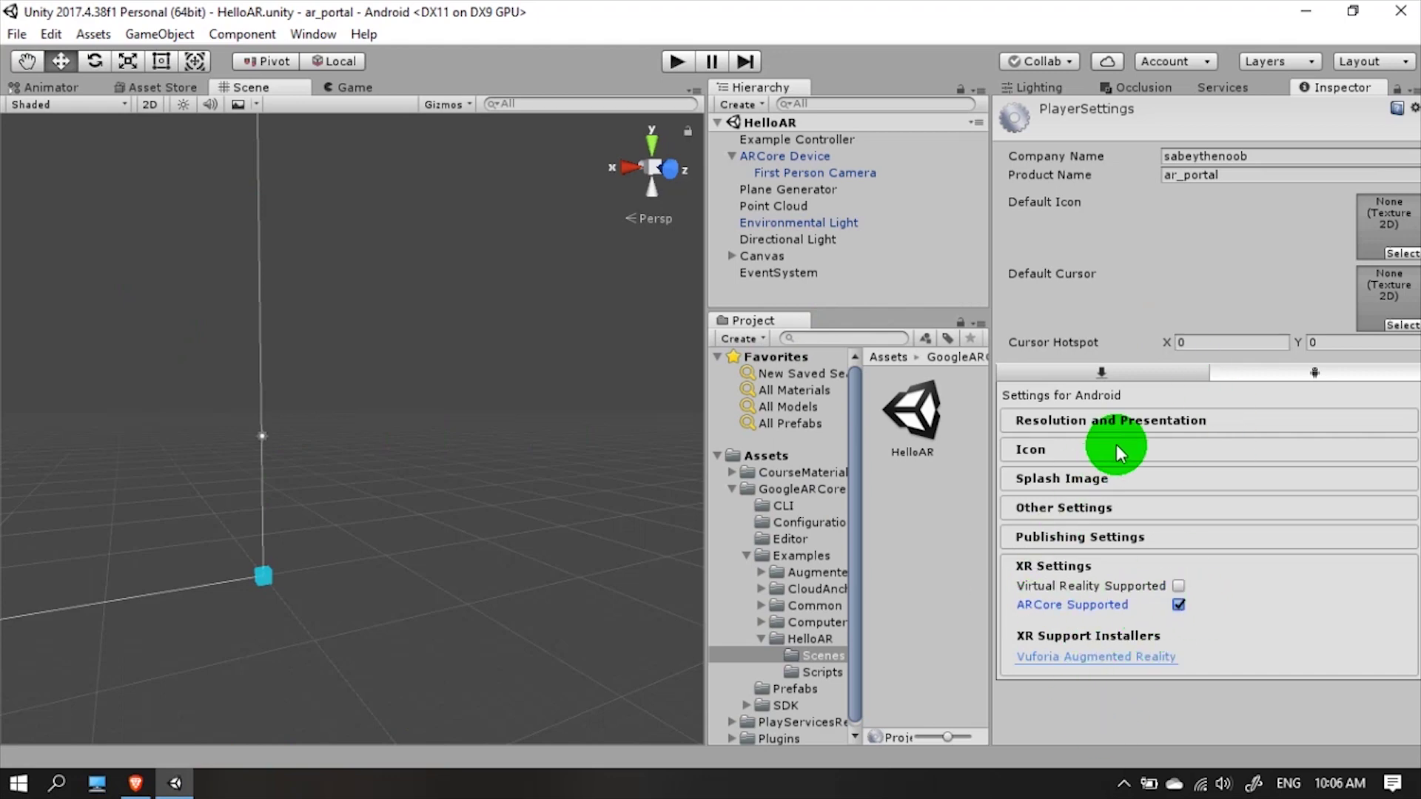
Override the Android icon, assigning fire texture 007 to the 192x192 slot.
{"action": "left_click", "coordinate": [1093, 422]}
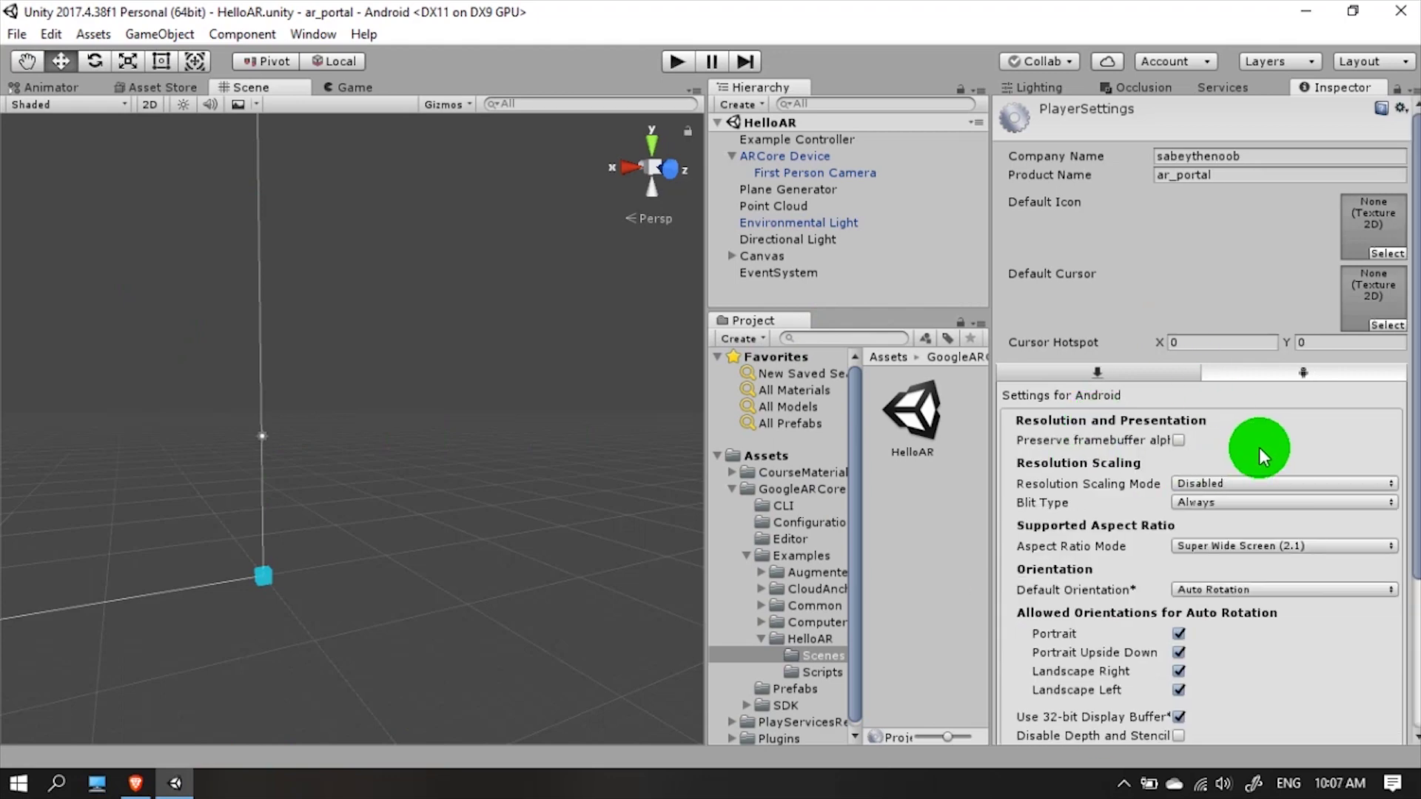
{"action": "scroll", "coordinate": [1174, 460], "scroll_direction": "down", "scroll_amount": 5}
{"action": "left_click", "coordinate": [1094, 603]}
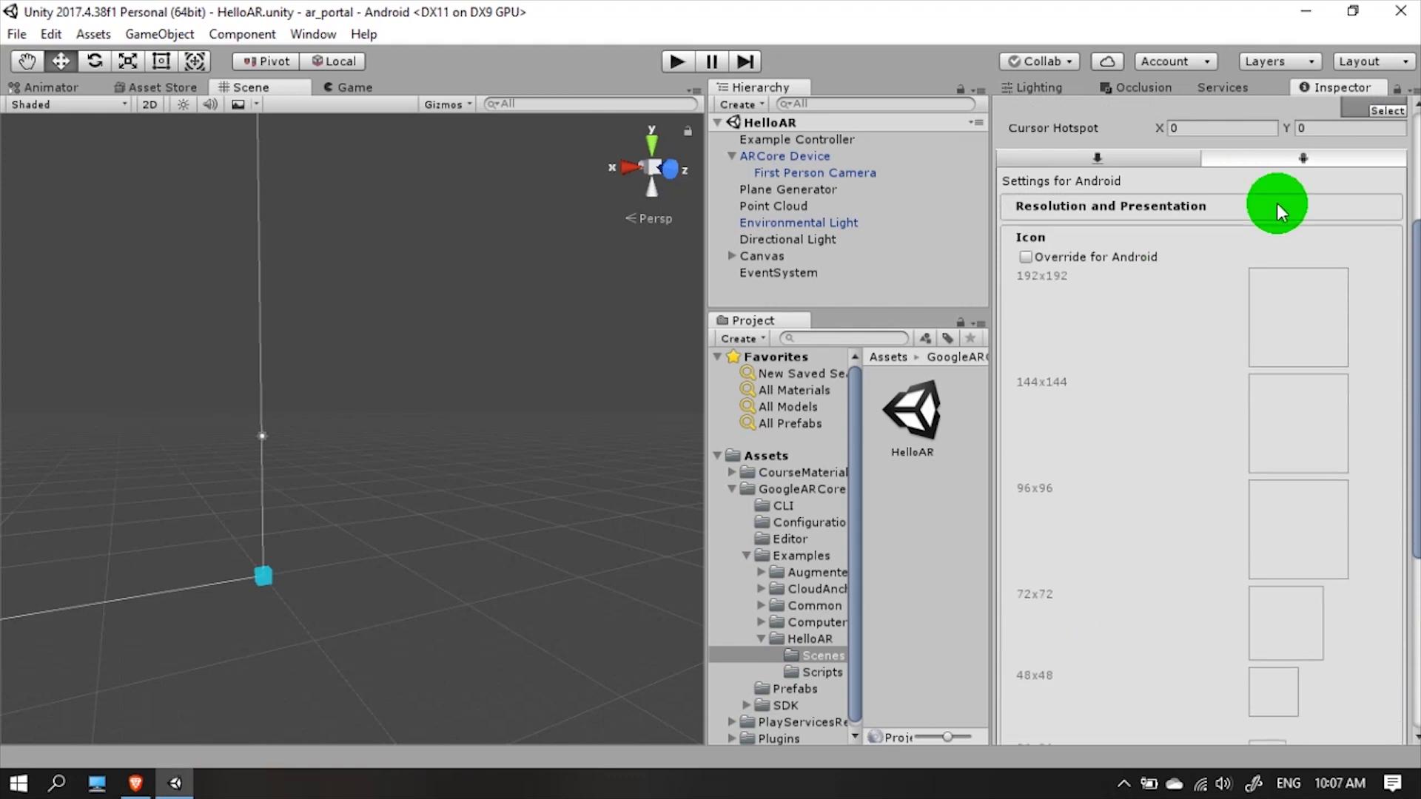
{"action": "left_click", "coordinate": [1051, 256]}
{"action": "left_click", "coordinate": [1229, 327]}
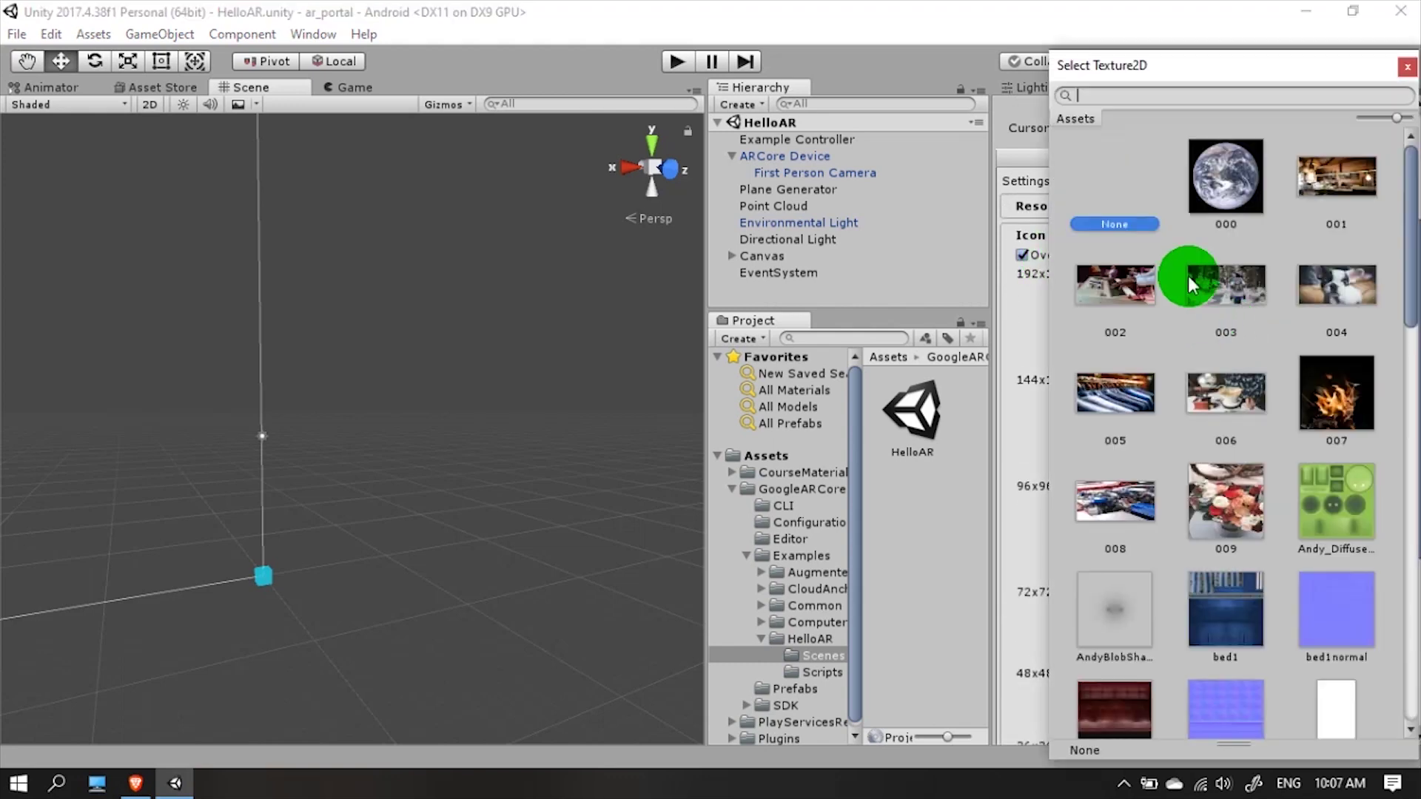
{"action": "double_click", "coordinate": [1338, 396]}
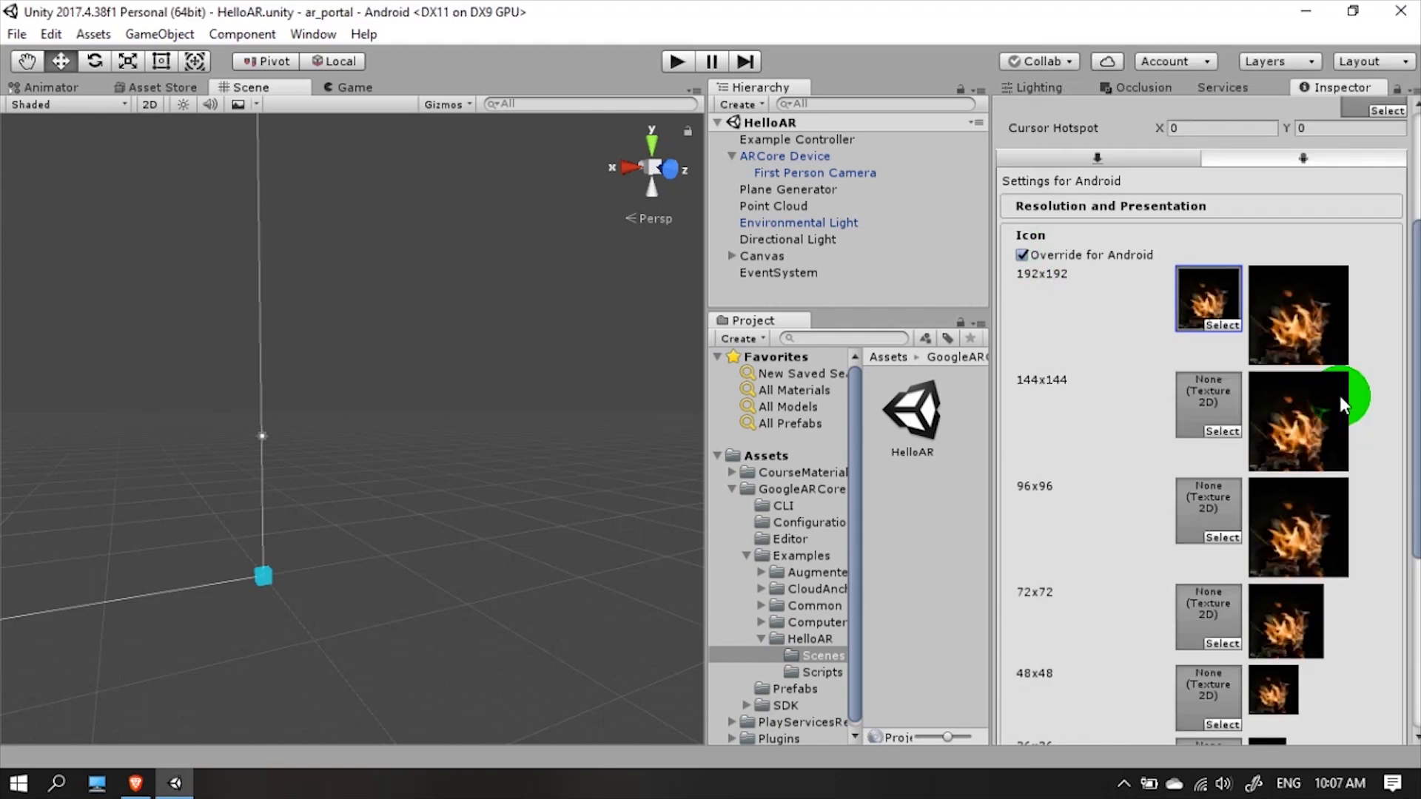
{"action": "scroll", "coordinate": [1280, 549], "scroll_direction": "down", "scroll_amount": 5}
{"action": "scroll", "coordinate": [1280, 549], "scroll_direction": "up", "scroll_amount": 3}
{"action": "scroll", "coordinate": [1281, 549], "scroll_direction": "down", "scroll_amount": 3}
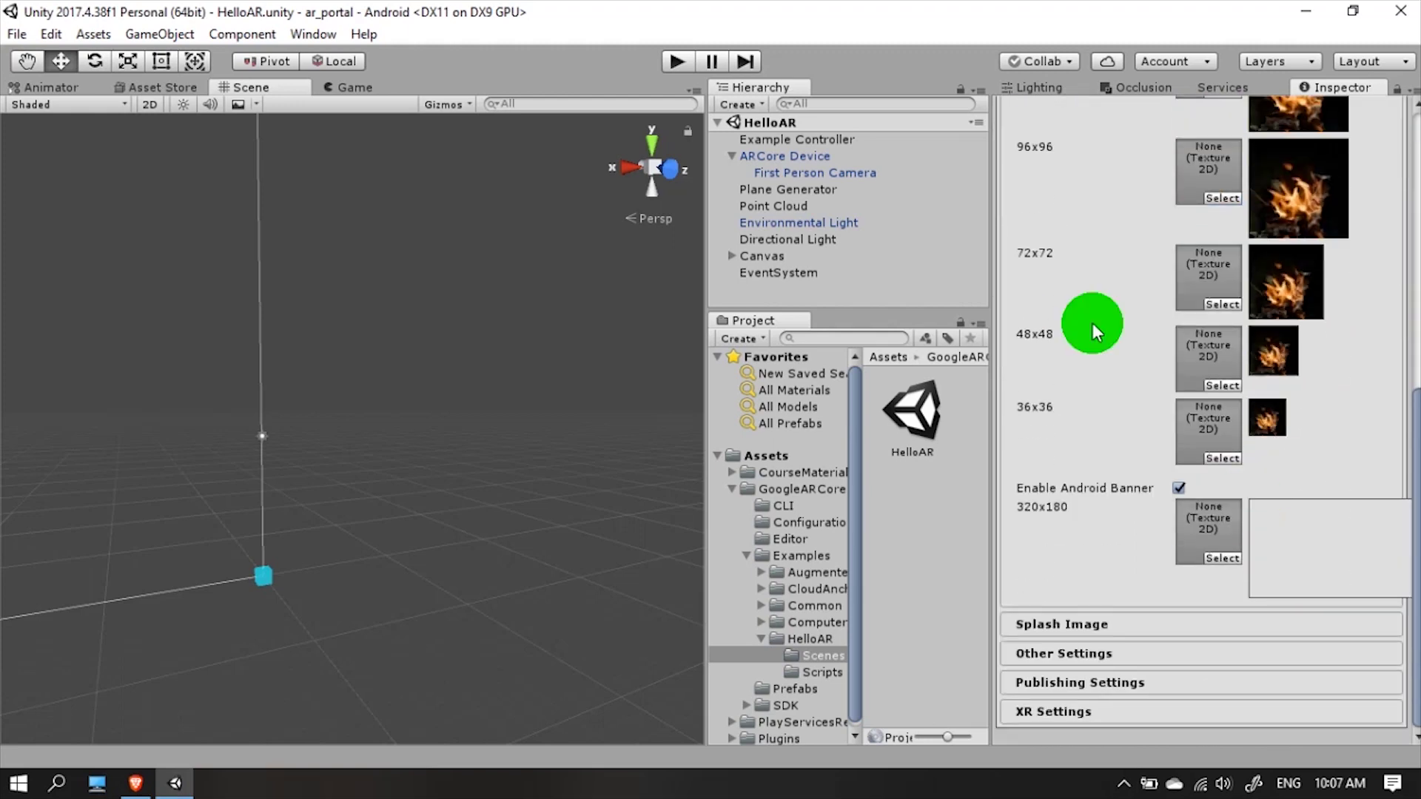
{"action": "scroll", "coordinate": [1051, 297], "scroll_direction": "up", "scroll_amount": 5}
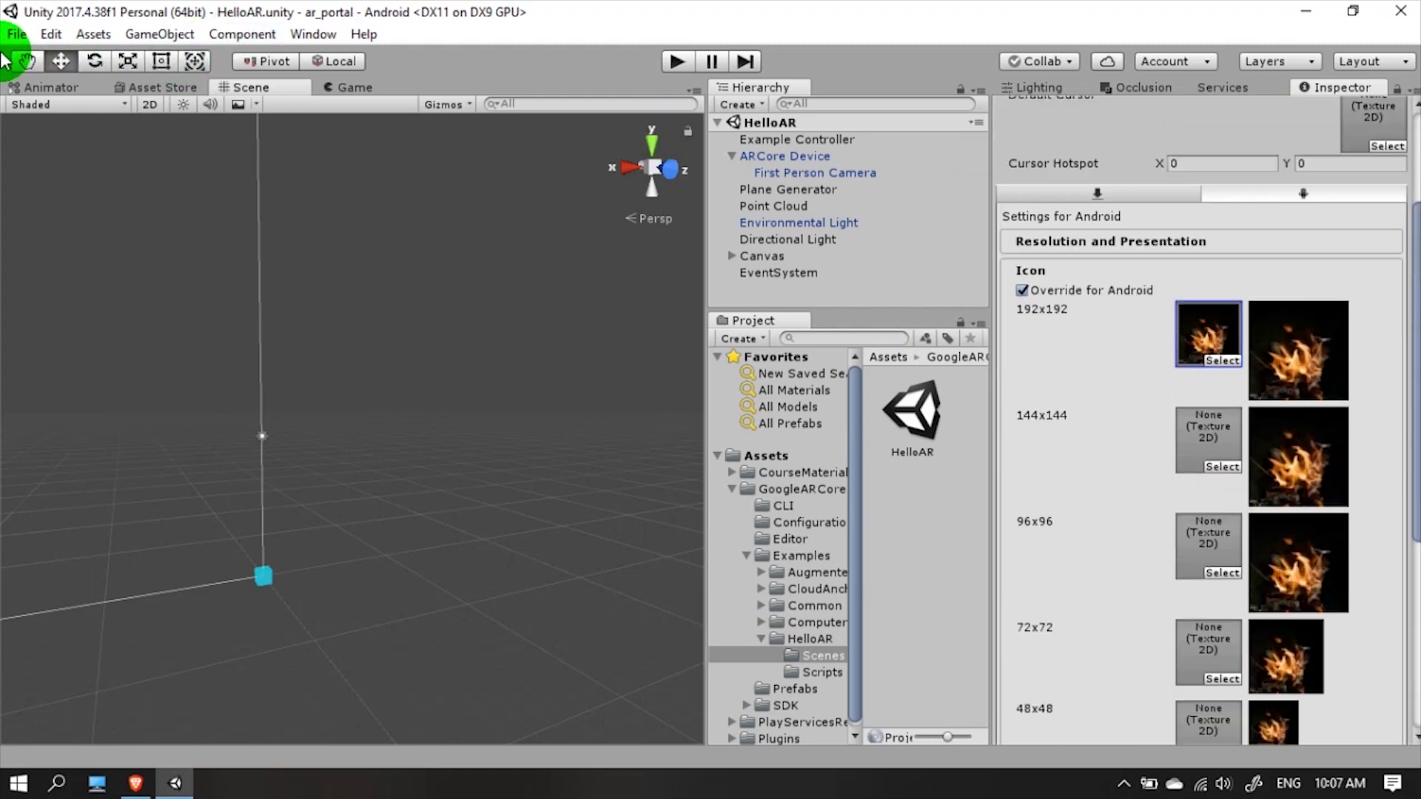
Add the open HelloAR scene to Build Settings as scene 0, then close the window.
{"action": "left_click", "coordinate": [16, 36]}
{"action": "left_click", "coordinate": [96, 241]}
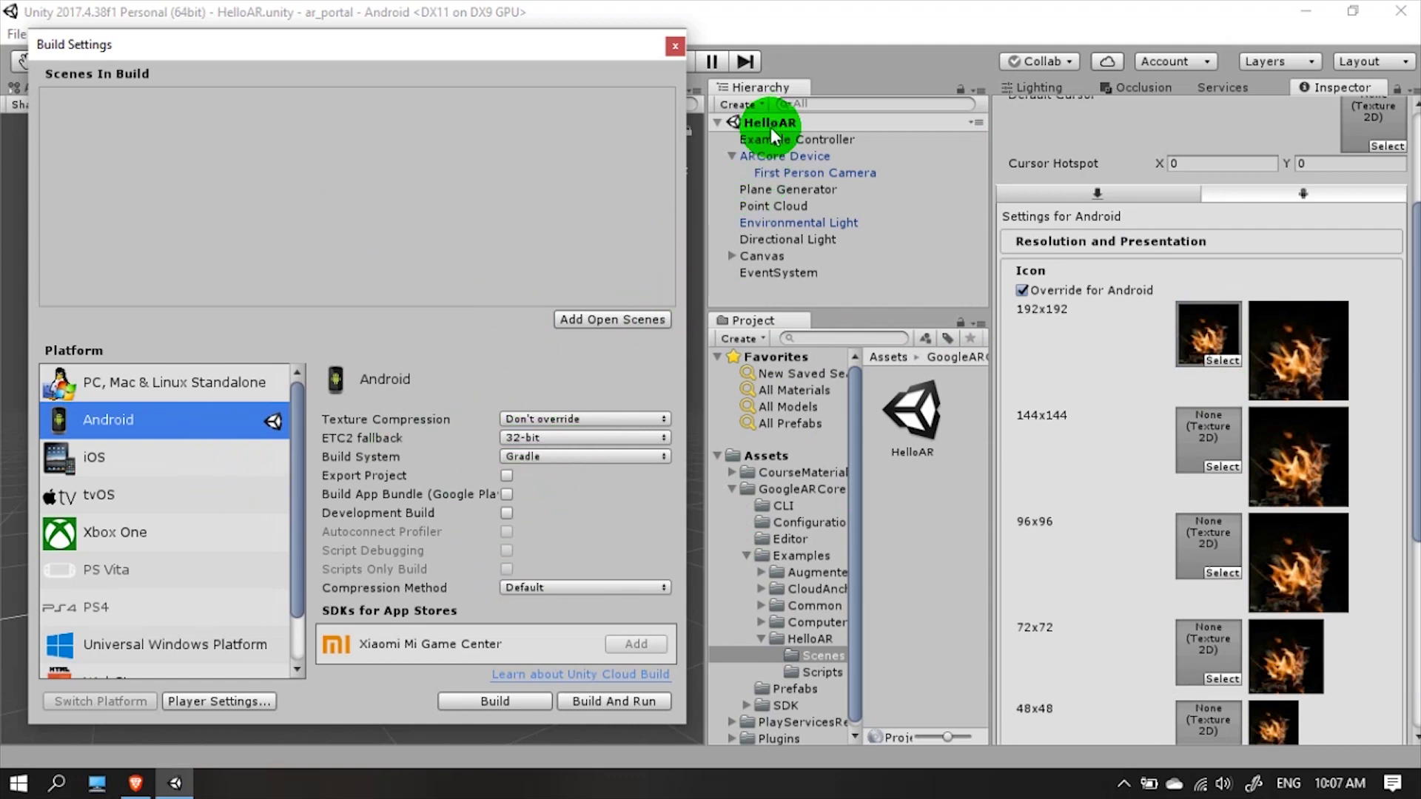
{"action": "left_click", "coordinate": [635, 318]}
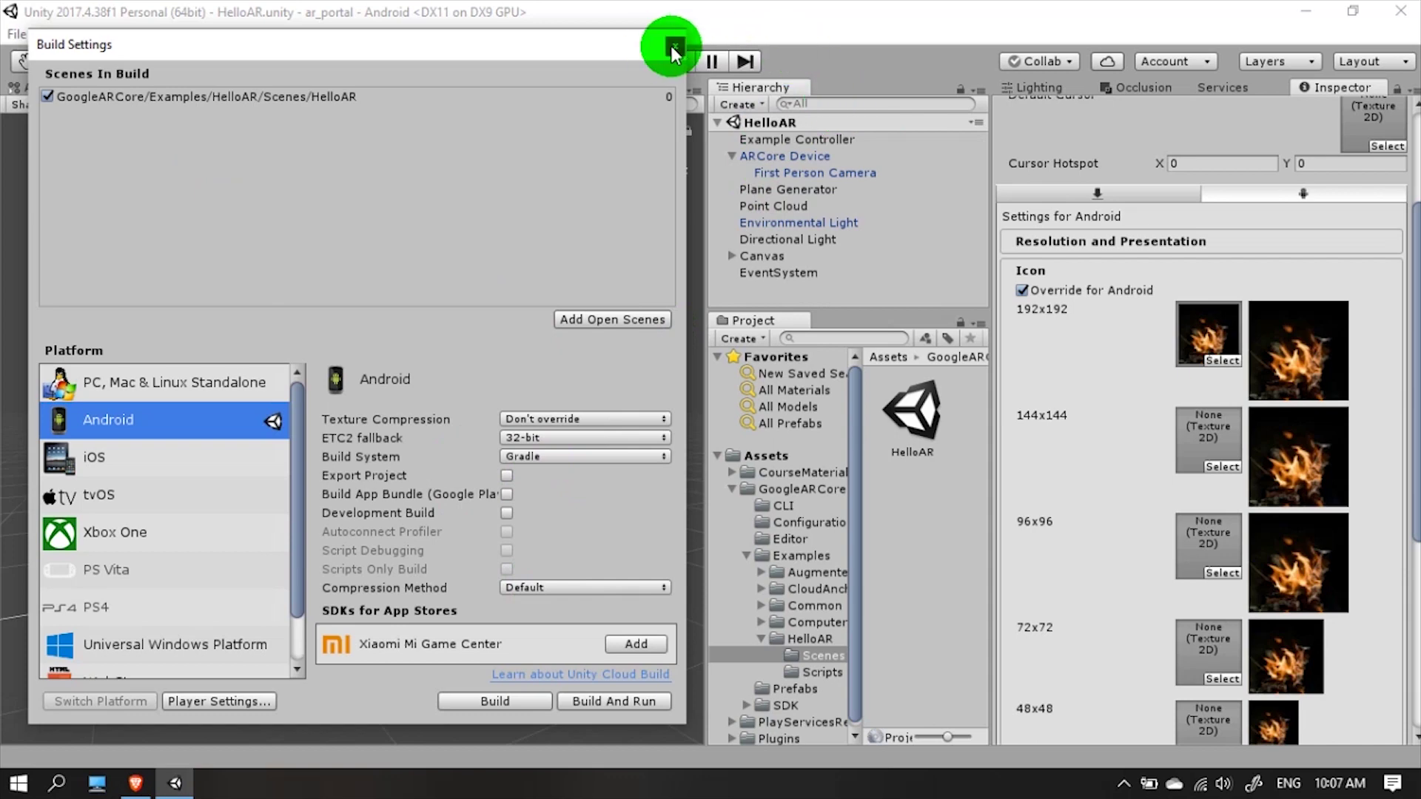
{"action": "left_click", "coordinate": [673, 48]}
{"action": "left_click_drag", "start_coordinate": [463, 289], "coordinate": [446, 455], "text": "alt"}
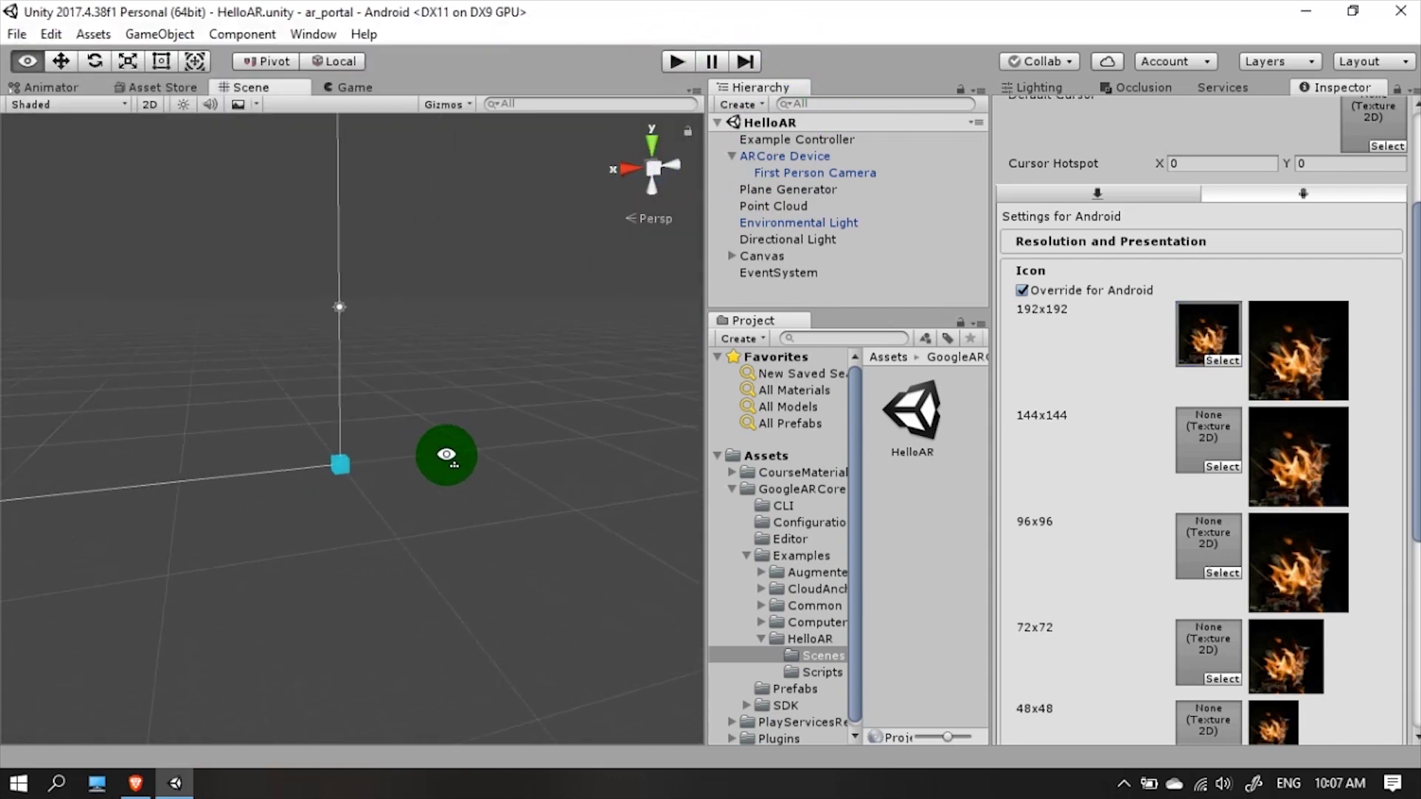
{"action": "left_click_drag", "start_coordinate": [446, 455], "coordinate": [436, 454], "text": "alt"}
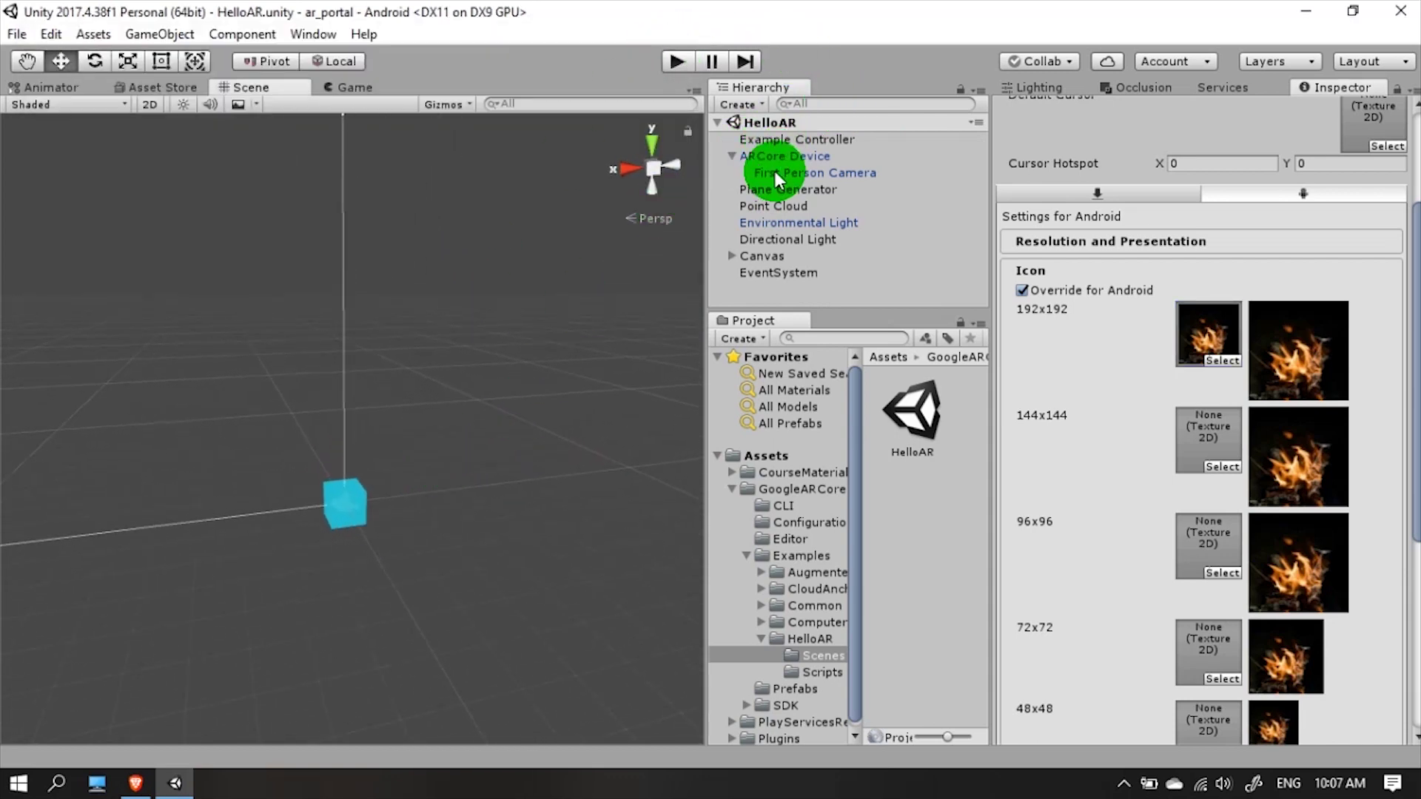
{"action": "left_click", "coordinate": [731, 155]}
Drag the Root prefab from CourseMaterials into the Scene view and select it.
{"action": "left_click", "coordinate": [732, 487]}
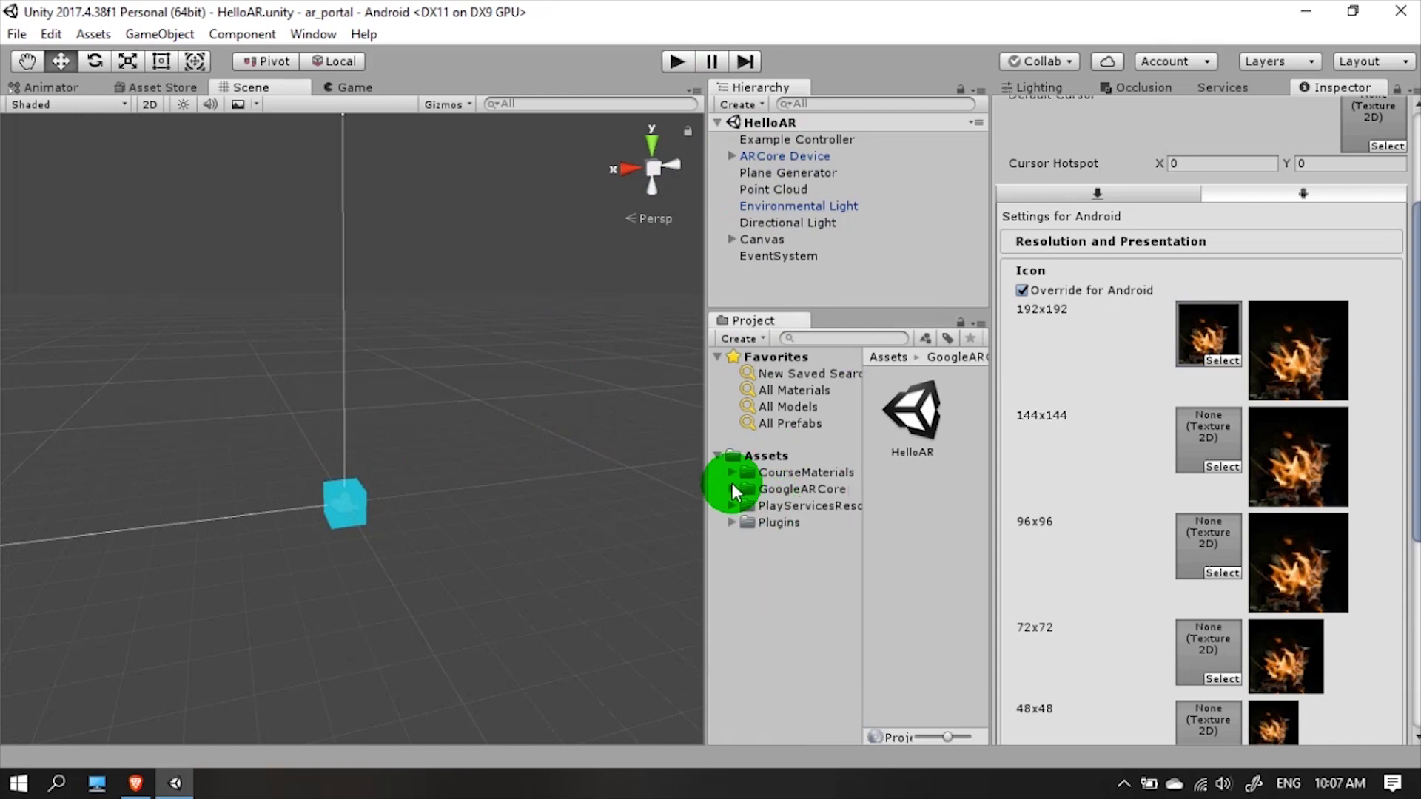
{"action": "left_click", "coordinate": [769, 474]}
{"action": "scroll", "coordinate": [905, 498], "scroll_direction": "down", "scroll_amount": 1}
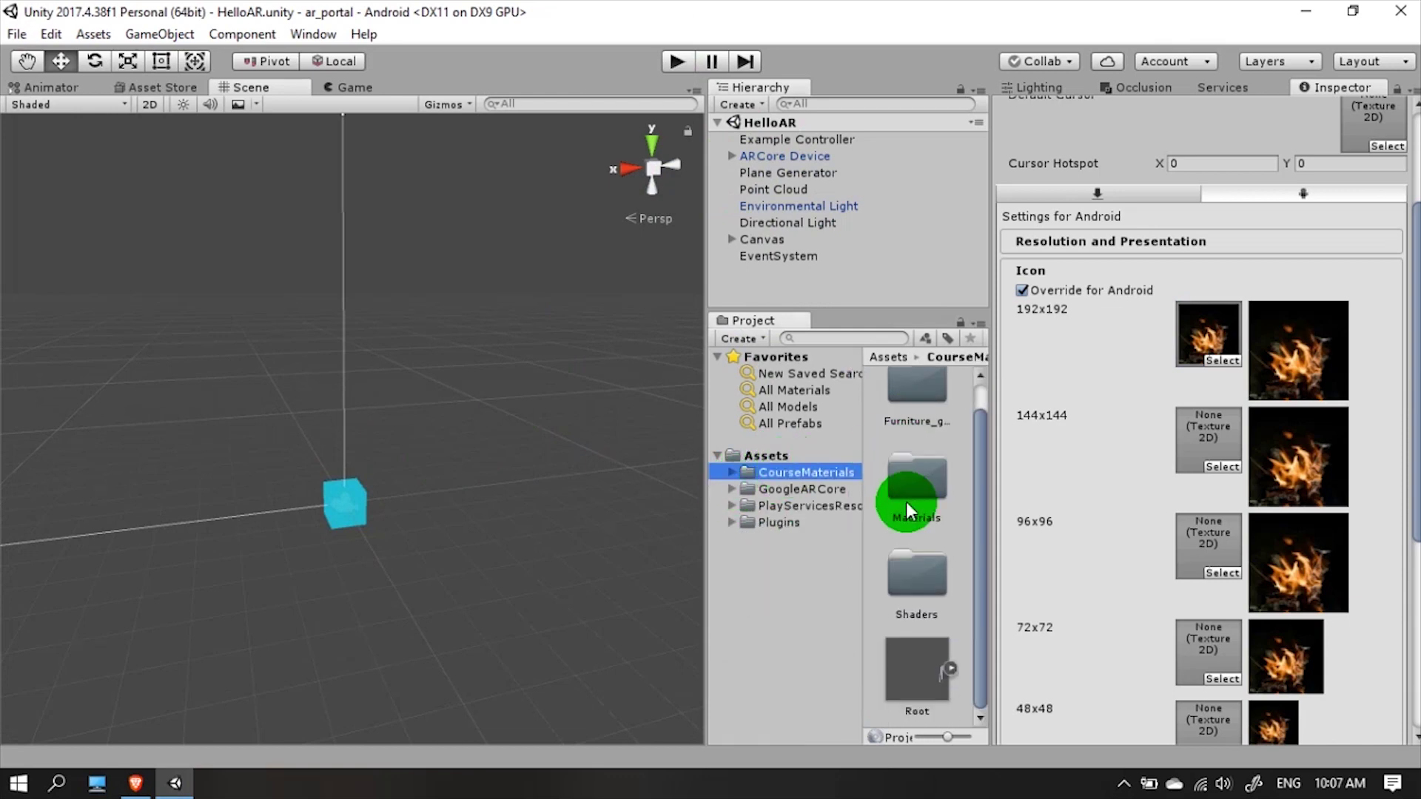
{"action": "mouse_move", "coordinate": [481, 559]}
{"action": "left_mouse_down", "text": "alt"}
{"action": "mouse_move", "coordinate": [207, 485]}
{"action": "mouse_move", "coordinate": [706, 645]}
{"action": "left_mouse_up", "text": "alt"}
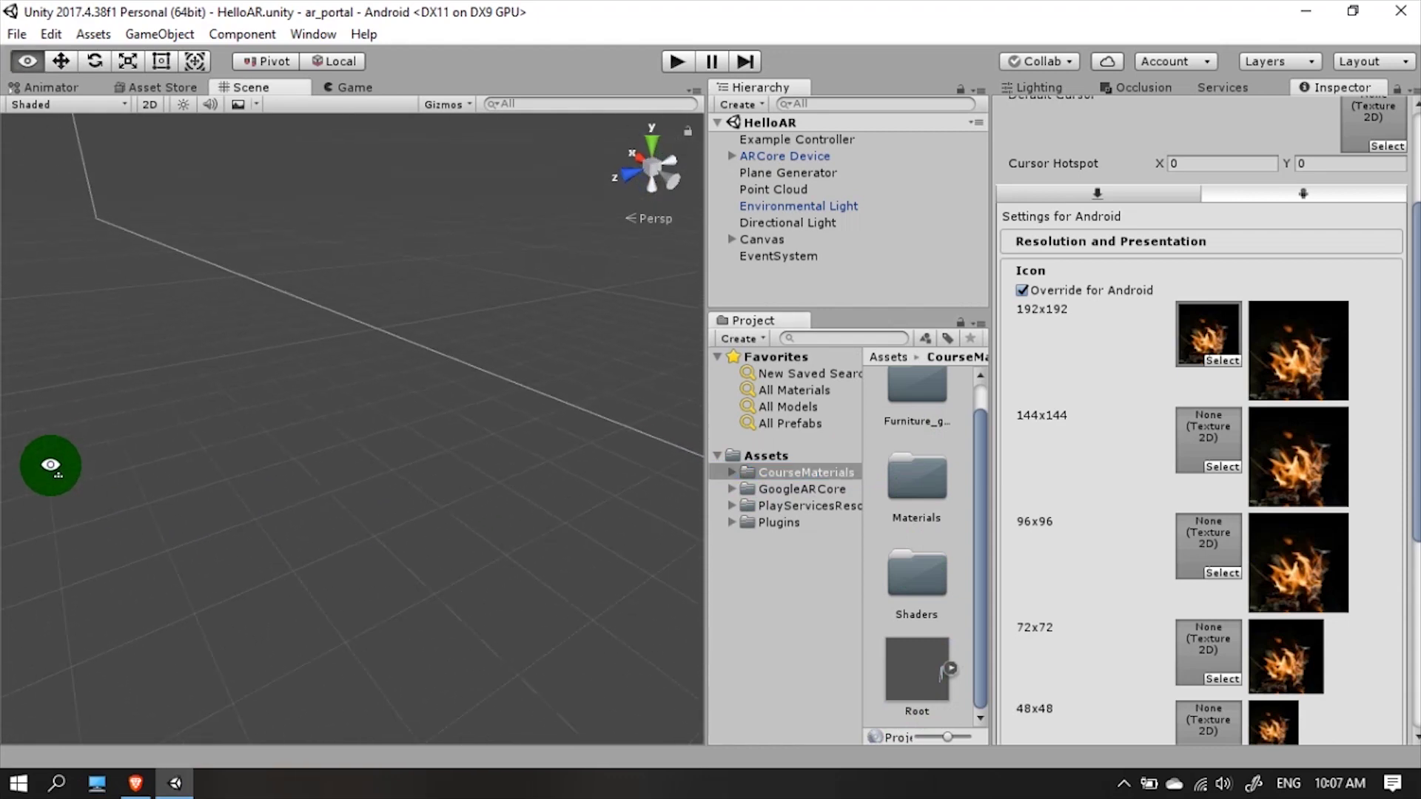
{"action": "left_click_drag", "start_coordinate": [926, 682], "coordinate": [290, 519]}
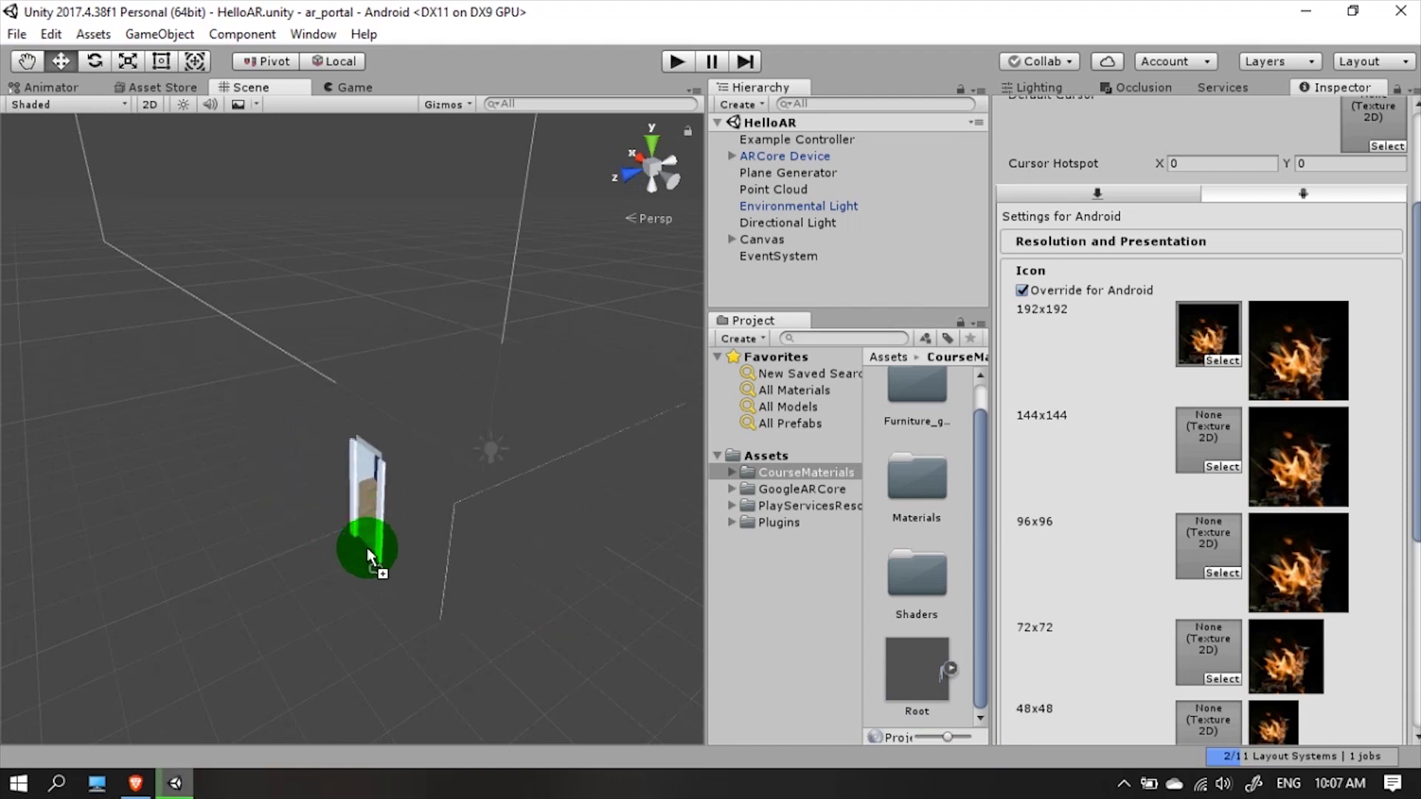
{"action": "left_click_drag", "start_coordinate": [290, 520], "coordinate": [409, 556]}
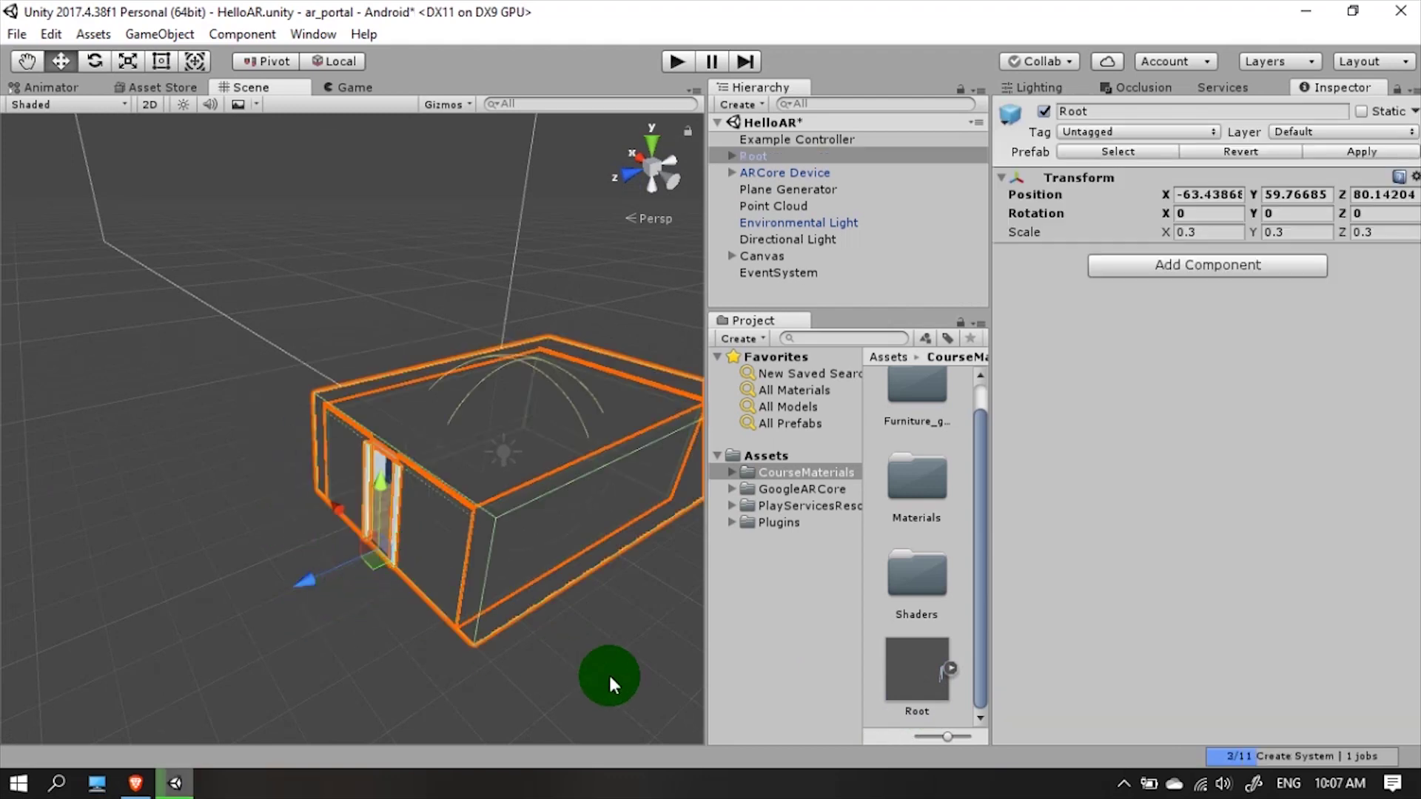
{"action": "mouse_move", "coordinate": [372, 533]}
{"action": "left_mouse_down", "text": "alt"}
{"action": "mouse_move", "coordinate": [485, 538]}
{"action": "mouse_move", "coordinate": [511, 423]}
{"action": "mouse_move", "coordinate": [556, 438]}
{"action": "mouse_move", "coordinate": [635, 412]}
{"action": "mouse_move", "coordinate": [349, 435]}
{"action": "mouse_move", "coordinate": [569, 405]}
{"action": "mouse_move", "coordinate": [1258, 415]}
{"action": "mouse_move", "coordinate": [276, 424]}
{"action": "mouse_move", "coordinate": [327, 485]}
{"action": "mouse_move", "coordinate": [761, 444]}
{"action": "mouse_move", "coordinate": [650, 508]}
{"action": "mouse_move", "coordinate": [555, 444]}
{"action": "mouse_move", "coordinate": [497, 437]}
{"action": "mouse_move", "coordinate": [529, 456]}
{"action": "mouse_move", "coordinate": [412, 431]}
{"action": "left_mouse_up", "text": "alt"}
{"action": "left_click", "coordinate": [324, 372]}
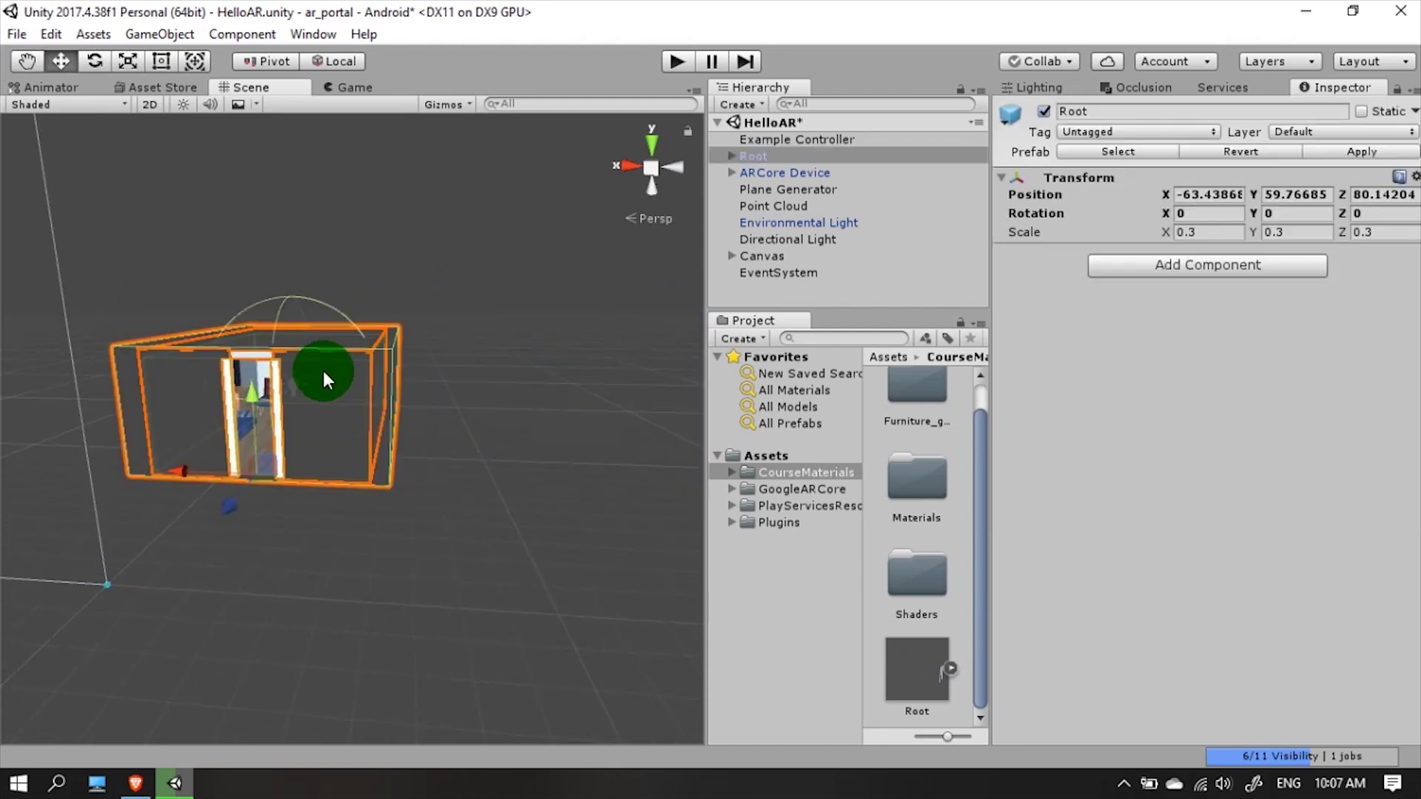
{"action": "left_click", "coordinate": [732, 154]}
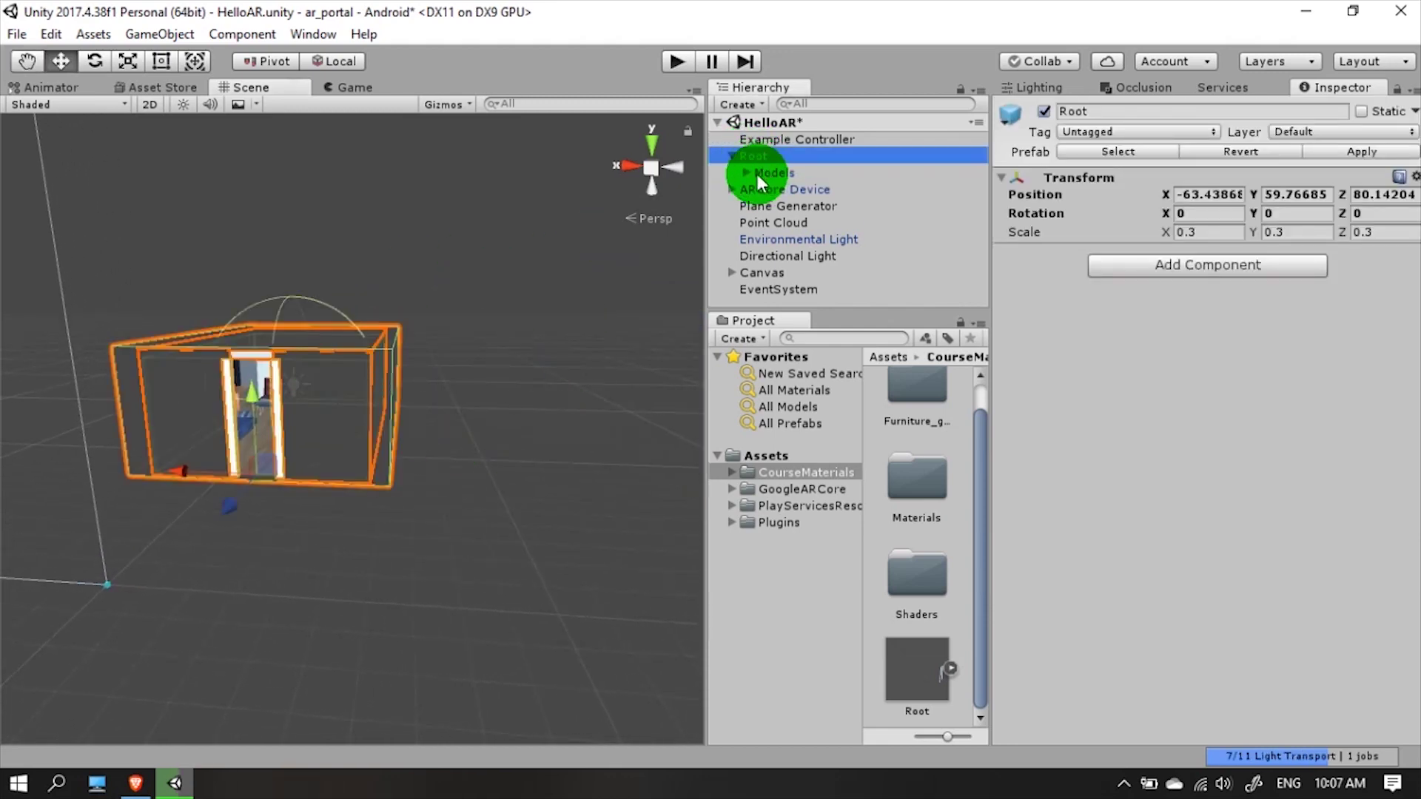
{"action": "scroll", "coordinate": [790, 246], "scroll_direction": "down", "scroll_amount": 3}
{"action": "scroll", "coordinate": [791, 250], "scroll_direction": "down", "scroll_amount": 3}
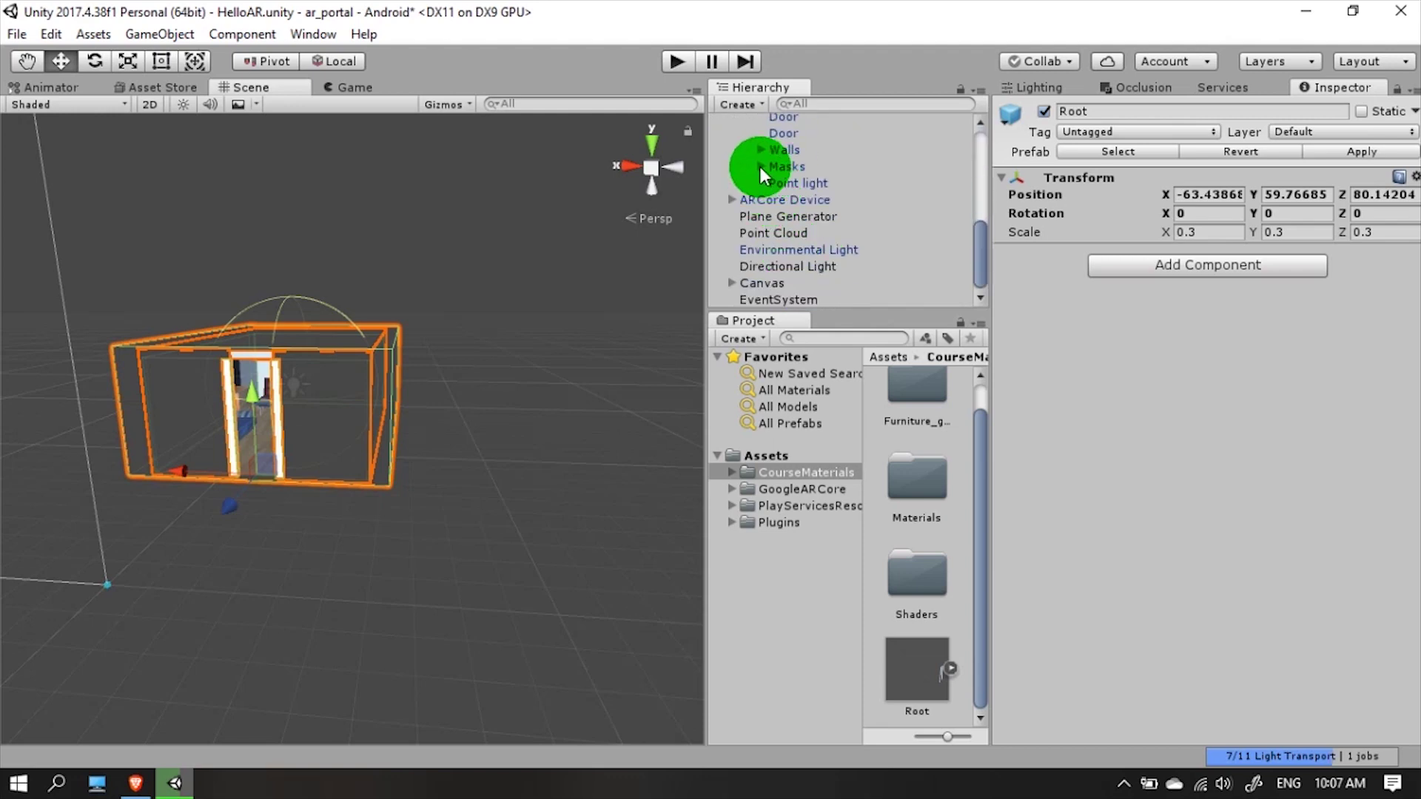
{"action": "left_click", "coordinate": [761, 167]}
{"action": "left_click", "coordinate": [786, 167]}
{"action": "left_click", "coordinate": [799, 182]}
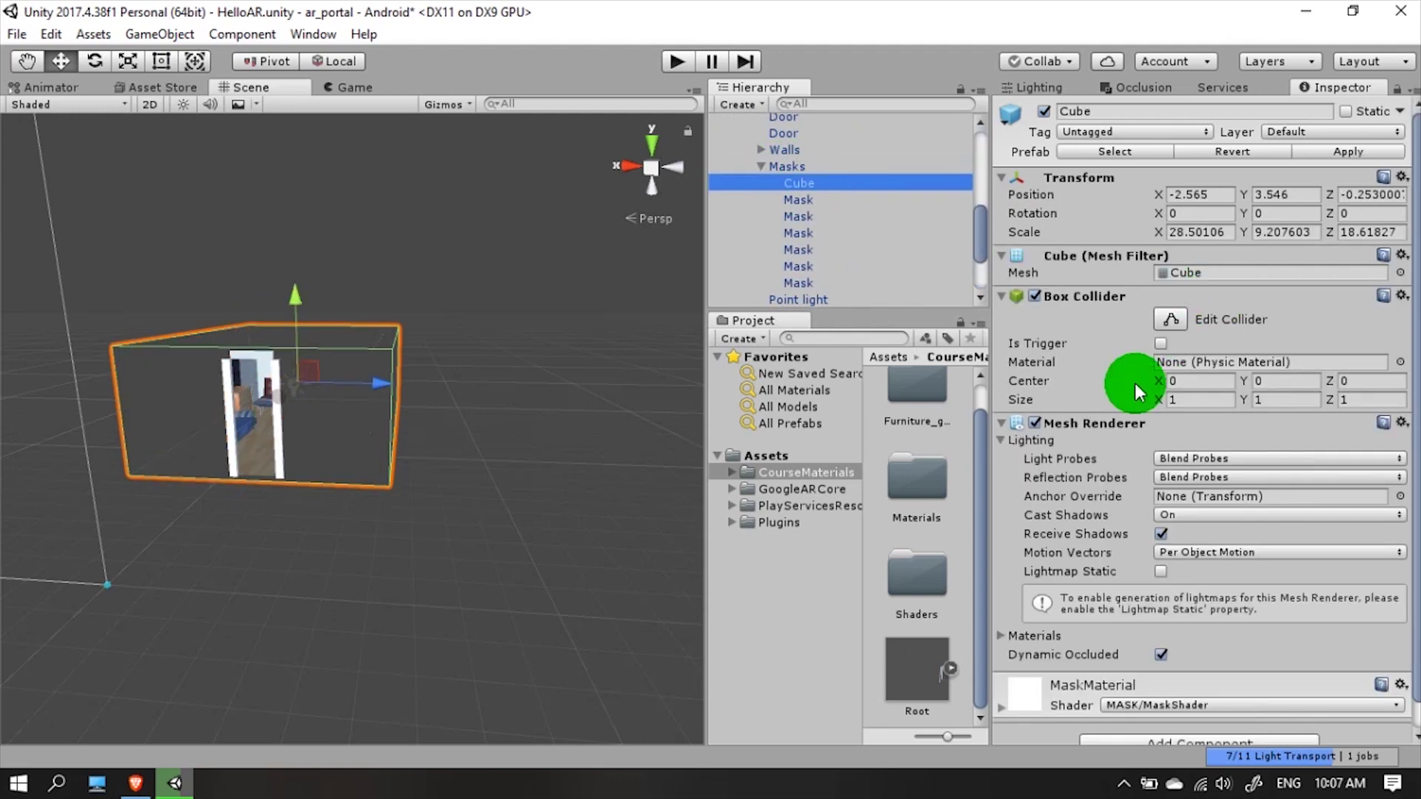
{"action": "scroll", "coordinate": [1176, 378], "scroll_direction": "down", "scroll_amount": 2}
{"action": "left_click", "coordinate": [1014, 659]}
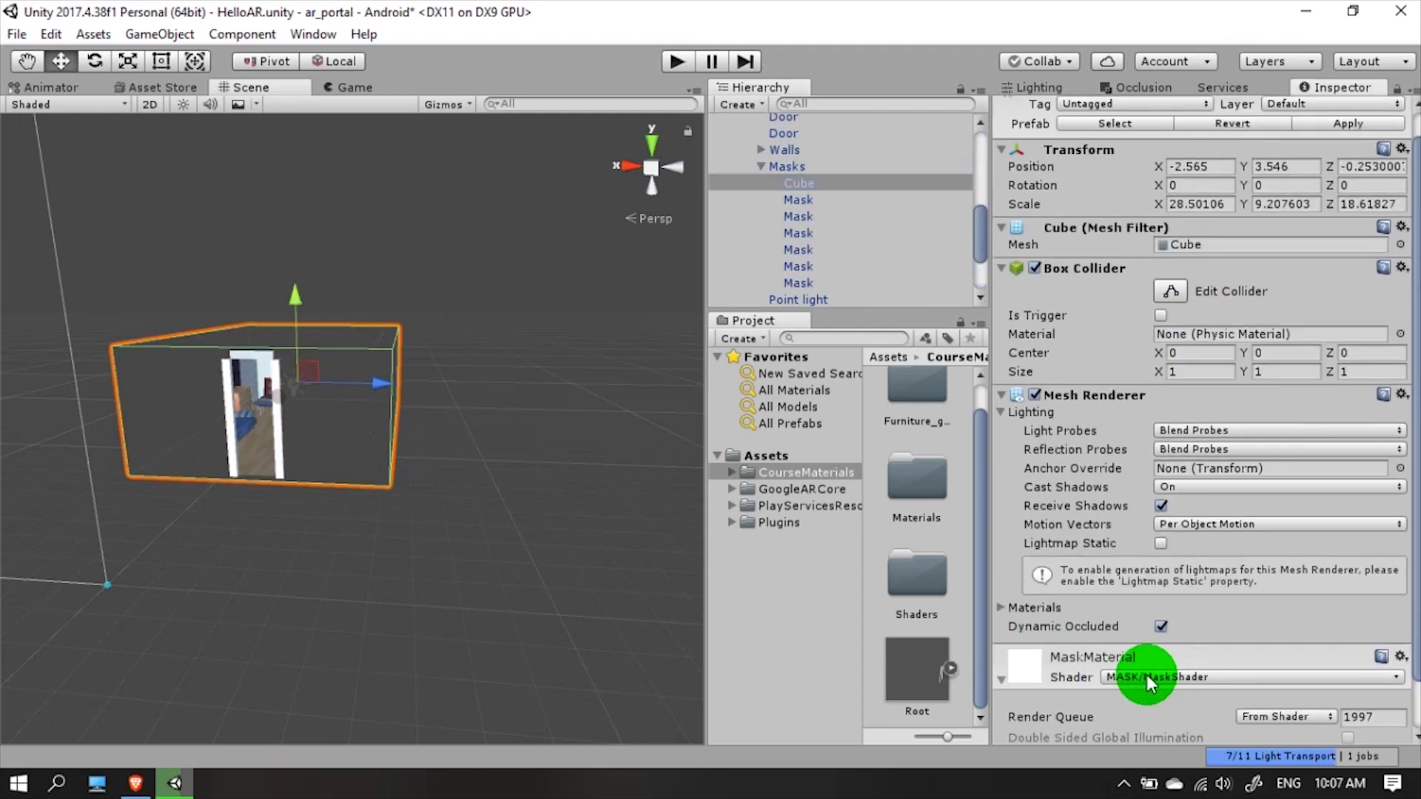
{"action": "scroll", "coordinate": [1076, 553], "scroll_direction": "down", "scroll_amount": 3}
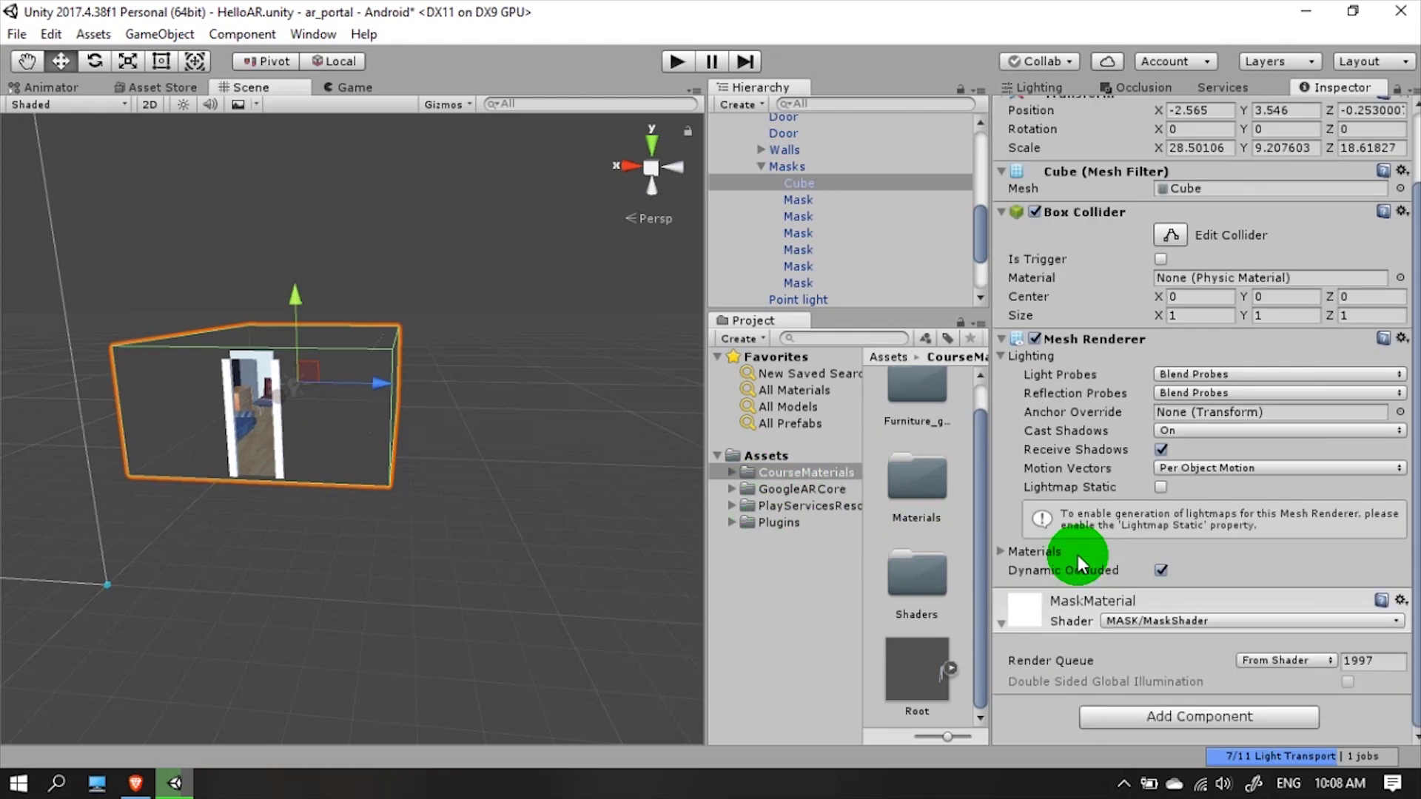
{"action": "left_click", "coordinate": [1147, 620]}
{"action": "left_click", "coordinate": [1080, 625]}
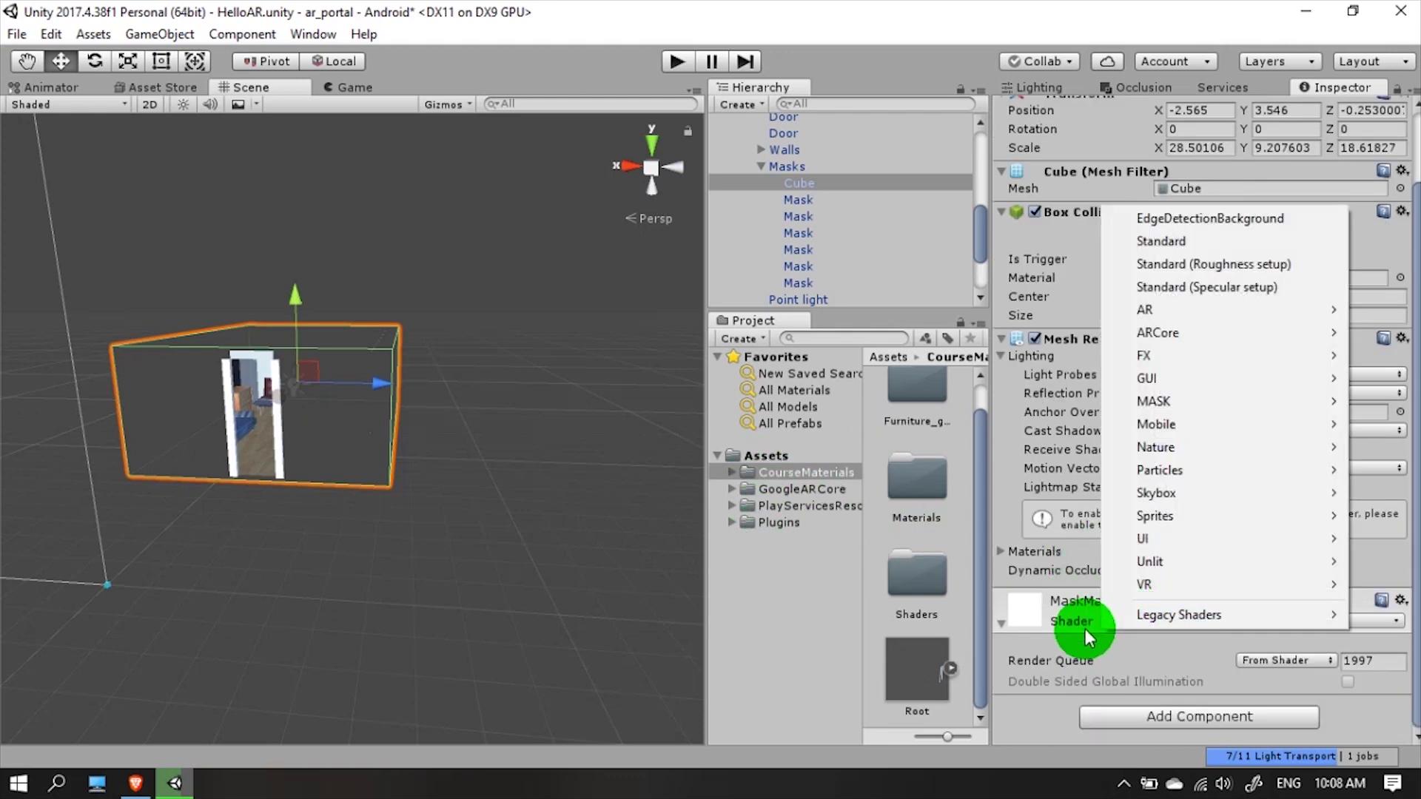
{"action": "left_click", "coordinate": [1036, 607]}
{"action": "left_click", "coordinate": [307, 385]}
{"action": "left_click", "coordinate": [829, 137]}
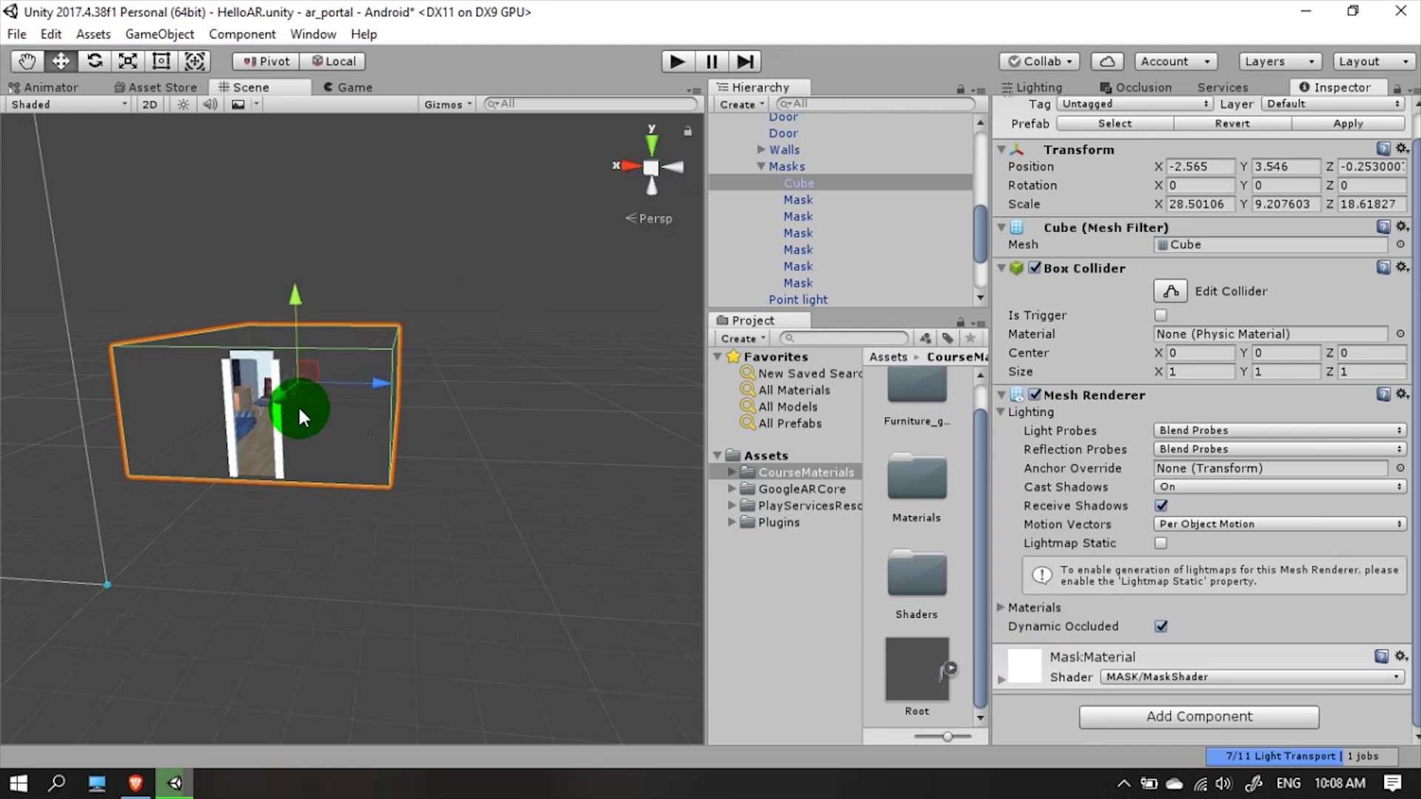
{"action": "scroll", "coordinate": [313, 464], "scroll_direction": "up", "scroll_amount": 5}
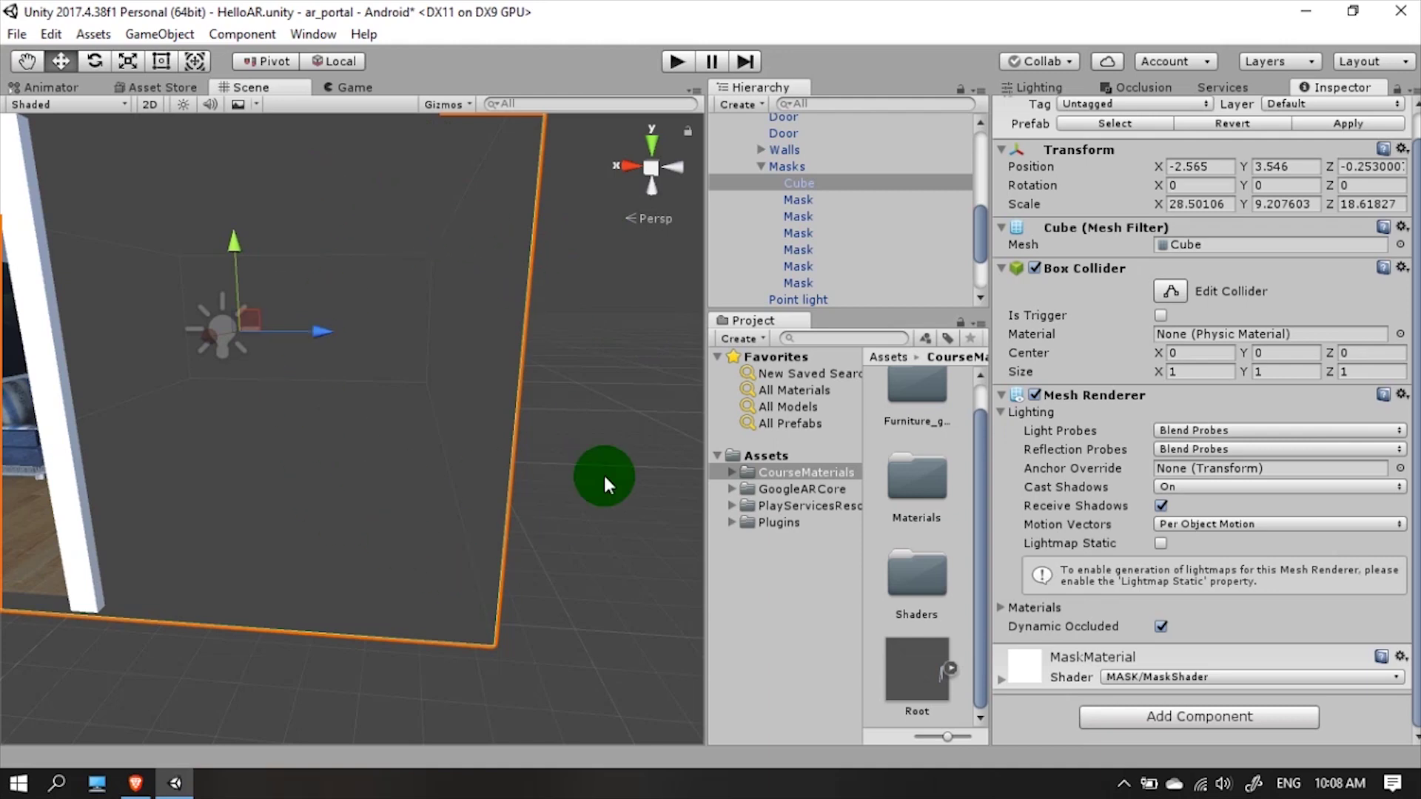
{"action": "scroll", "coordinate": [348, 310], "scroll_direction": "down", "scroll_amount": 5}
{"action": "mouse_move", "coordinate": [319, 384]}
{"action": "middle_mouse_down"}
{"action": "mouse_move", "coordinate": [304, 444]}
{"action": "mouse_move", "coordinate": [227, 370]}
{"action": "middle_mouse_up"}
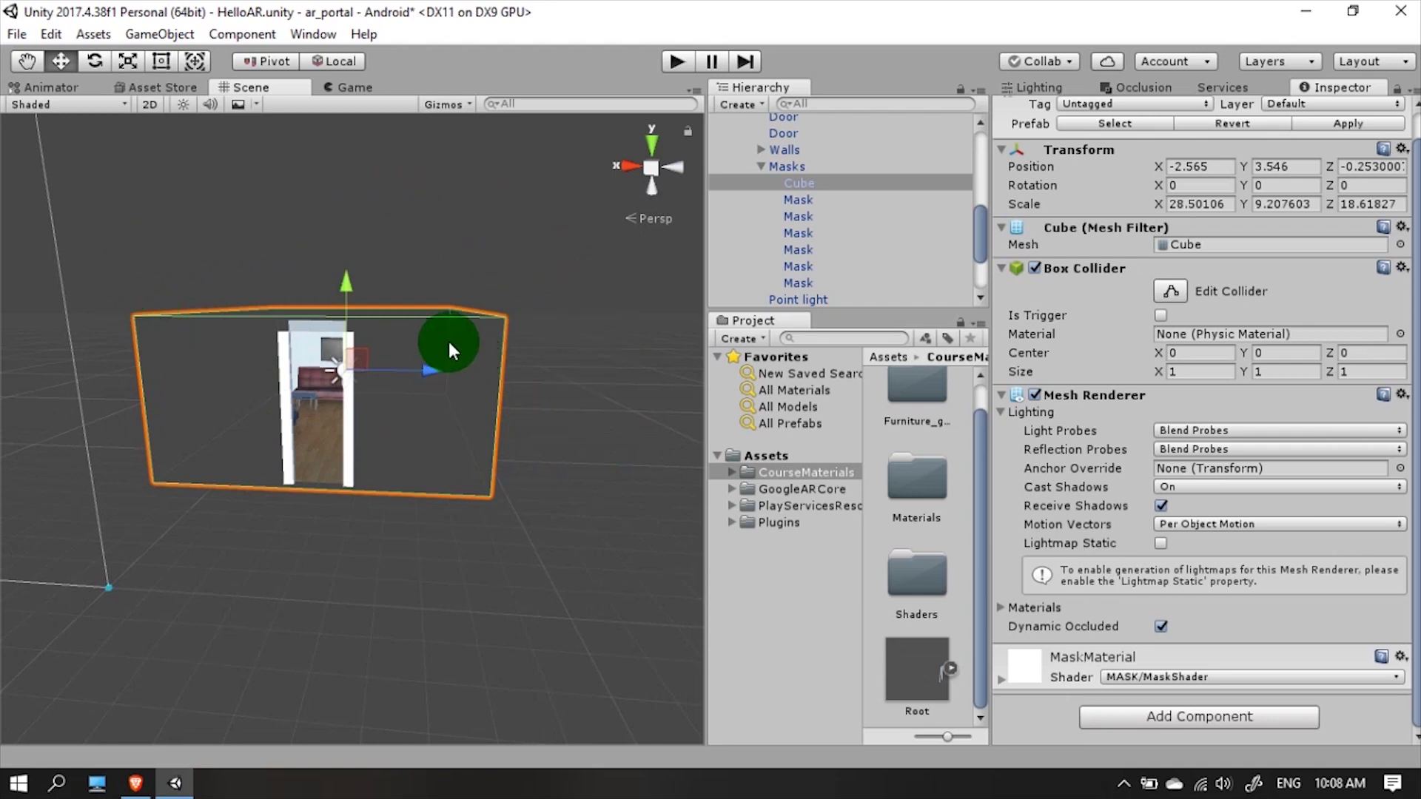
{"action": "left_click", "coordinate": [451, 361]}
{"action": "left_click", "coordinate": [575, 325]}
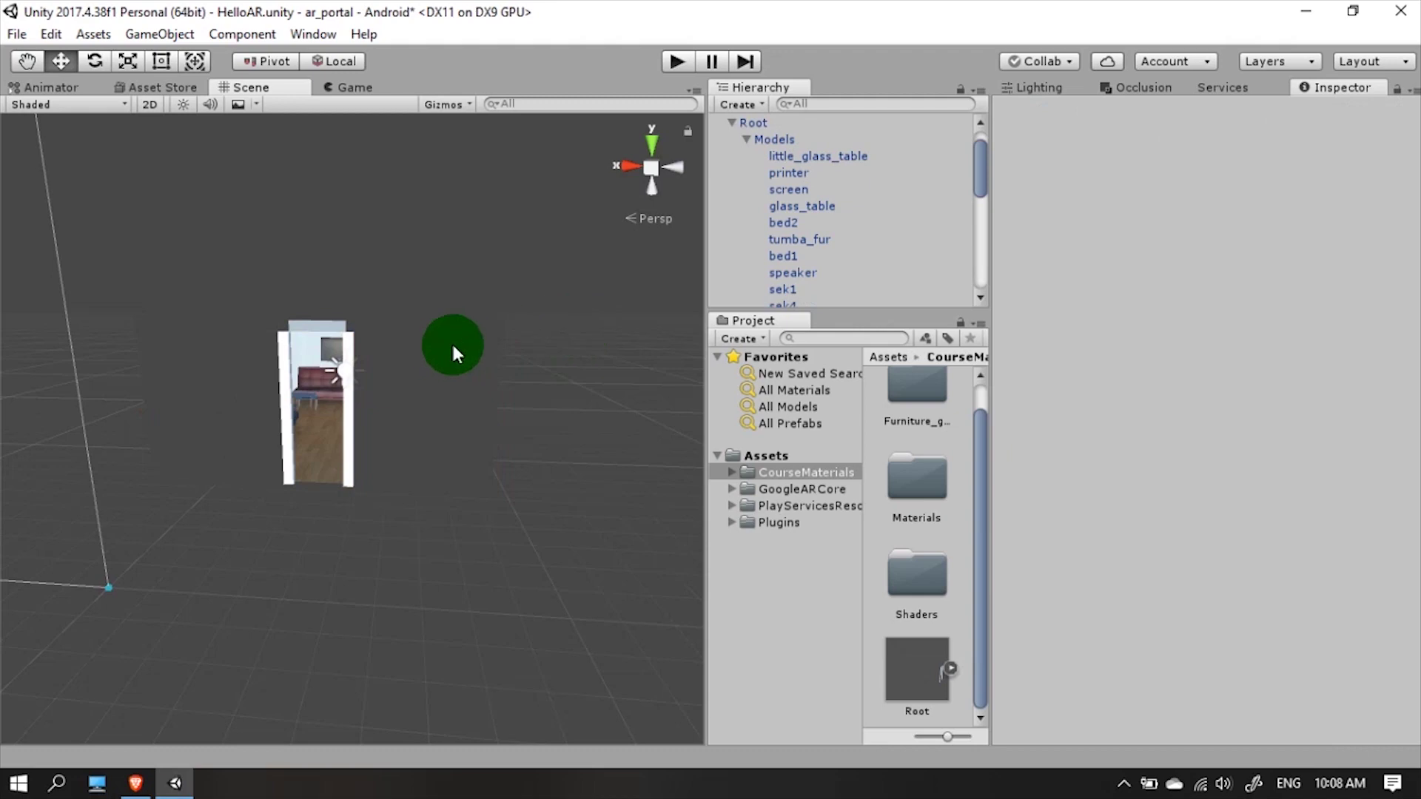
{"action": "left_click", "coordinate": [452, 342]}
{"action": "left_click", "coordinate": [448, 371]}
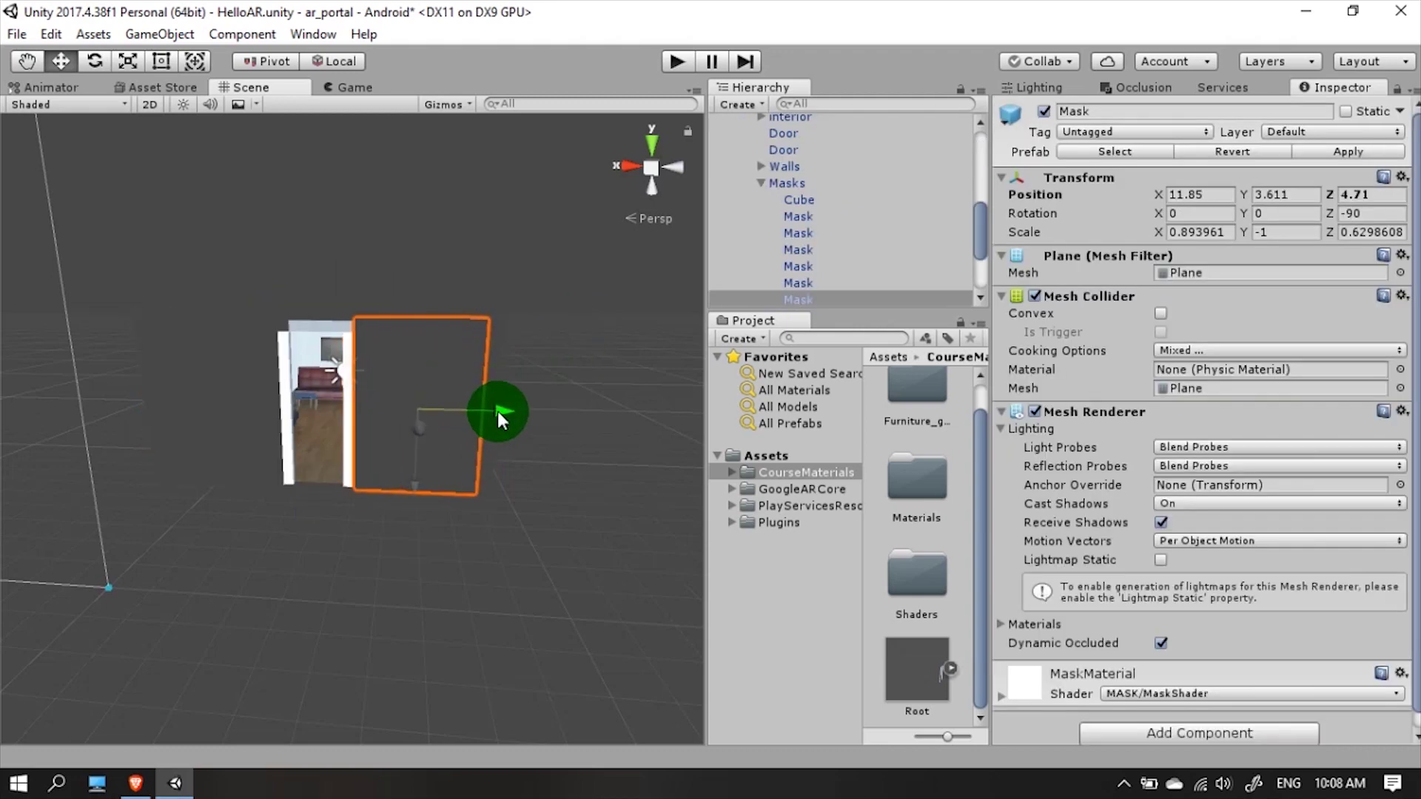
{"action": "left_click_drag", "start_coordinate": [487, 411], "coordinate": [622, 418]}
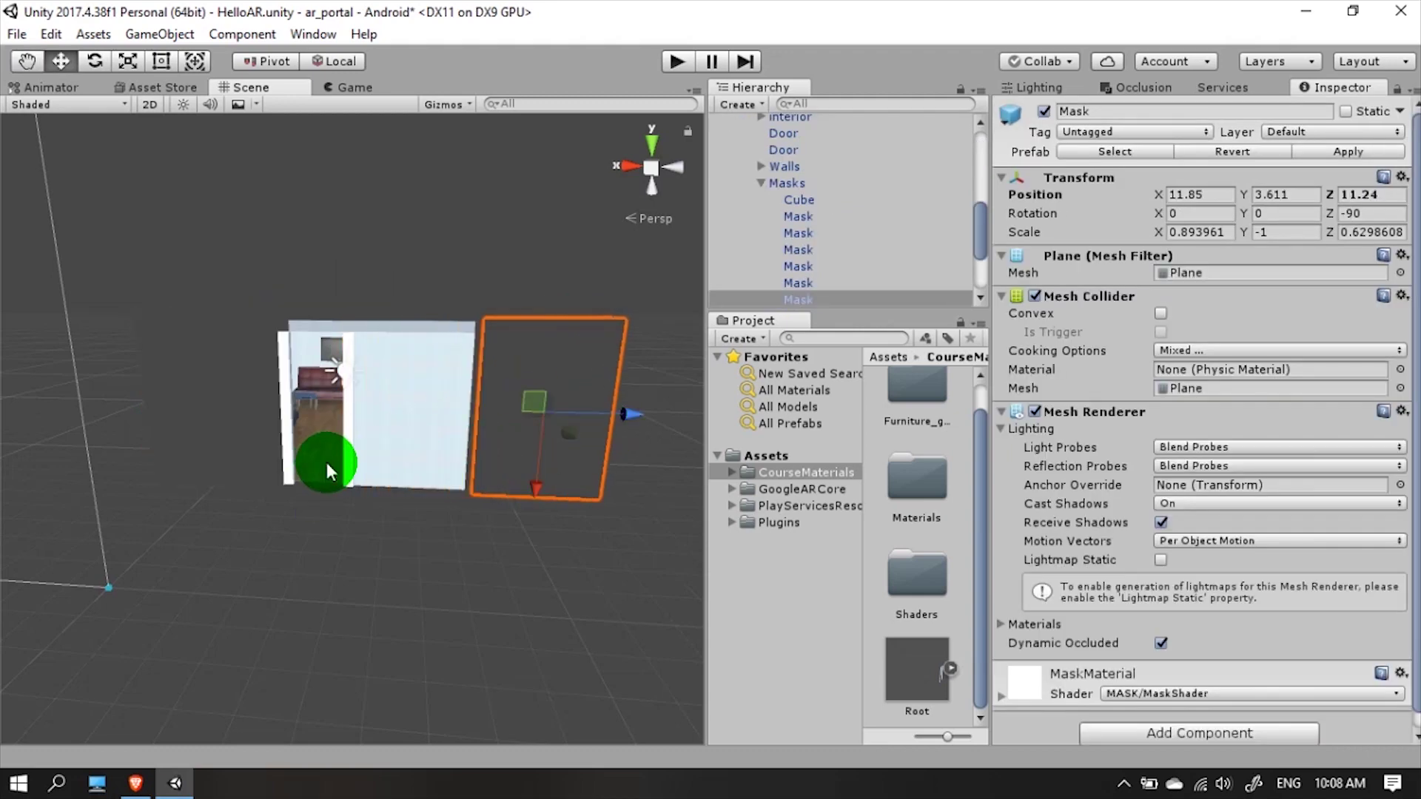
{"action": "left_click", "coordinate": [349, 445]}
{"action": "key", "text": "super"}
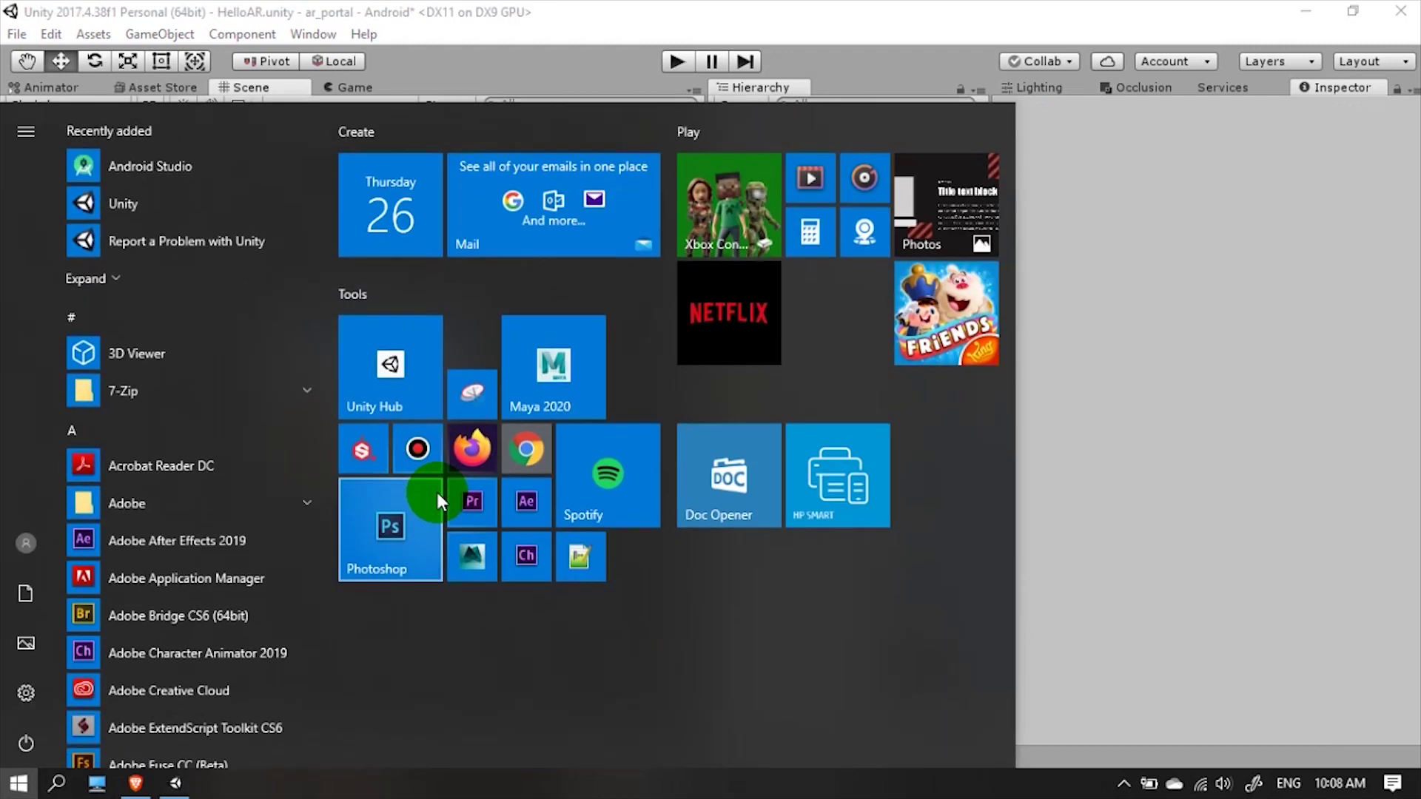
{"action": "key", "text": "super"}
{"action": "key", "text": "ctrl+z"}
{"action": "mouse_move", "coordinate": [440, 480]}
{"action": "left_mouse_down", "text": "alt"}
{"action": "mouse_move", "coordinate": [292, 529]}
{"action": "mouse_move", "coordinate": [749, 491]}
{"action": "mouse_move", "coordinate": [523, 490]}
{"action": "left_mouse_up", "text": "alt"}
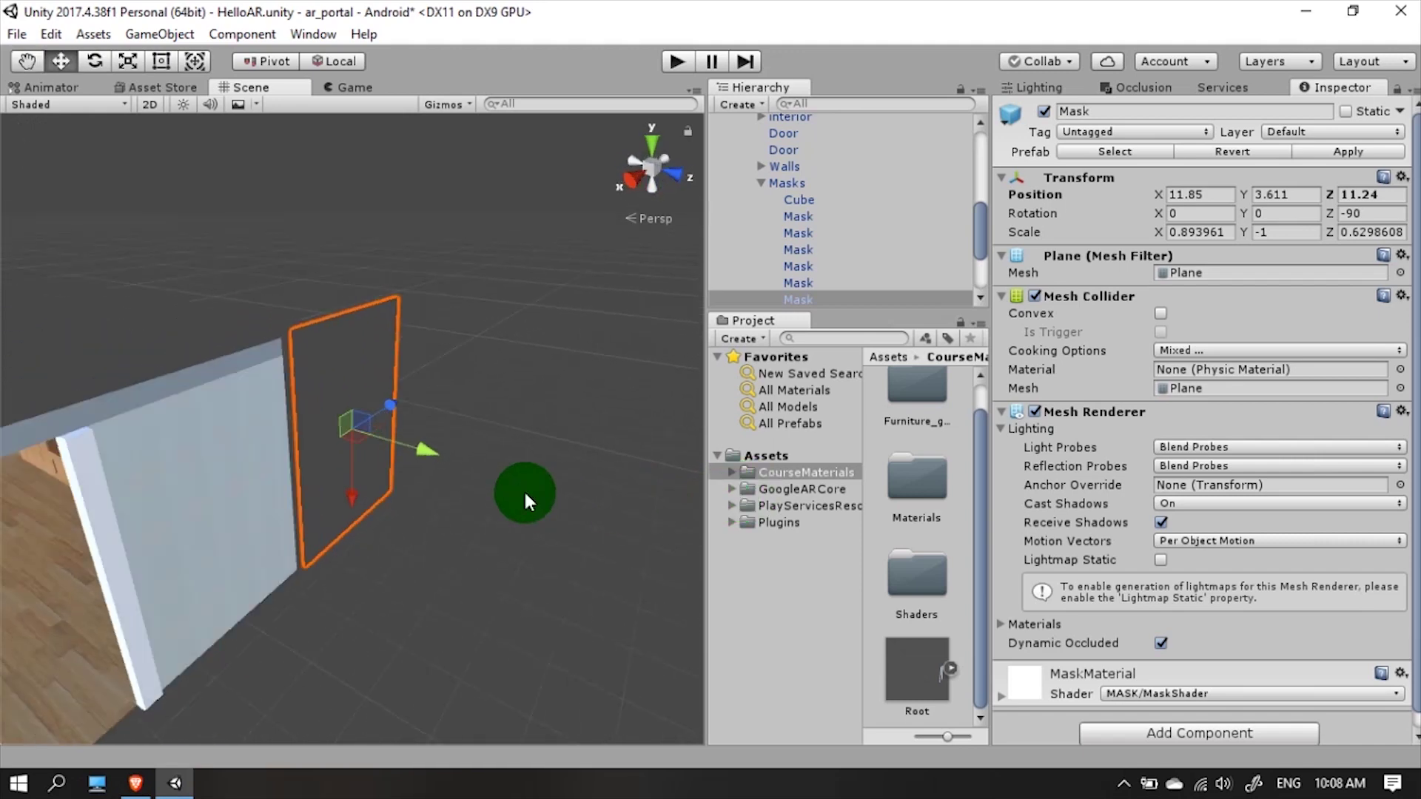
{"action": "key", "text": "ctrl+z"}
{"action": "left_click", "coordinate": [854, 201]}
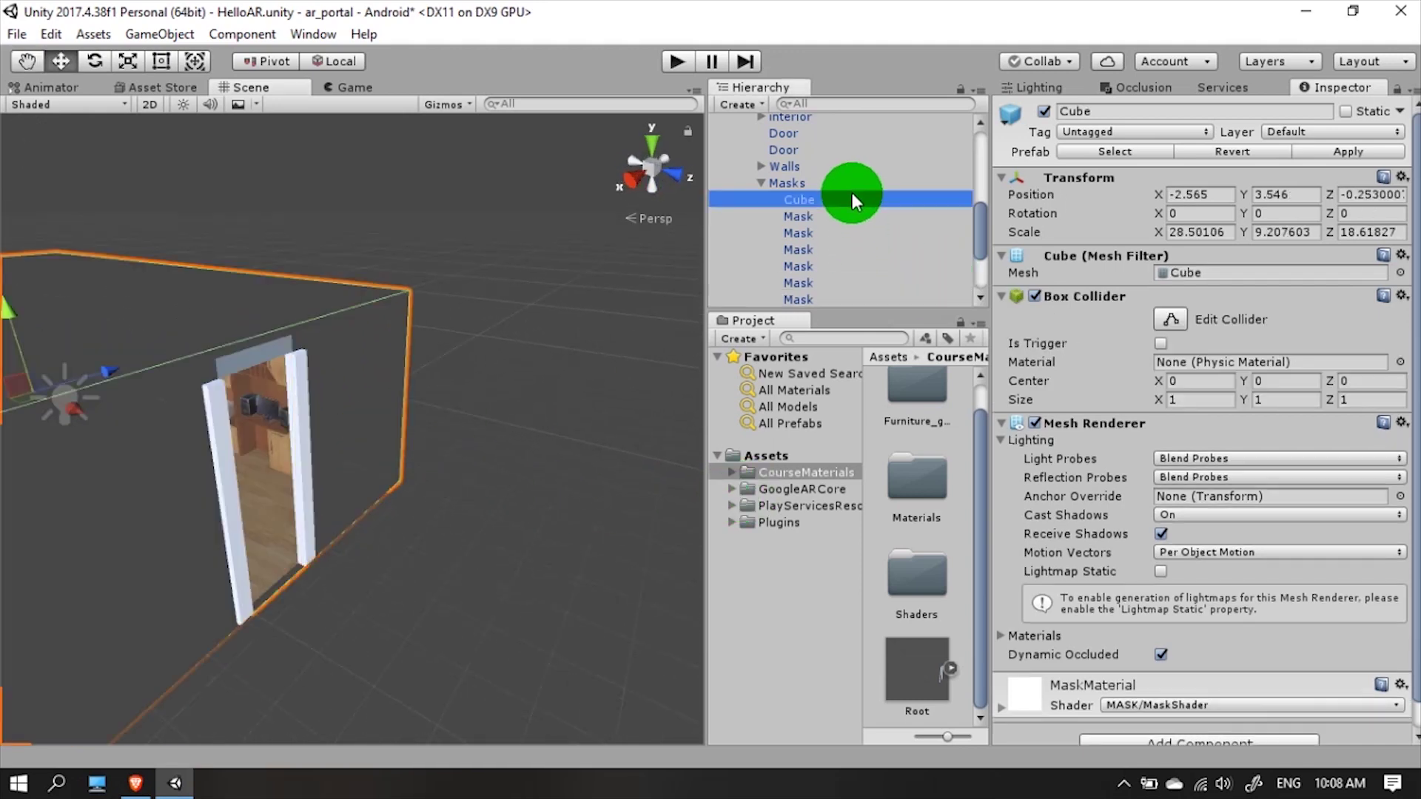
{"action": "left_click", "coordinate": [827, 183]}
{"action": "left_click", "coordinate": [1044, 111]}
{"action": "left_click", "coordinate": [1044, 111]}
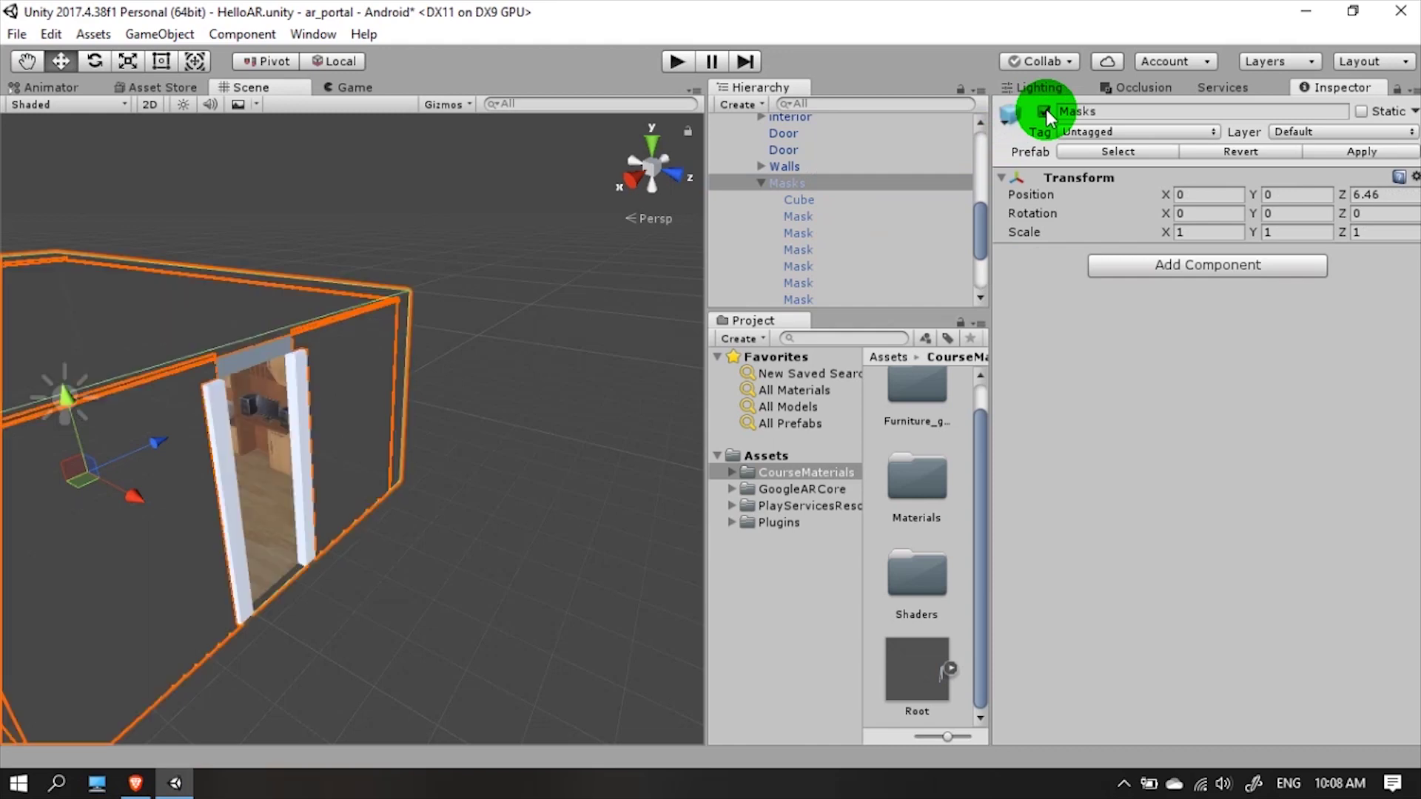
Deactivate the six Mask planes, leaving the Cube mask active.
{"action": "left_click", "coordinate": [892, 194]}
{"action": "scroll", "coordinate": [892, 194], "scroll_direction": "down", "scroll_amount": 3}
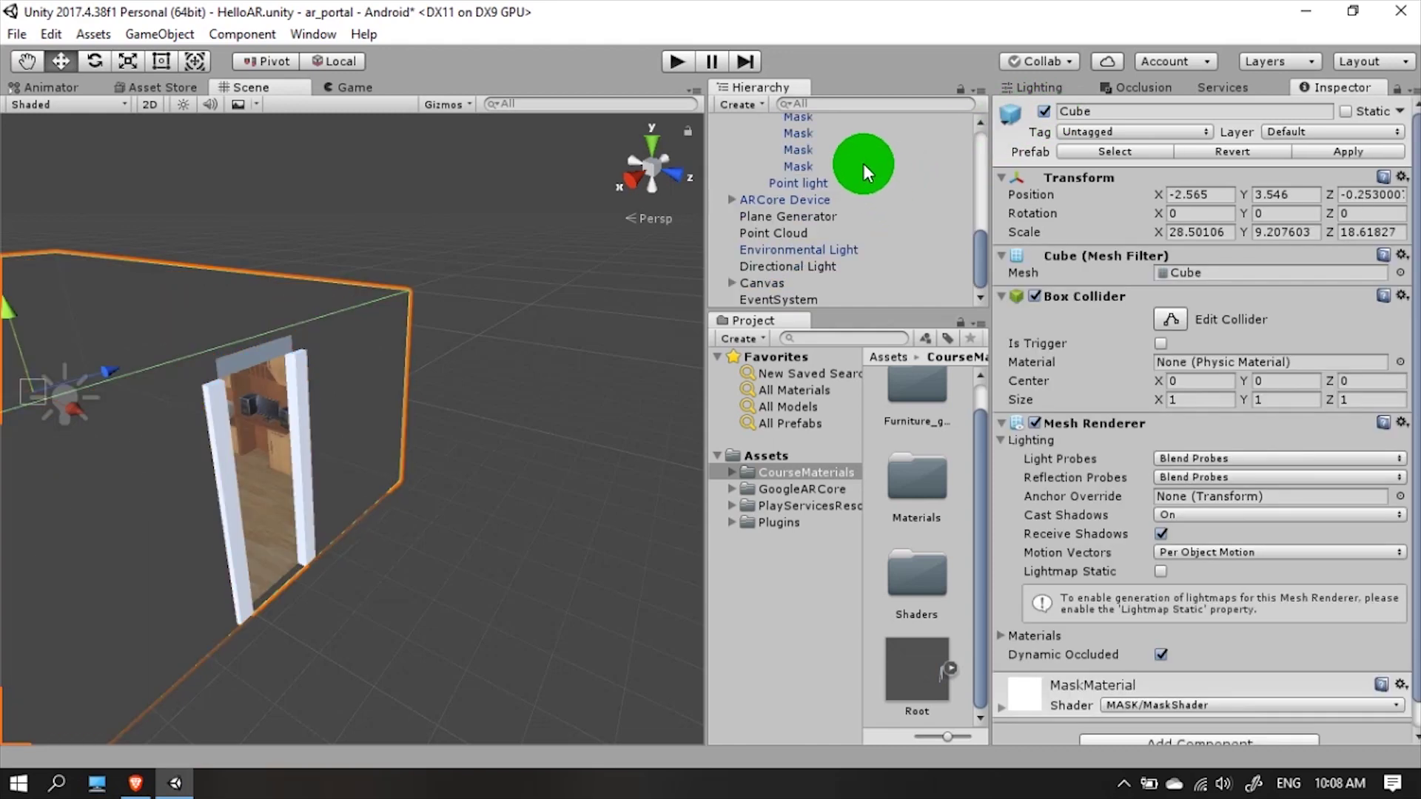
{"action": "left_click", "coordinate": [863, 162], "text": "shift"}
{"action": "scroll", "coordinate": [863, 163], "scroll_direction": "up", "scroll_amount": 3}
{"action": "left_click", "coordinate": [1044, 111]}
{"action": "left_click", "coordinate": [1045, 111]}
{"action": "left_click", "coordinate": [896, 191], "text": "ctrl"}
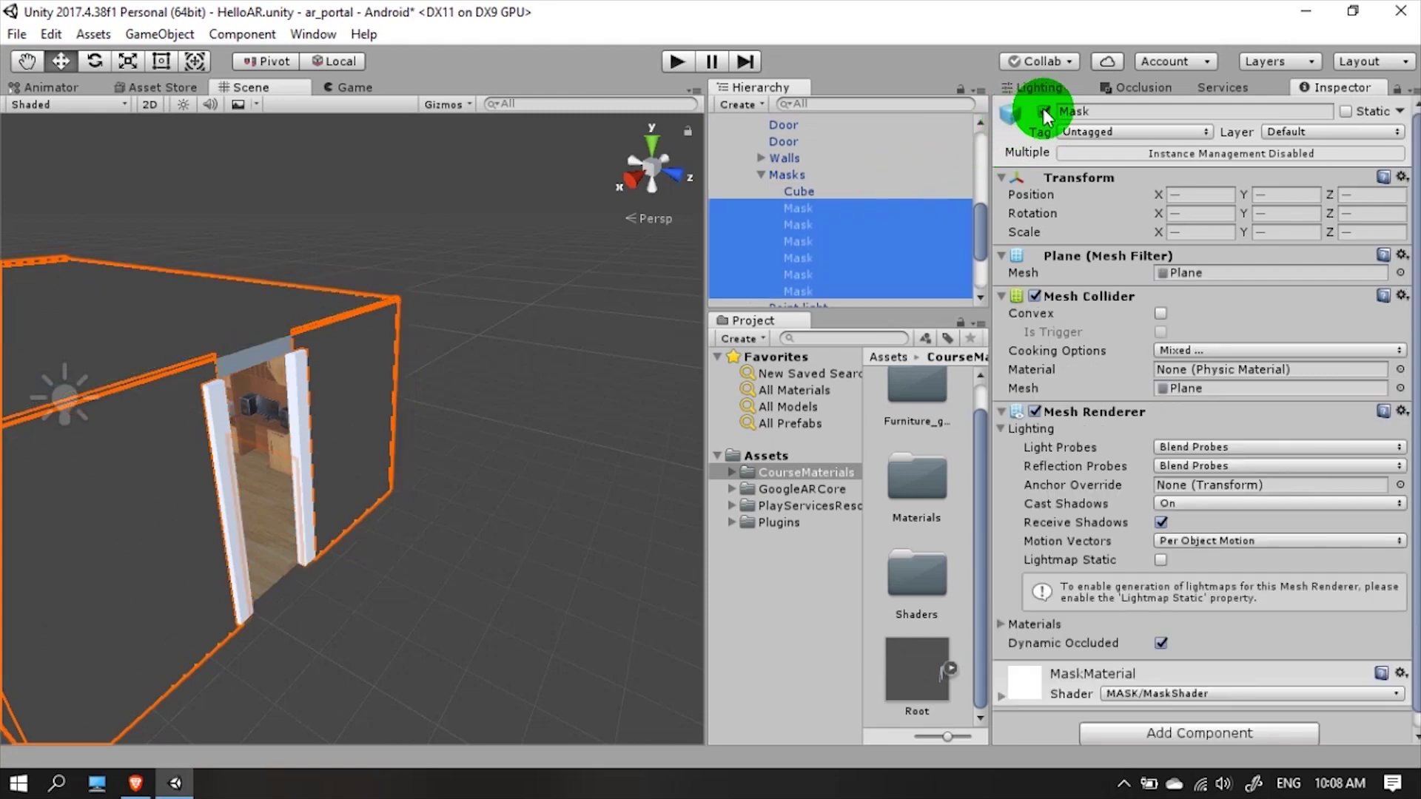
{"action": "left_click", "coordinate": [1045, 111]}
{"action": "mouse_move", "coordinate": [552, 342]}
{"action": "left_mouse_down", "text": "alt"}
{"action": "mouse_move", "coordinate": [114, 303]}
{"action": "mouse_move", "coordinate": [565, 475]}
{"action": "mouse_move", "coordinate": [699, 244]}
{"action": "left_mouse_up", "text": "alt"}
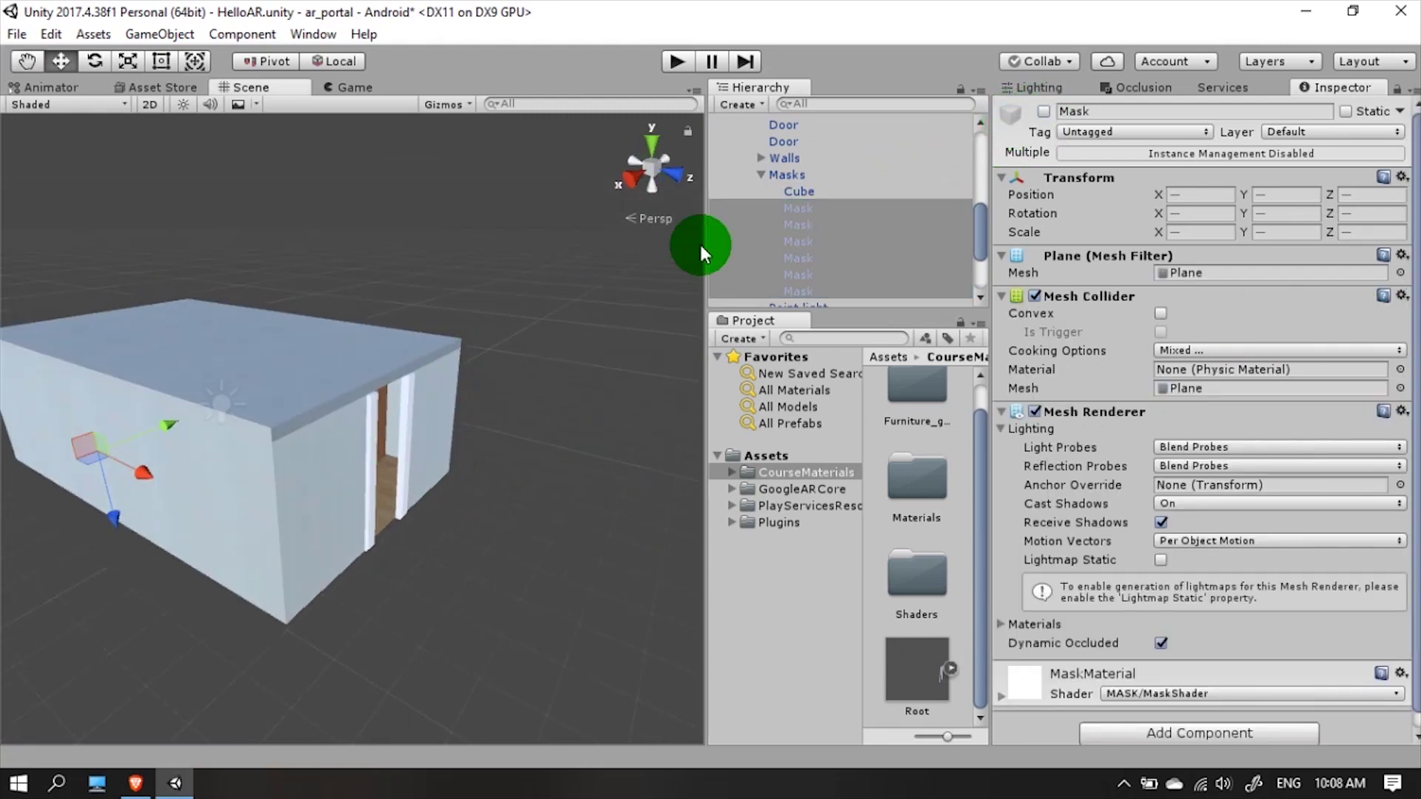
Reactivate the front Mask plane and reposition it, ending at Z -7.58.
{"action": "left_click", "coordinate": [806, 207]}
{"action": "left_click", "coordinate": [1044, 111]}
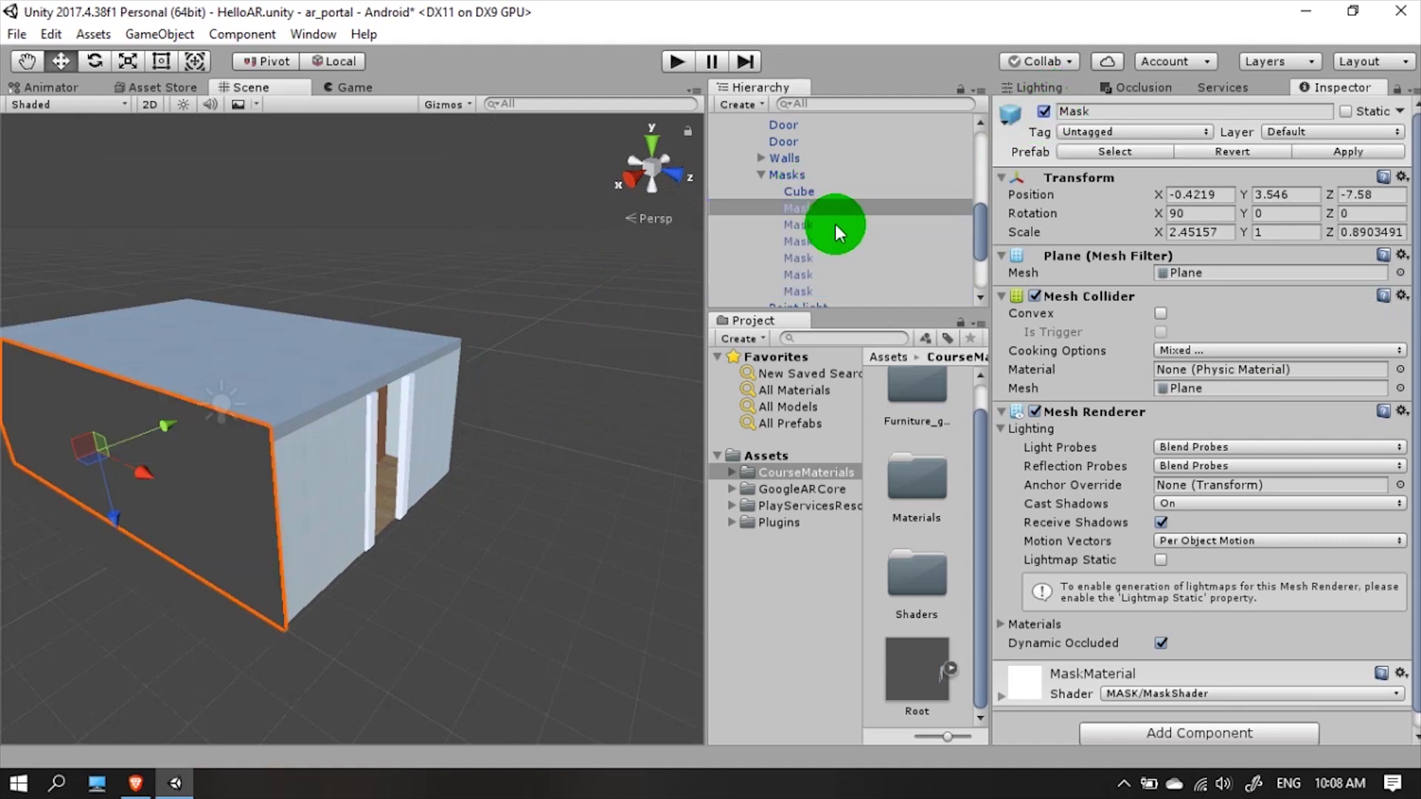
{"action": "middle_click_drag", "start_coordinate": [484, 466], "coordinate": [551, 466]}
{"action": "mouse_move", "coordinate": [550, 466]}
{"action": "left_mouse_down", "text": "alt"}
{"action": "mouse_move", "coordinate": [317, 407]}
{"action": "mouse_move", "coordinate": [273, 456]}
{"action": "mouse_move", "coordinate": [206, 475]}
{"action": "left_mouse_up", "text": "alt"}
{"action": "key", "text": "w"}
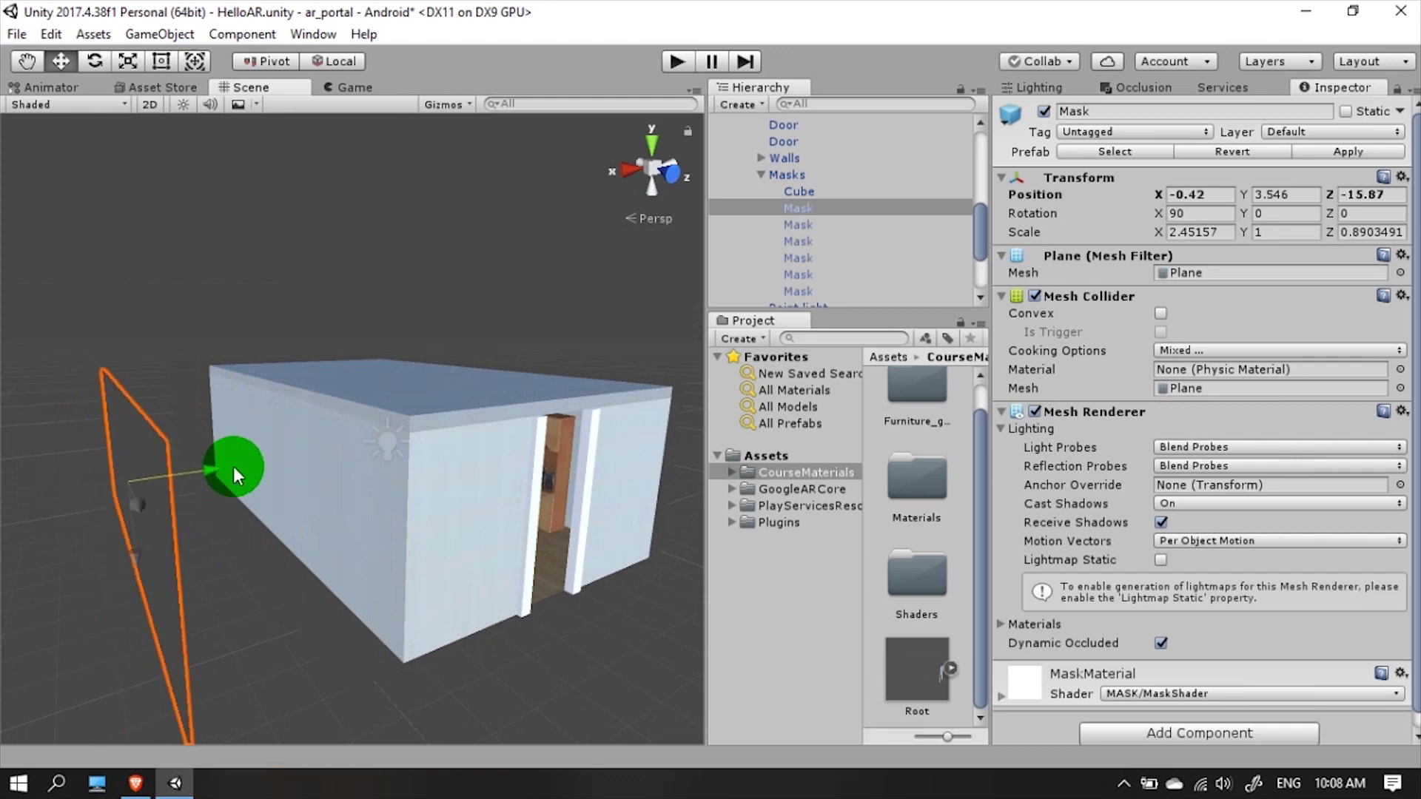
{"action": "left_click_drag", "start_coordinate": [206, 475], "coordinate": [278, 450]}
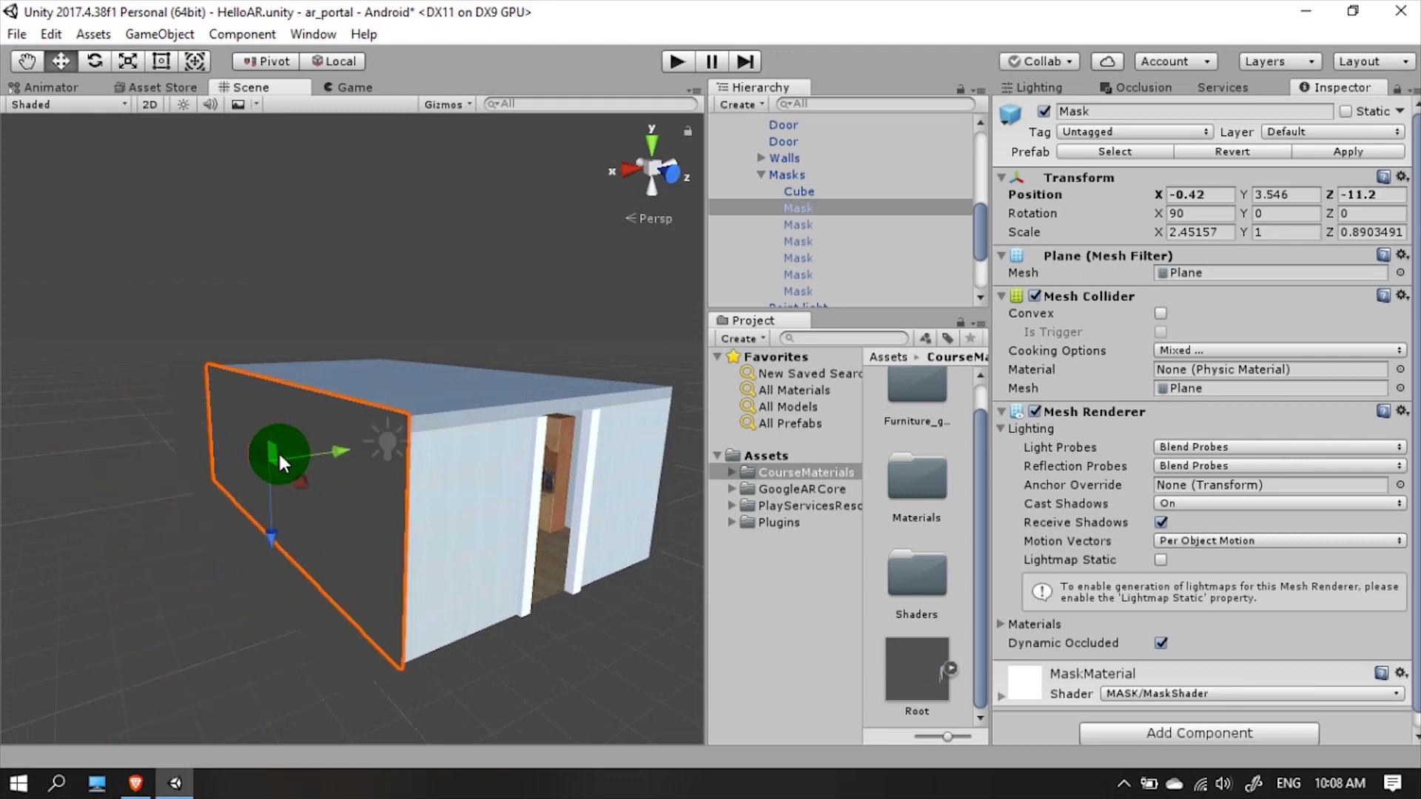
{"action": "scroll", "coordinate": [1297, 594], "scroll_direction": "down", "scroll_amount": 1}
{"action": "left_click", "coordinate": [1003, 655]}
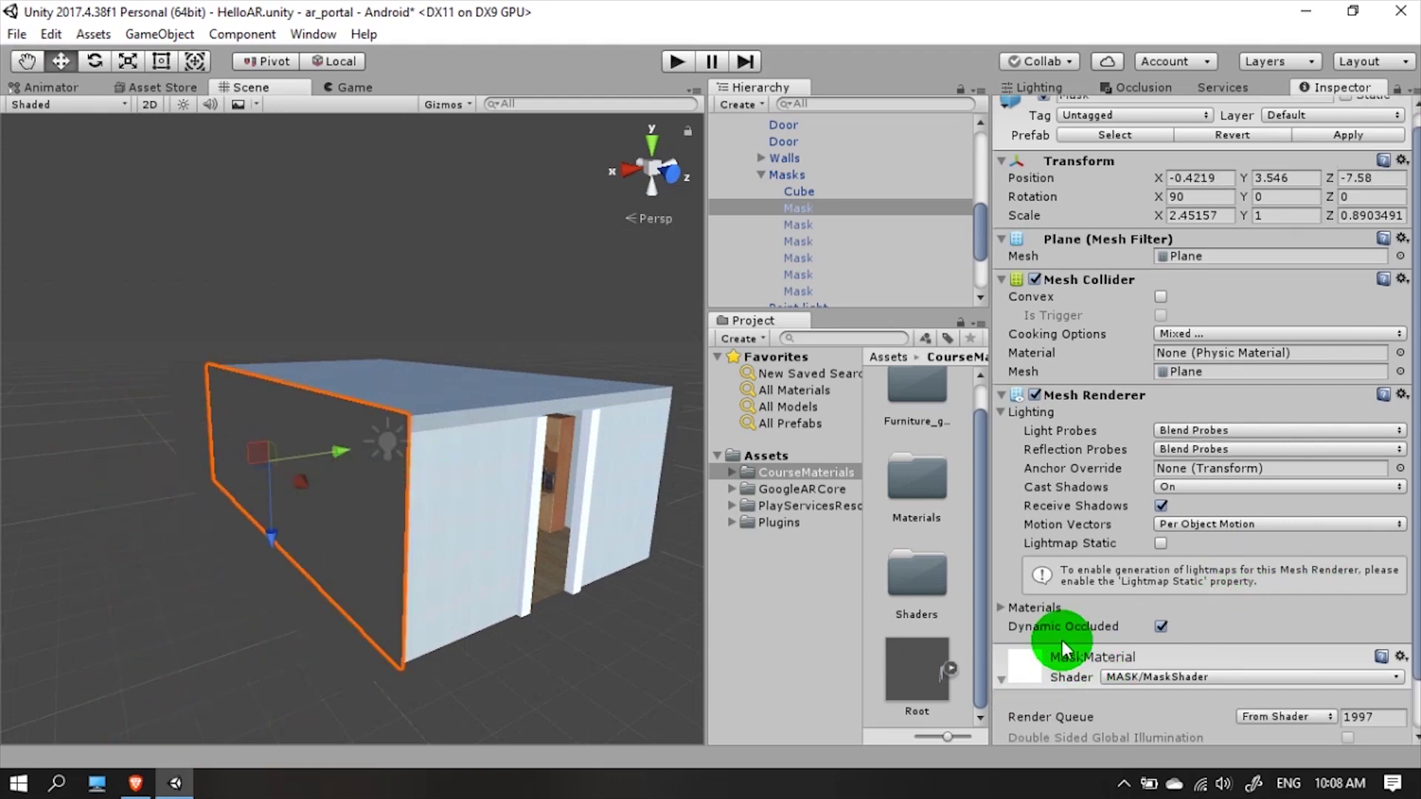
{"action": "scroll", "coordinate": [1184, 629], "scroll_direction": "down", "scroll_amount": 3}
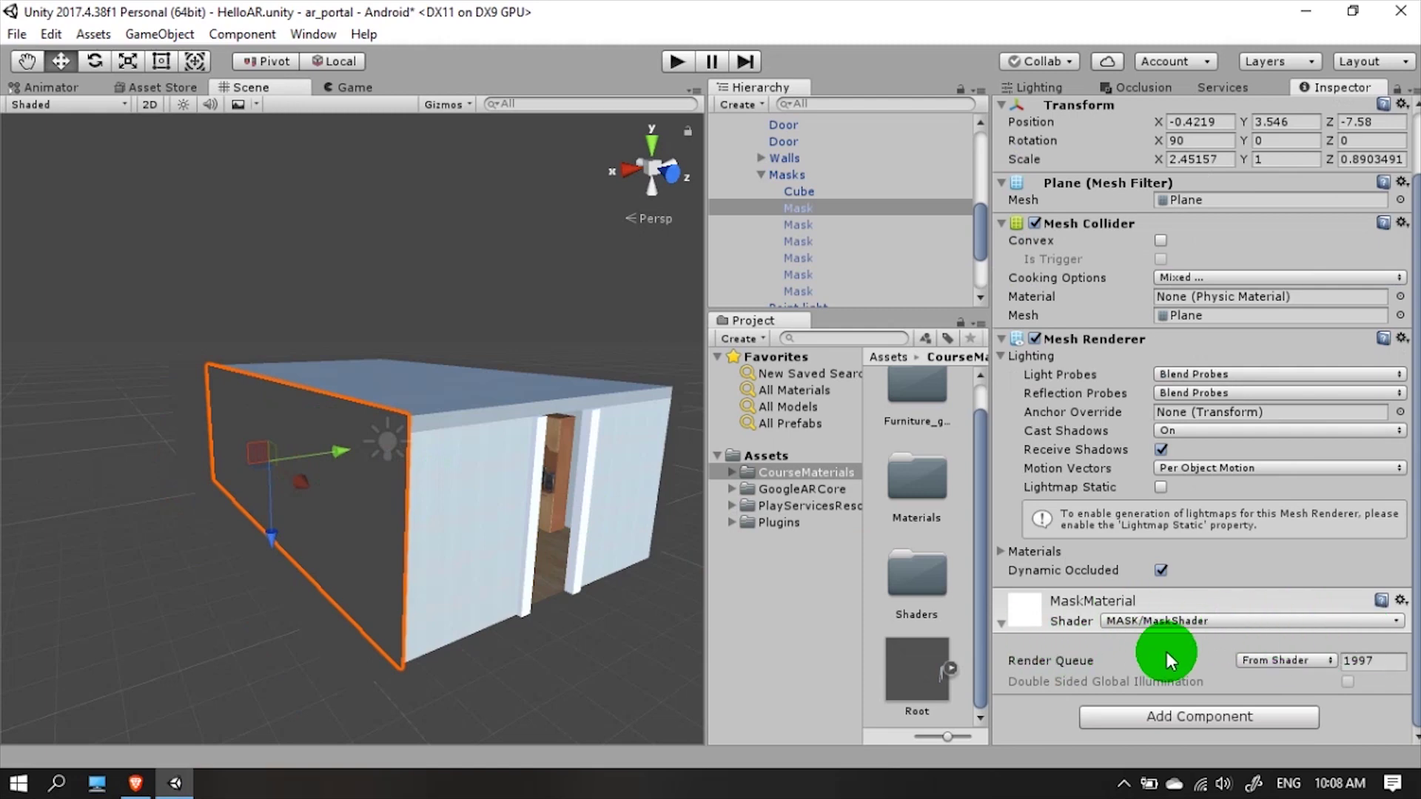
{"action": "scroll", "coordinate": [454, 530], "scroll_direction": "up", "scroll_amount": 3}
{"action": "mouse_move", "coordinate": [454, 530]}
{"action": "left_mouse_down", "text": "alt"}
{"action": "mouse_move", "coordinate": [289, 394]}
{"action": "mouse_move", "coordinate": [259, 425]}
{"action": "left_mouse_up", "text": "alt"}
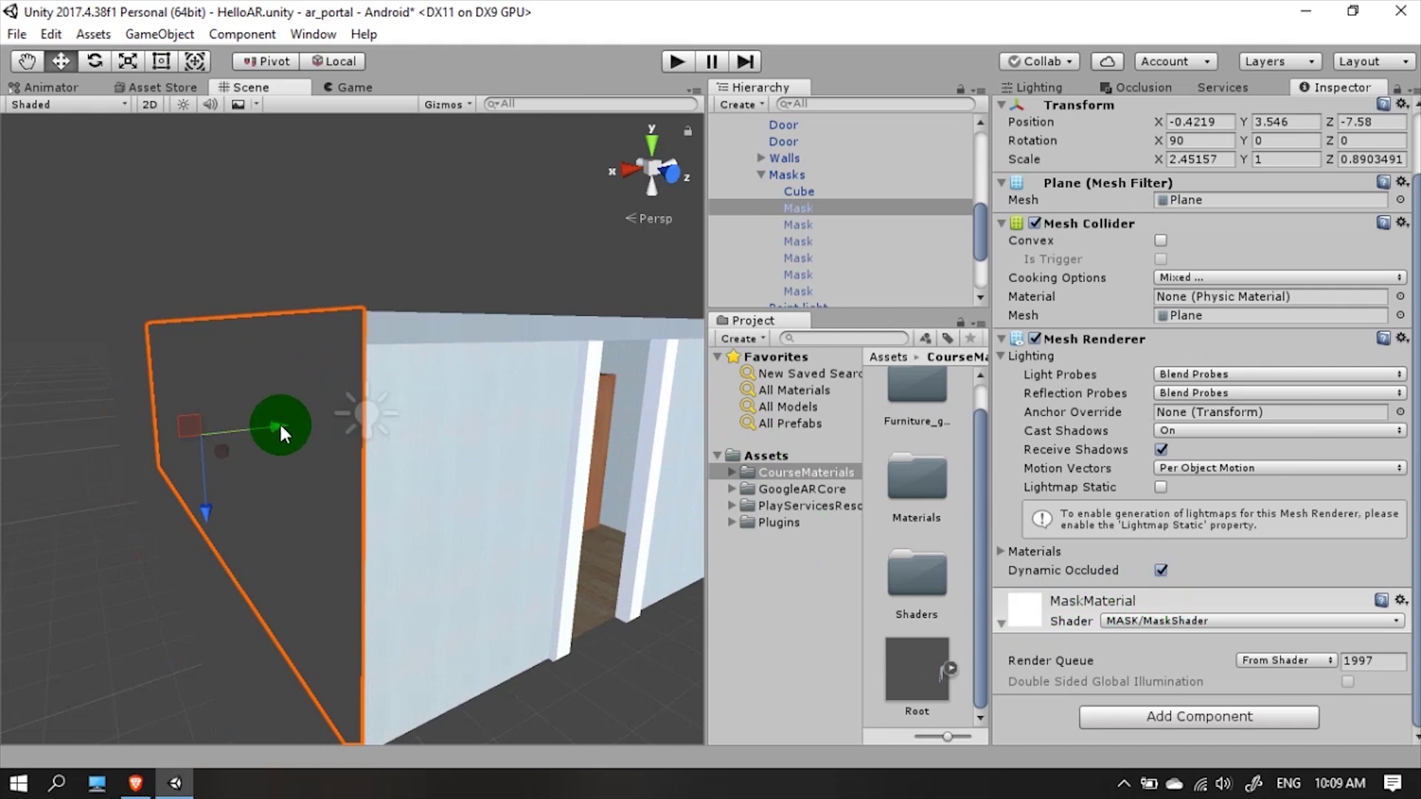
{"action": "mouse_move", "coordinate": [571, 437]}
{"action": "left_mouse_down", "text": "alt"}
{"action": "mouse_move", "coordinate": [460, 495]}
{"action": "mouse_move", "coordinate": [382, 472]}
{"action": "left_mouse_up", "text": "alt"}
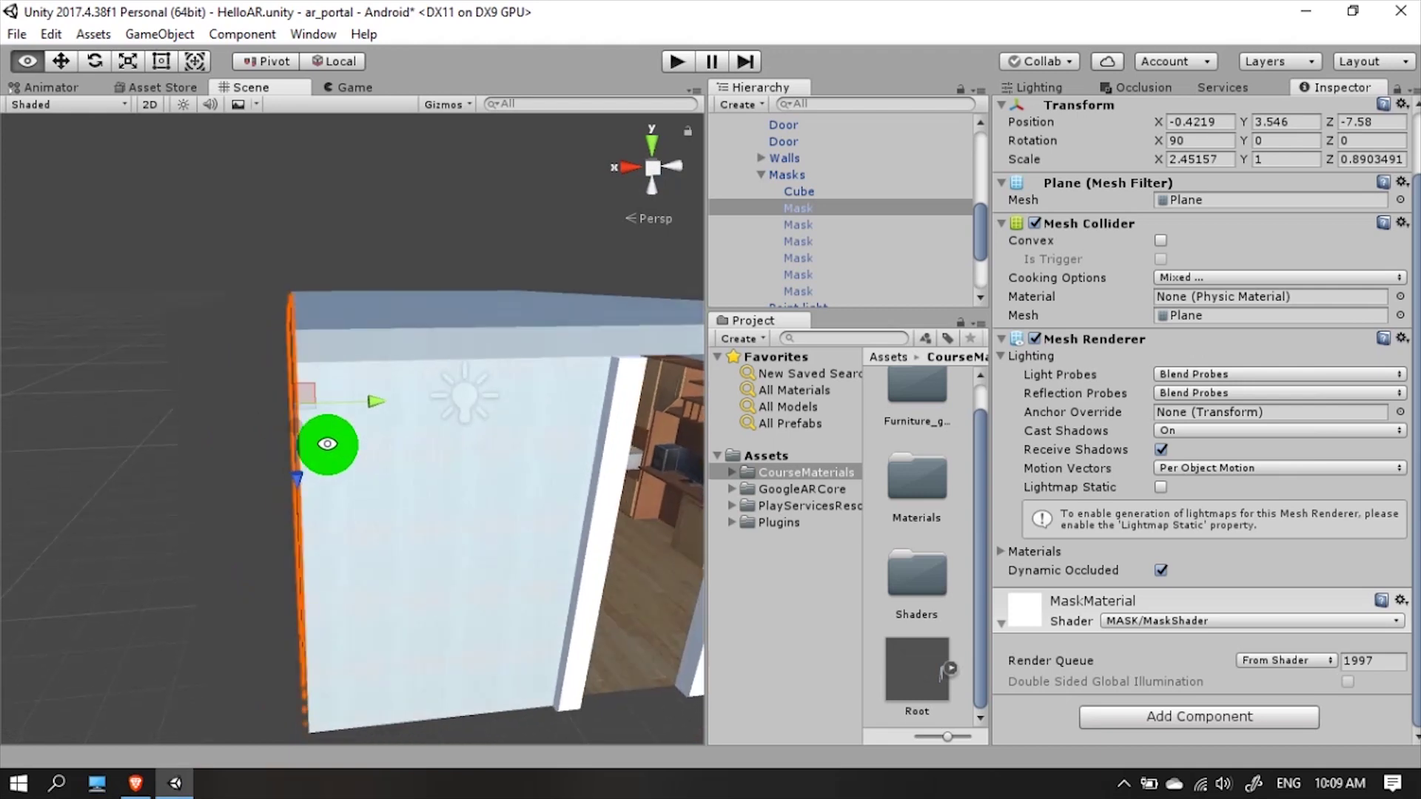
{"action": "left_click", "coordinate": [213, 375]}
{"action": "mouse_move", "coordinate": [333, 397]}
{"action": "left_mouse_down", "text": "alt"}
{"action": "mouse_move", "coordinate": [498, 434]}
{"action": "mouse_move", "coordinate": [490, 447]}
{"action": "left_mouse_up", "text": "alt"}
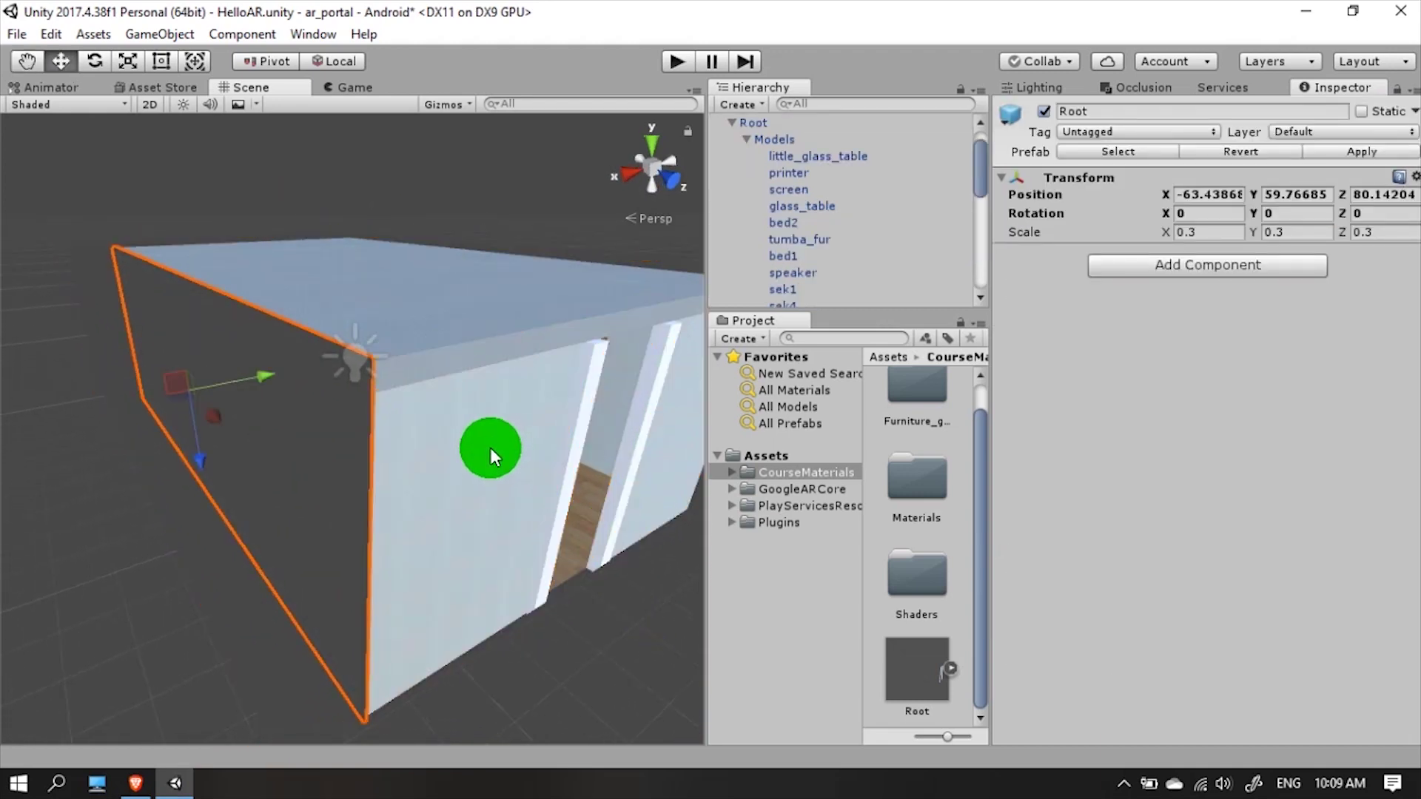
{"action": "left_click", "coordinate": [490, 447]}
{"action": "left_click", "coordinate": [499, 446]}
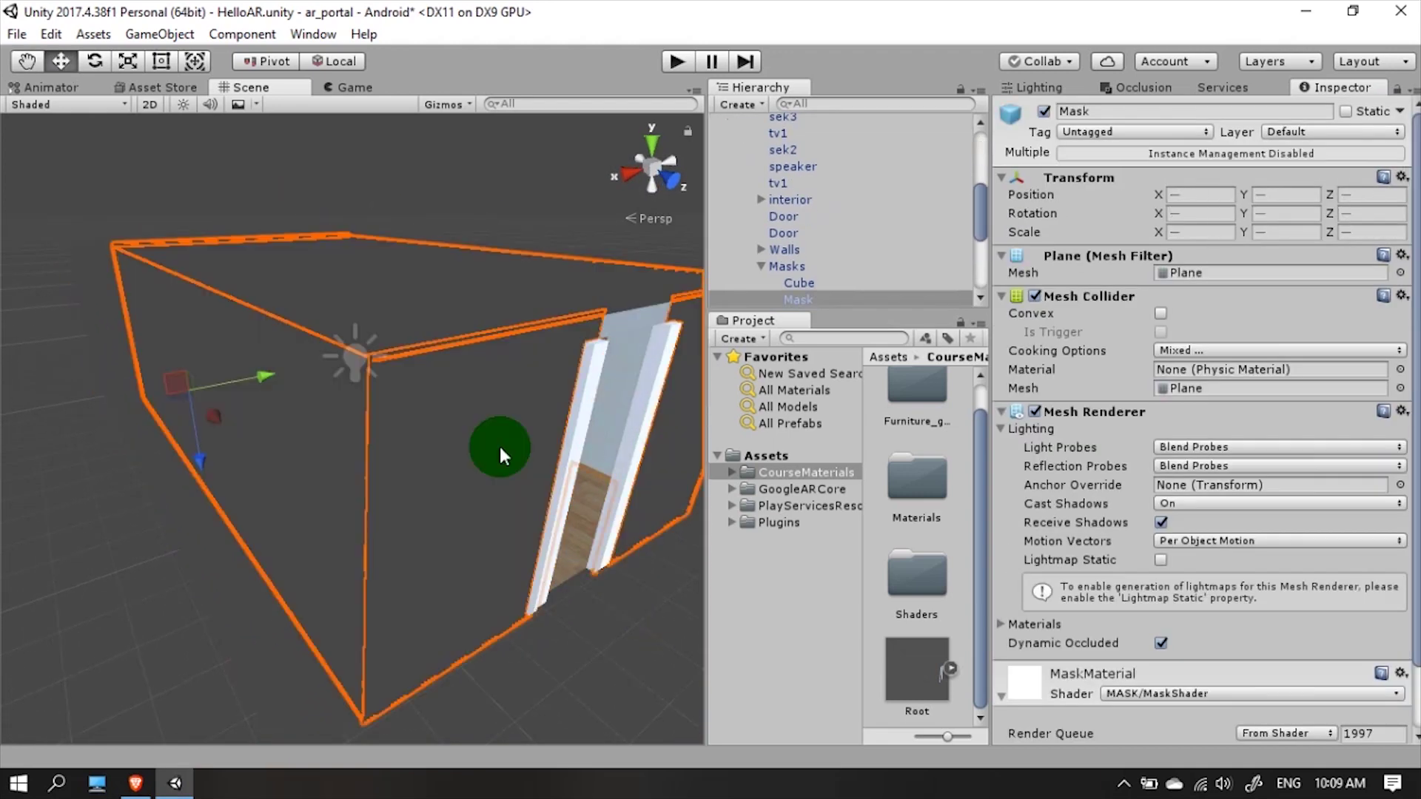
{"action": "left_click_drag", "start_coordinate": [581, 403], "coordinate": [398, 361], "text": "alt"}
{"action": "scroll", "coordinate": [398, 361], "scroll_direction": "down", "scroll_amount": 5}
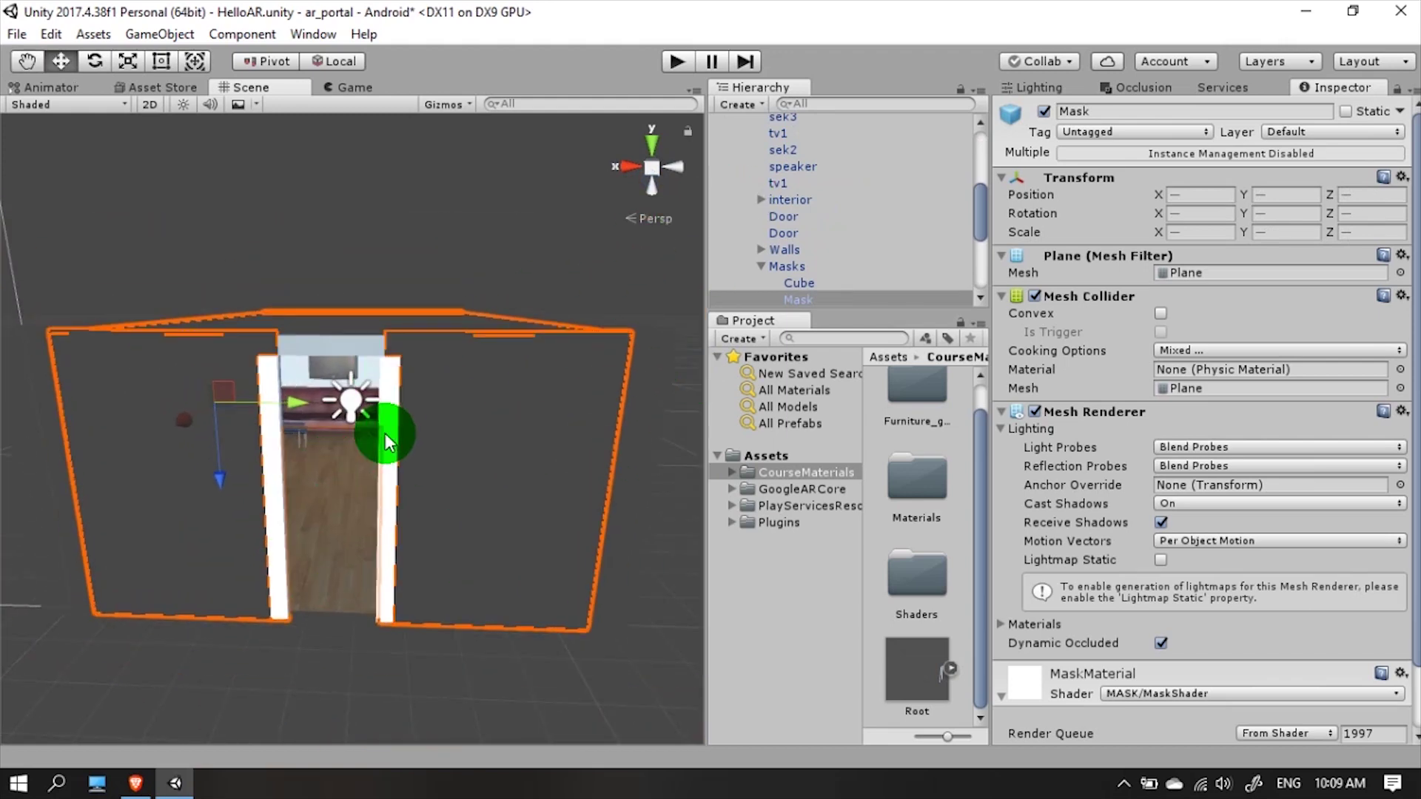
{"action": "right_click_drag", "start_coordinate": [385, 433], "coordinate": [66, 388], "text": "alt"}
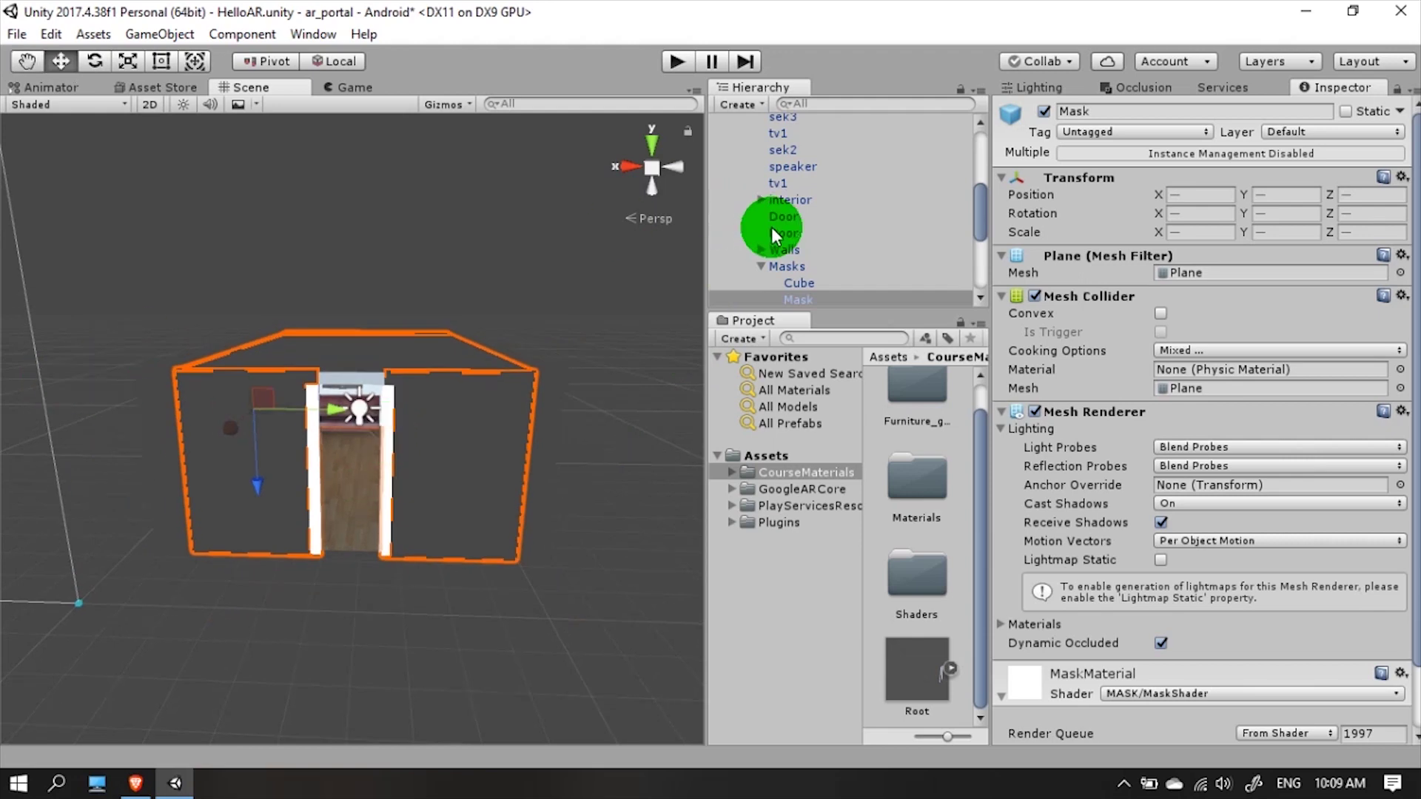
{"action": "scroll", "coordinate": [301, 491], "scroll_direction": "up", "scroll_amount": 2}
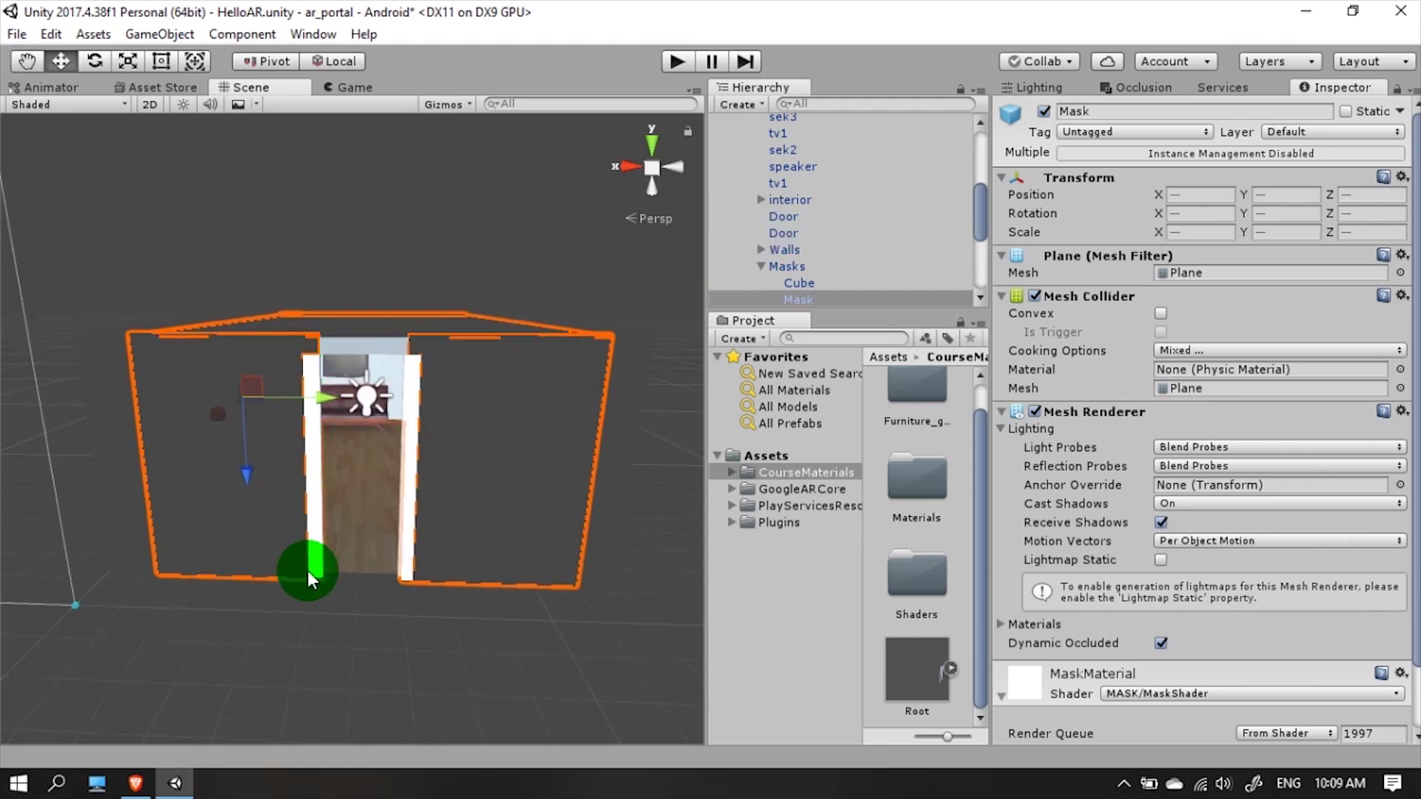
{"action": "mouse_move", "coordinate": [274, 395]}
{"action": "left_mouse_down", "text": "alt"}
{"action": "mouse_move", "coordinate": [372, 518]}
{"action": "mouse_move", "coordinate": [482, 521]}
{"action": "mouse_move", "coordinate": [336, 496]}
{"action": "mouse_move", "coordinate": [383, 568]}
{"action": "left_mouse_up", "text": "alt"}
{"action": "left_click", "coordinate": [412, 565]}
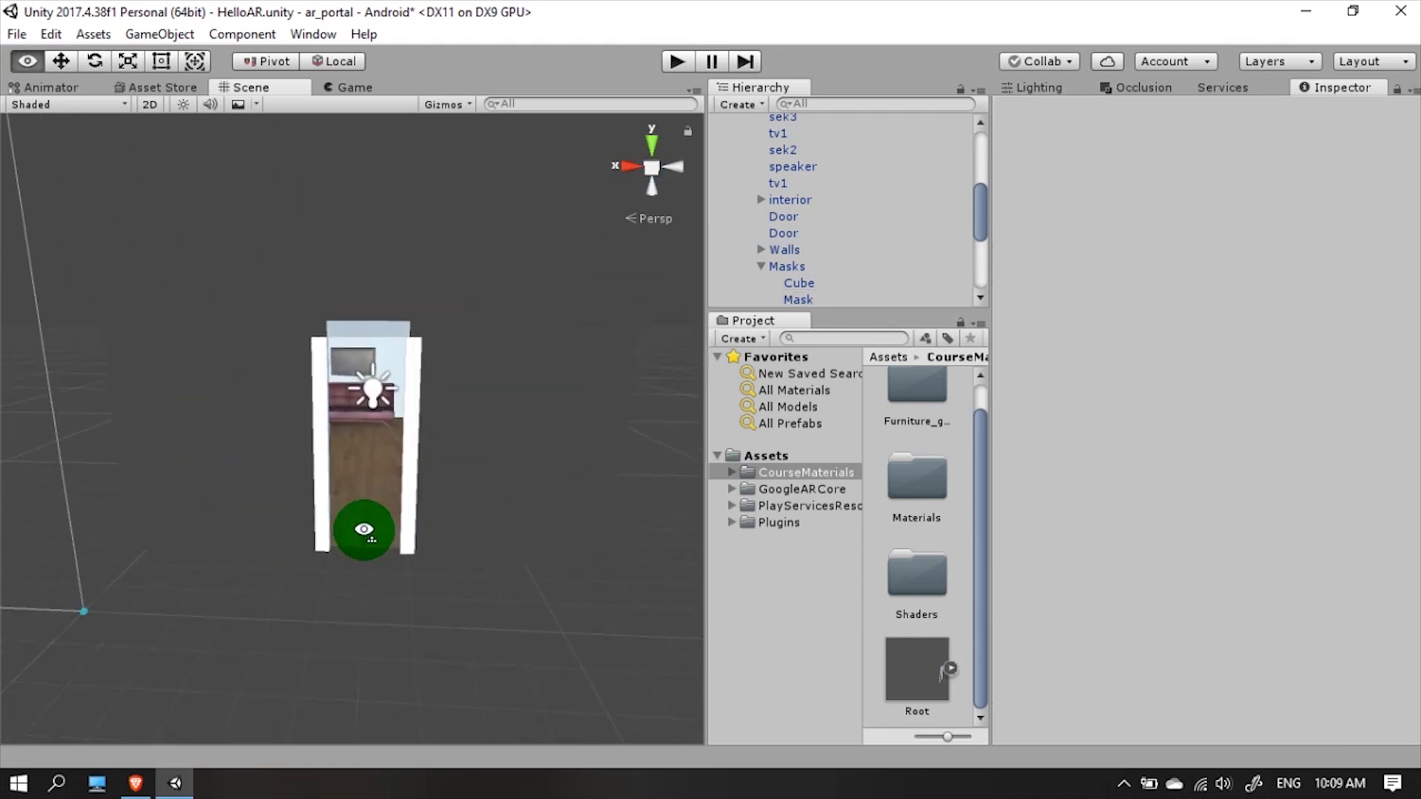
{"action": "scroll", "coordinate": [383, 568], "scroll_direction": "up", "scroll_amount": 3}
{"action": "left_click_drag", "start_coordinate": [378, 583], "coordinate": [389, 500], "text": "alt"}
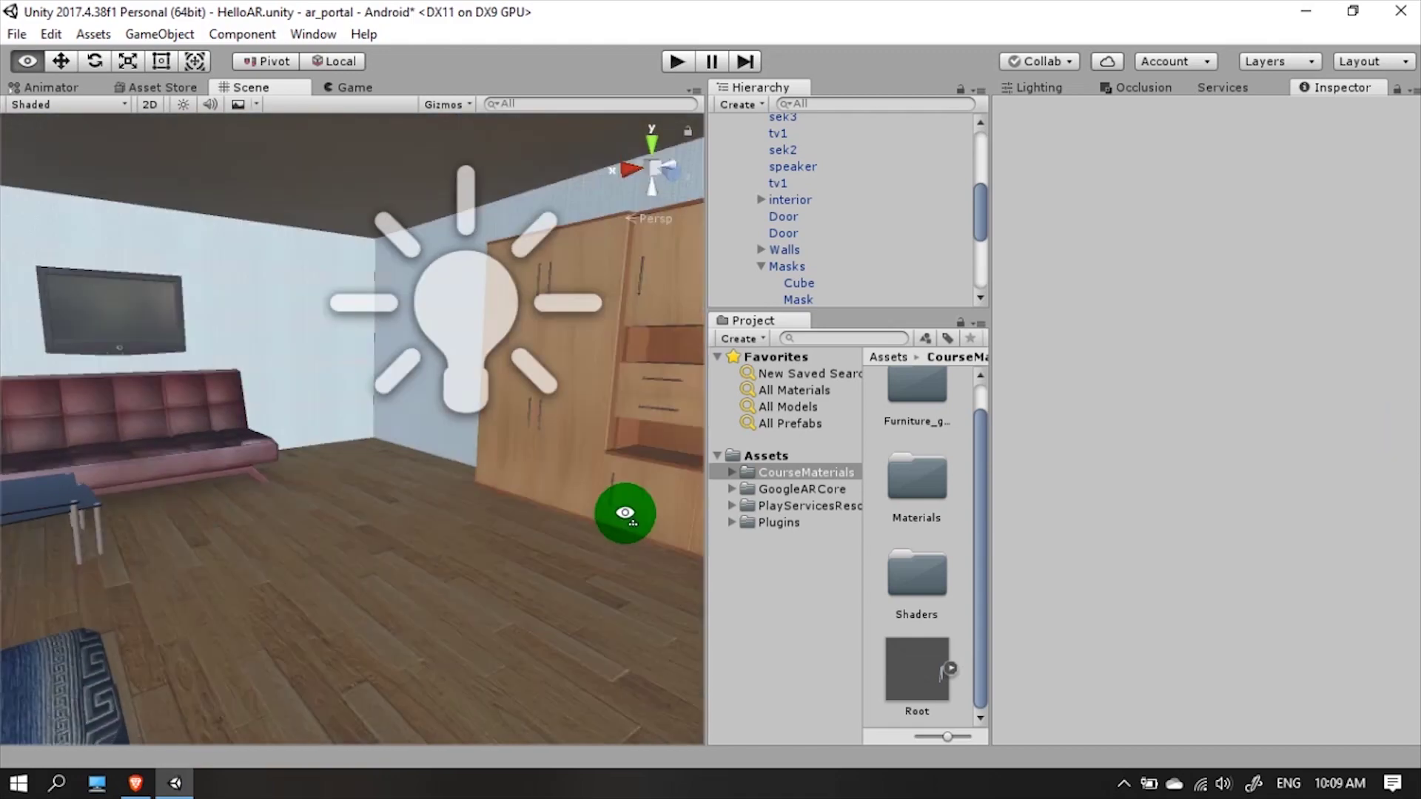
{"action": "mouse_move", "coordinate": [388, 501]}
{"action": "left_mouse_down", "text": "alt"}
{"action": "mouse_move", "coordinate": [620, 480]}
{"action": "mouse_move", "coordinate": [433, 480]}
{"action": "mouse_move", "coordinate": [37, 553]}
{"action": "mouse_move", "coordinate": [897, 511]}
{"action": "mouse_move", "coordinate": [1183, 460]}
{"action": "mouse_move", "coordinate": [387, 434]}
{"action": "left_mouse_up", "text": "alt"}
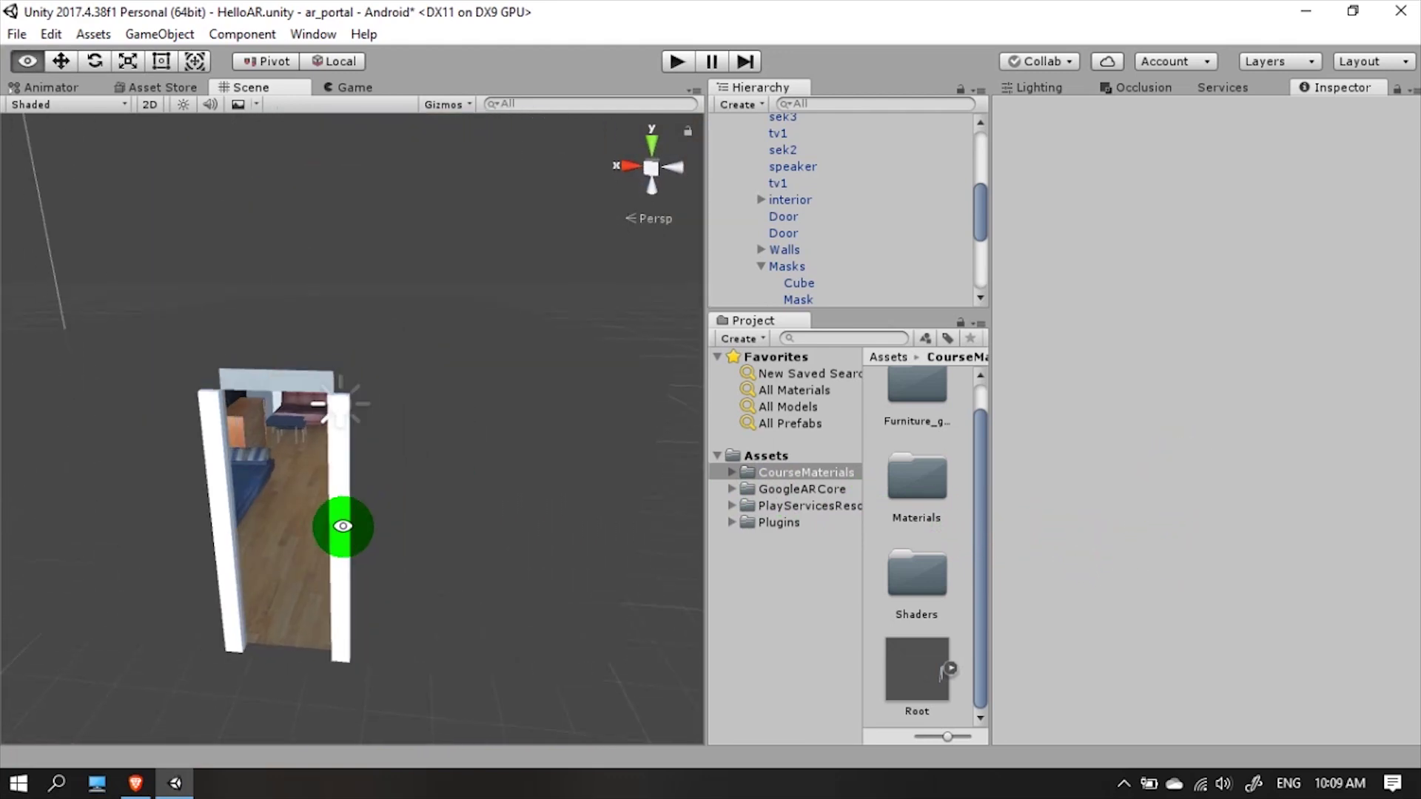
{"action": "left_click_drag", "start_coordinate": [388, 434], "coordinate": [444, 492], "text": "alt"}
{"action": "scroll", "coordinate": [799, 285], "scroll_direction": "up", "scroll_amount": 5}
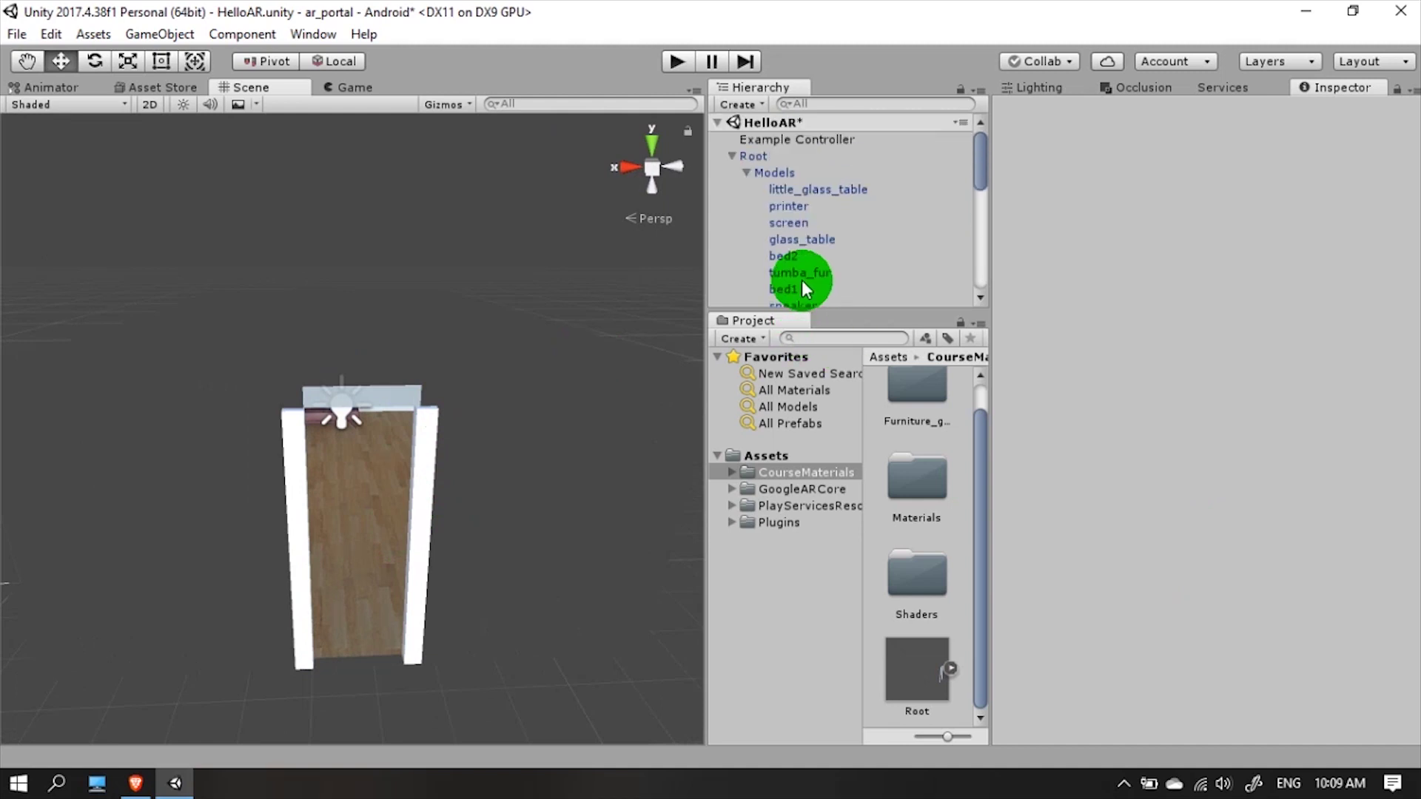
Collapse Root and widen the Scene view to inspect the portal doorway.
{"action": "left_click", "coordinate": [763, 157]}
{"action": "left_click", "coordinate": [731, 157]}
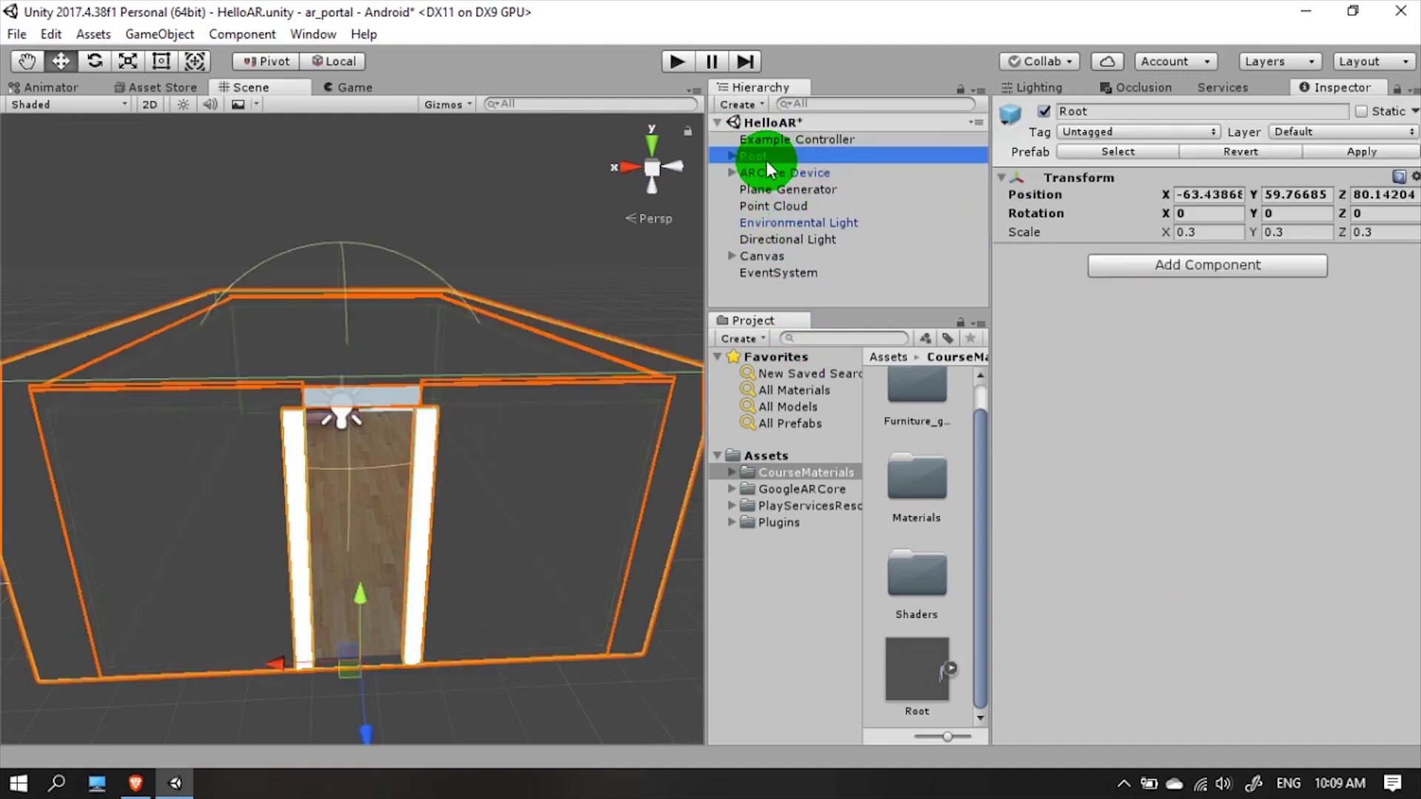
{"action": "scroll", "coordinate": [394, 483], "scroll_direction": "down", "scroll_amount": 5}
{"action": "mouse_move", "coordinate": [399, 481]}
{"action": "left_mouse_down", "text": "alt"}
{"action": "mouse_move", "coordinate": [305, 580]}
{"action": "mouse_move", "coordinate": [323, 613]}
{"action": "left_mouse_up", "text": "alt"}
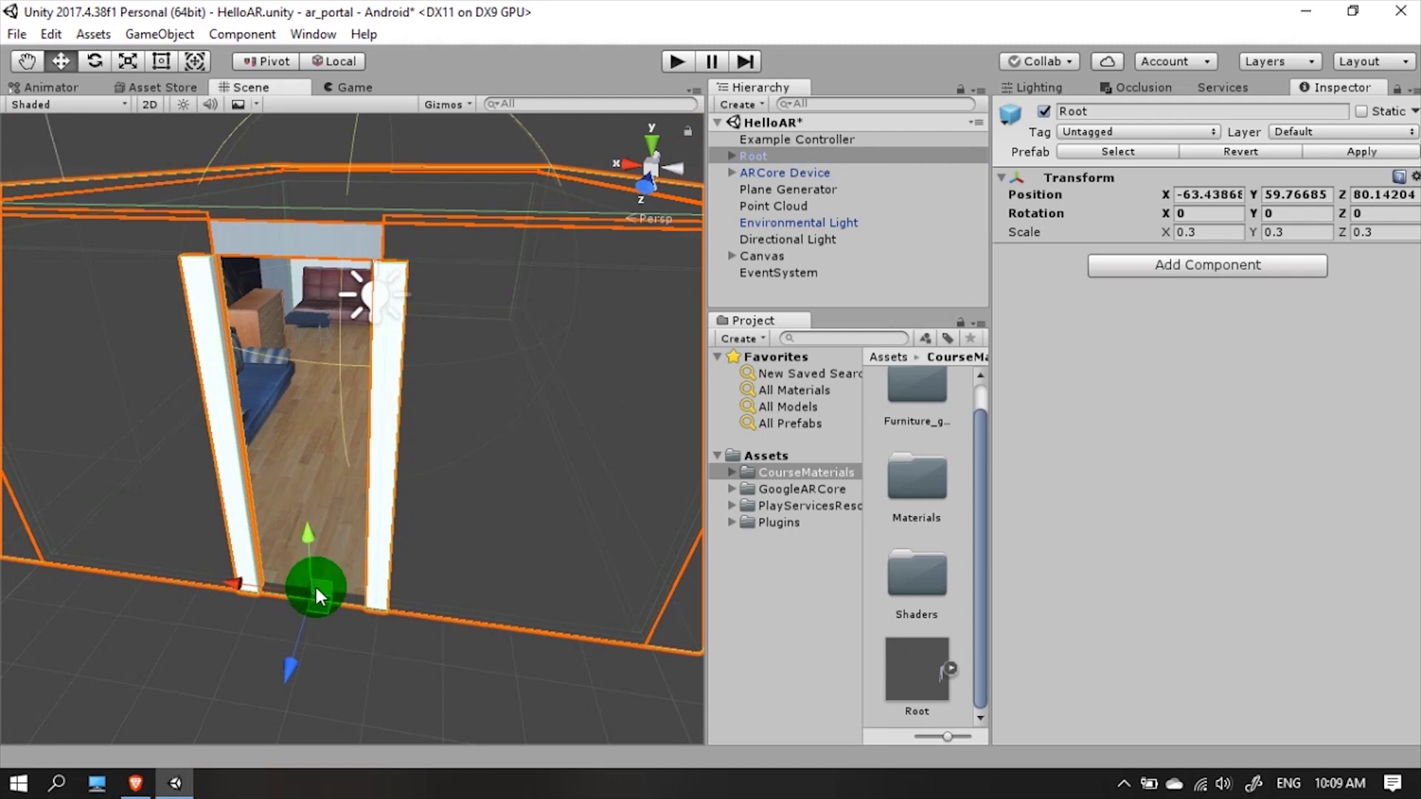
{"action": "mouse_move", "coordinate": [312, 637]}
{"action": "left_mouse_down"}
{"action": "mouse_move", "coordinate": [257, 547]}
{"action": "mouse_move", "coordinate": [276, 584]}
{"action": "mouse_move", "coordinate": [336, 609]}
{"action": "left_mouse_up"}
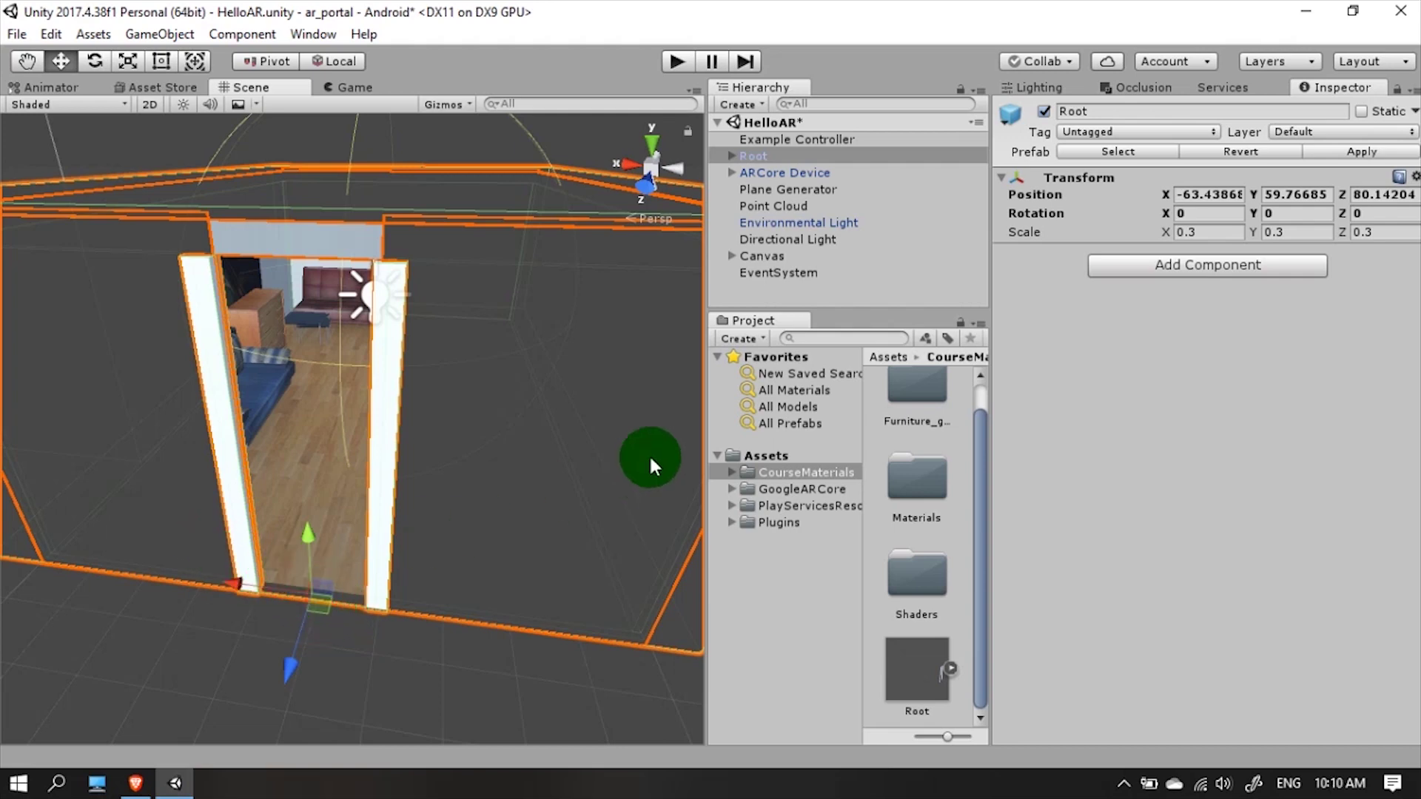
{"action": "left_click_drag", "start_coordinate": [704, 422], "coordinate": [878, 434]}
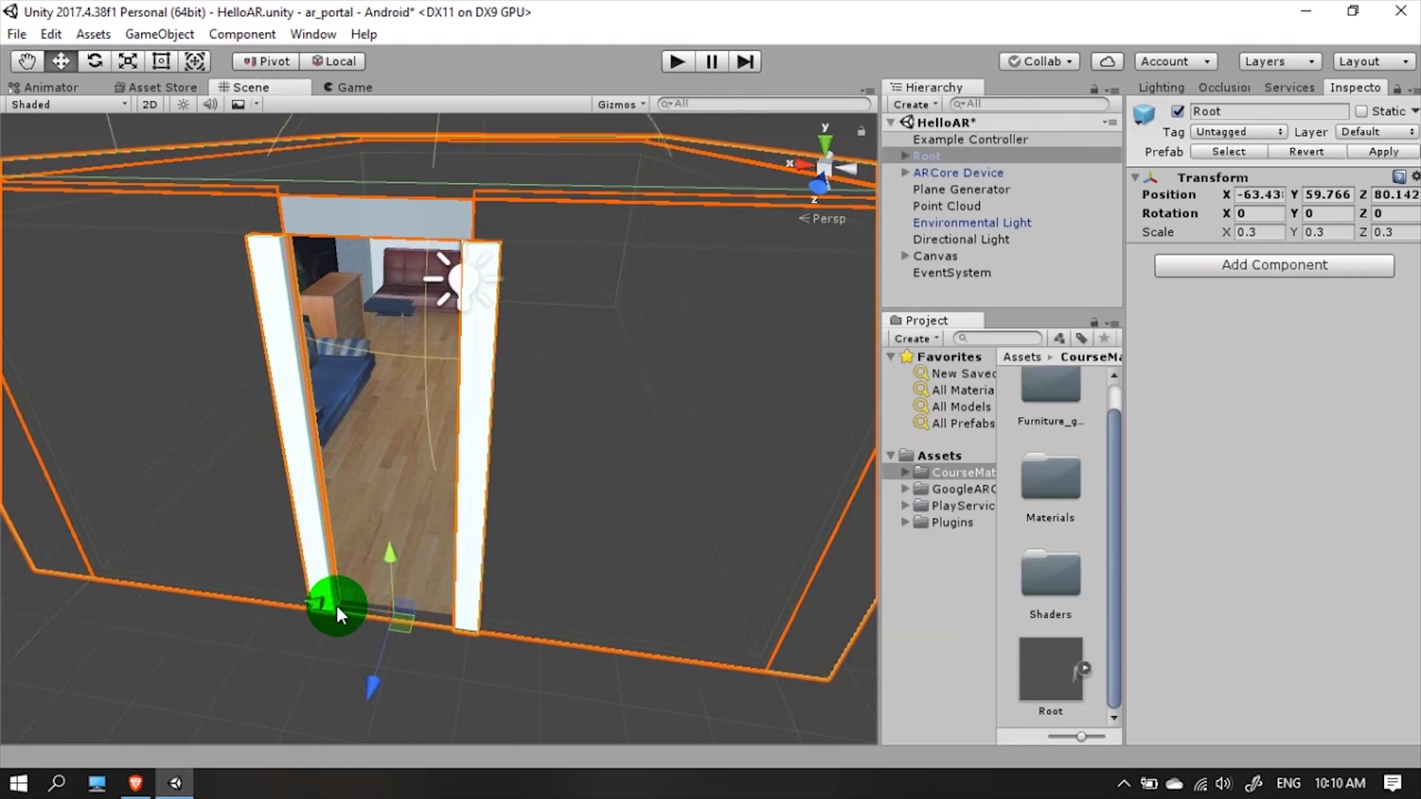
{"action": "mouse_move", "coordinate": [320, 602]}
{"action": "left_mouse_down"}
{"action": "mouse_move", "coordinate": [335, 606]}
{"action": "mouse_move", "coordinate": [266, 578]}
{"action": "left_mouse_up"}
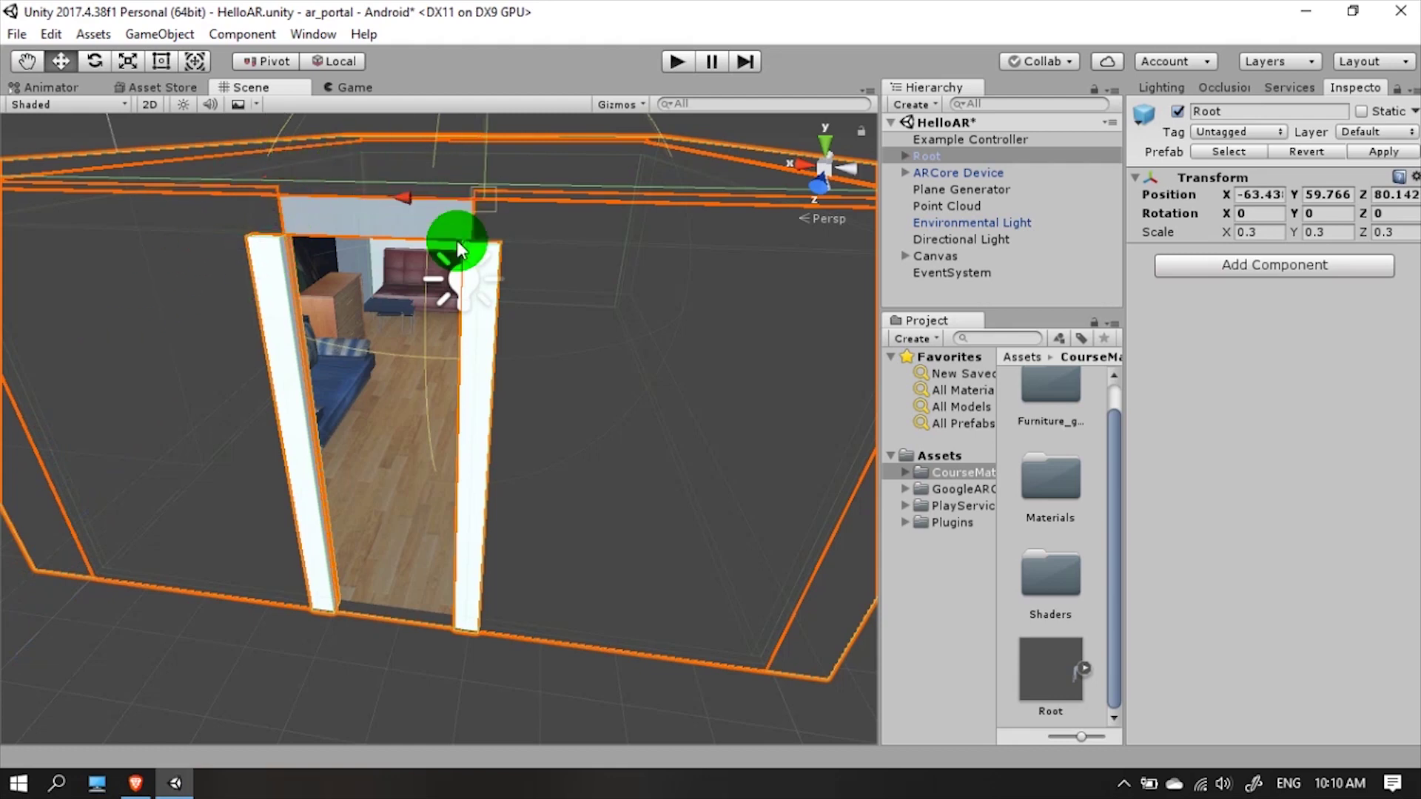
{"action": "mouse_move", "coordinate": [518, 546]}
{"action": "left_mouse_down", "text": "alt"}
{"action": "mouse_move", "coordinate": [370, 422]}
{"action": "mouse_move", "coordinate": [470, 525]}
{"action": "mouse_move", "coordinate": [486, 513]}
{"action": "left_mouse_up", "text": "alt"}
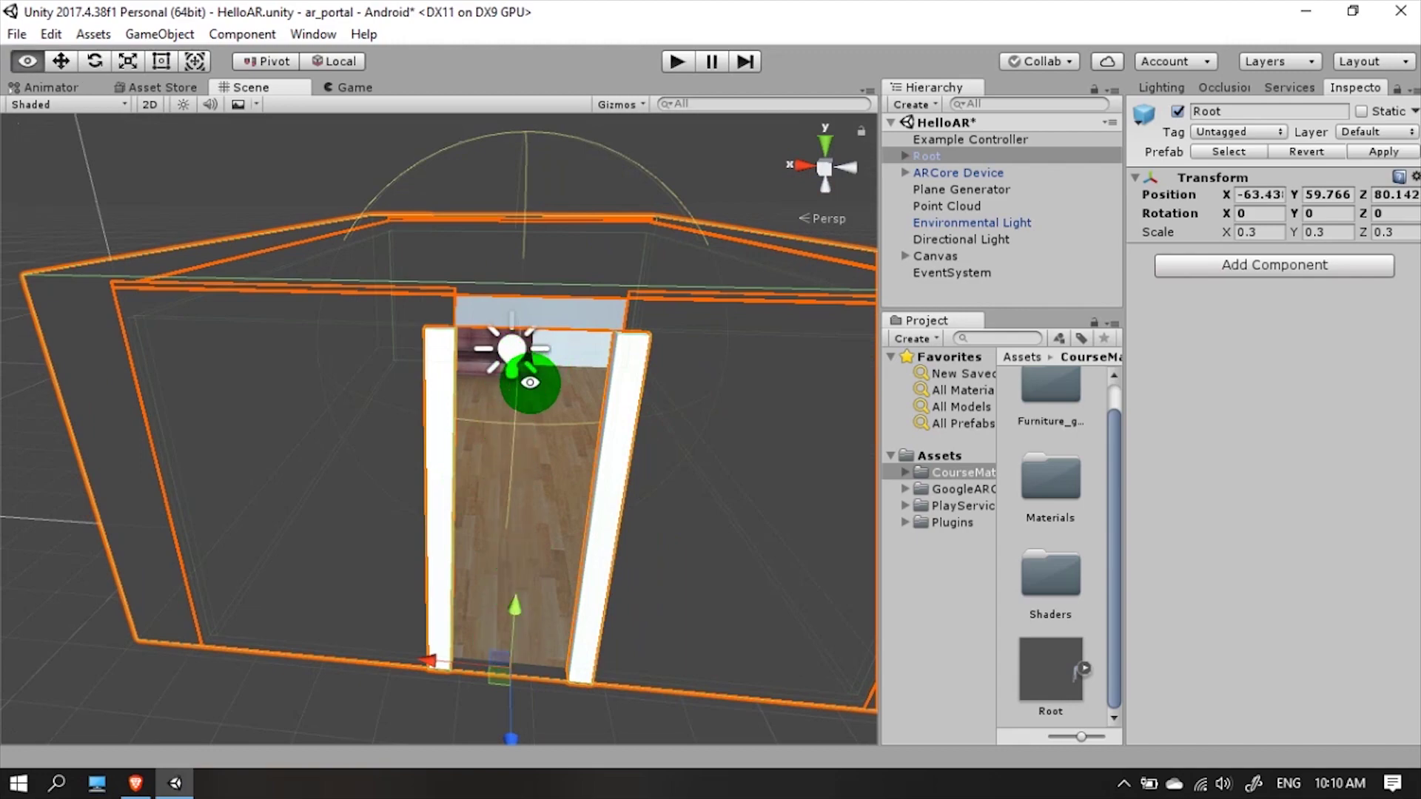
Look around the furnished room, then delete the Root object from the scene.
{"action": "scroll", "coordinate": [548, 363], "scroll_direction": "up", "scroll_amount": 10, "text": "alt"}
{"action": "scroll", "coordinate": [579, 348], "scroll_direction": "up", "scroll_amount": 10, "text": "alt"}
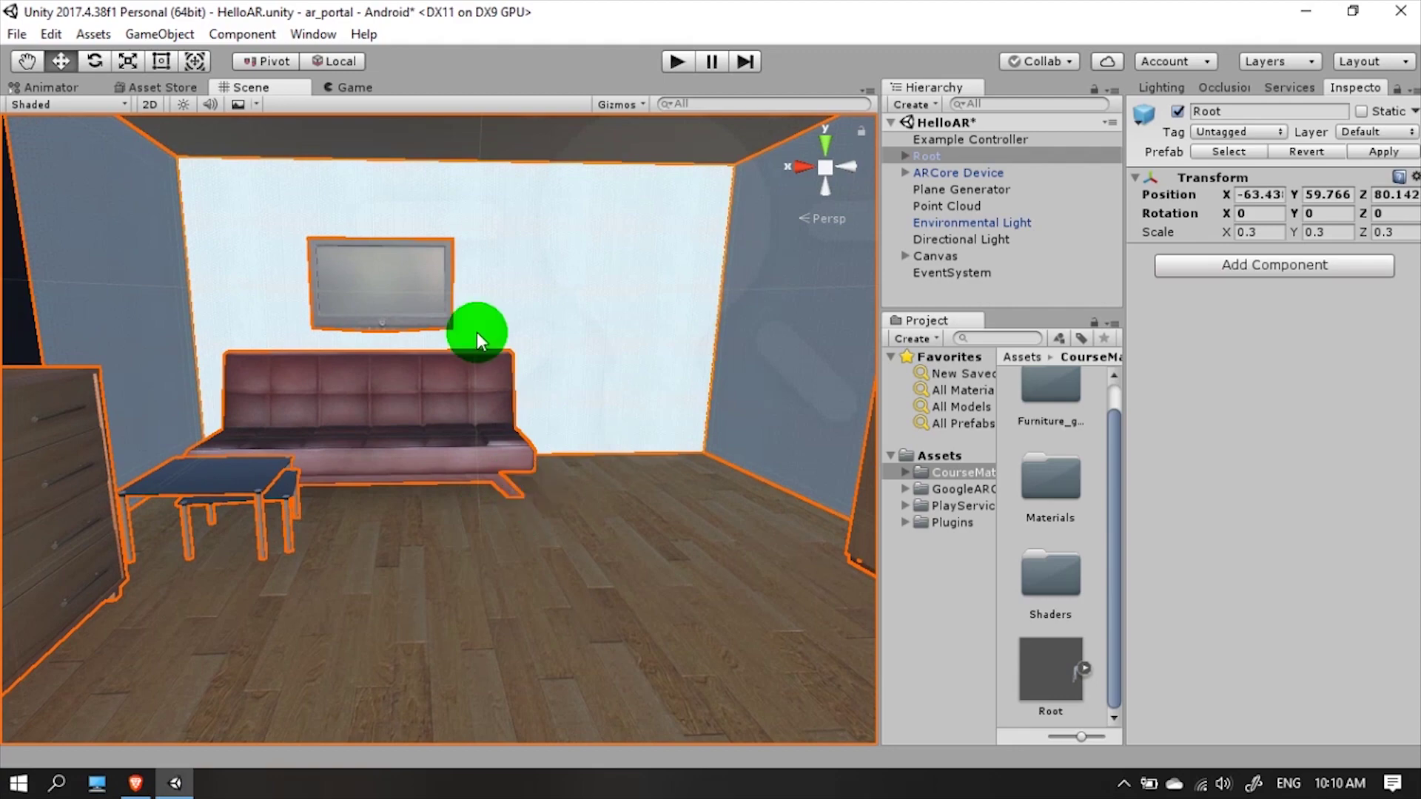
{"action": "mouse_move", "coordinate": [527, 385]}
{"action": "left_mouse_down", "text": "alt"}
{"action": "mouse_move", "coordinate": [542, 441]}
{"action": "mouse_move", "coordinate": [406, 422]}
{"action": "mouse_move", "coordinate": [272, 546]}
{"action": "mouse_move", "coordinate": [301, 562]}
{"action": "mouse_move", "coordinate": [247, 546]}
{"action": "mouse_move", "coordinate": [334, 523]}
{"action": "mouse_move", "coordinate": [355, 482]}
{"action": "mouse_move", "coordinate": [562, 434]}
{"action": "mouse_move", "coordinate": [270, 498]}
{"action": "mouse_move", "coordinate": [227, 336]}
{"action": "left_mouse_up", "text": "alt"}
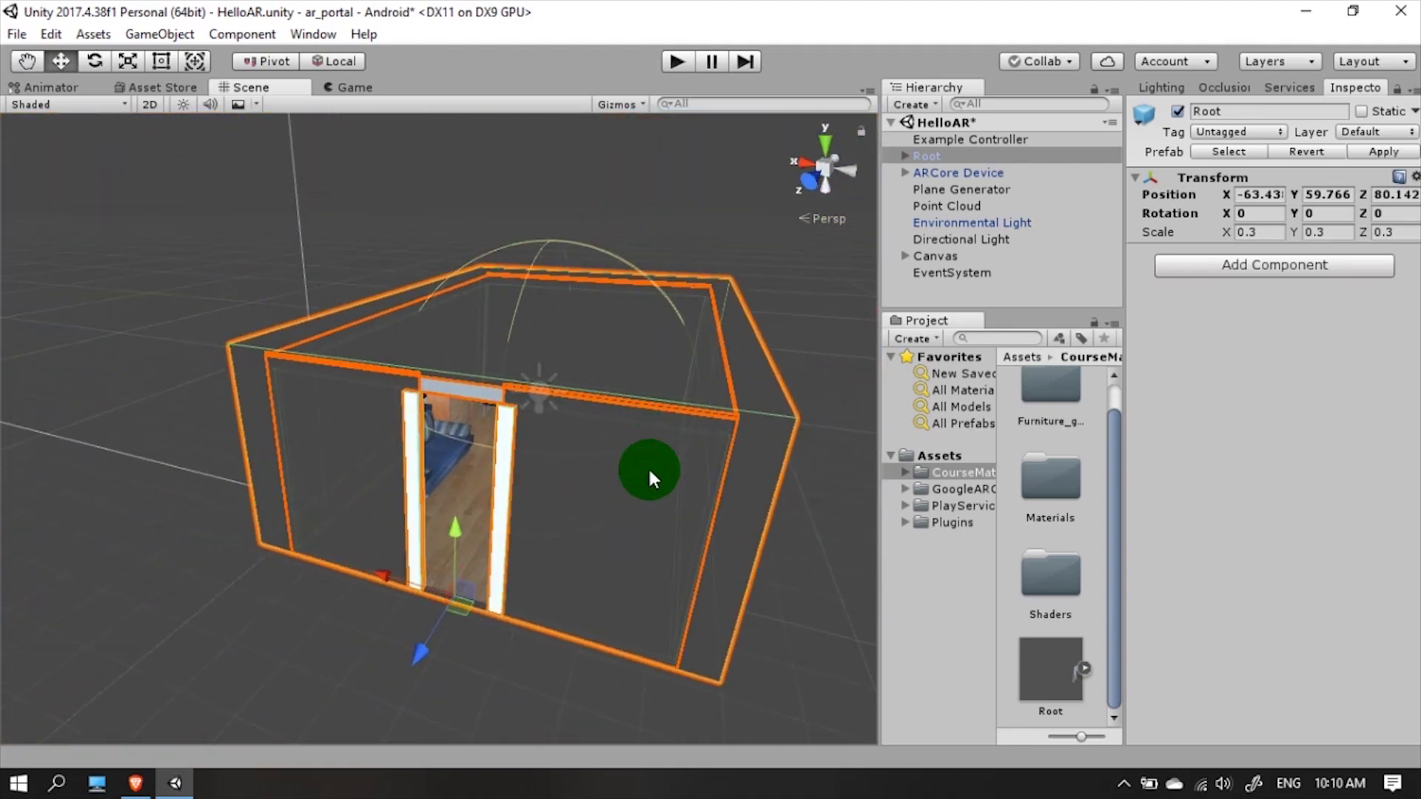
{"action": "scroll", "coordinate": [508, 593], "scroll_direction": "up", "scroll_amount": 5, "text": "alt"}
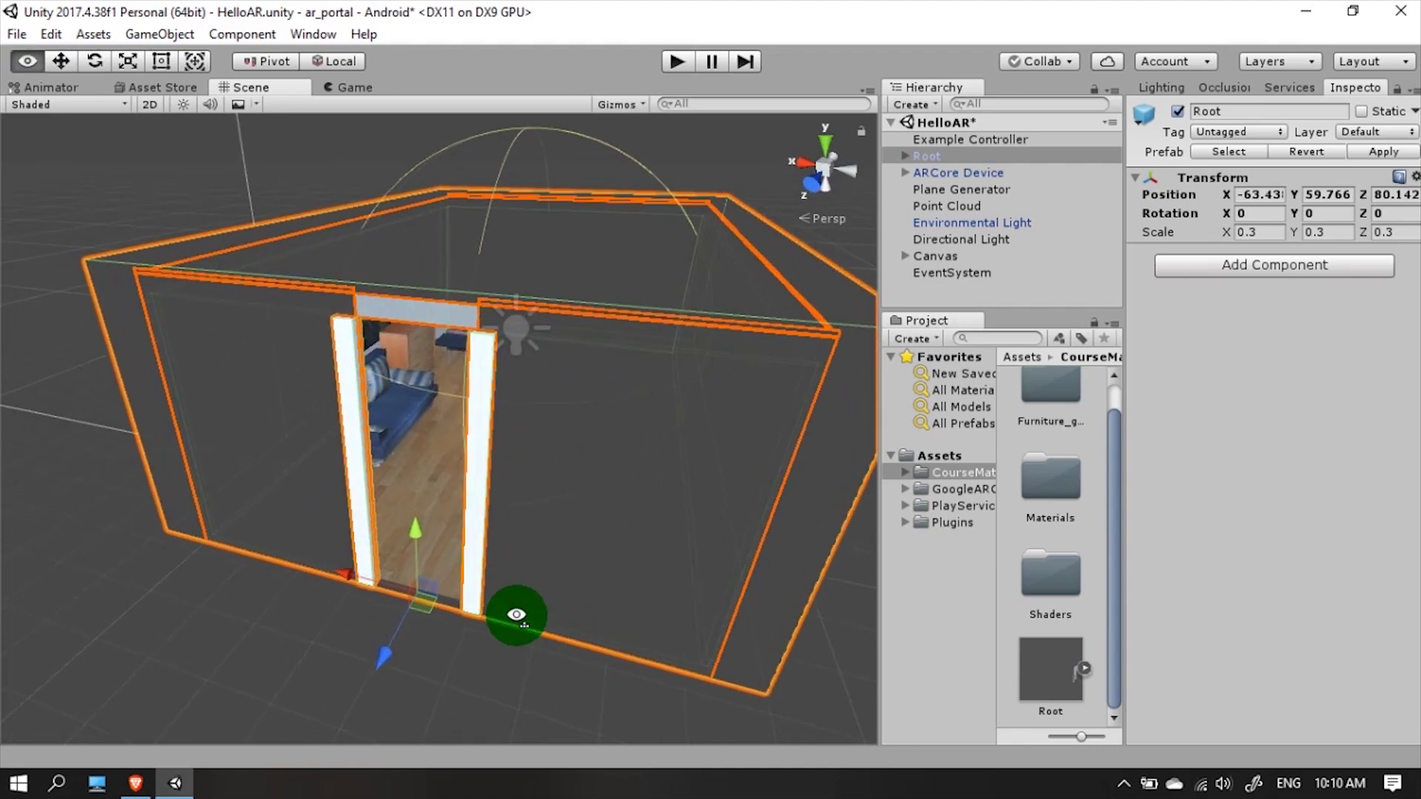
{"action": "mouse_move", "coordinate": [484, 666]}
{"action": "left_mouse_down", "text": "alt"}
{"action": "mouse_move", "coordinate": [469, 717]}
{"action": "mouse_move", "coordinate": [508, 580]}
{"action": "mouse_move", "coordinate": [505, 507]}
{"action": "mouse_move", "coordinate": [508, 539]}
{"action": "mouse_move", "coordinate": [482, 523]}
{"action": "mouse_move", "coordinate": [513, 479]}
{"action": "left_mouse_up", "text": "alt"}
{"action": "scroll", "coordinate": [469, 717], "scroll_direction": "down", "scroll_amount": 3, "text": "alt"}
{"action": "scroll", "coordinate": [513, 478], "scroll_direction": "up", "scroll_amount": 4, "text": "alt"}
{"action": "scroll", "coordinate": [497, 532], "scroll_direction": "up", "scroll_amount": 4, "text": "alt"}
{"action": "mouse_move", "coordinate": [601, 479]}
{"action": "left_mouse_down", "text": "alt"}
{"action": "mouse_move", "coordinate": [650, 516]}
{"action": "mouse_move", "coordinate": [581, 486]}
{"action": "mouse_move", "coordinate": [868, 219]}
{"action": "left_mouse_up", "text": "alt"}
{"action": "scroll", "coordinate": [609, 511], "scroll_direction": "down", "scroll_amount": 4, "text": "alt"}
{"action": "scroll", "coordinate": [581, 523], "scroll_direction": "down", "scroll_amount": 3, "text": "alt"}
{"action": "left_click", "coordinate": [924, 157]}
{"action": "key", "text": "Delete"}
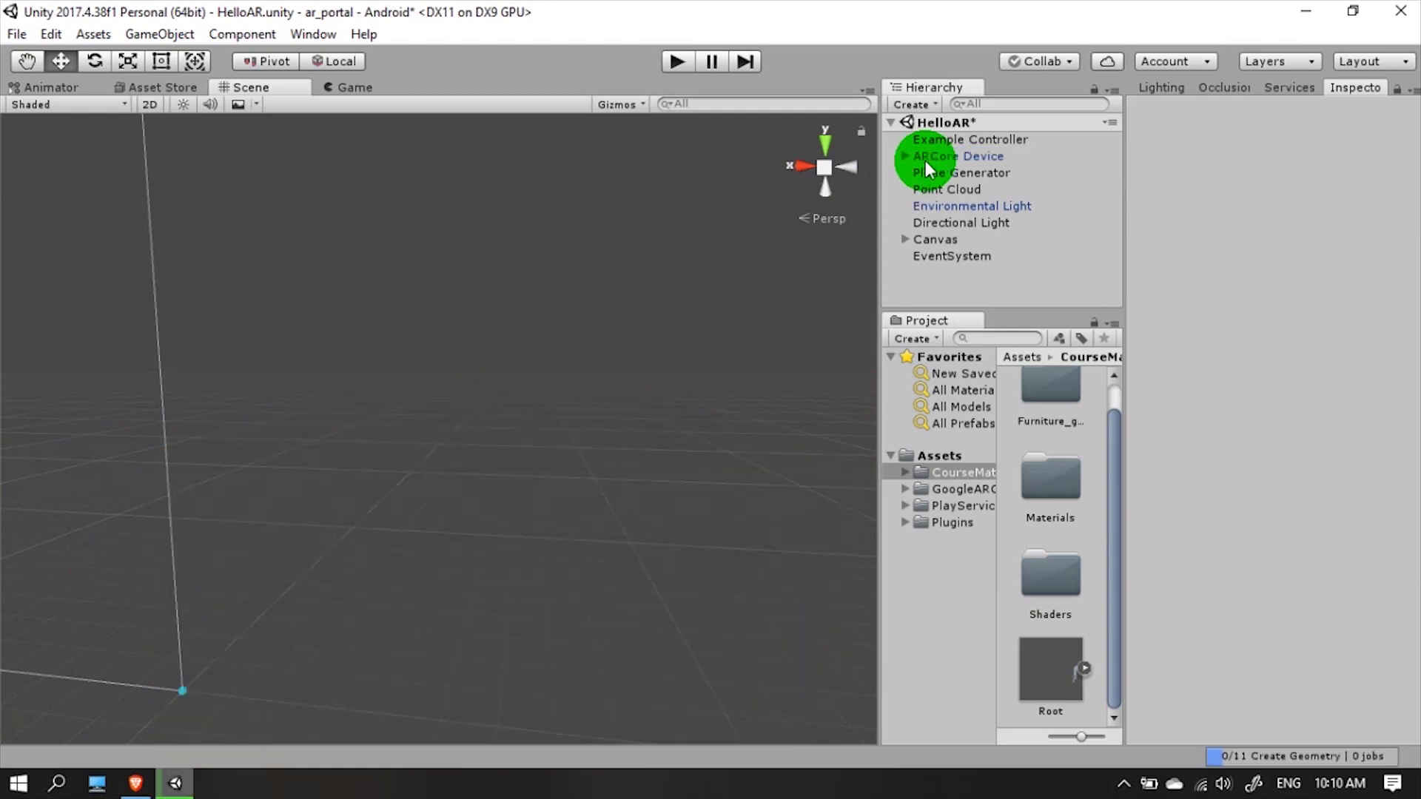
Assign the Root prefab to the Example Controller's Andy Android Prefab slot.
{"action": "left_click", "coordinate": [993, 143]}
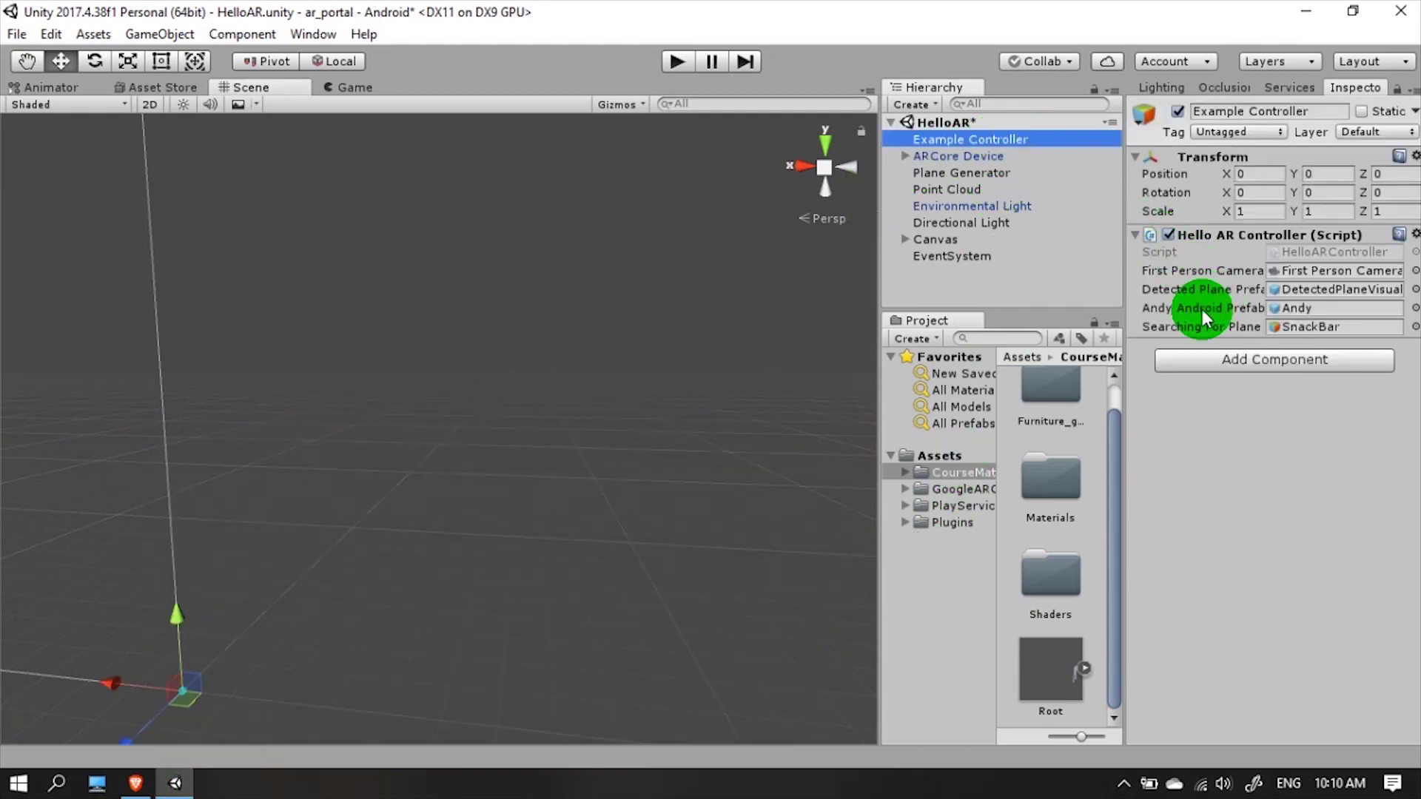
{"action": "left_click", "coordinate": [1161, 313]}
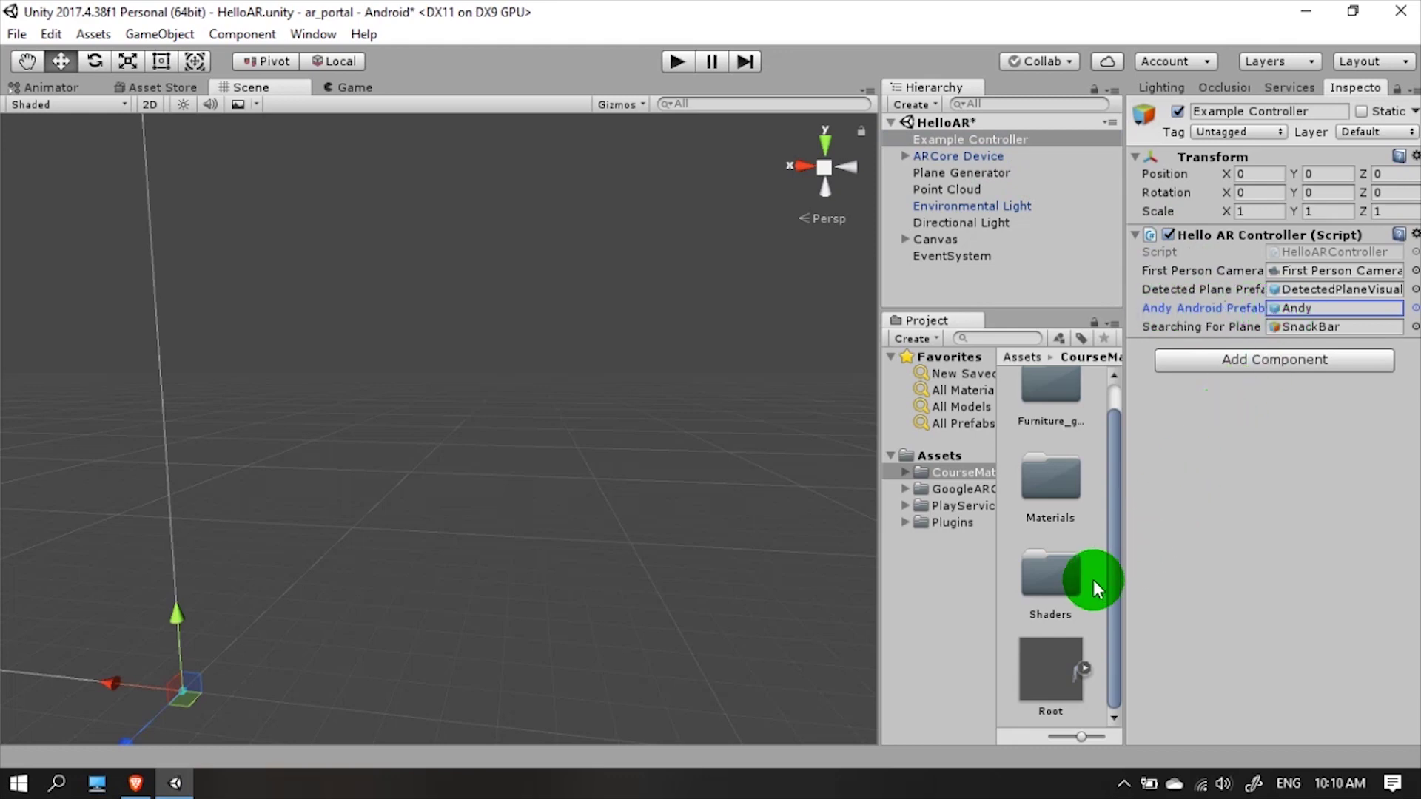
{"action": "left_click_drag", "start_coordinate": [1047, 699], "coordinate": [1301, 309]}
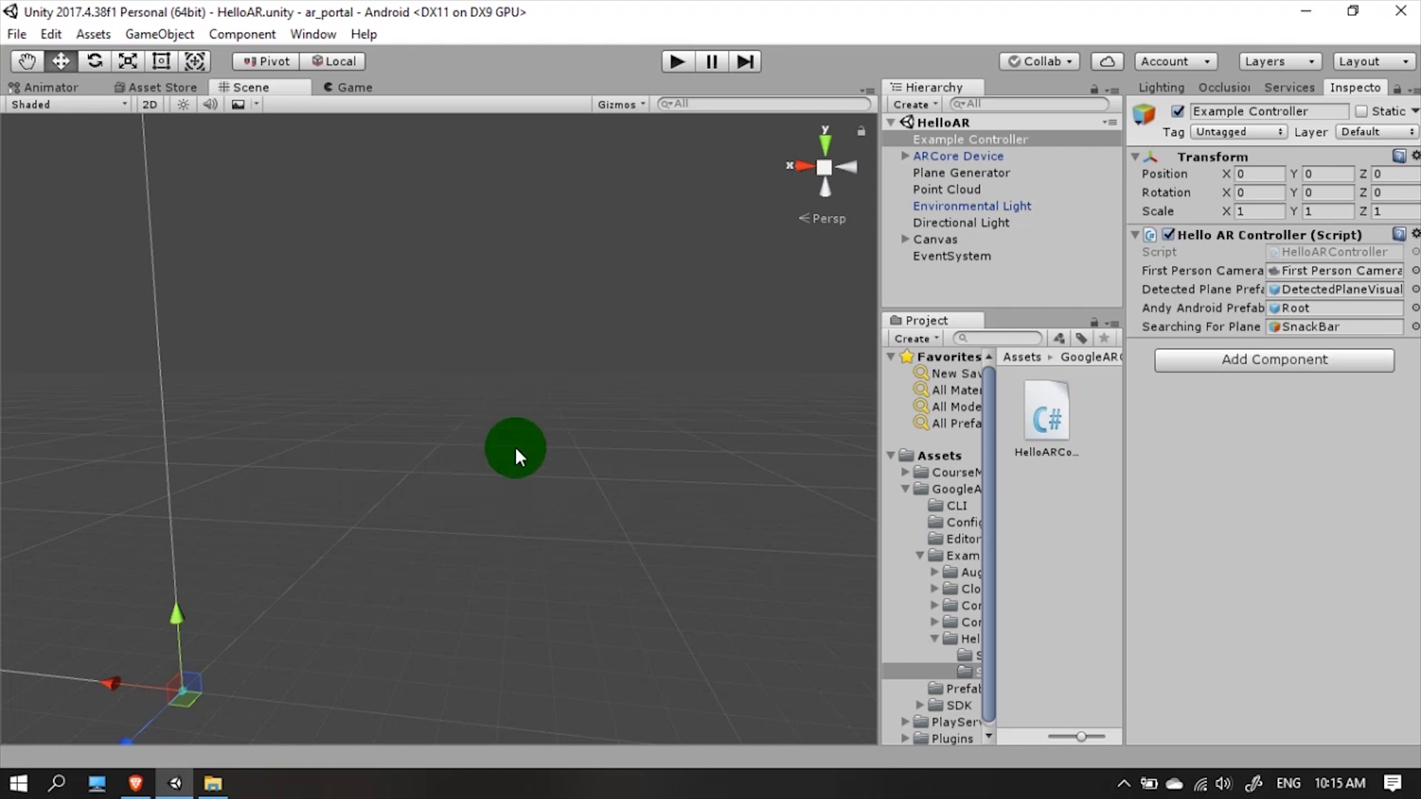
Start the Android build with HelloAR selected in Build Settings.
{"action": "left_click", "coordinate": [16, 33]}
{"action": "left_click", "coordinate": [131, 243]}
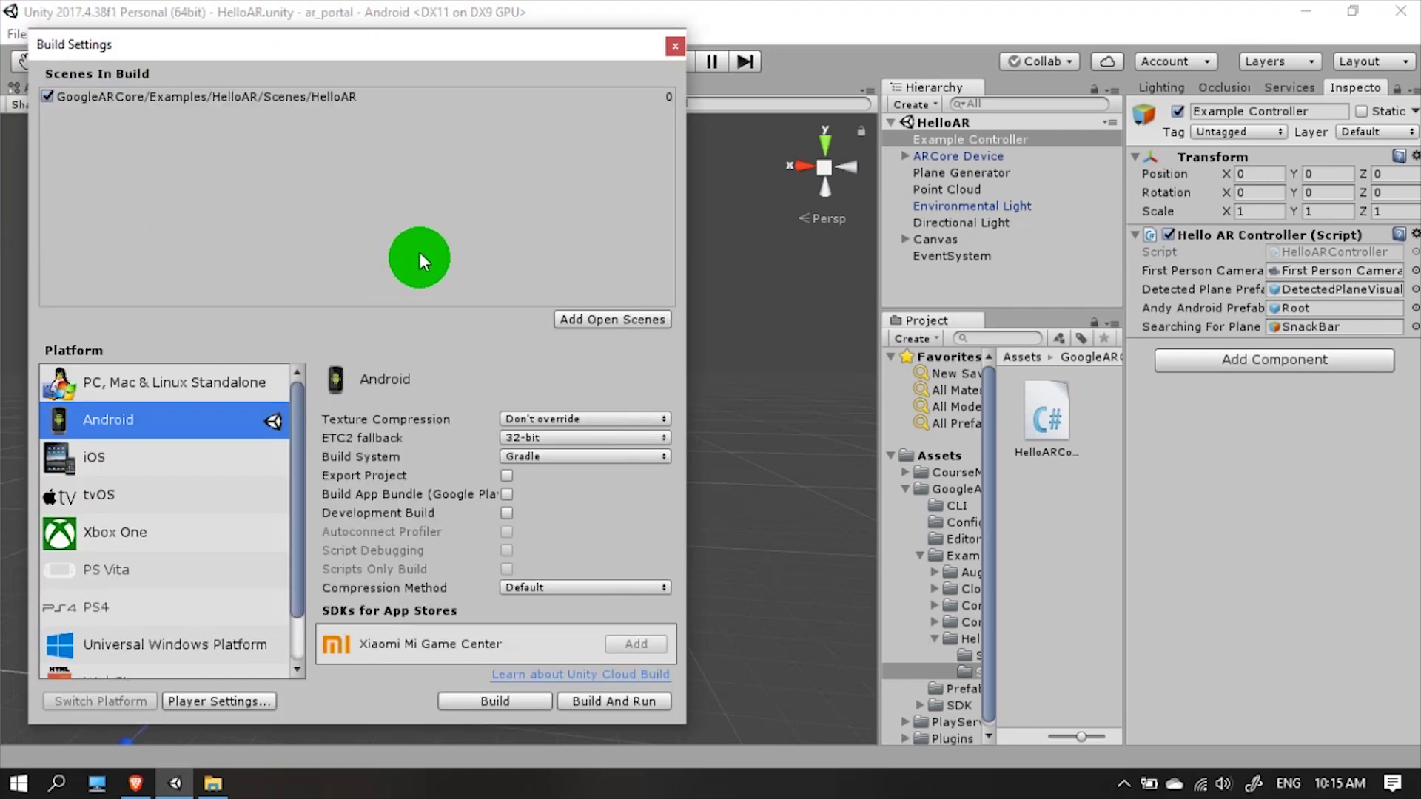
{"action": "left_click", "coordinate": [190, 102]}
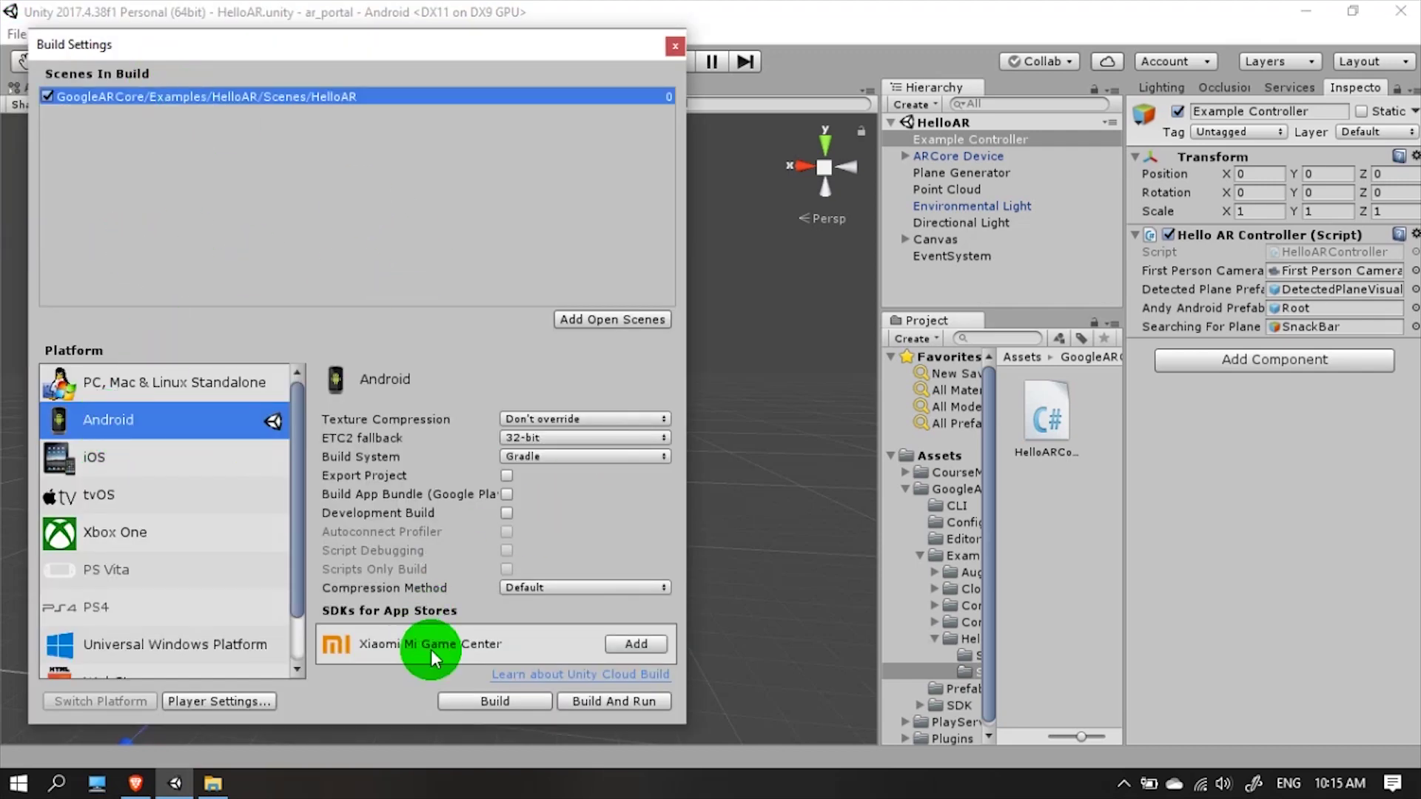
{"action": "left_click", "coordinate": [477, 700]}
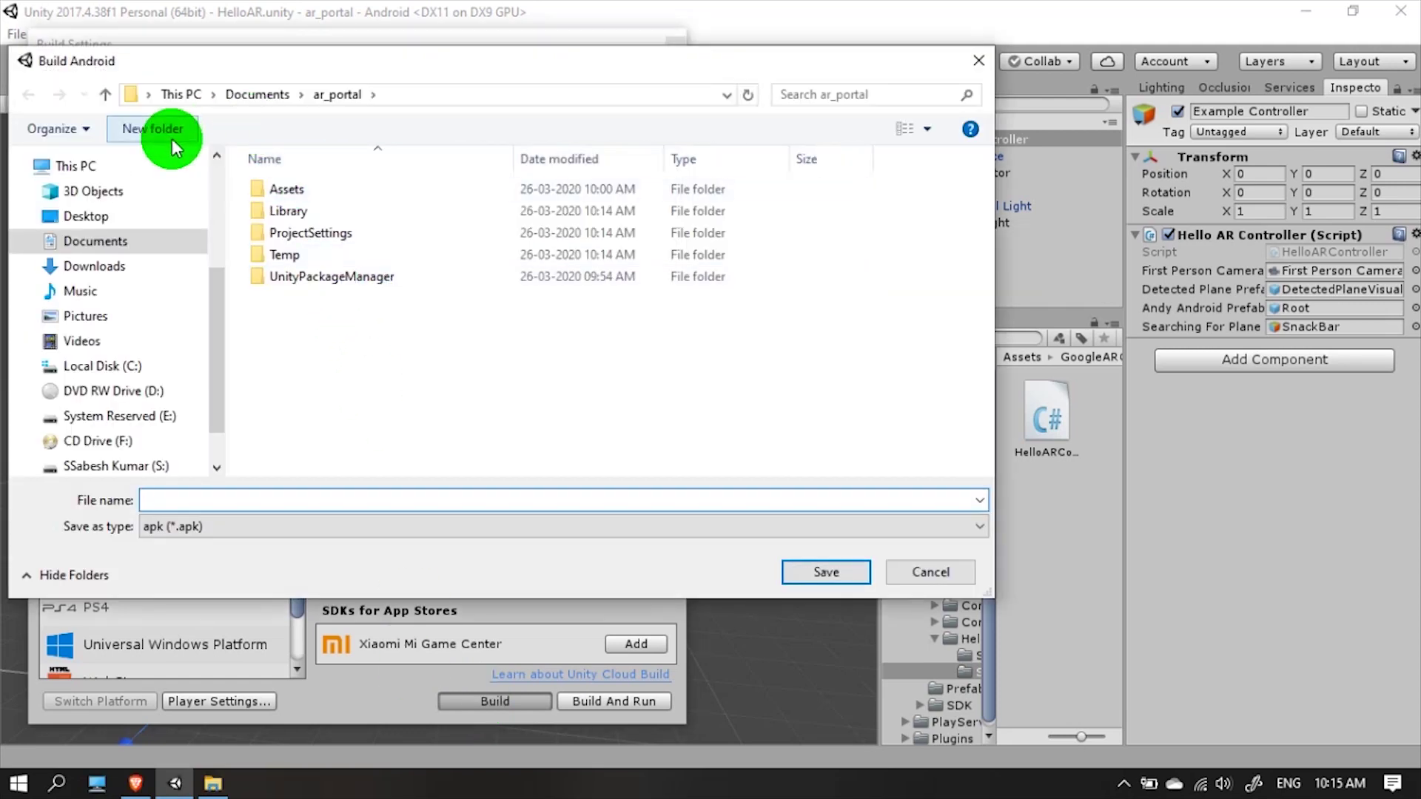
Save the build as test112343465873.apk in a new 'output' folder.
{"action": "left_click", "coordinate": [152, 129]}
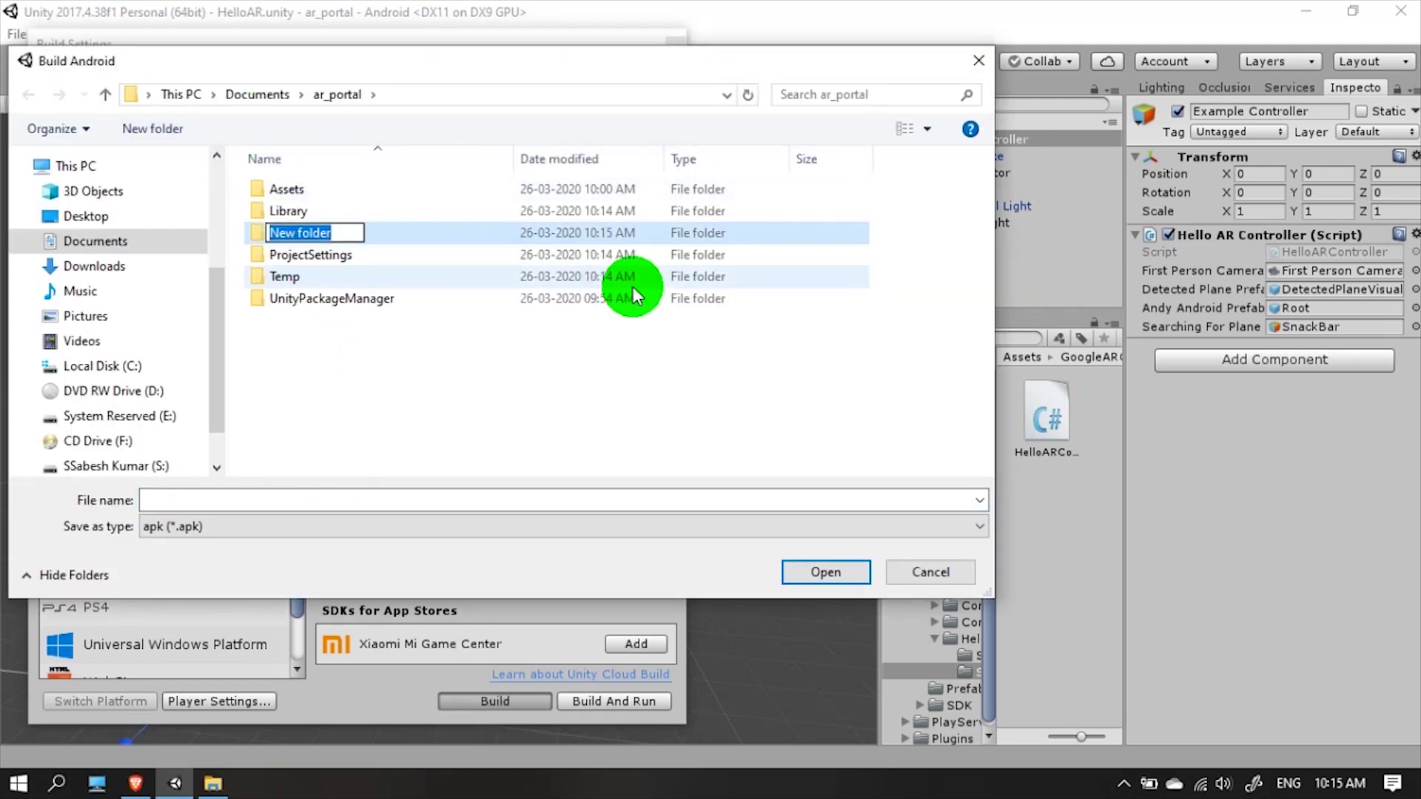
{"action": "type", "text": "output"}
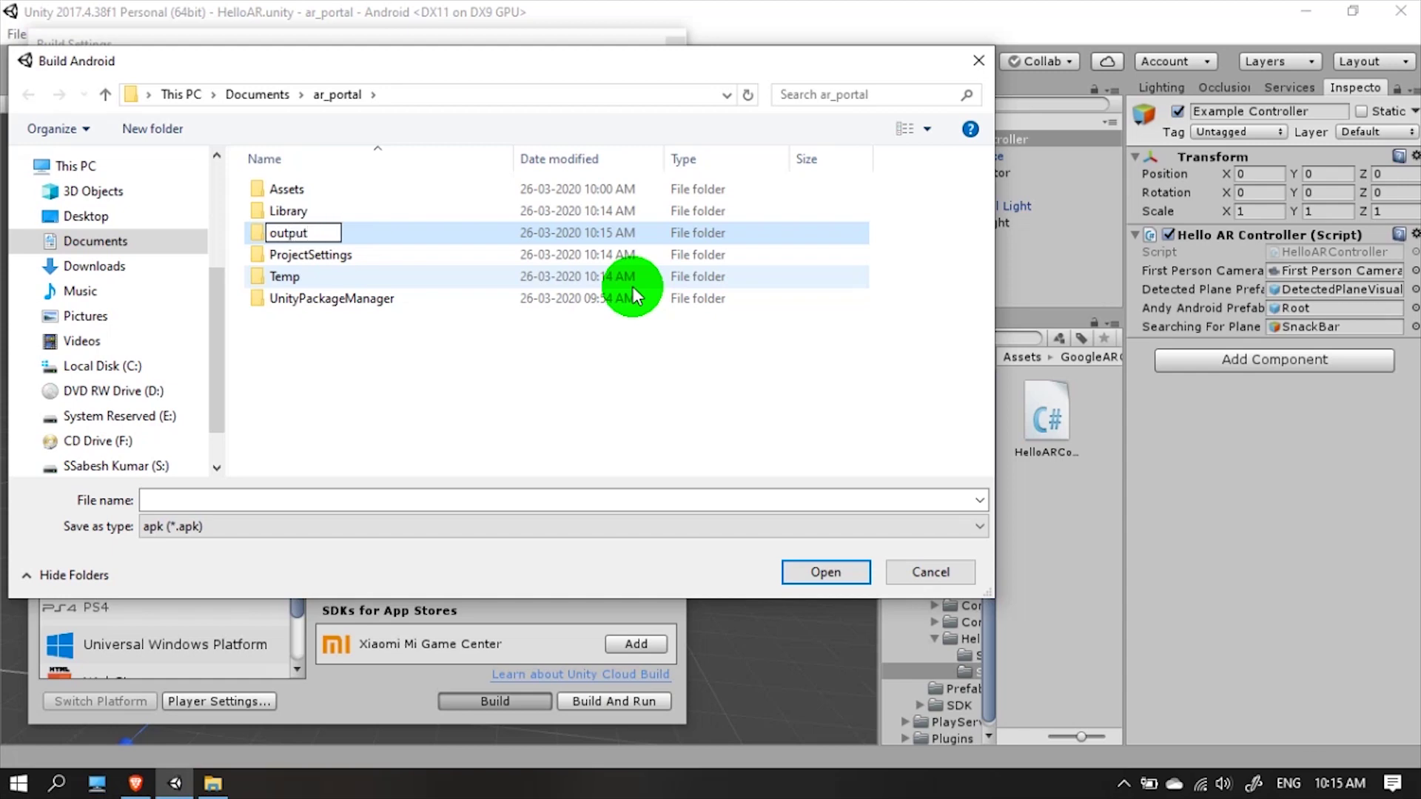
{"action": "key", "text": "Return"}
{"action": "key", "text": "Return"}
{"action": "left_click", "coordinate": [487, 503]}
{"action": "type", "text": "test112343465873"}
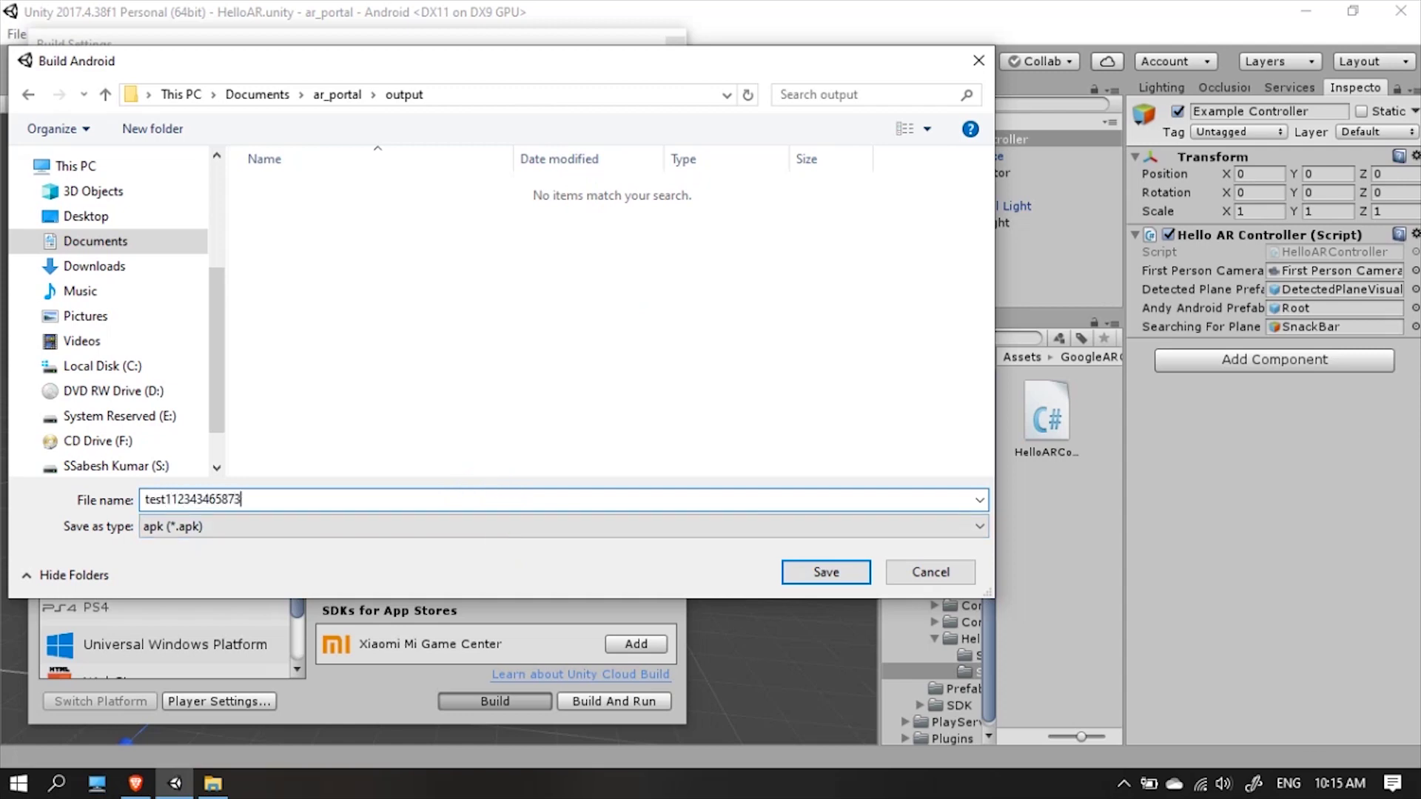
{"action": "left_click", "coordinate": [844, 574]}
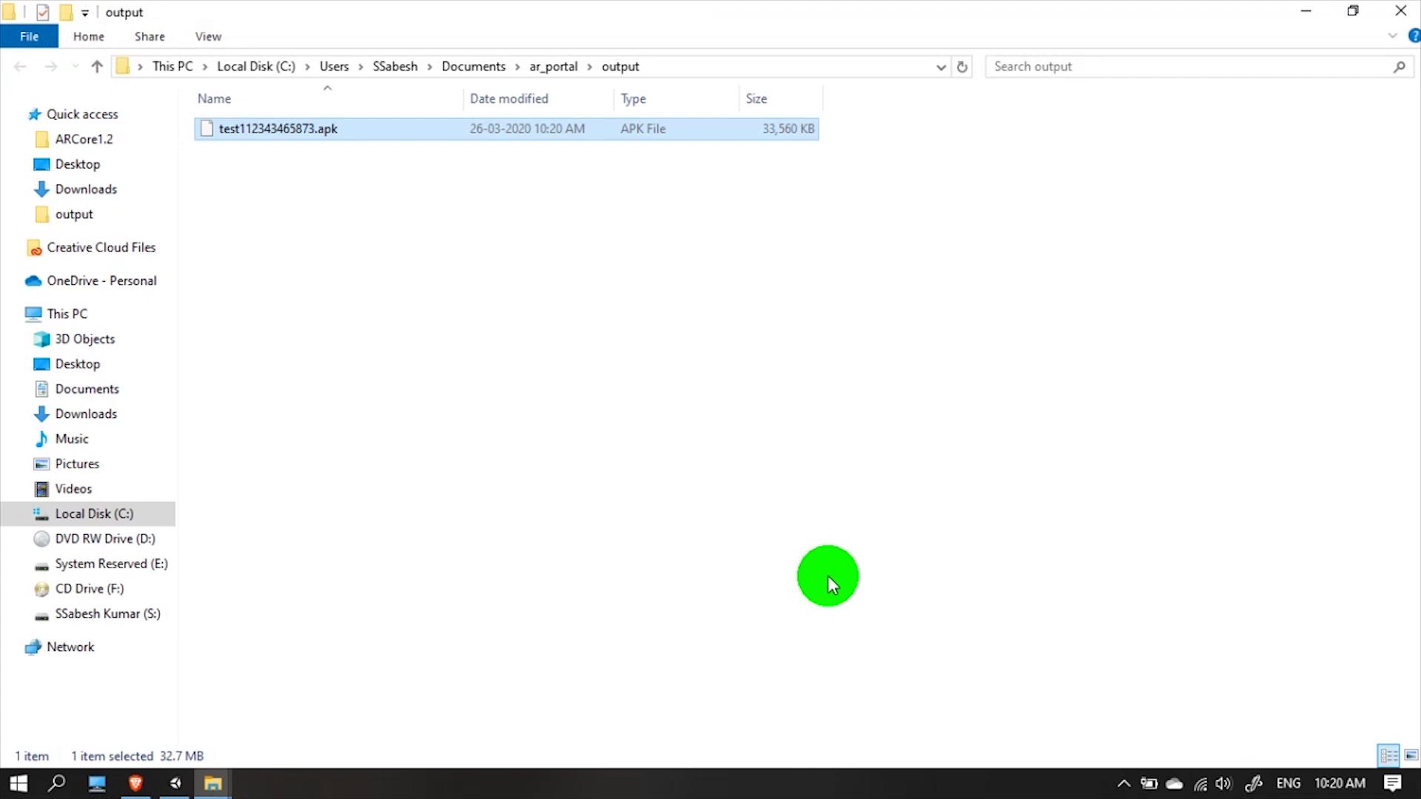
{"action": "left_click", "coordinate": [500, 280]}
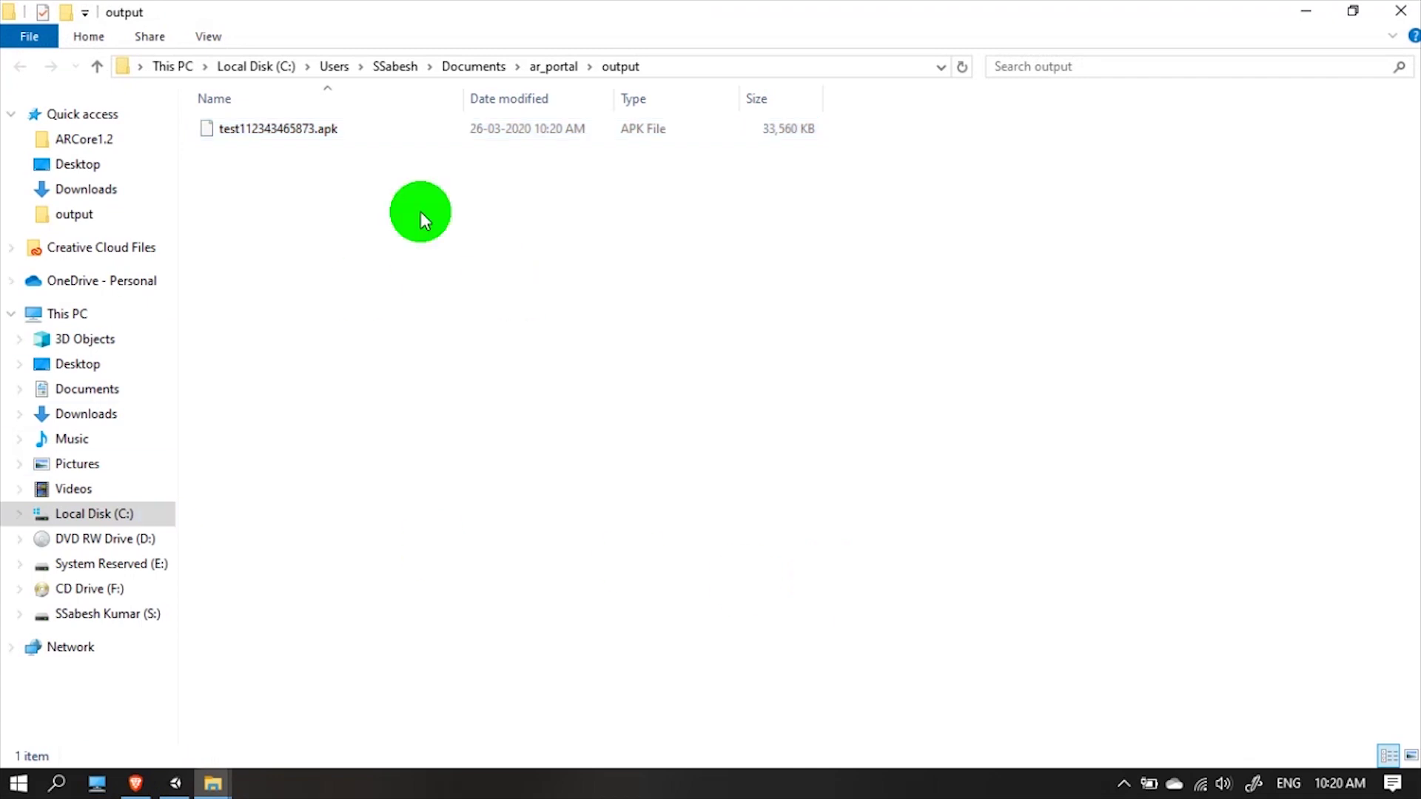
{"action": "left_click", "coordinate": [330, 127]}
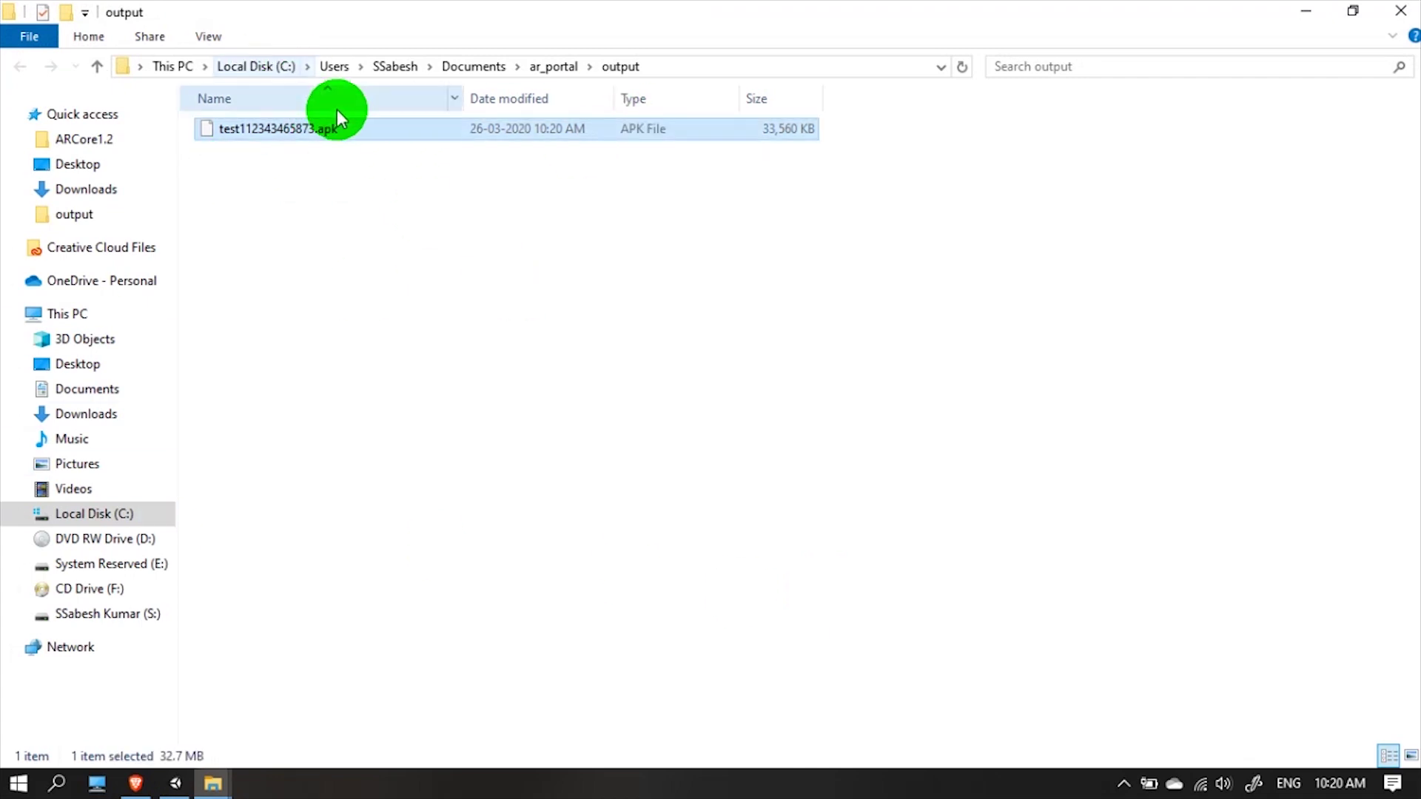